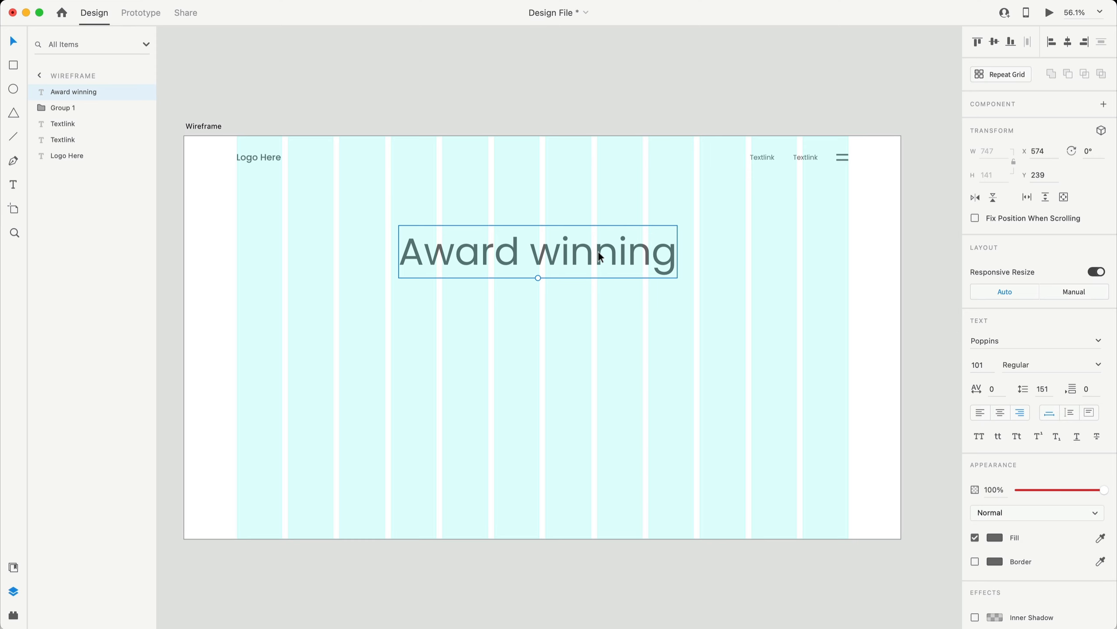
- Make the AWARD WINNING heading all uppercase at font size 144
{"action": "left_click_drag", "start_coordinate": [570, 252], "coordinate": [579, 239]}
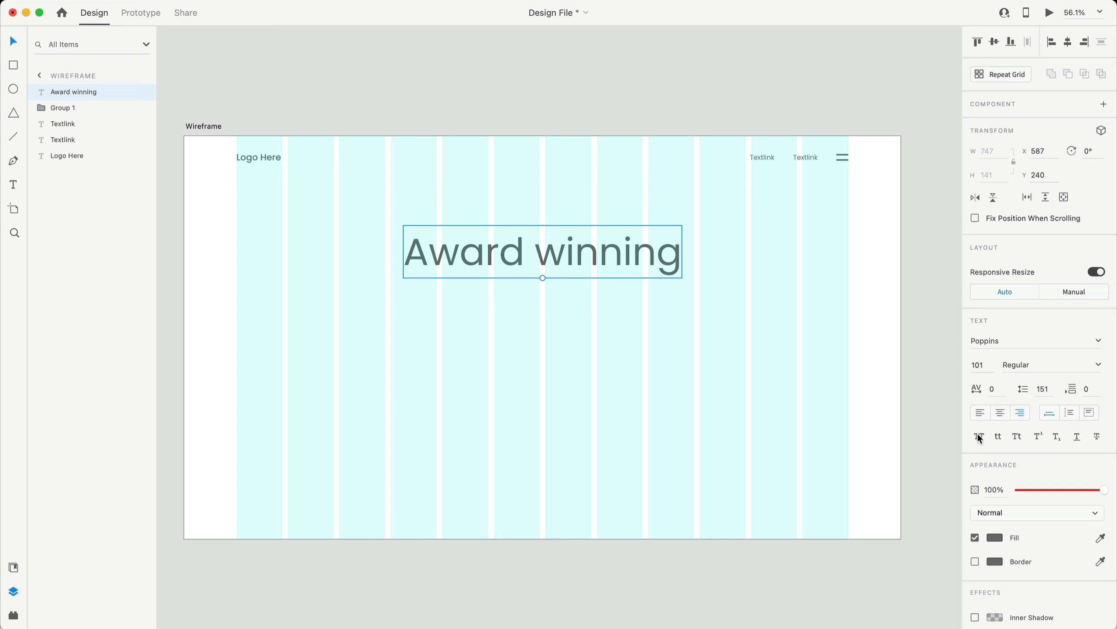
{"action": "left_click", "coordinate": [979, 437]}
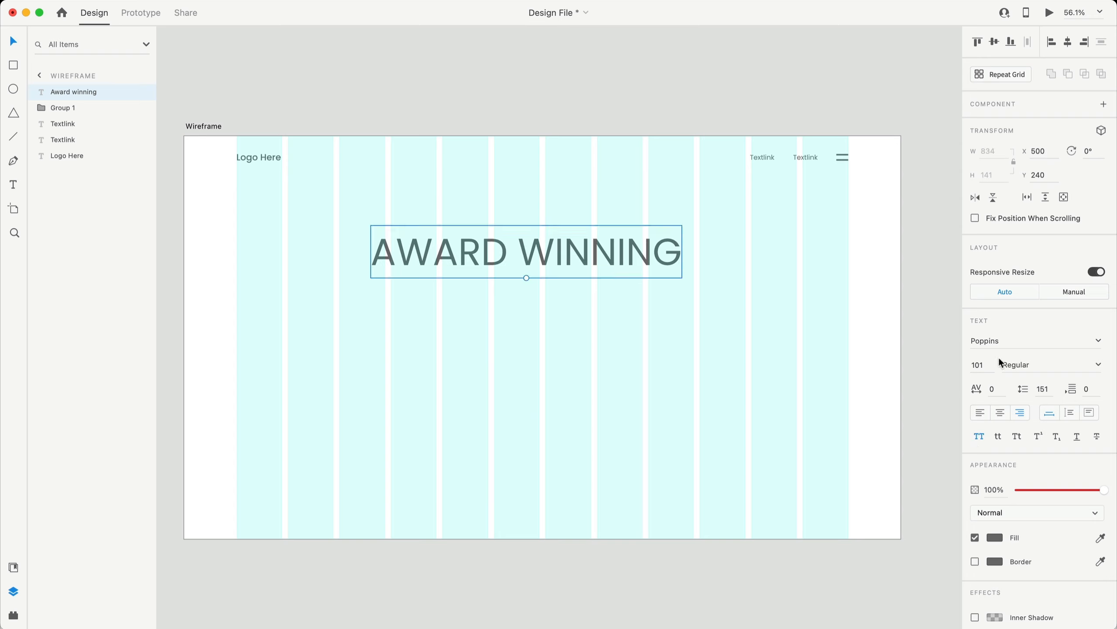
{"action": "left_click", "coordinate": [990, 365]}
{"action": "type", "text": "144"}
{"action": "key", "text": "Return"}
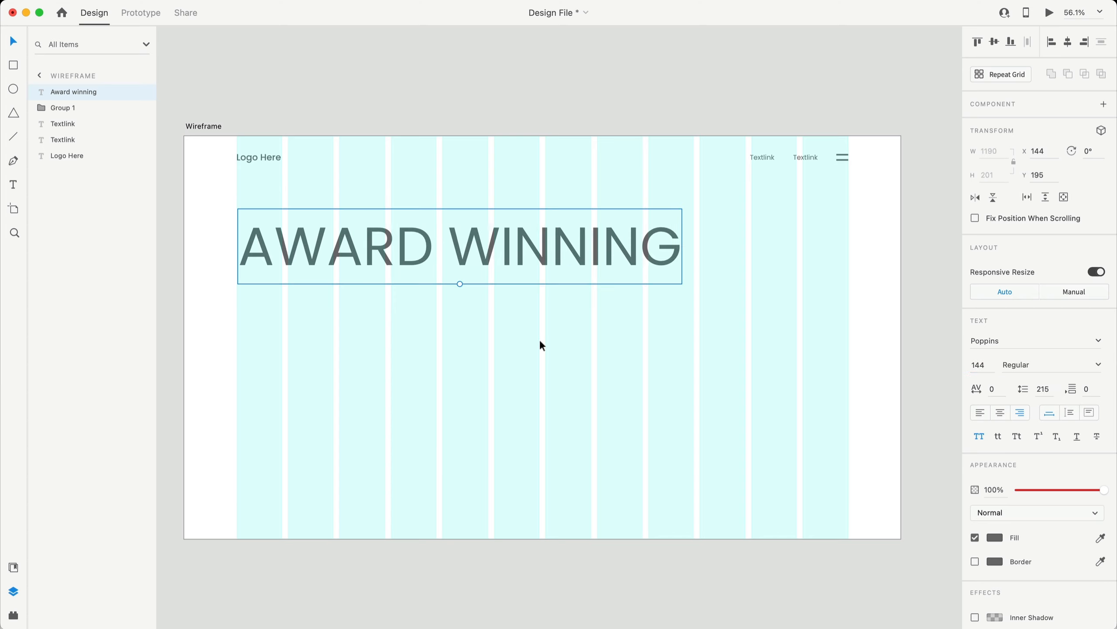
- Centre-align the heading text and centre it horizontally on the artboard at X 365
{"action": "left_click_drag", "start_coordinate": [531, 258], "coordinate": [616, 270]}
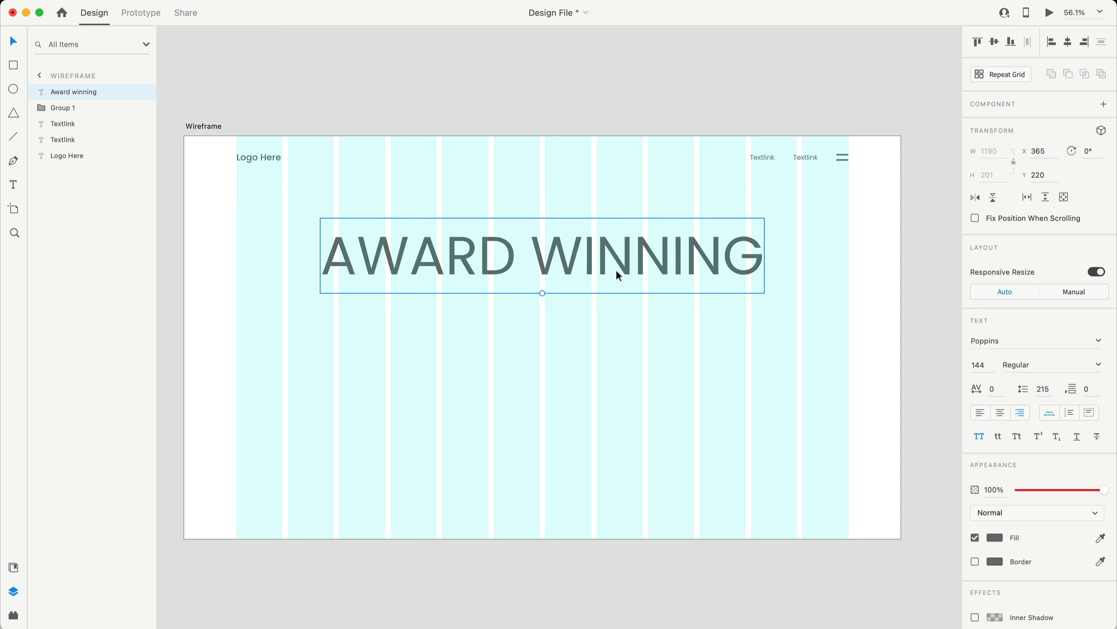
{"action": "left_click", "coordinate": [600, 395]}
{"action": "left_click", "coordinate": [482, 249]}
{"action": "left_click_drag", "start_coordinate": [565, 262], "coordinate": [564, 263]}
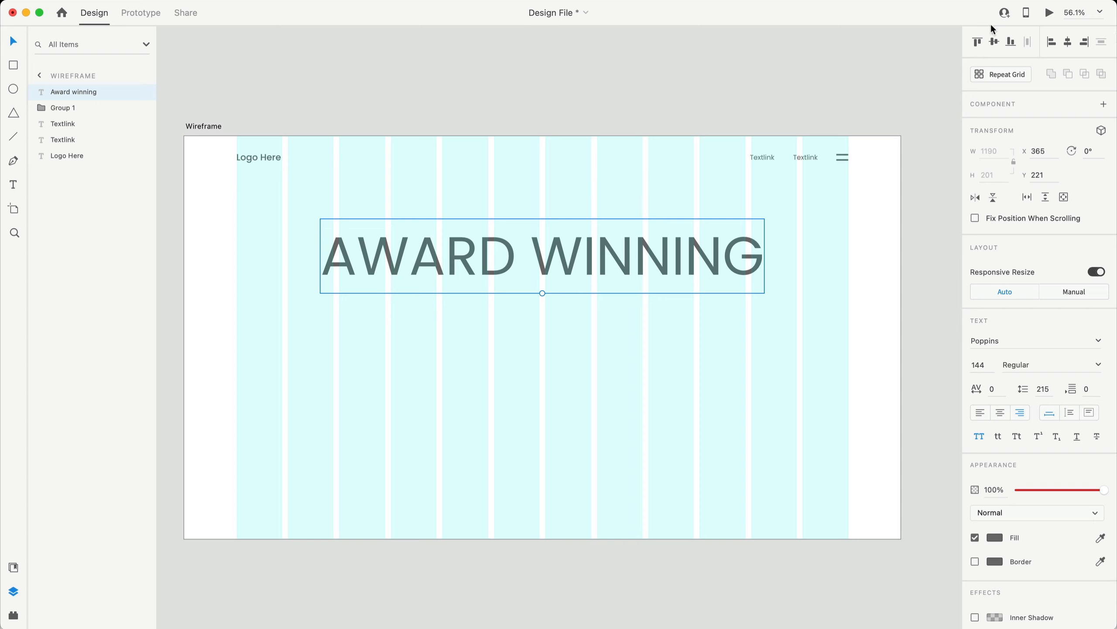
{"action": "left_click", "coordinate": [1000, 413]}
{"action": "key", "text": "alt"}
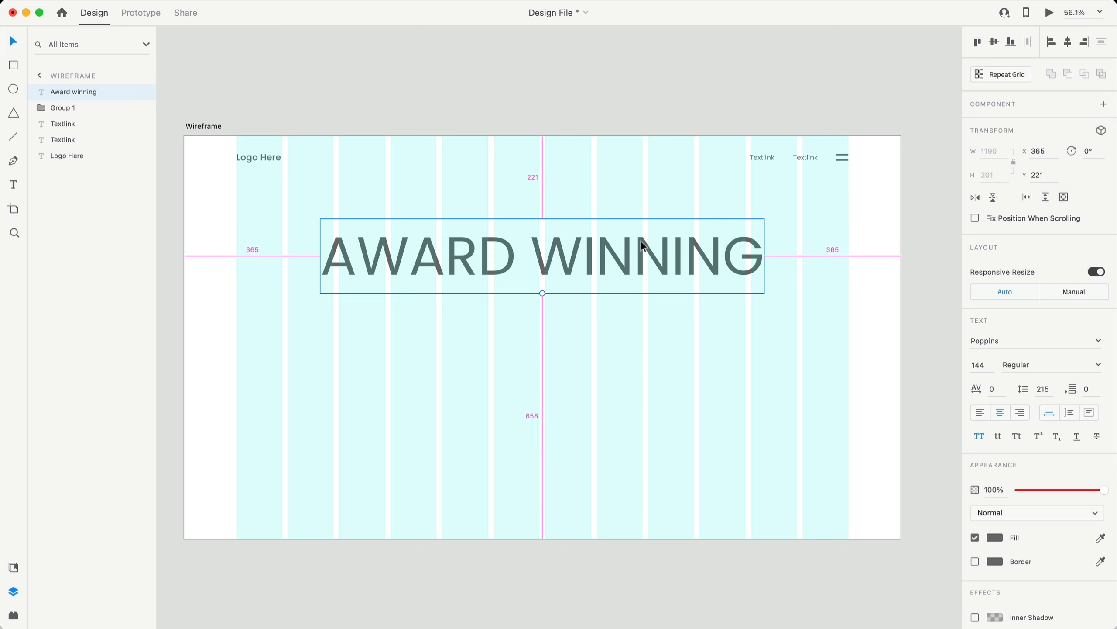
- Duplicate the heading twice below it and retype the middle copy as 'Web designer'
{"action": "left_click_drag", "start_coordinate": [641, 241], "coordinate": [594, 389]}
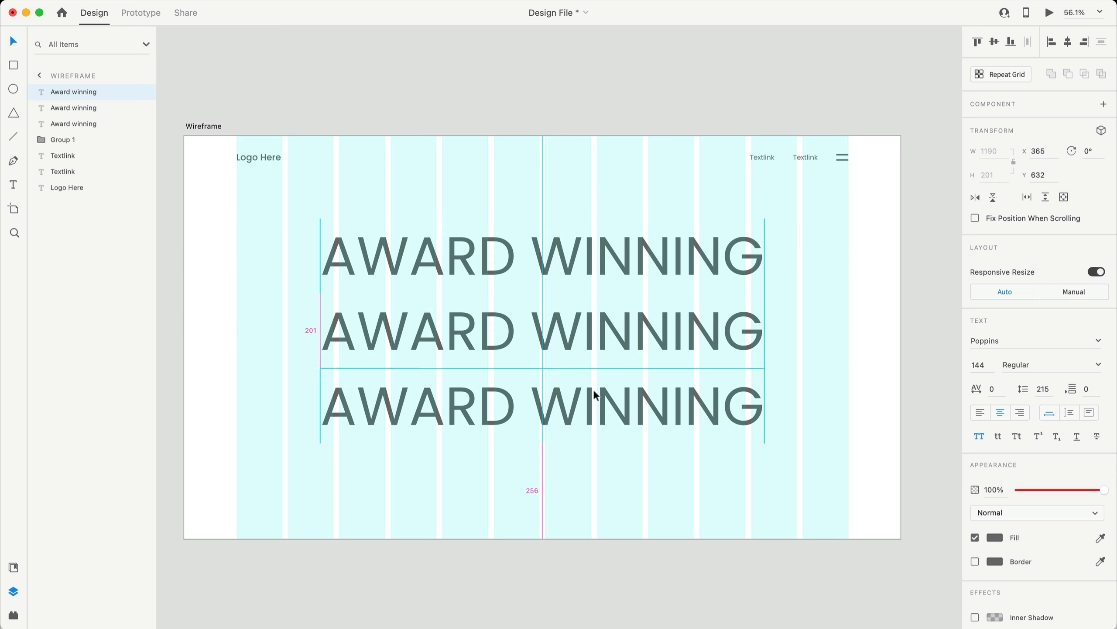
{"action": "left_click_drag", "start_coordinate": [594, 389], "coordinate": [595, 396]}
{"action": "double_click", "coordinate": [596, 334]}
{"action": "type", "text": "Web designer"}
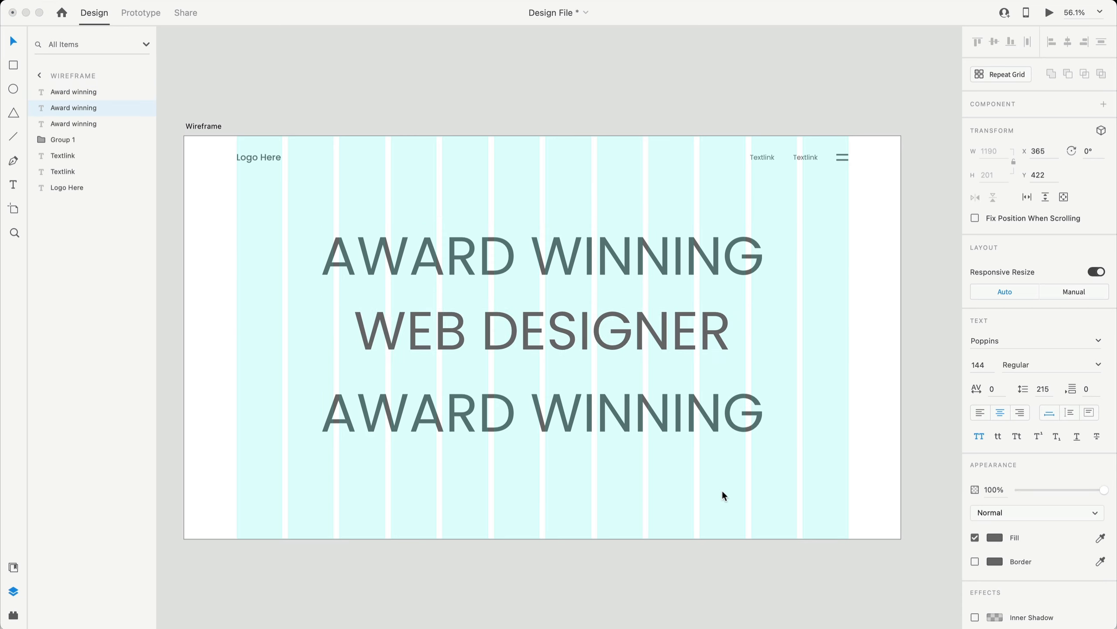
{"action": "key", "text": "Escape"}
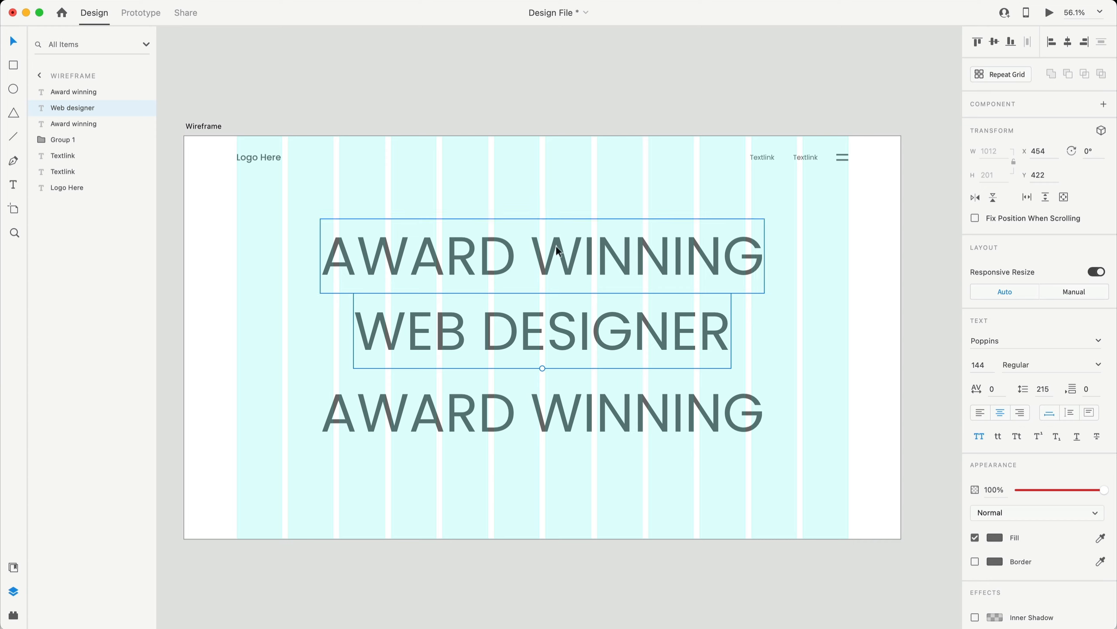
- Retype the third copy as 'YouR NAME' and move it up closer to WEB DESIGNER
{"action": "left_click", "coordinate": [512, 395]}
{"action": "double_click", "coordinate": [512, 395]}
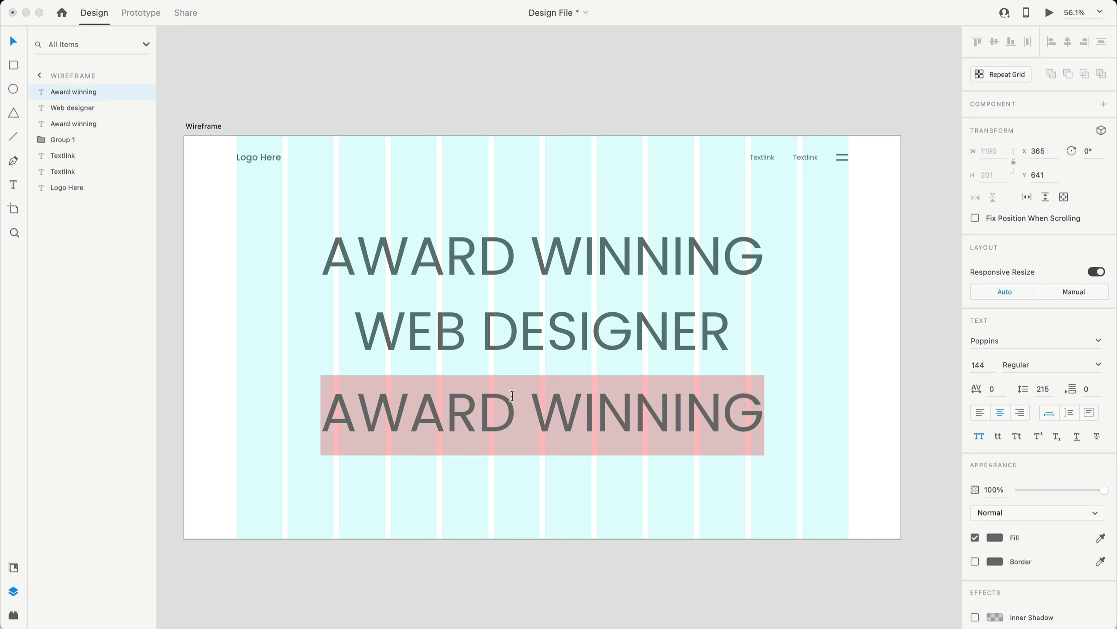
{"action": "type", "text": "YouR NAME"}
{"action": "key", "text": "Escape"}
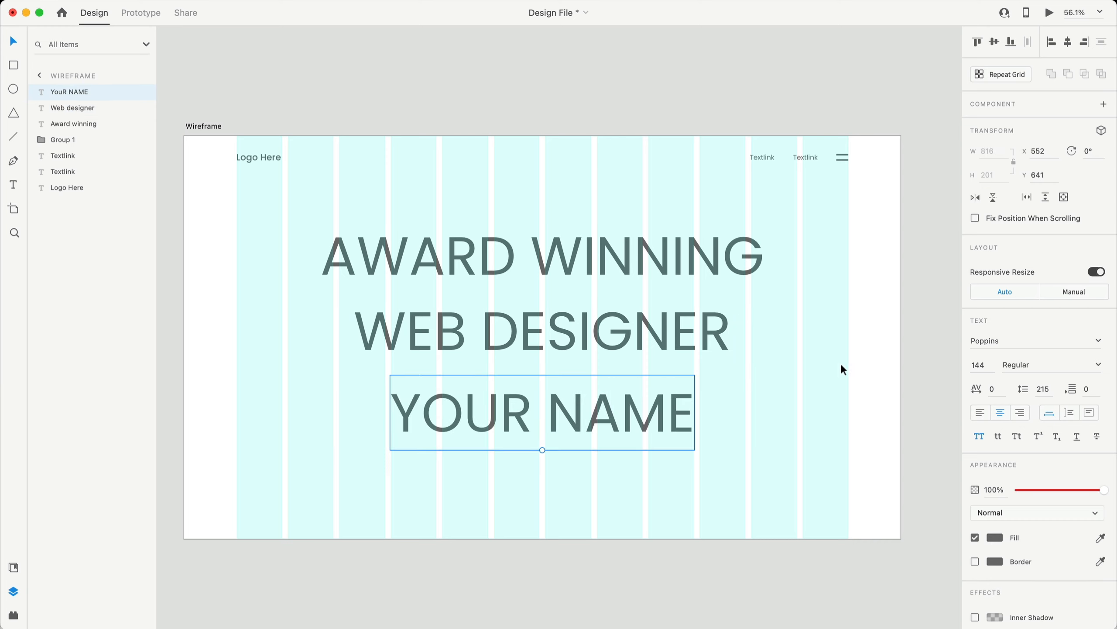
{"action": "left_click", "coordinate": [811, 446]}
{"action": "left_click", "coordinate": [577, 323]}
{"action": "left_click", "coordinate": [606, 405]}
{"action": "left_click_drag", "start_coordinate": [606, 405], "coordinate": [597, 383]}
- Compare the spacing between the three headline lines, ending with WEB DESIGNER selected
{"action": "left_click", "coordinate": [739, 346]}
{"action": "left_click", "coordinate": [669, 288]}
{"action": "left_click", "coordinate": [641, 309]}
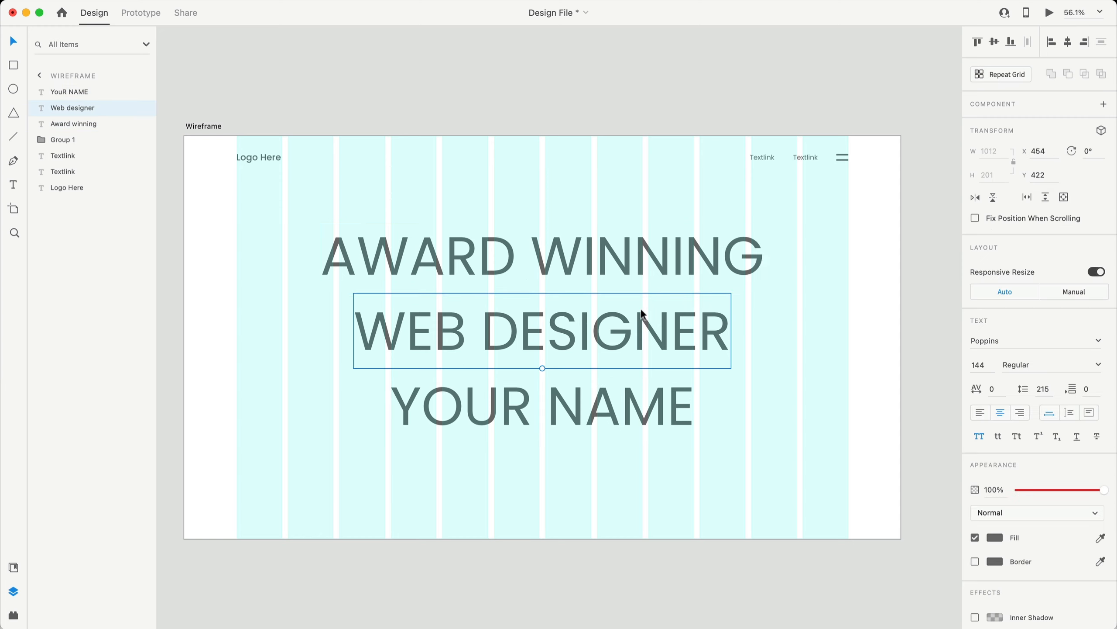
{"action": "left_click", "coordinate": [646, 395]}
{"action": "left_click", "coordinate": [657, 343]}
{"action": "left_click", "coordinate": [729, 374]}
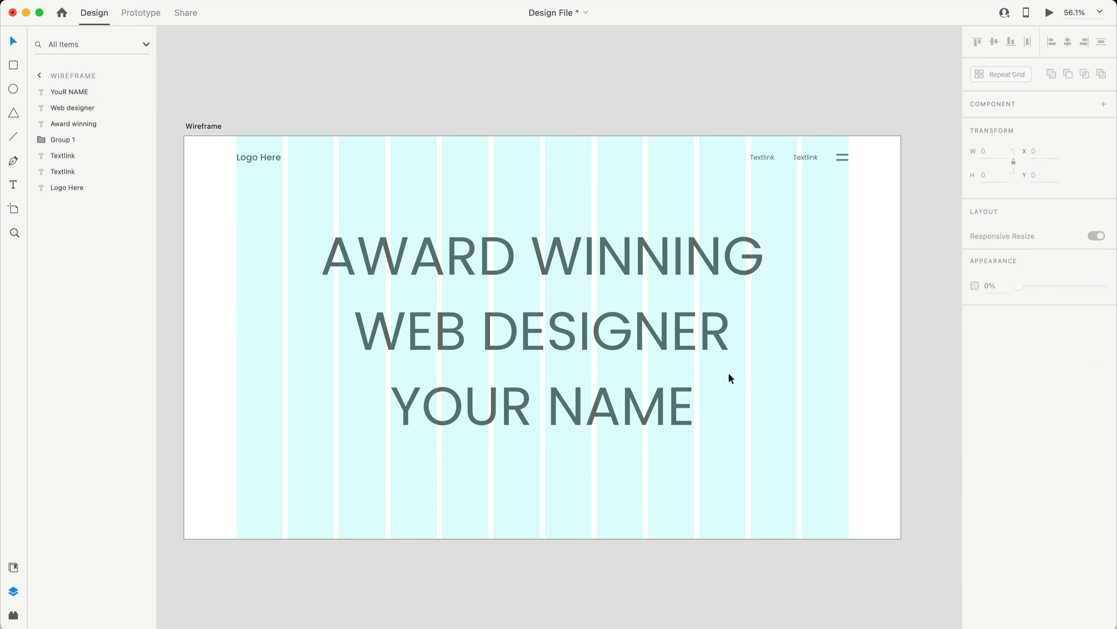
{"action": "left_click", "coordinate": [544, 251]}
{"action": "left_click", "coordinate": [601, 429]}
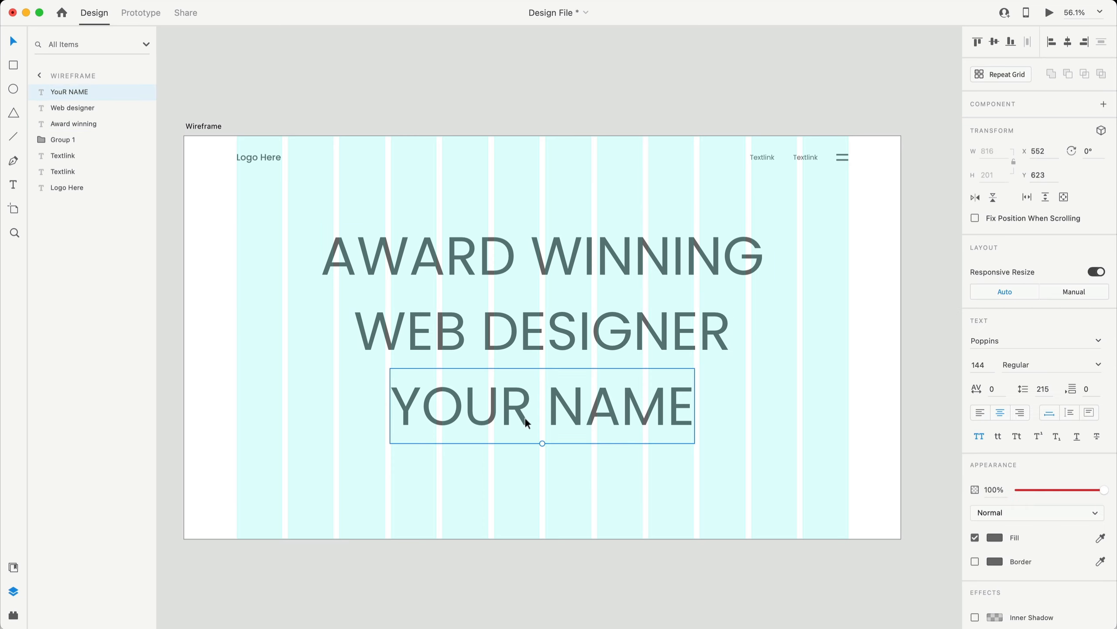
{"action": "left_click", "coordinate": [840, 327]}
{"action": "left_click", "coordinate": [587, 324]}
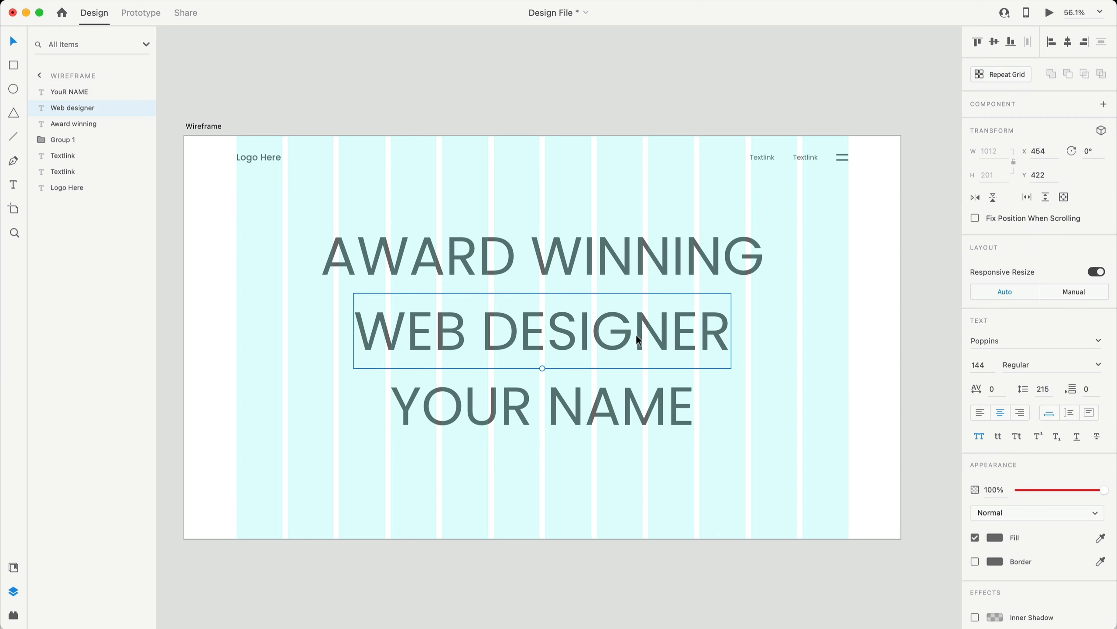
- Move WEB DESIGNER flush left and place a copied Textlink beside it as a 445×92 fixed-size box
{"action": "left_click_drag", "start_coordinate": [636, 334], "coordinate": [524, 330]}
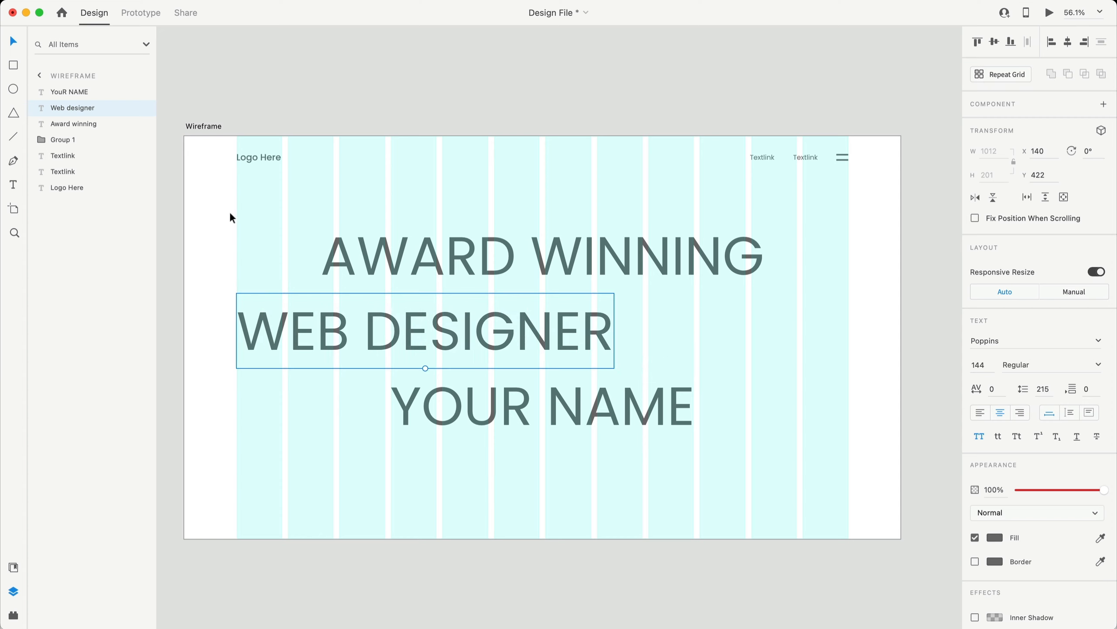
{"action": "left_click", "coordinate": [288, 469]}
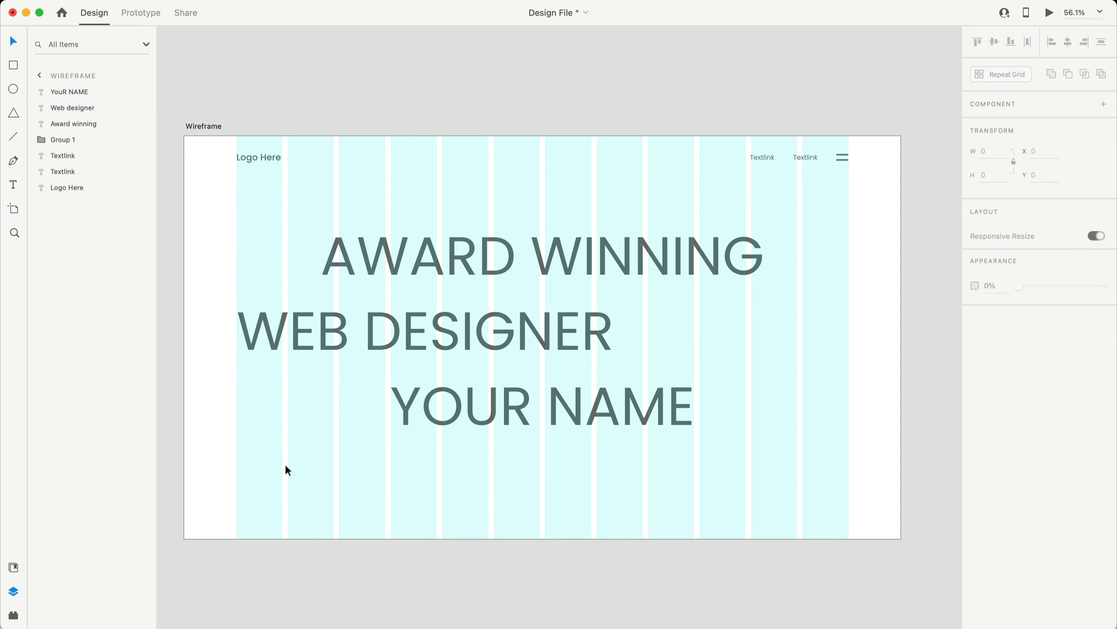
{"action": "left_click_drag", "start_coordinate": [762, 157], "coordinate": [710, 325]}
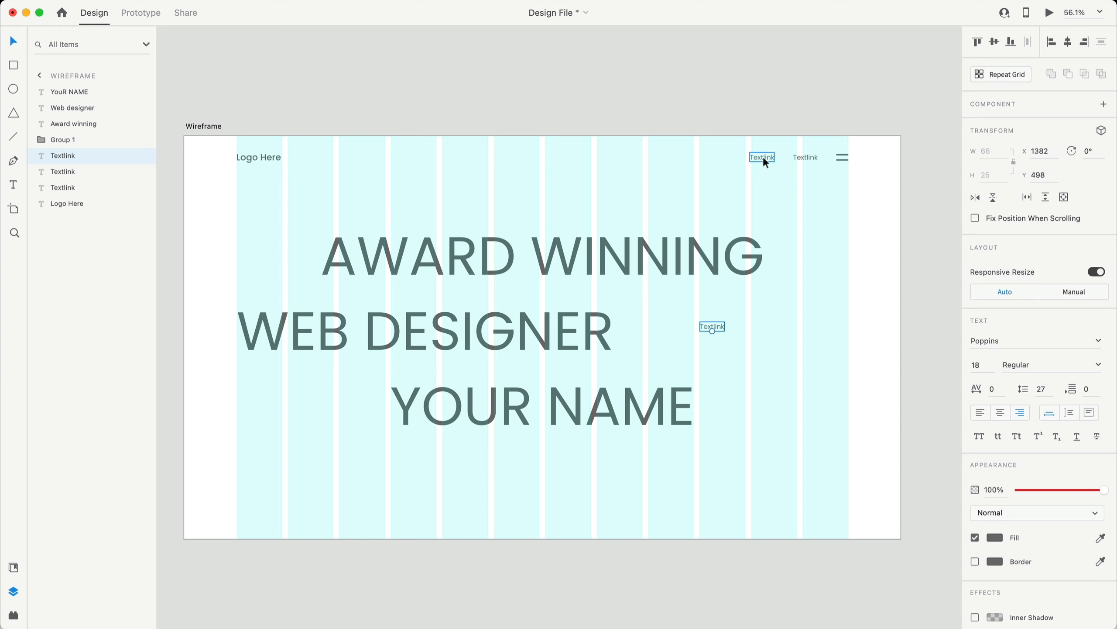
{"action": "left_click_drag", "start_coordinate": [715, 323], "coordinate": [697, 318]}
{"action": "left_click", "coordinate": [1089, 412]}
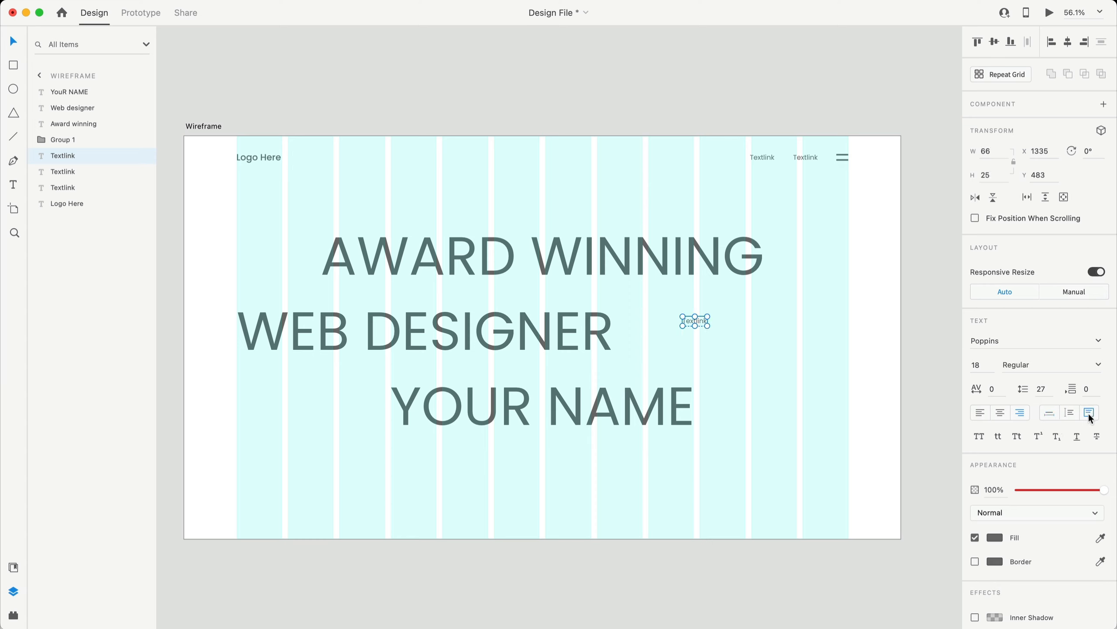
{"action": "left_click_drag", "start_coordinate": [709, 326], "coordinate": [848, 350]}
- Left-align the box and fill it with a ContentGenerator placeholder paragraph
{"action": "left_click", "coordinate": [980, 412]}
{"action": "left_click_drag", "start_coordinate": [681, 326], "coordinate": [681, 324]}
{"action": "left_click", "coordinate": [176, 3]}
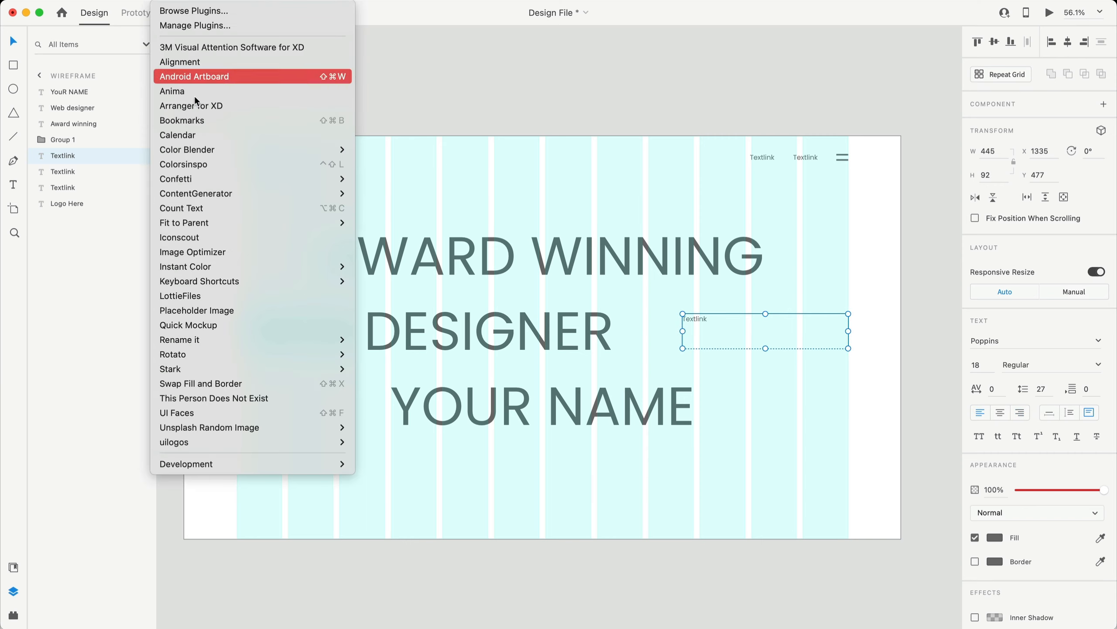
{"action": "mouse_move", "coordinate": [210, 193]}
{"action": "left_click", "coordinate": [396, 193]}
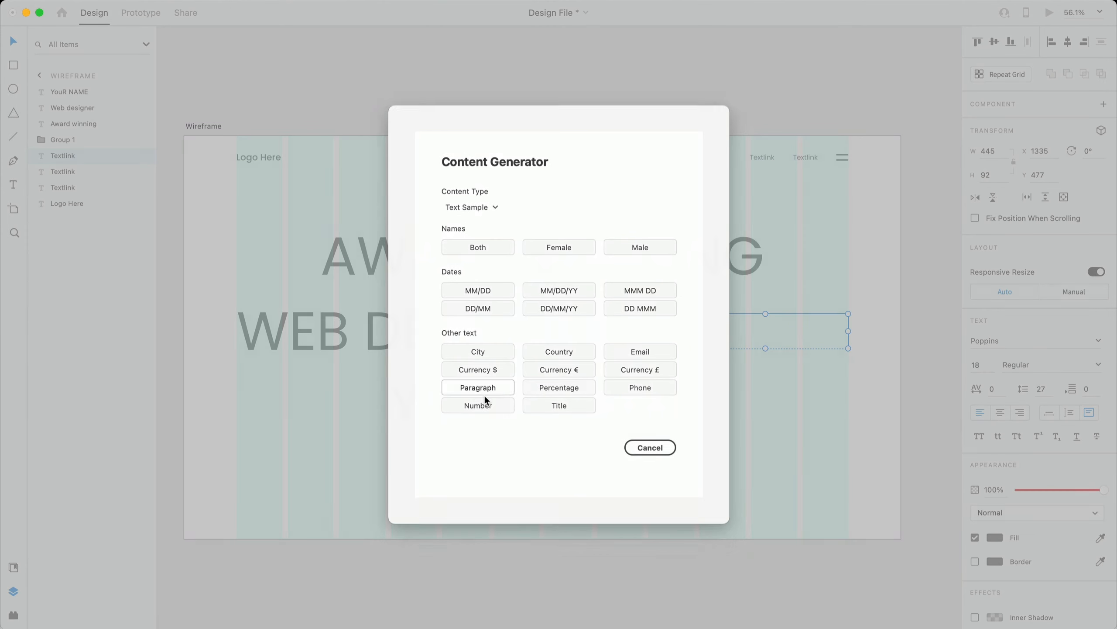
{"action": "left_click", "coordinate": [482, 392]}
- Widen the paragraph box leftward and delete the text from 'Nunc sagittis' onward
{"action": "double_click", "coordinate": [782, 338]}
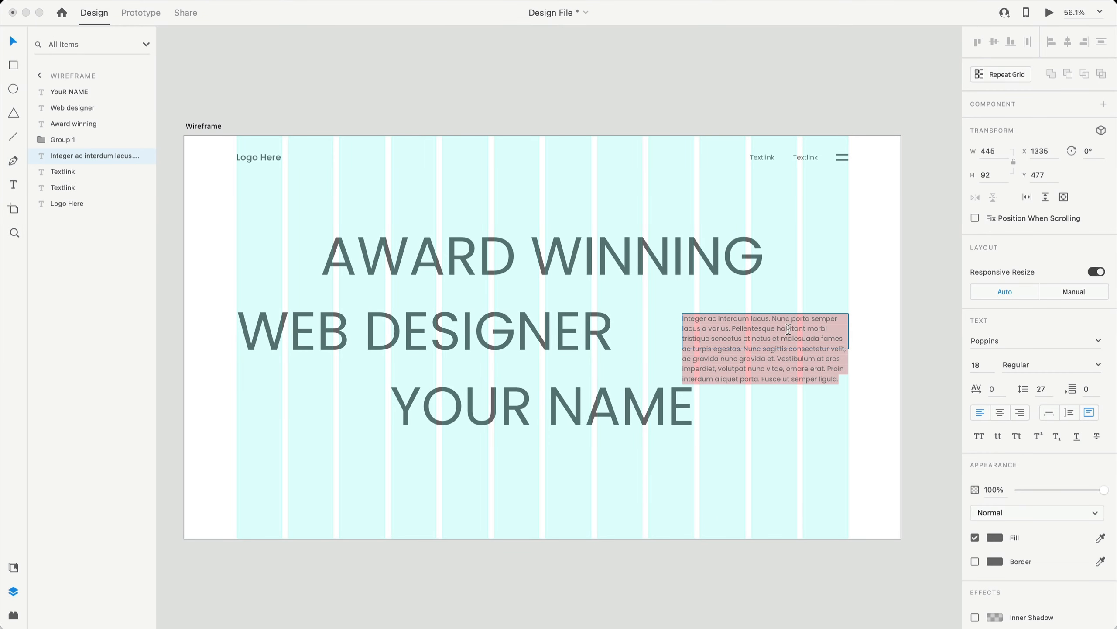
{"action": "left_click", "coordinate": [807, 338]}
{"action": "key", "text": "Escape"}
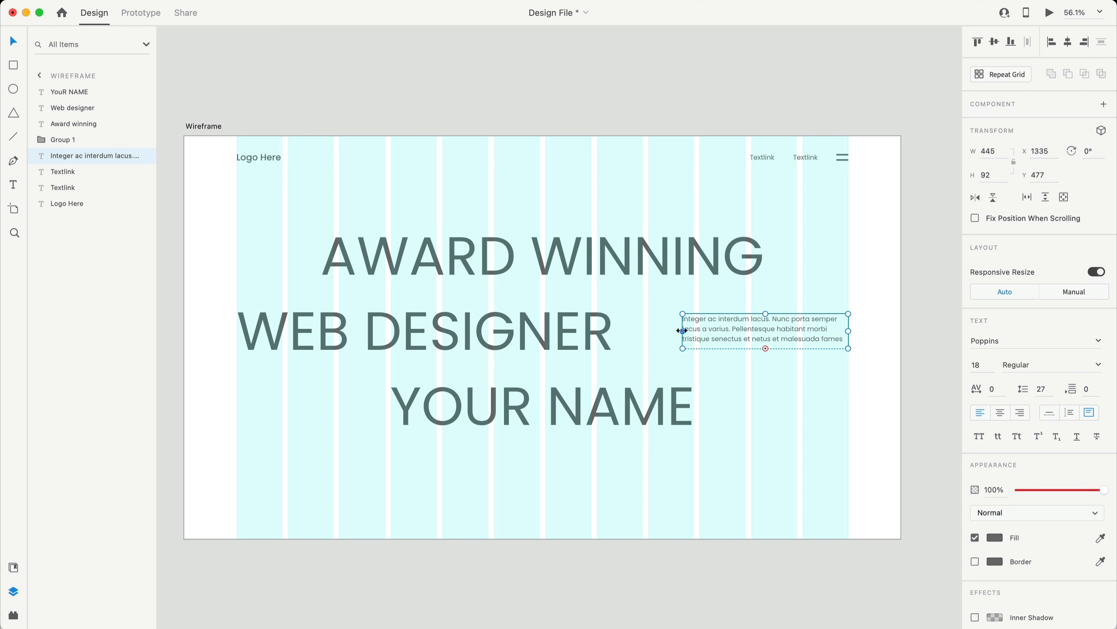
{"action": "left_click_drag", "start_coordinate": [682, 330], "coordinate": [649, 331]}
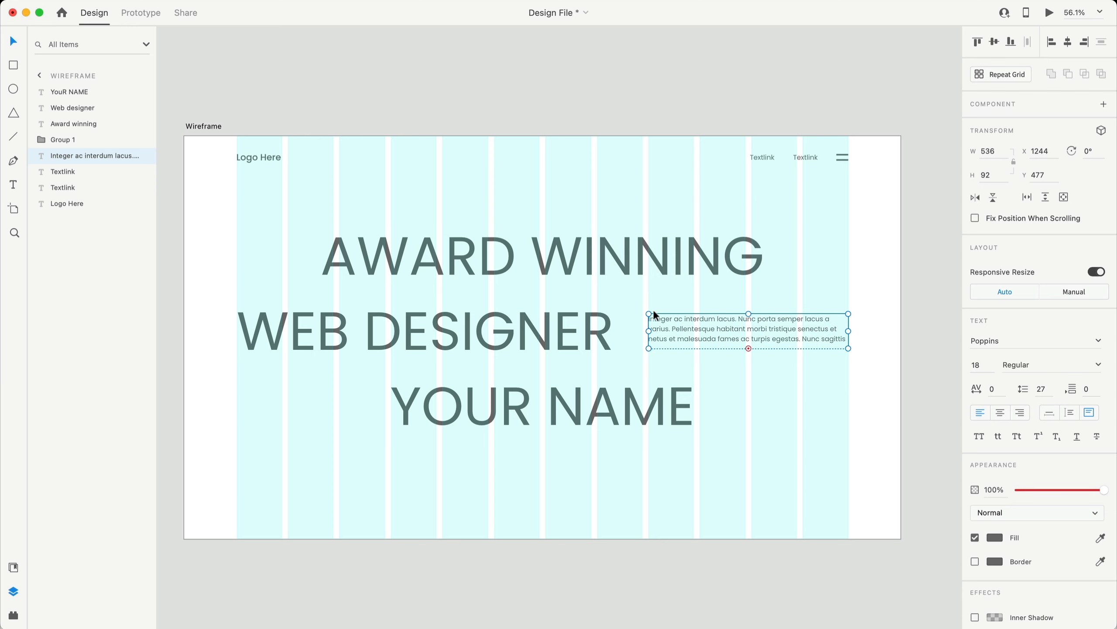
{"action": "double_click", "coordinate": [718, 329]}
{"action": "left_click", "coordinate": [802, 338]}
{"action": "left_click_drag", "start_coordinate": [807, 343], "coordinate": [852, 426]}
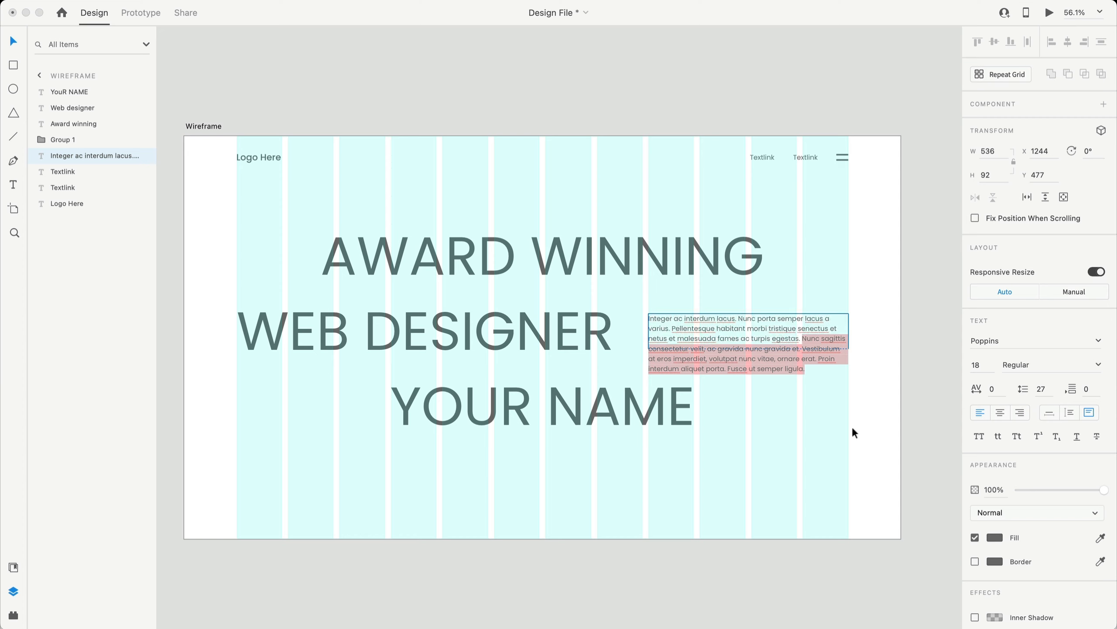
{"action": "key", "text": "BackSpace"}
{"action": "key", "text": "Escape"}
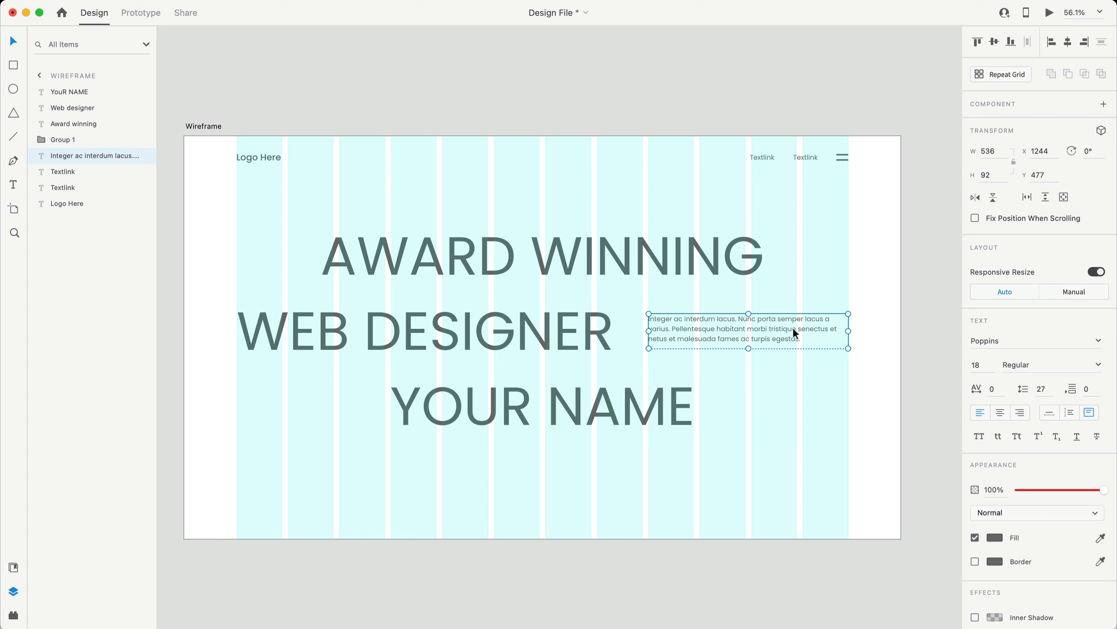
- Line the paragraph up with WEB DESIGNER, then select the headline lines and paragraph together
{"action": "left_click", "coordinate": [786, 404]}
{"action": "left_click_drag", "start_coordinate": [720, 329], "coordinate": [719, 332]}
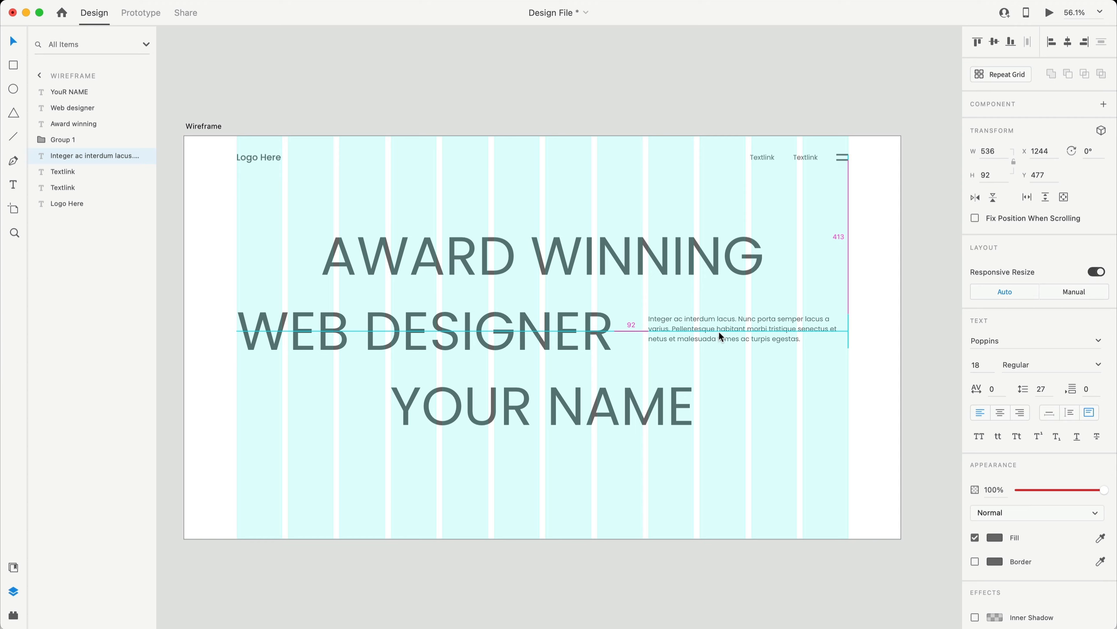
{"action": "left_click_drag", "start_coordinate": [790, 337], "coordinate": [774, 335]}
{"action": "left_click", "coordinate": [807, 411]}
{"action": "left_click_drag", "start_coordinate": [843, 487], "coordinate": [269, 203]}
{"action": "key", "text": "alt"}
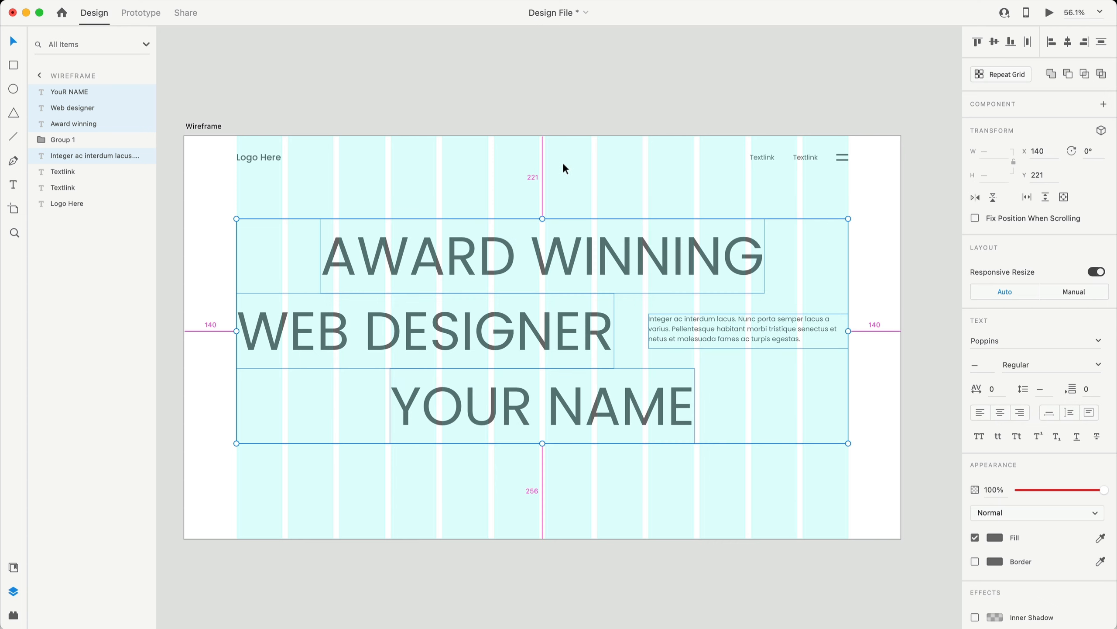
- Nudge the headline-and-paragraph block upward so it starts at Y 180
{"action": "key", "text": "shift+Up"}
{"action": "key", "text": "shift+Up"}
{"action": "key", "text": "Up"}
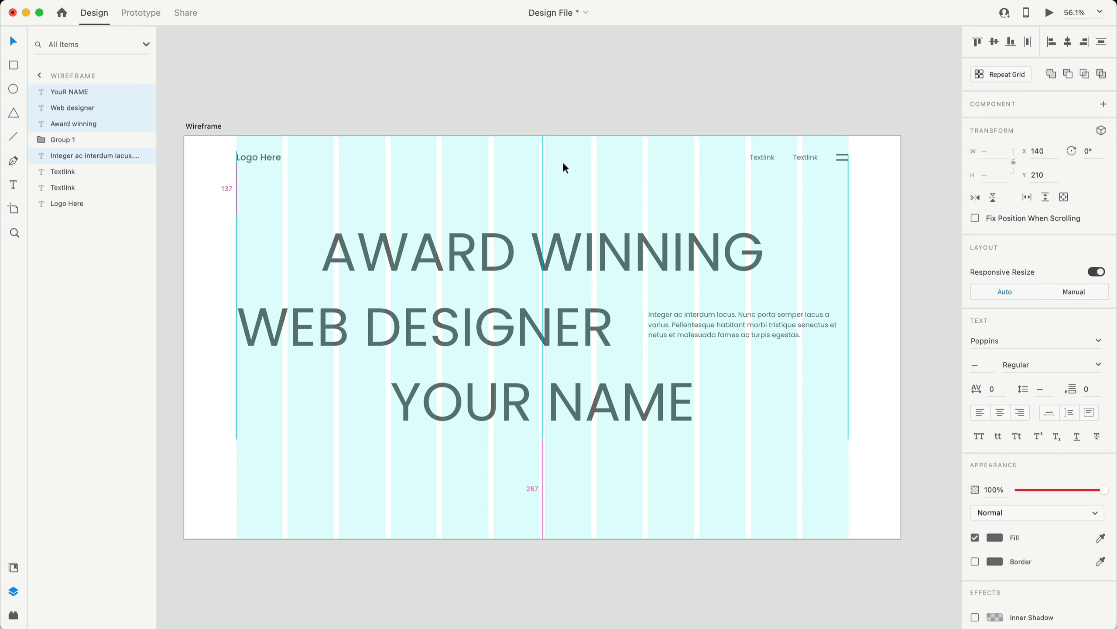
{"action": "key", "text": "shift+Up"}
{"action": "key", "text": "shift+Up"}
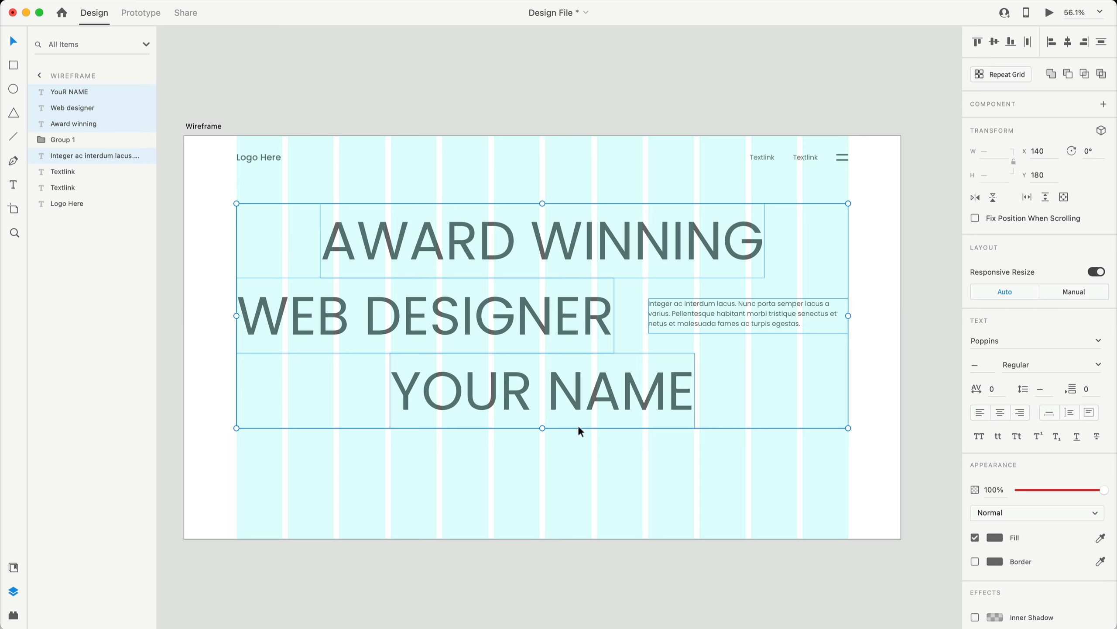
{"action": "left_click", "coordinate": [640, 483]}
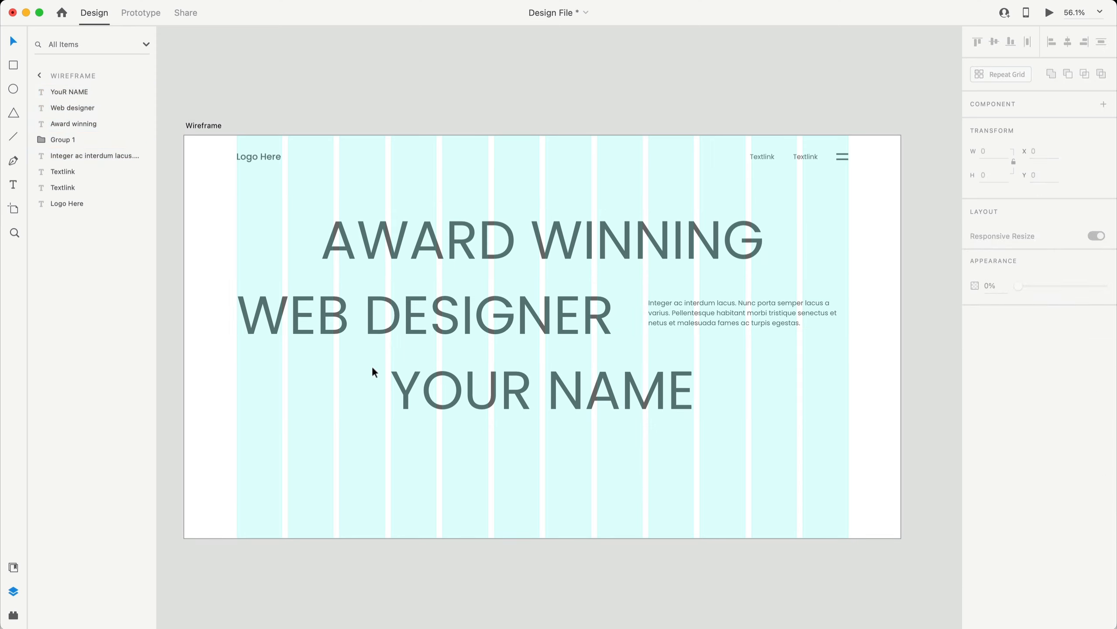
- Draw a borderless placeholder rectangle below the headline filled with grey #BCBCBC
{"action": "left_click", "coordinate": [14, 65]}
{"action": "left_click_drag", "start_coordinate": [289, 475], "coordinate": [494, 497]}
{"action": "key", "text": "v"}
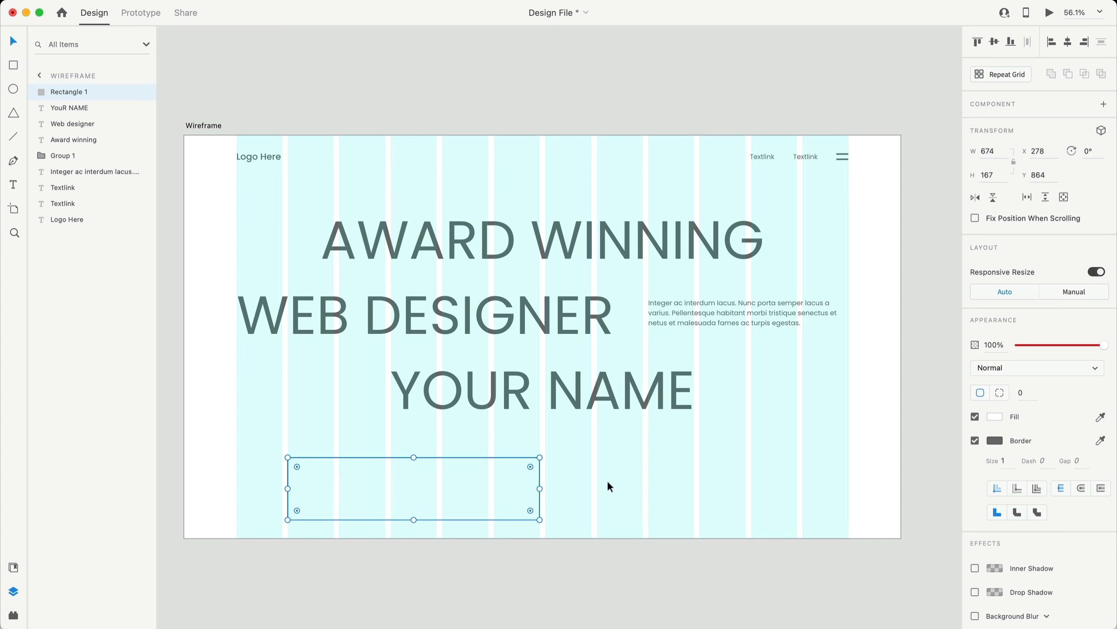
{"action": "left_click", "coordinate": [976, 440]}
{"action": "left_click", "coordinate": [995, 417]}
{"action": "left_click_drag", "start_coordinate": [931, 419], "coordinate": [810, 378]}
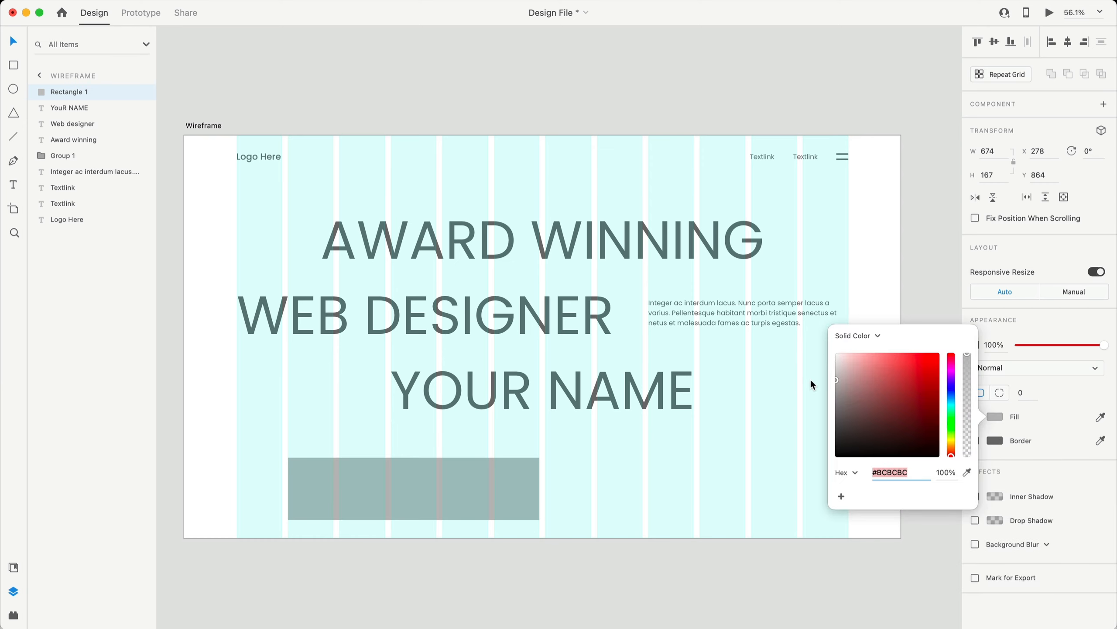
{"action": "left_click", "coordinate": [695, 453]}
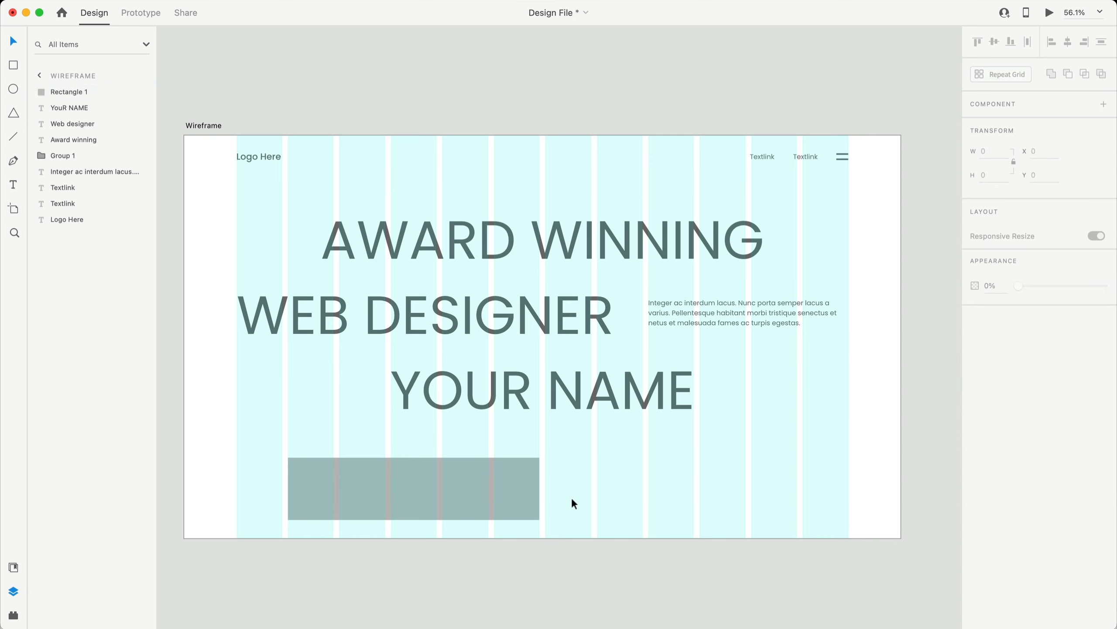
- Duplicate the grey rectangle just to its right
{"action": "left_click", "coordinate": [481, 494]}
{"action": "left_click_drag", "start_coordinate": [383, 479], "coordinate": [641, 485]}
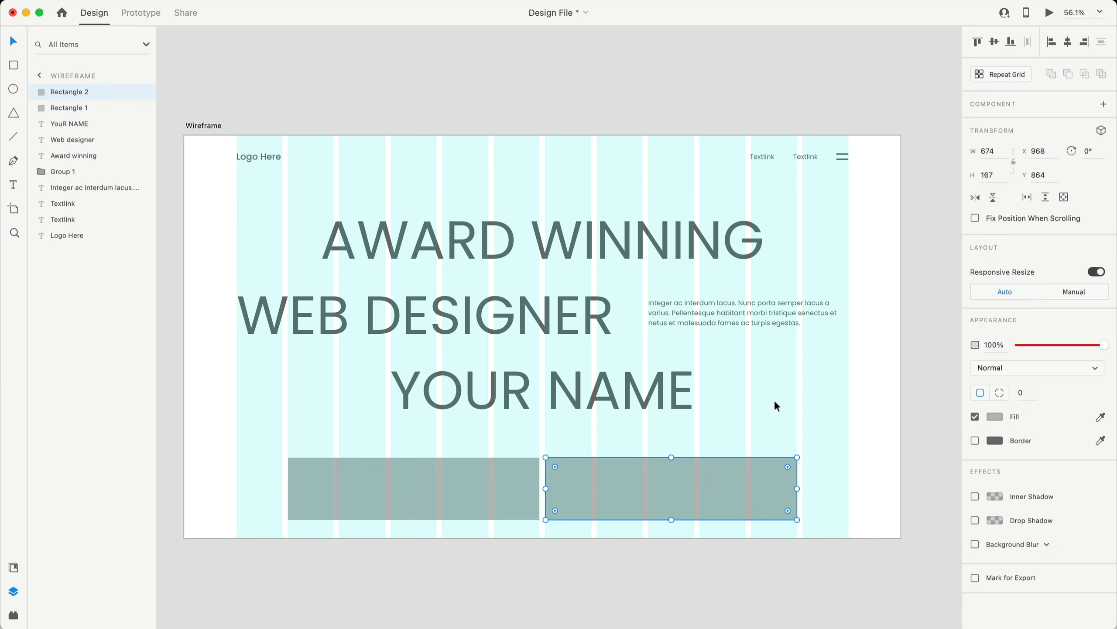
{"action": "left_click", "coordinate": [837, 500]}
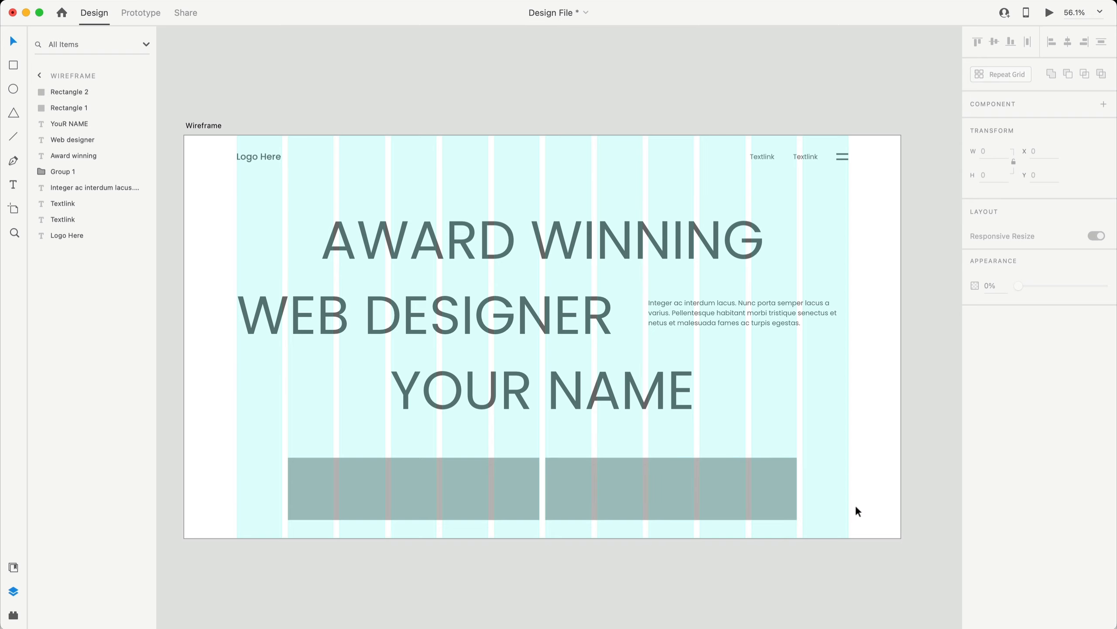
{"action": "scroll", "coordinate": [862, 482], "scroll_direction": "down", "scroll_amount": 1}
- Offset the rectangles vertically so the right one sits slightly lower than the left
{"action": "left_click", "coordinate": [502, 490]}
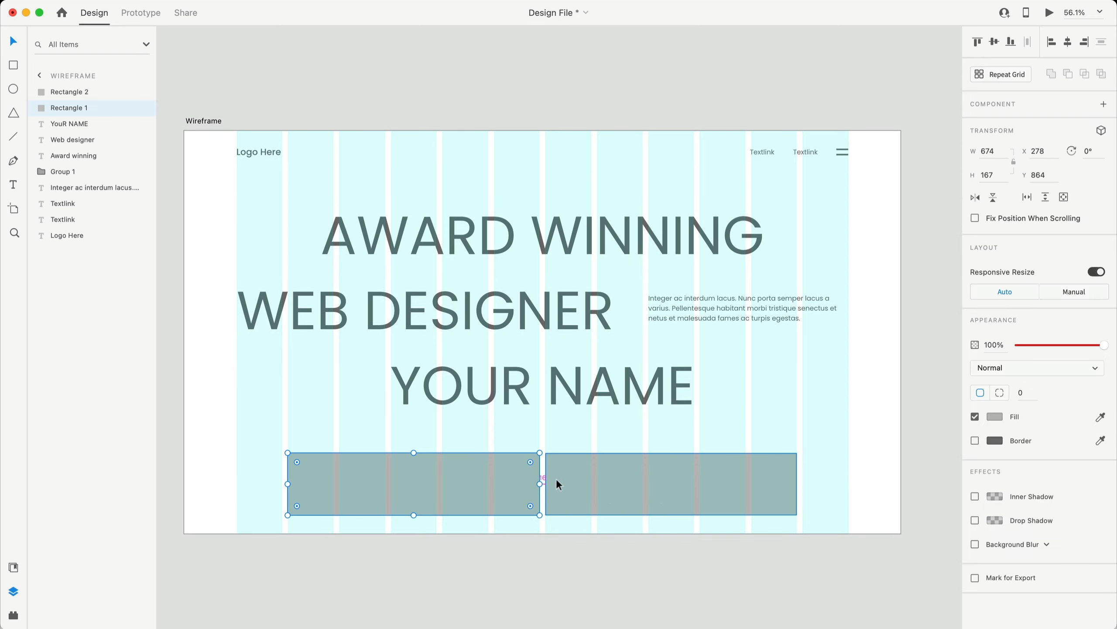
{"action": "left_click", "coordinate": [900, 434]}
{"action": "left_click_drag", "start_coordinate": [430, 502], "coordinate": [428, 487]}
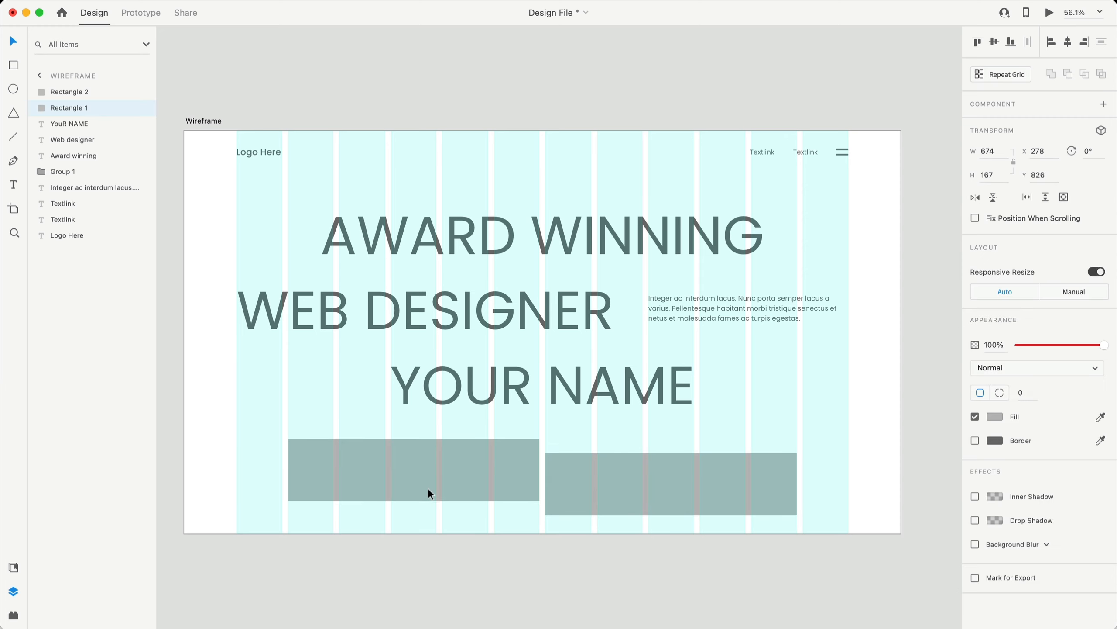
{"action": "left_click", "coordinate": [600, 480], "text": "shift"}
{"action": "left_click_drag", "start_coordinate": [600, 481], "coordinate": [642, 495]}
{"action": "left_click", "coordinate": [862, 455]}
{"action": "left_click", "coordinate": [851, 447]}
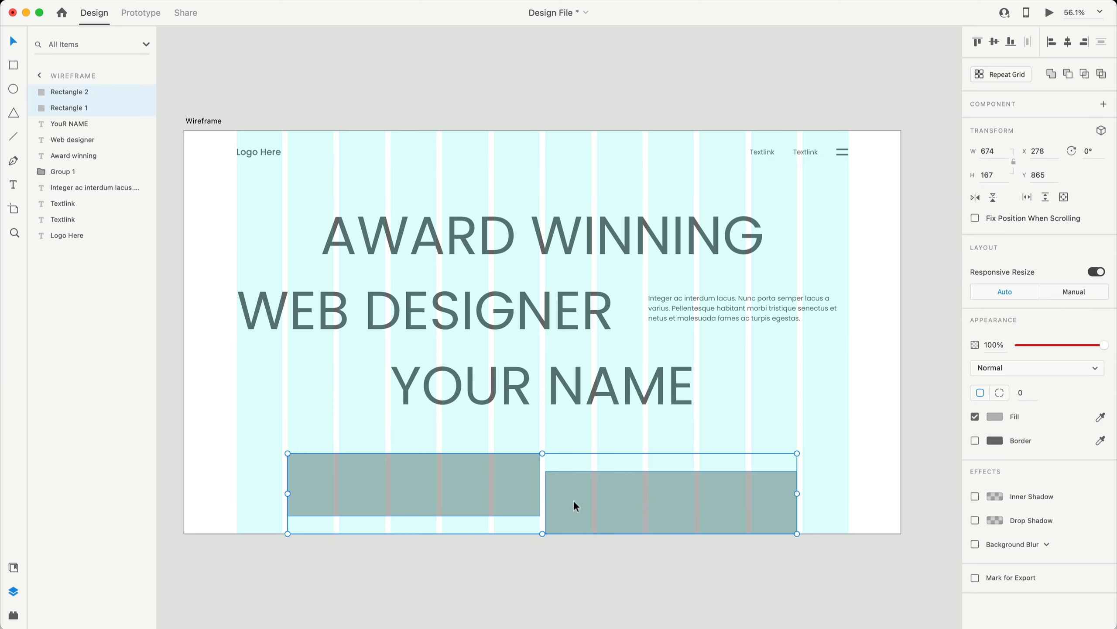
{"action": "left_click", "coordinate": [831, 401]}
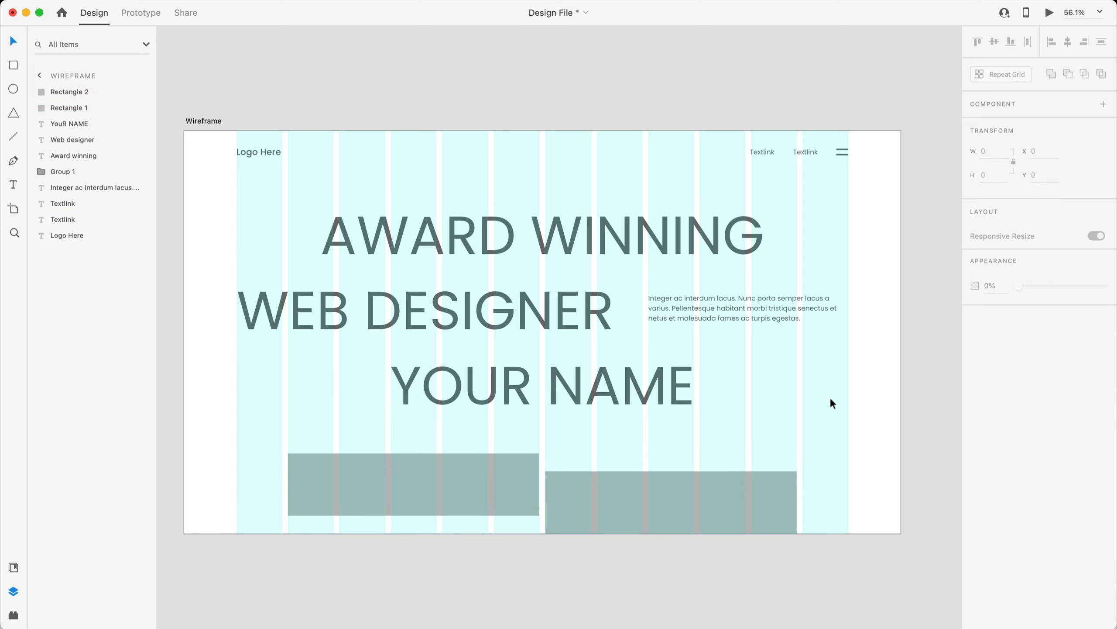
{"action": "left_click", "coordinate": [631, 537]}
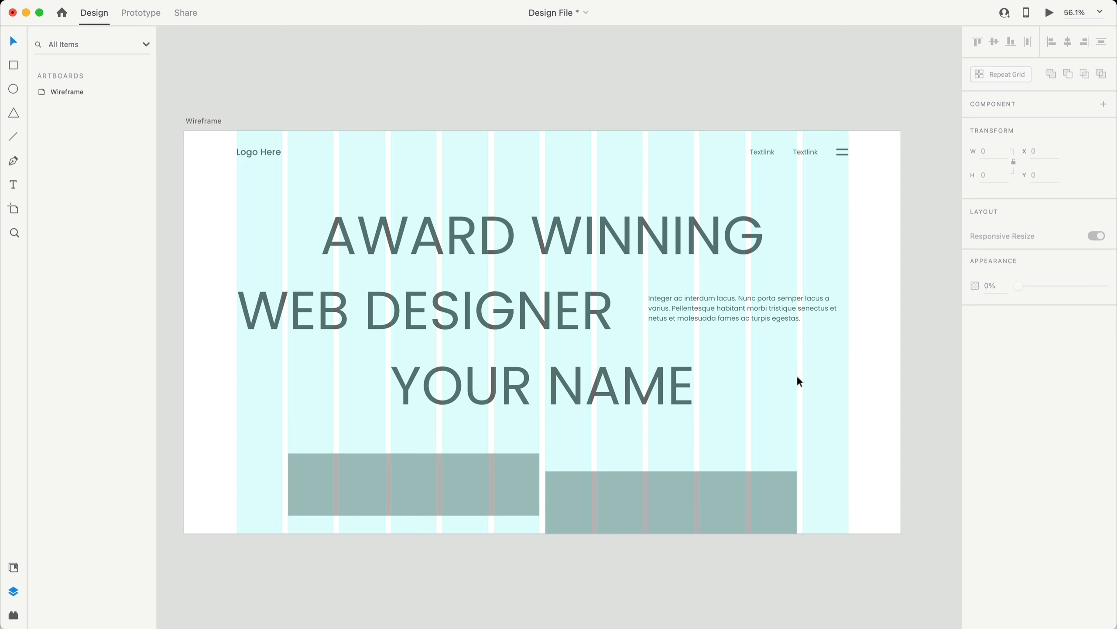
- Double the Wireframe artboard's height from 1080 to 2160 using 1080*2
{"action": "left_click", "coordinate": [207, 121]}
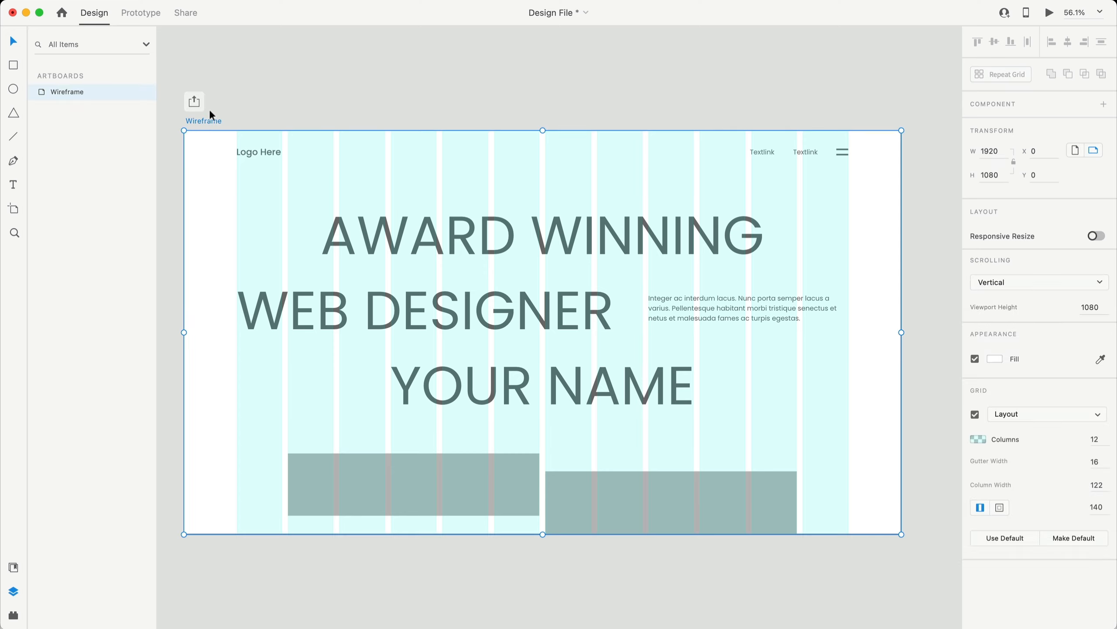
{"action": "left_click", "coordinate": [1002, 175]}
{"action": "key", "text": "Return"}
{"action": "scroll", "coordinate": [765, 313], "scroll_direction": "down", "scroll_amount": 5}
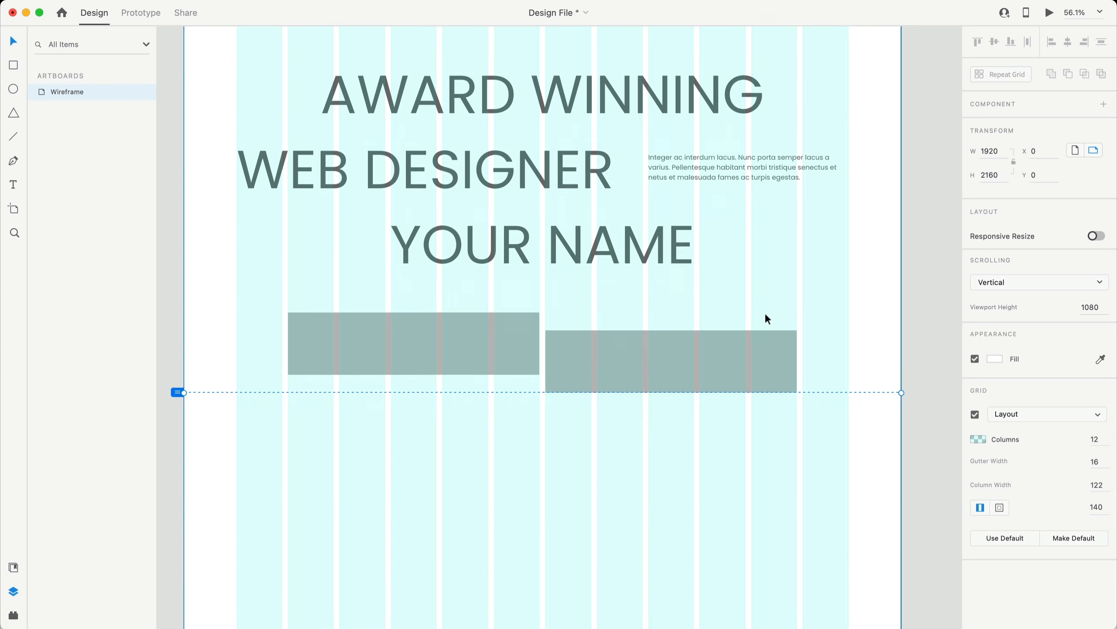
{"action": "scroll", "coordinate": [766, 291], "scroll_direction": "down", "scroll_amount": 3}
{"action": "scroll", "coordinate": [770, 290], "scroll_direction": "right", "scroll_amount": 2}
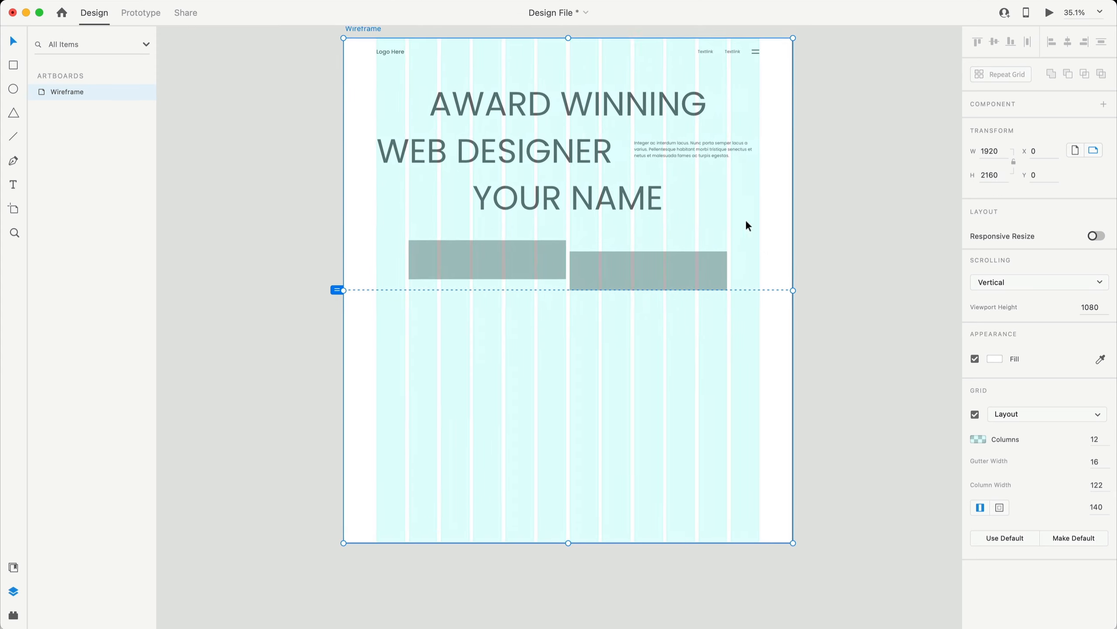
{"action": "scroll", "coordinate": [746, 219], "scroll_direction": "up", "scroll_amount": 1}
{"action": "scroll", "coordinate": [893, 458], "scroll_direction": "down", "scroll_amount": 1}
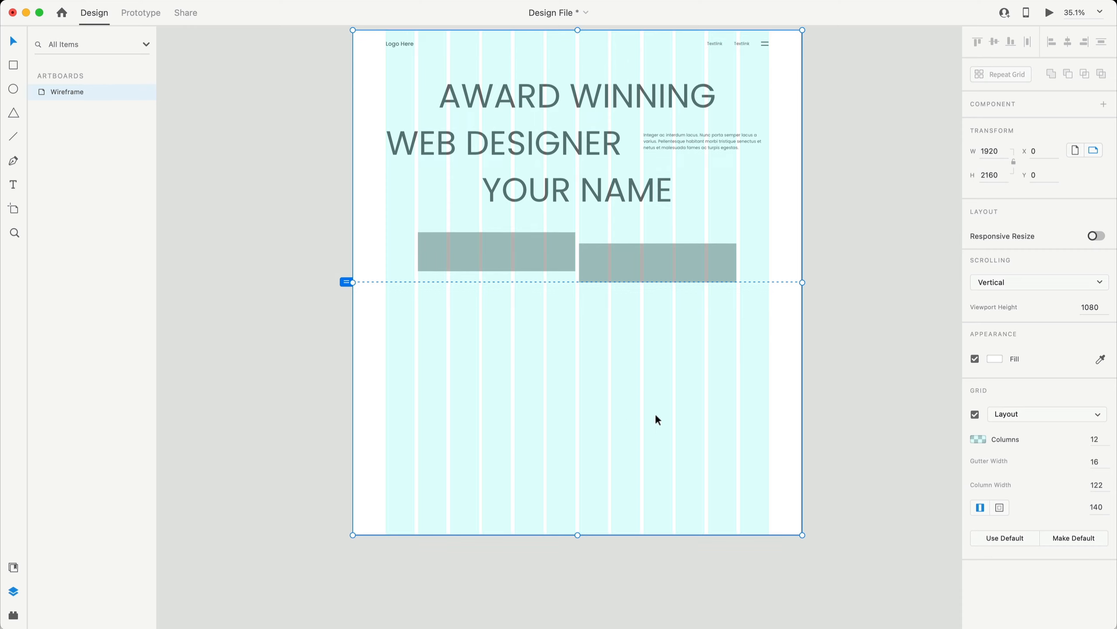
{"action": "left_click", "coordinate": [897, 403]}
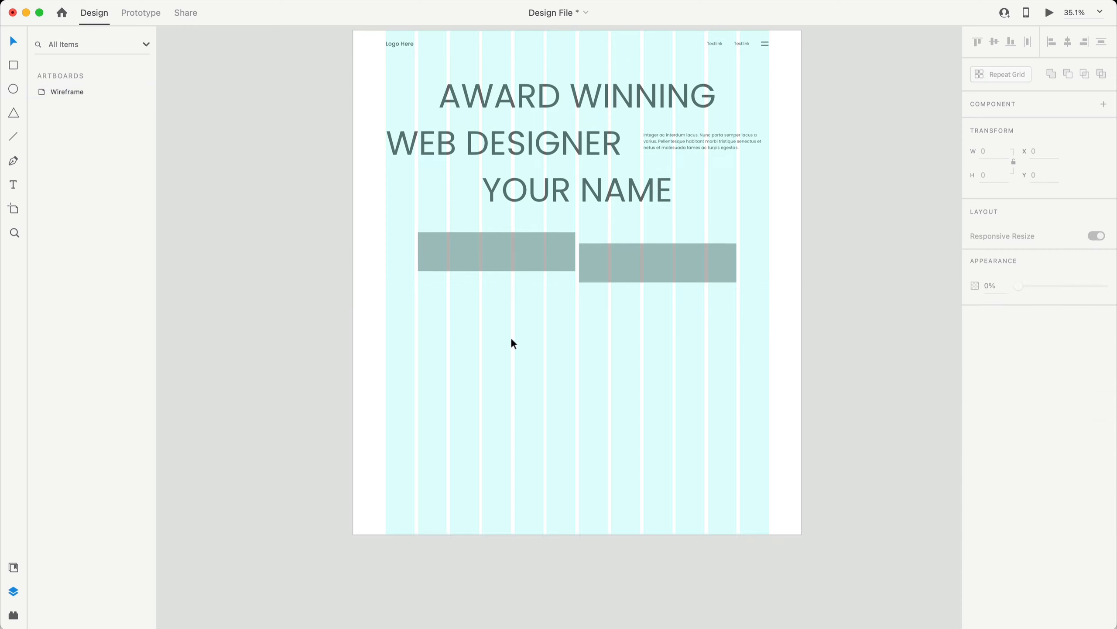
{"action": "left_click", "coordinate": [12, 68]}
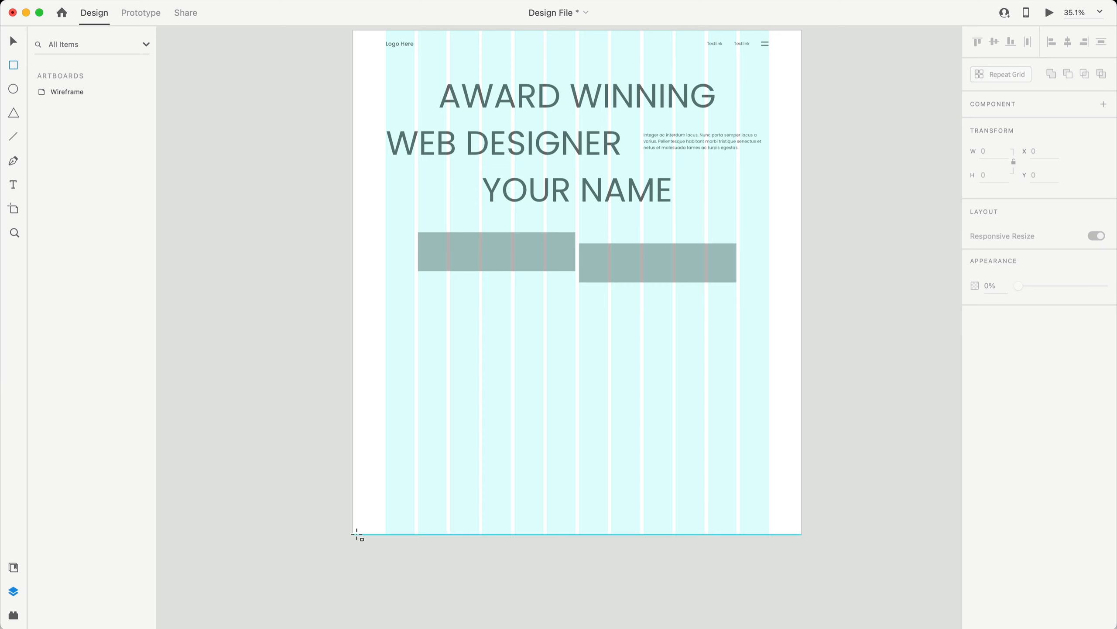
- Draw a 1920×1080 rectangle covering the artboard's lower half from Y 1080
{"action": "left_click_drag", "start_coordinate": [357, 534], "coordinate": [802, 282]}
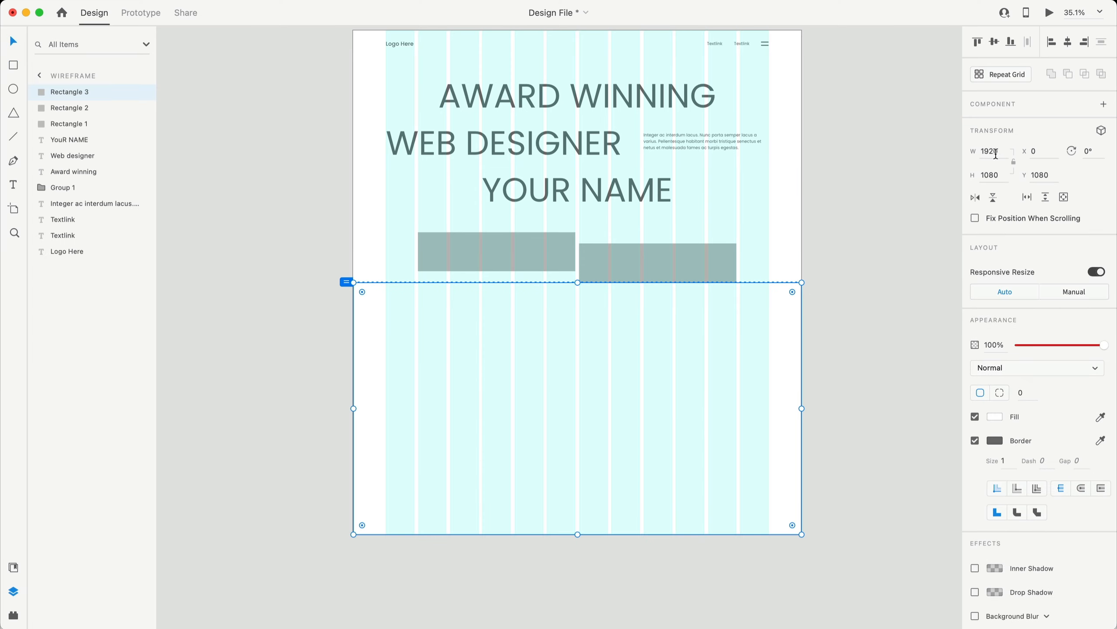
{"action": "scroll", "coordinate": [813, 397], "scroll_direction": "down", "scroll_amount": 1}
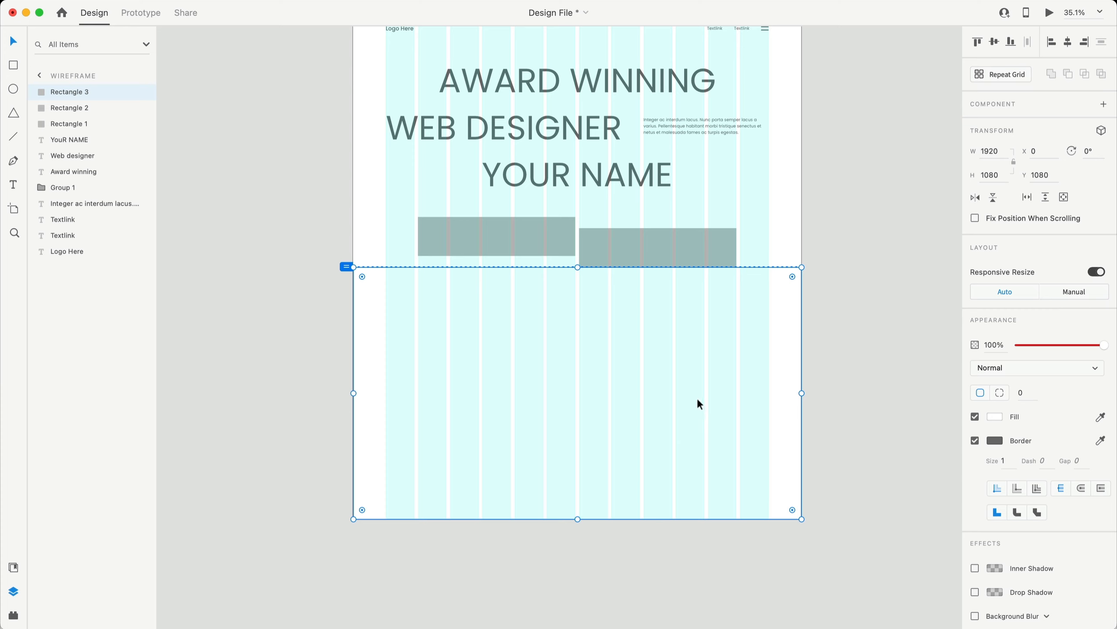
{"action": "scroll", "coordinate": [697, 397], "scroll_direction": "down", "scroll_amount": 1}
{"action": "left_click", "coordinate": [908, 276]}
{"action": "key", "text": "super+equal"}
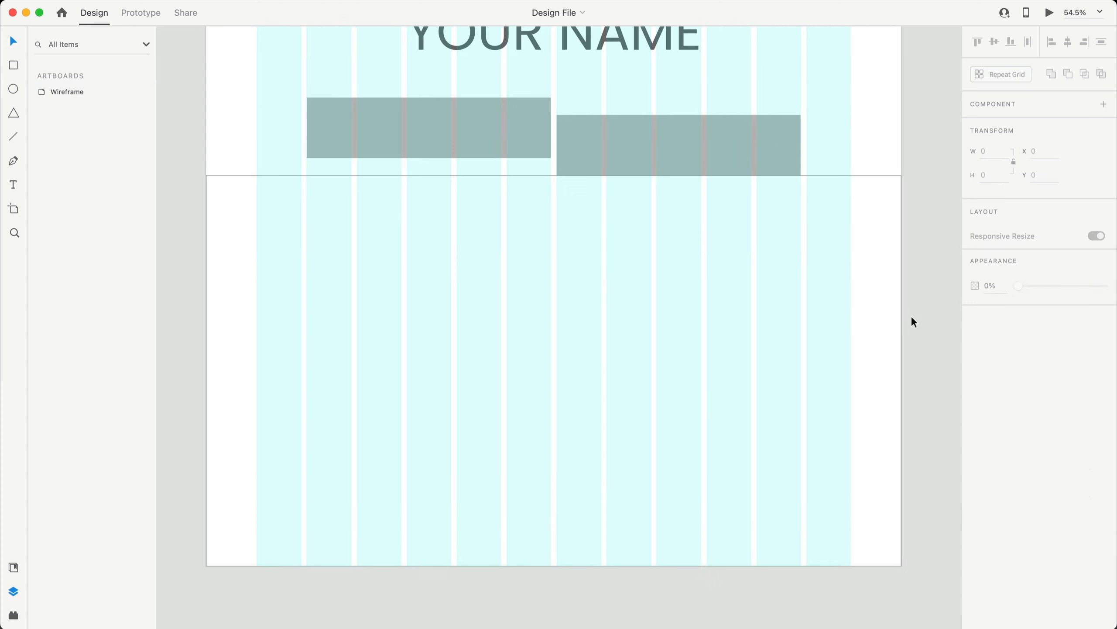
{"action": "scroll", "coordinate": [529, 387], "scroll_direction": "up", "scroll_amount": 7}
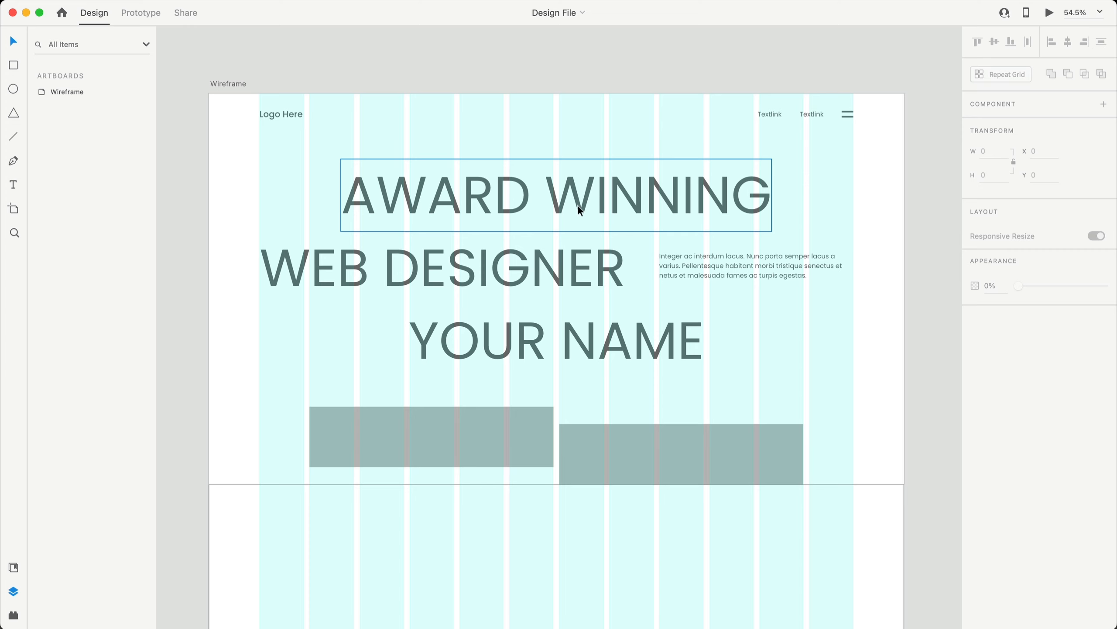
- Copy the AWARD WINNING heading into the lower section, bring it to front, and place it at Y 1466
{"action": "left_click_drag", "start_coordinate": [585, 191], "coordinate": [586, 562]}
{"action": "scroll", "coordinate": [586, 566], "scroll_direction": "down", "scroll_amount": 8}
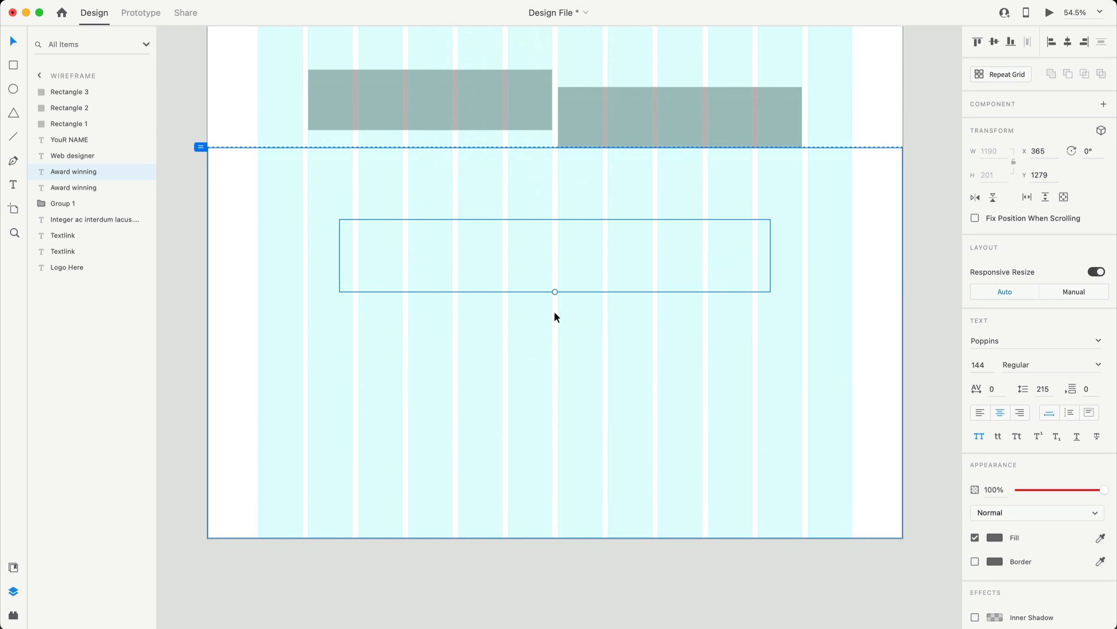
{"action": "key", "text": "shift+super+]"}
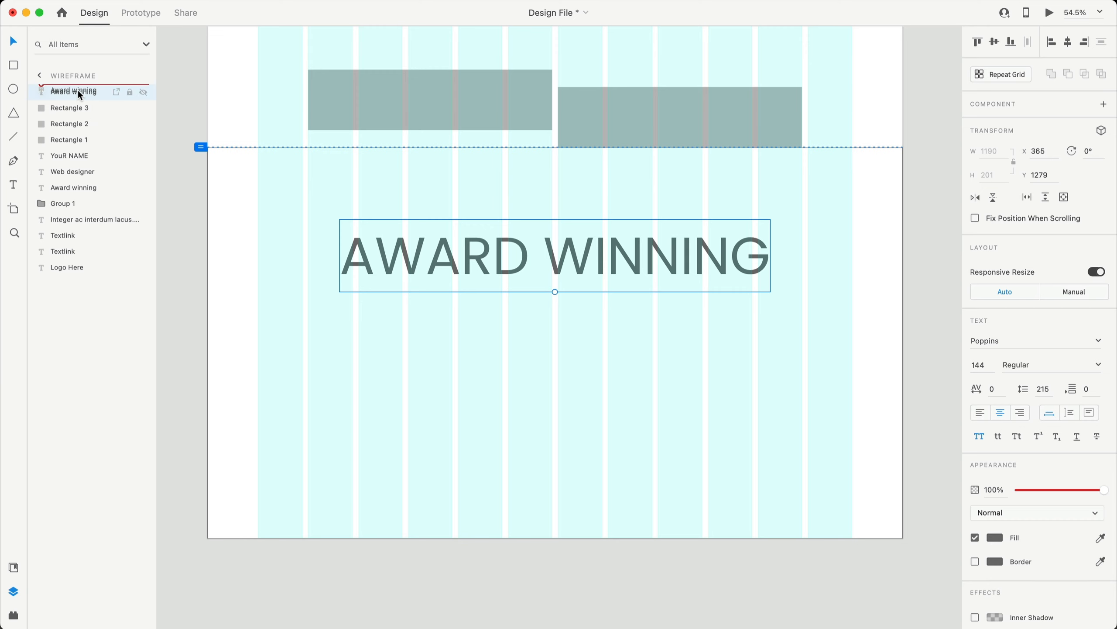
{"action": "left_click_drag", "start_coordinate": [604, 253], "coordinate": [591, 323]}
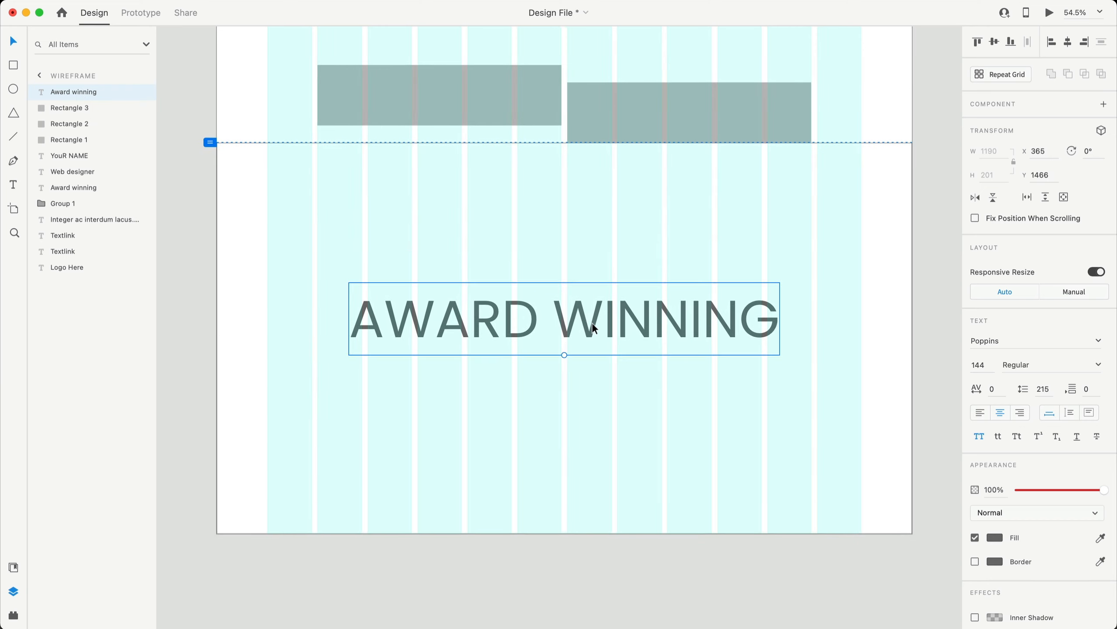
{"action": "double_click", "coordinate": [594, 322]}
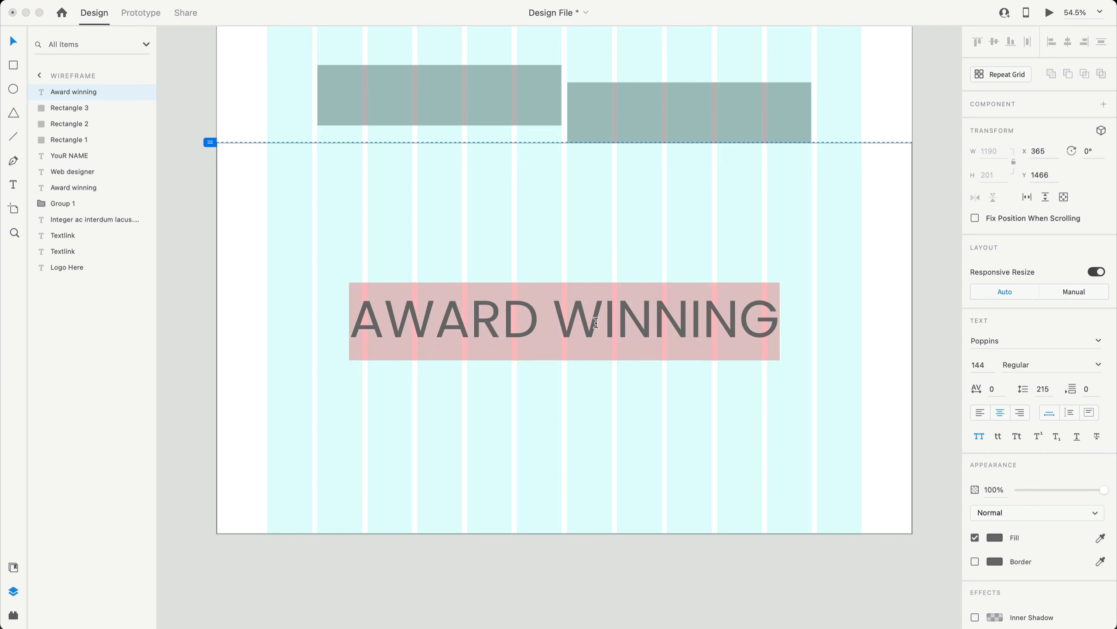
{"action": "key", "text": "Escape"}
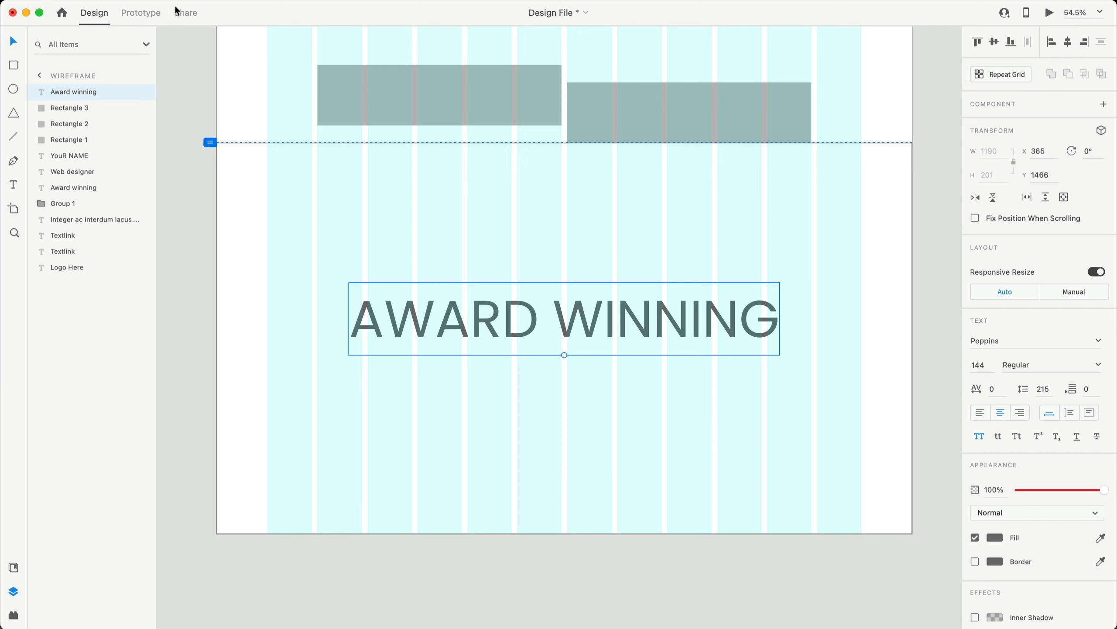
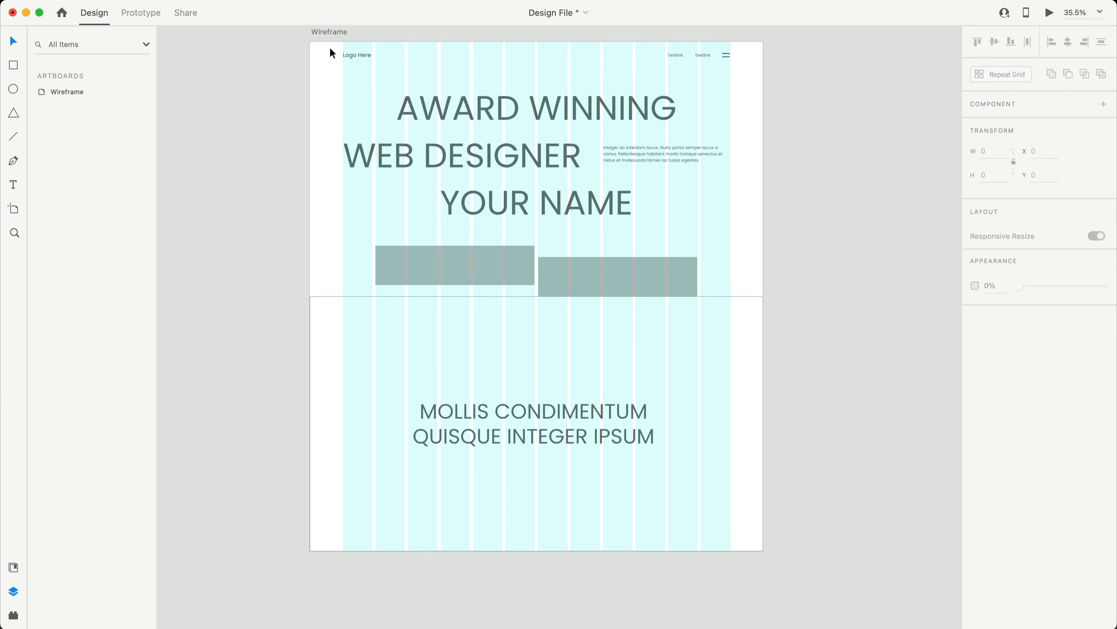
- Add 1080 to the Wireframe artboard's height, making it 3240 px tall
{"action": "left_click", "coordinate": [330, 31]}
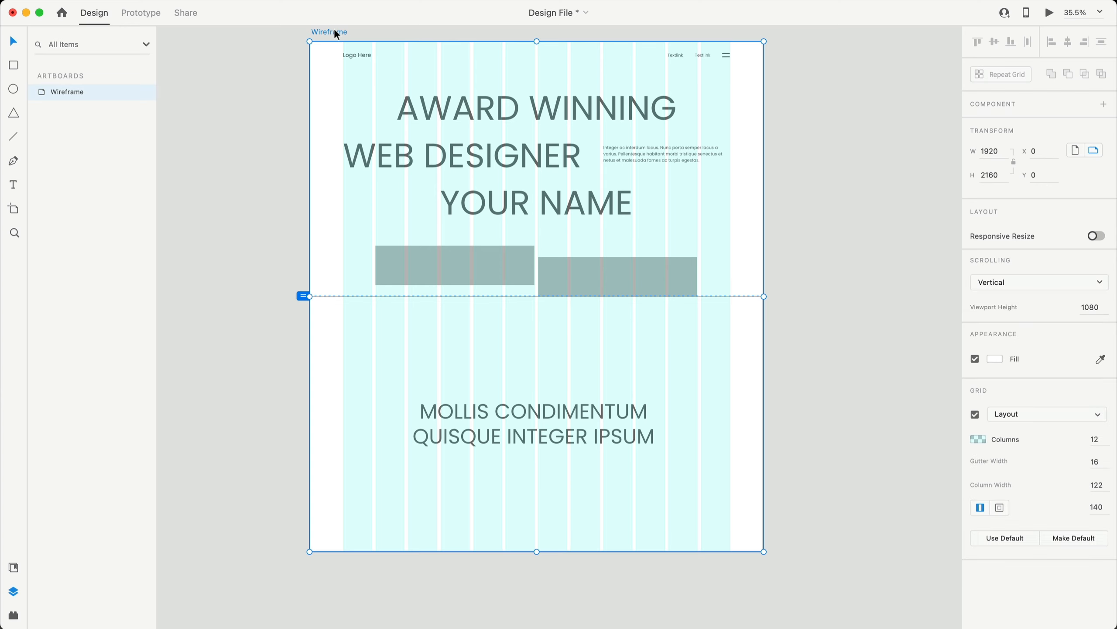
{"action": "left_click", "coordinate": [1002, 175]}
{"action": "type", "text": "+1080"}
{"action": "key", "text": "Return"}
{"action": "scroll", "coordinate": [952, 205], "scroll_direction": "down", "scroll_amount": 10}
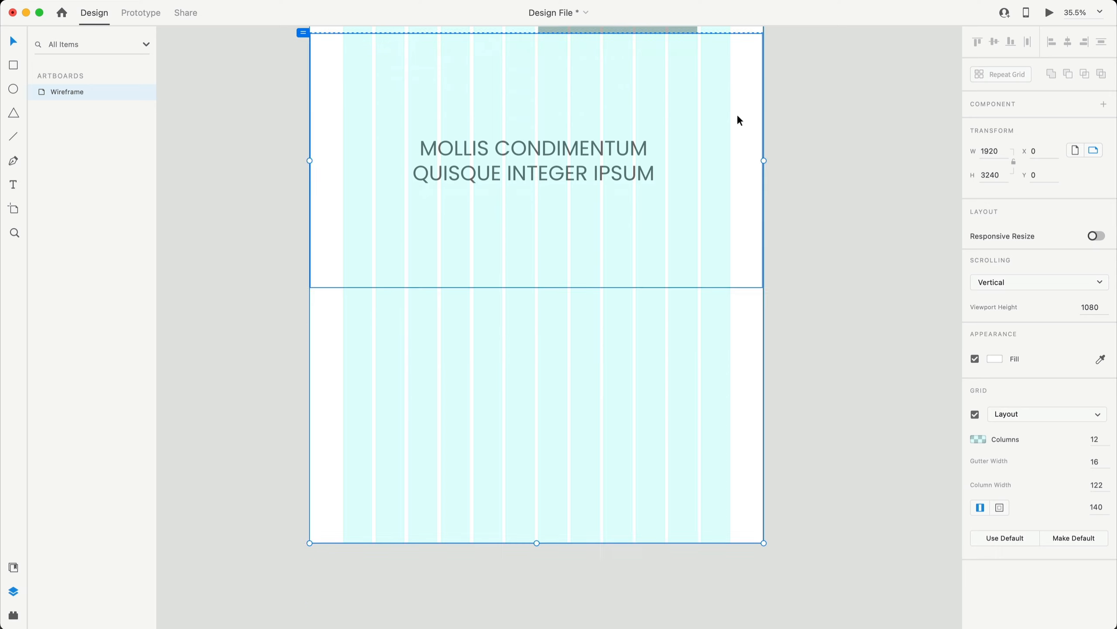
- Drag the Rectangle 3 section block down toward the artboard's bottom
{"action": "left_click", "coordinate": [619, 69]}
{"action": "left_click_drag", "start_coordinate": [645, 65], "coordinate": [656, 320]}
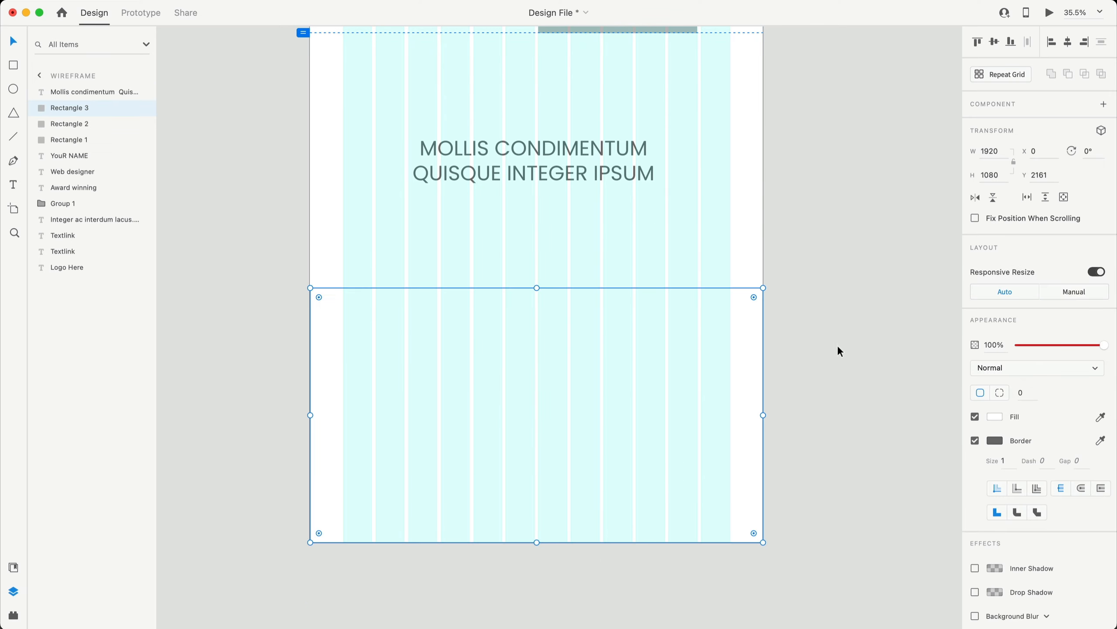
{"action": "scroll", "coordinate": [783, 370], "scroll_direction": "down", "scroll_amount": 2}
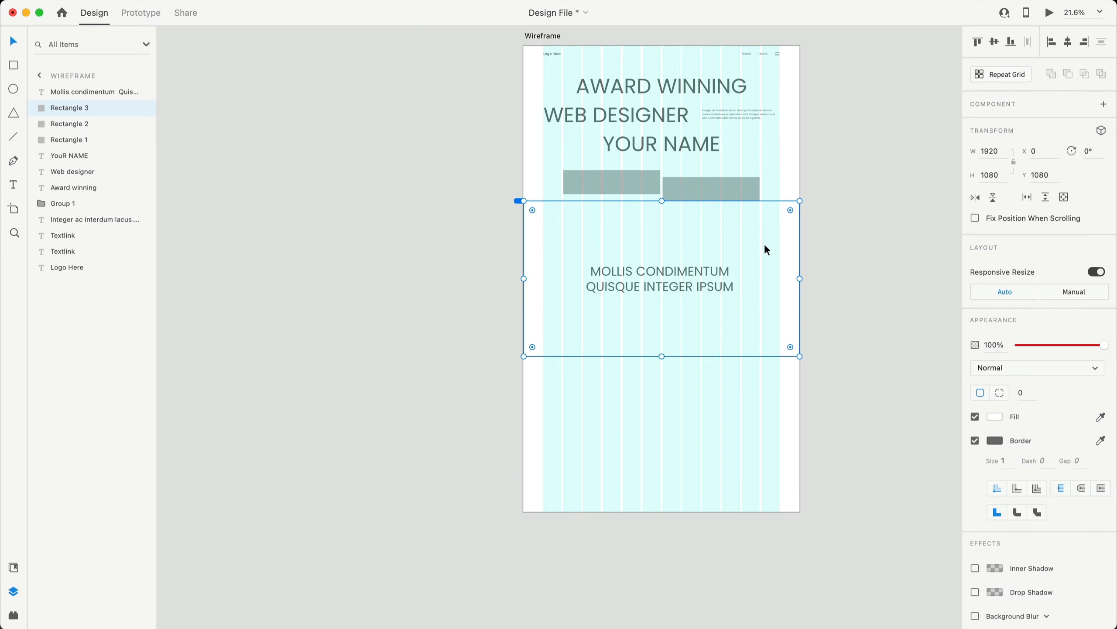
{"action": "scroll", "coordinate": [836, 225], "scroll_direction": "up", "scroll_amount": 3}
{"action": "scroll", "coordinate": [836, 226], "scroll_direction": "right", "scroll_amount": 3}
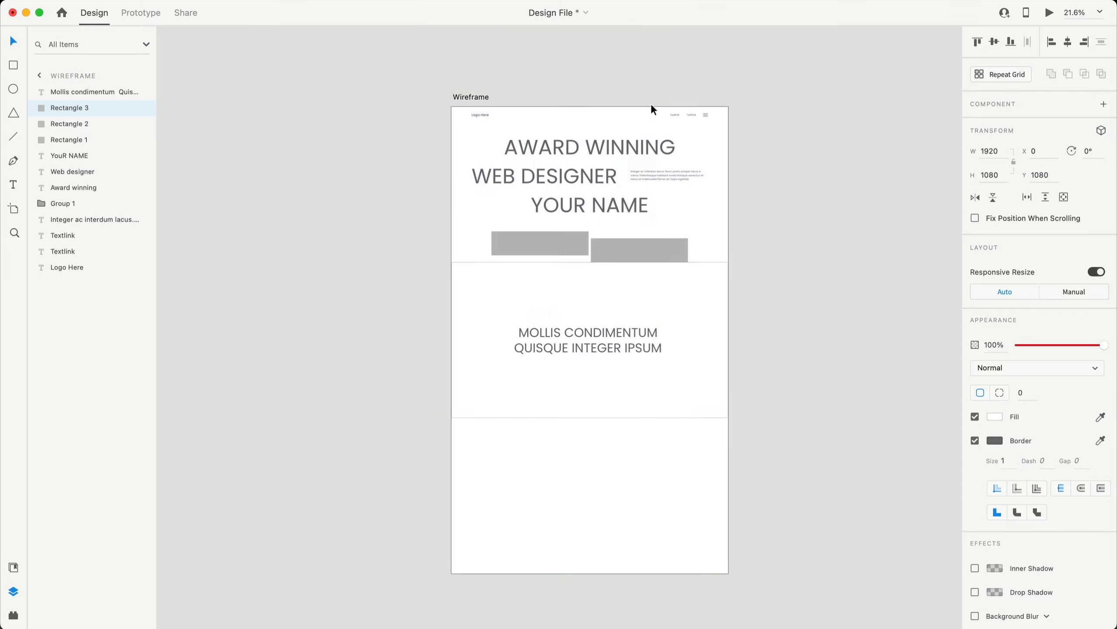
{"action": "scroll", "coordinate": [654, 105], "scroll_direction": "up", "scroll_amount": 2}
- Add horizontal guides at Y 1080 and 2160 and drop Rectangle 3 into the third section
{"action": "left_click_drag", "start_coordinate": [652, 107], "coordinate": [678, 314]}
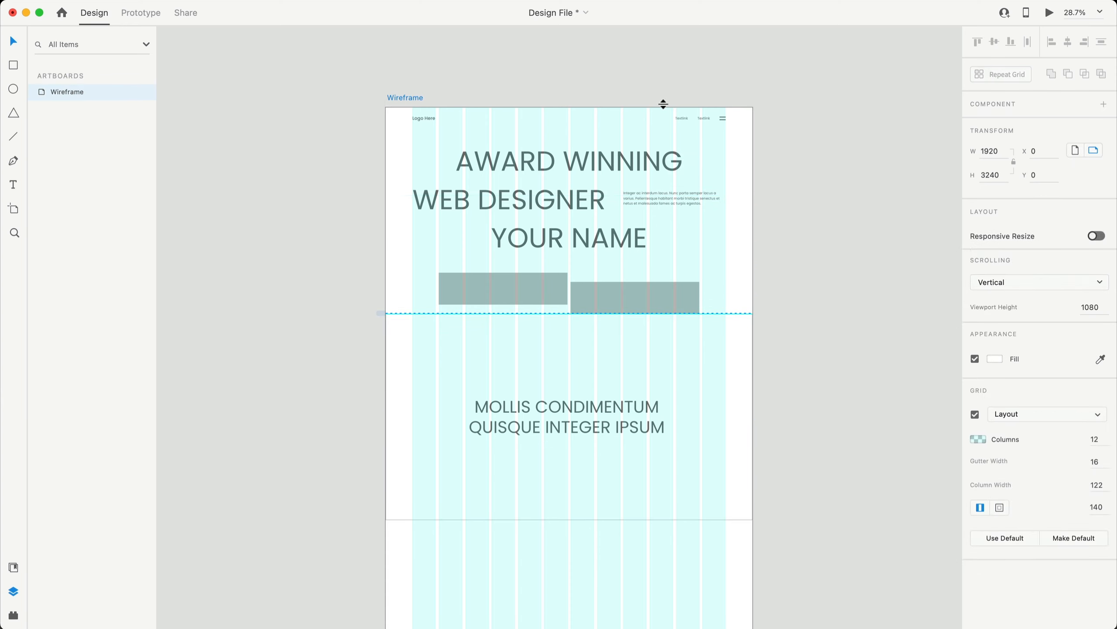
{"action": "left_click_drag", "start_coordinate": [664, 107], "coordinate": [689, 520]}
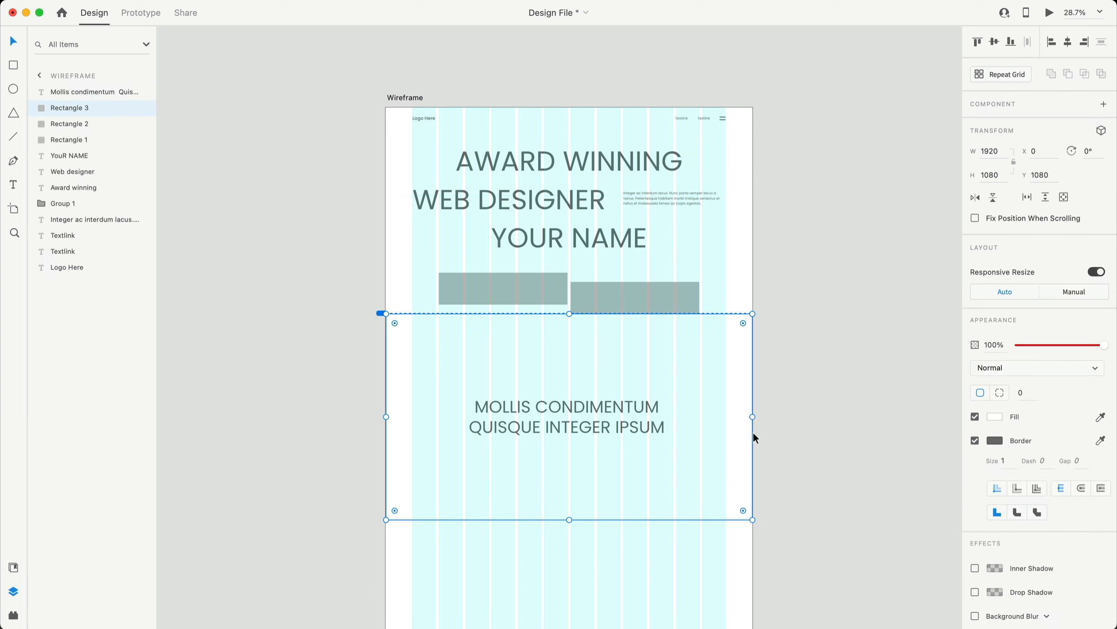
{"action": "scroll", "coordinate": [753, 433], "scroll_direction": "down", "scroll_amount": 4}
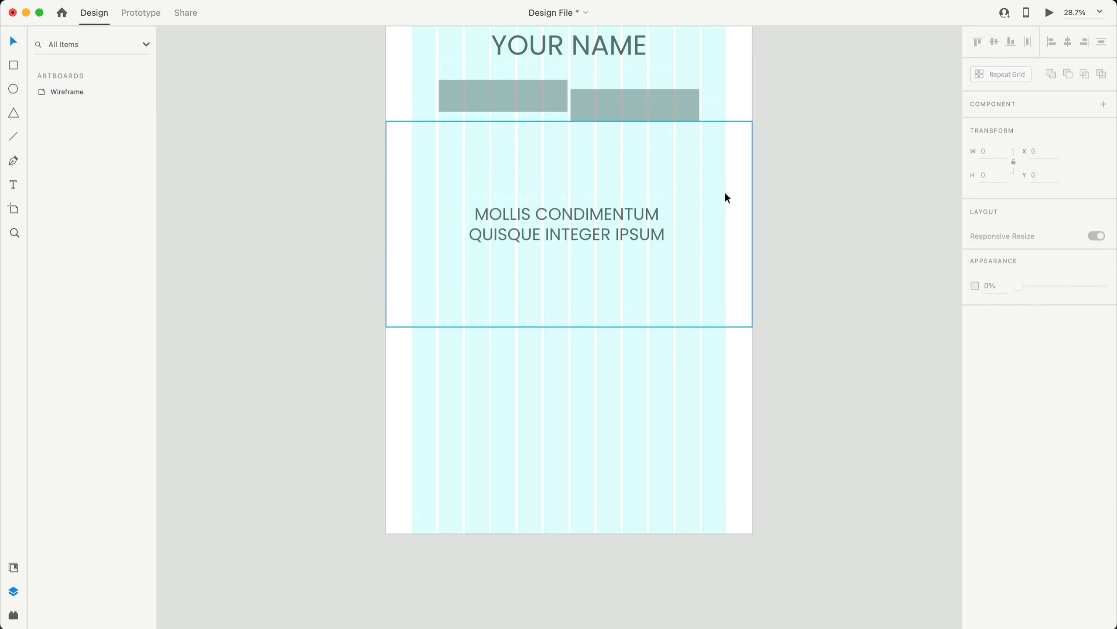
{"action": "left_click_drag", "start_coordinate": [724, 192], "coordinate": [723, 386]}
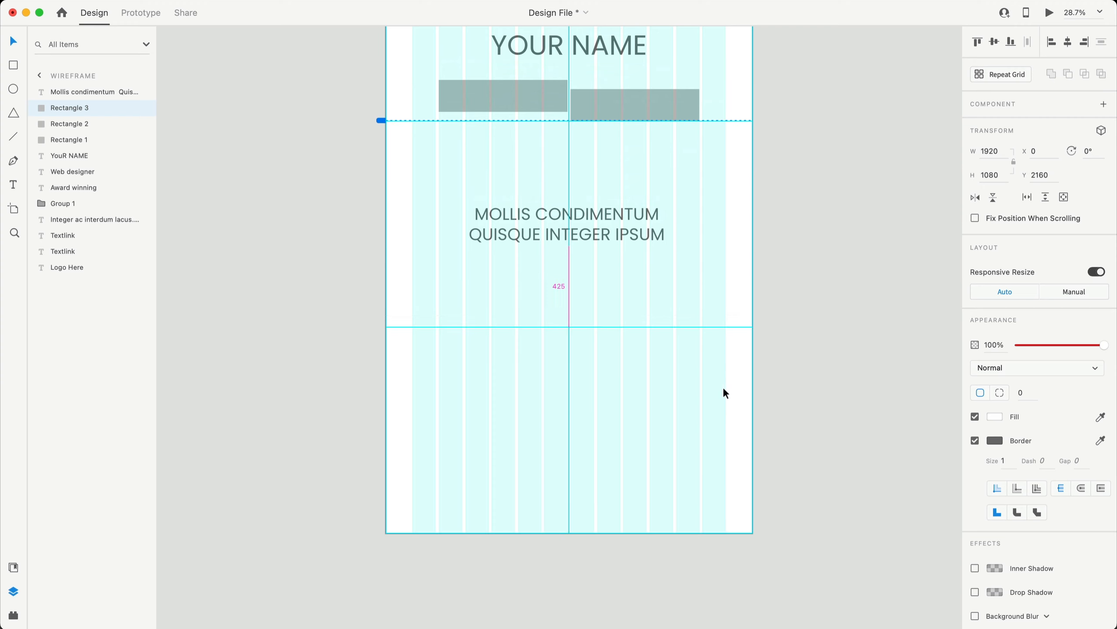
- Duplicate the MOLLIS CONDIMENTUM title down into the bottom section
{"action": "left_click", "coordinate": [828, 380]}
{"action": "scroll", "coordinate": [836, 383], "scroll_direction": "up", "scroll_amount": 1}
{"action": "scroll", "coordinate": [823, 375], "scroll_direction": "up", "scroll_amount": 5}
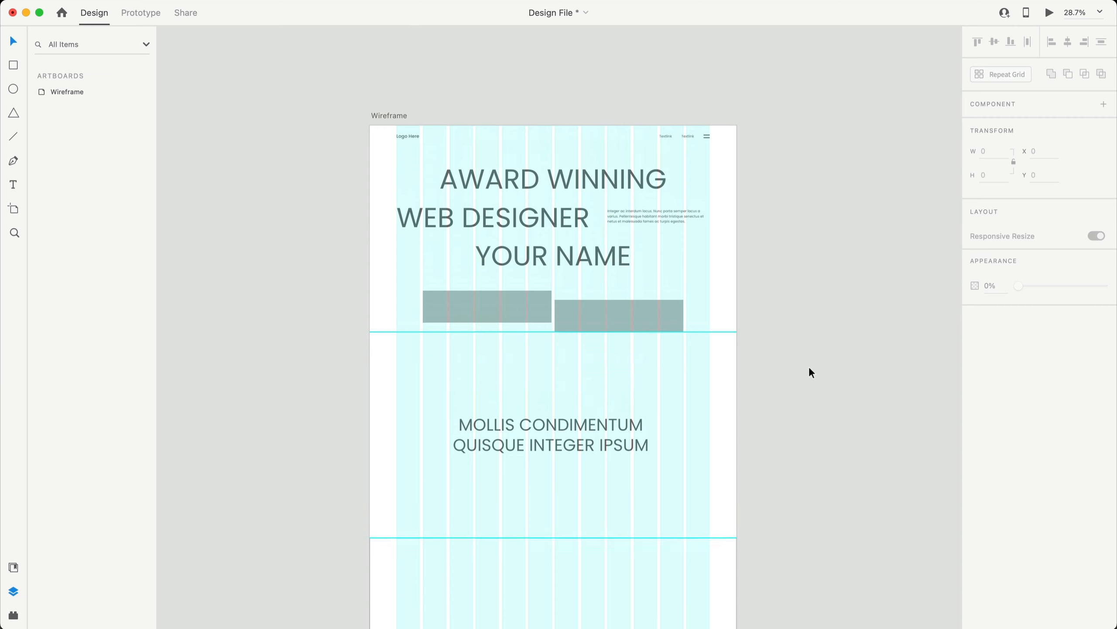
{"action": "scroll", "coordinate": [616, 321], "scroll_direction": "down", "scroll_amount": 1}
{"action": "scroll", "coordinate": [726, 416], "scroll_direction": "down", "scroll_amount": 3}
{"action": "scroll", "coordinate": [663, 412], "scroll_direction": "down", "scroll_amount": 1}
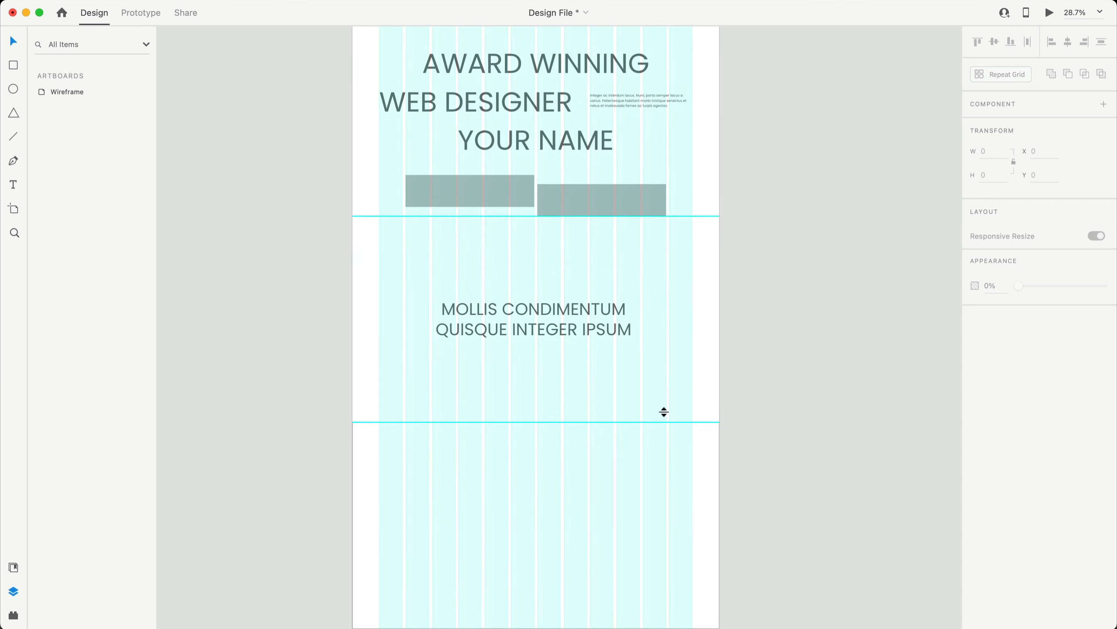
{"action": "scroll", "coordinate": [664, 412], "scroll_direction": "up", "scroll_amount": 3}
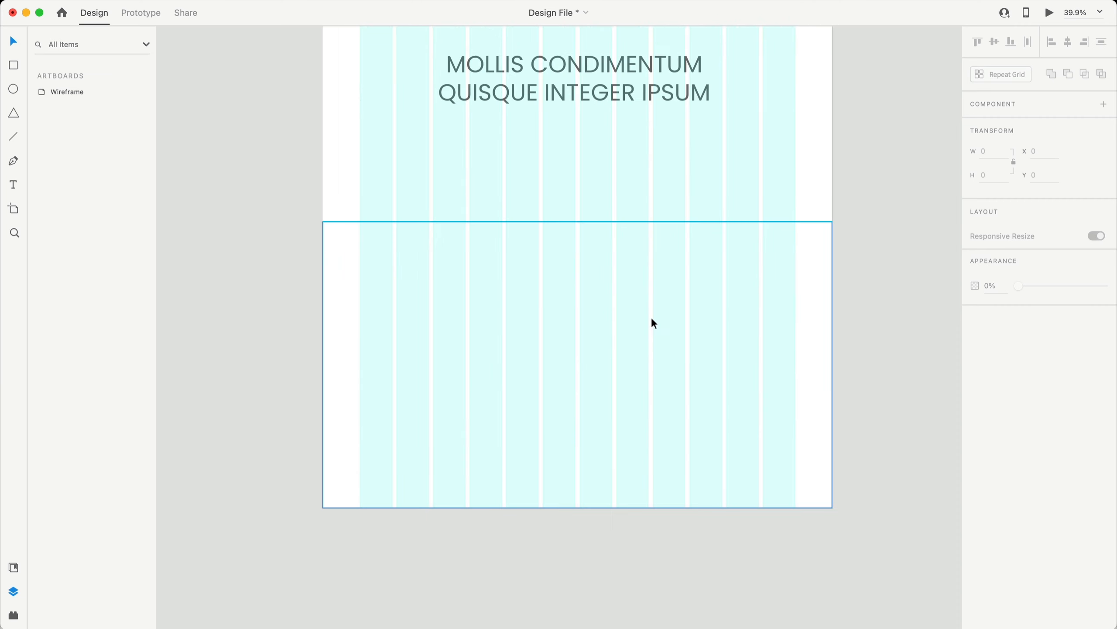
{"action": "left_click", "coordinate": [618, 72]}
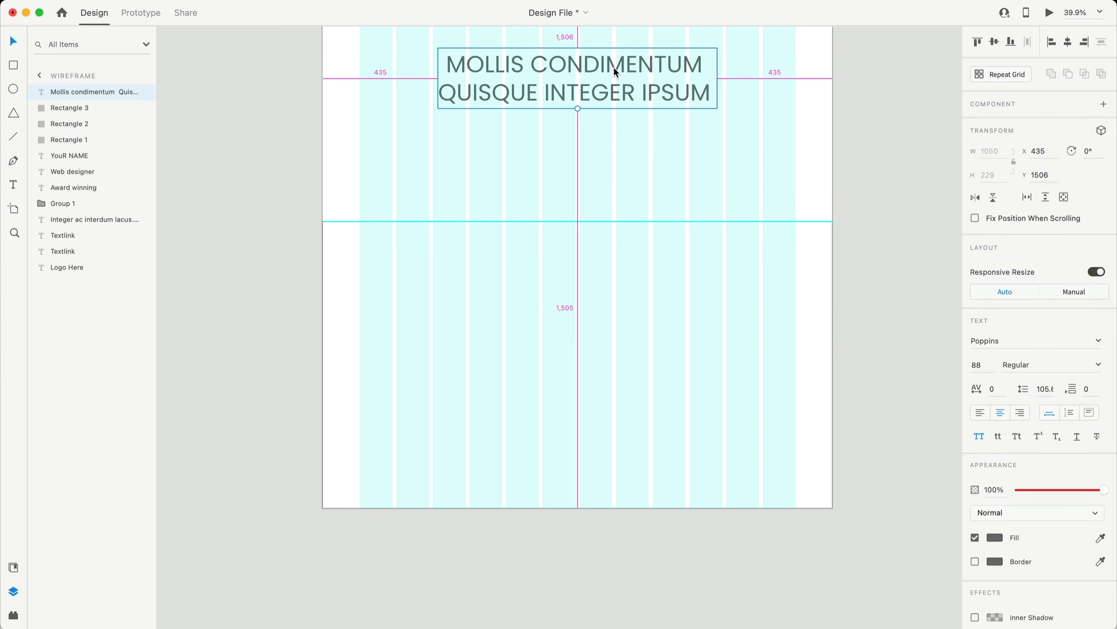
{"action": "left_click_drag", "start_coordinate": [615, 68], "coordinate": [605, 320]}
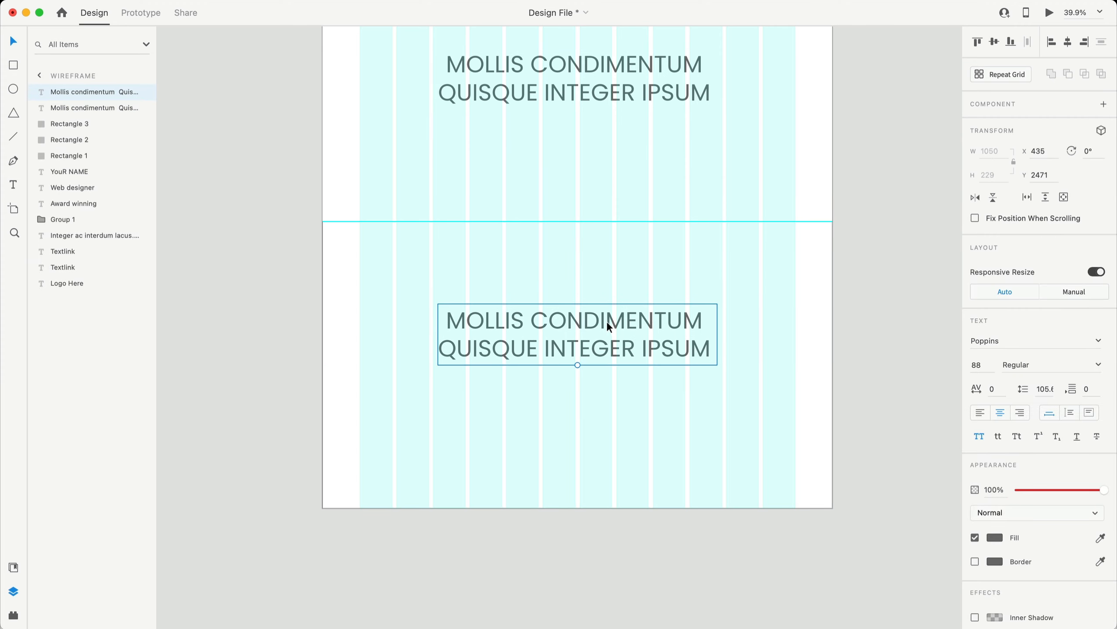
- Edit the copied title so it reads only CONDIMENTUM
{"action": "double_click", "coordinate": [629, 334]}
{"action": "left_click_drag", "start_coordinate": [532, 320], "coordinate": [418, 322]}
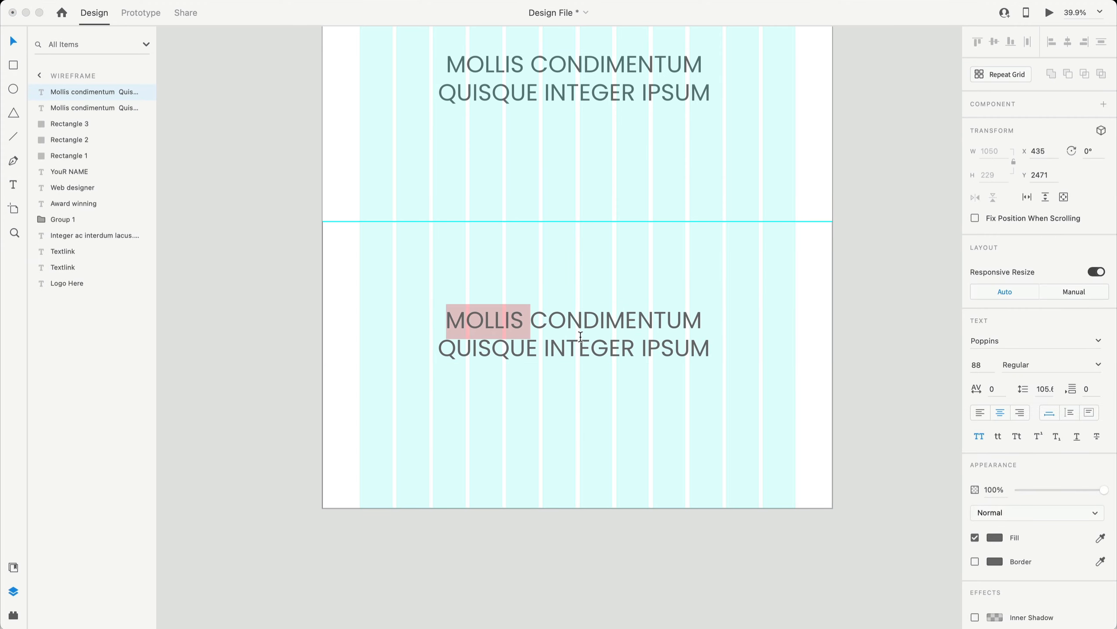
{"action": "key", "text": "BackSpace"}
{"action": "key", "text": "super+shift+Down"}
{"action": "key", "text": "BackSpace"}
{"action": "key", "text": "Escape"}
- Set CONDIMENTUM to font size 52 with Medium weight
{"action": "left_click", "coordinate": [988, 363]}
{"action": "type", "text": "5"}
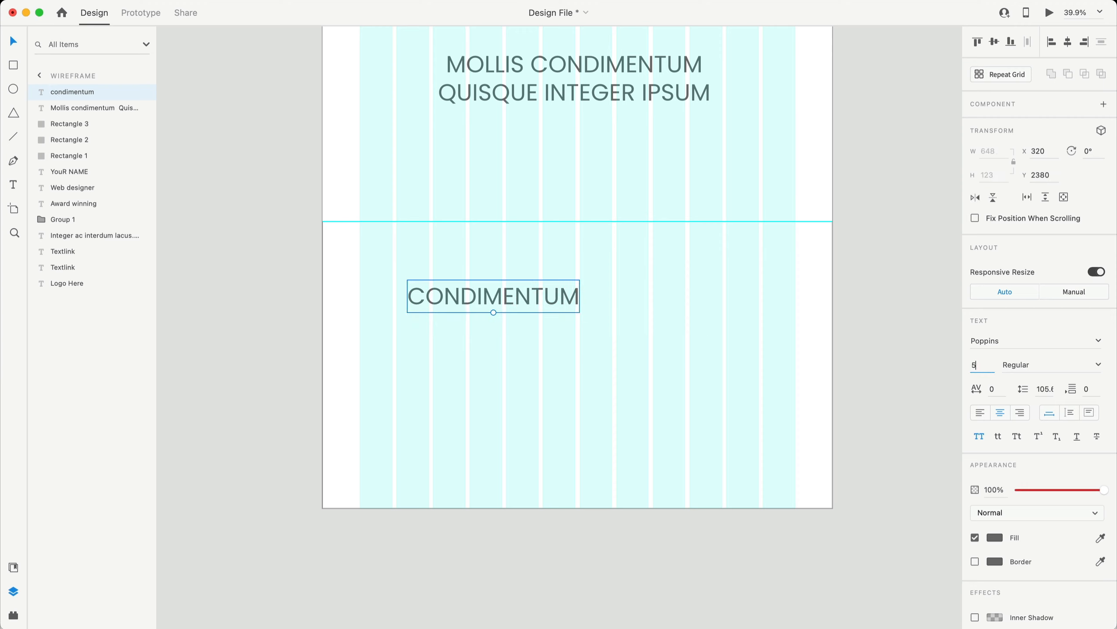
{"action": "type", "text": "2"}
{"action": "key", "text": "Return"}
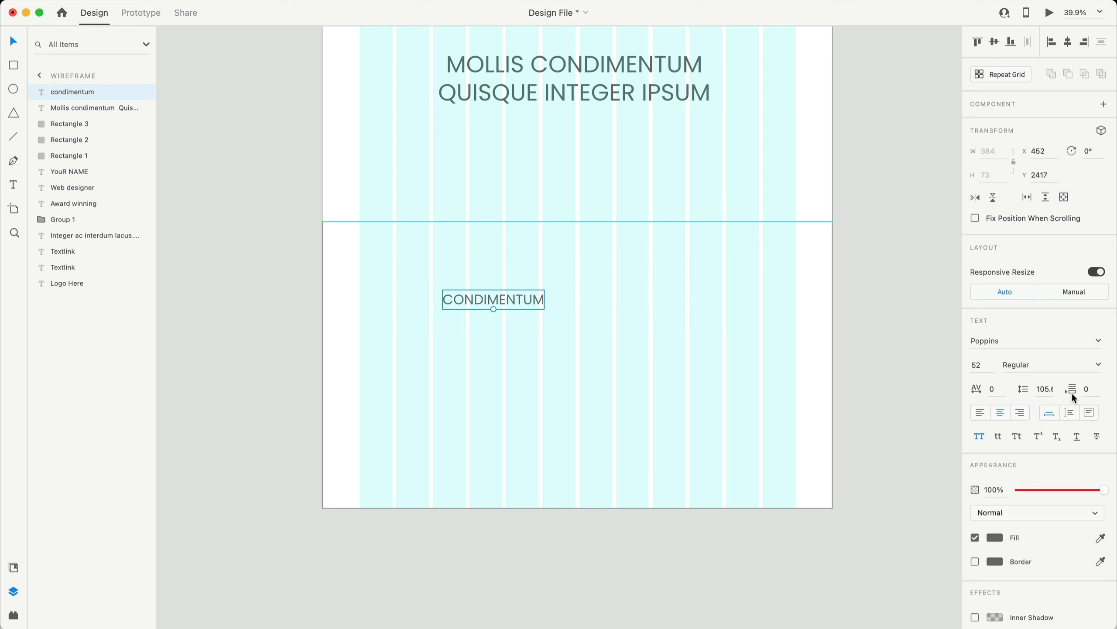
{"action": "left_click", "coordinate": [1098, 365]}
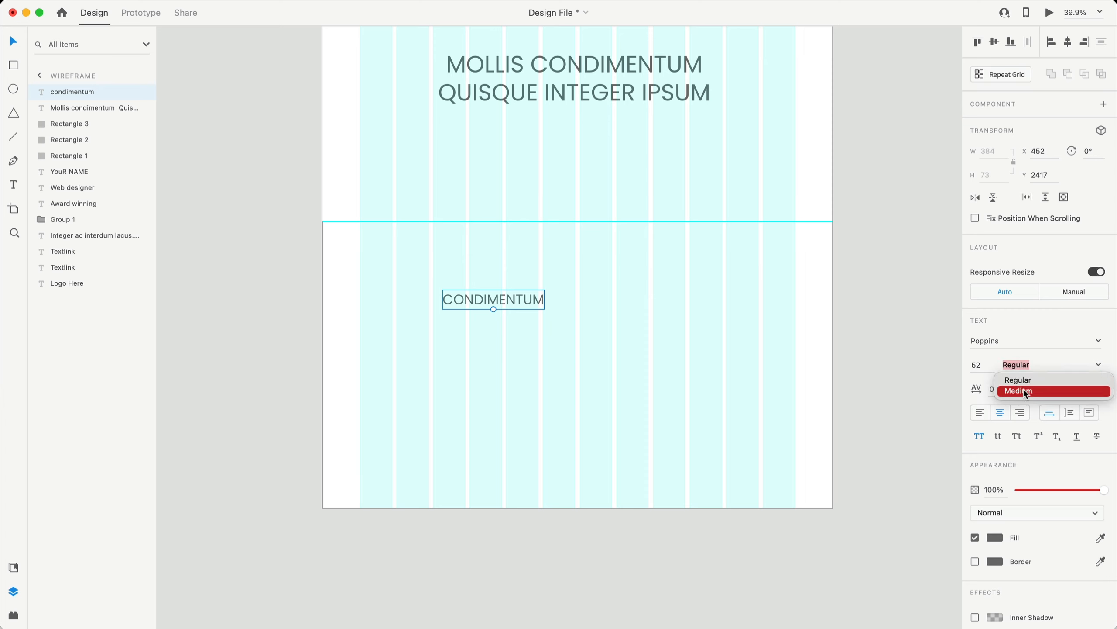
{"action": "left_click", "coordinate": [1086, 389]}
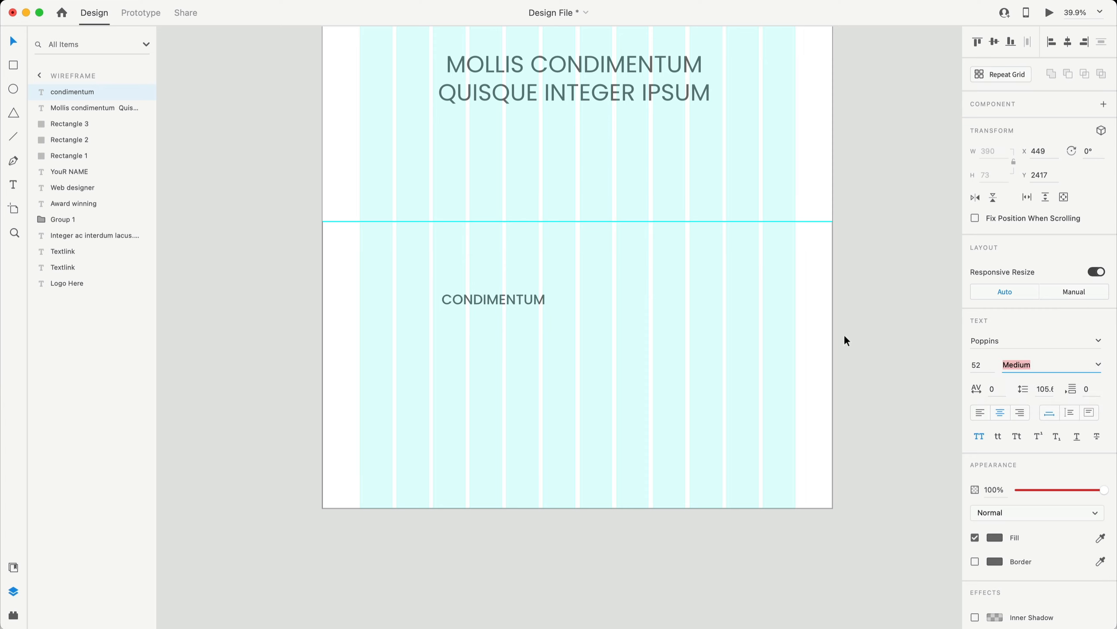
- Move CONDIMENTUM near the section top and duplicate it to the right at X 1252
{"action": "left_click", "coordinate": [903, 328]}
{"action": "left_click_drag", "start_coordinate": [473, 297], "coordinate": [467, 259]}
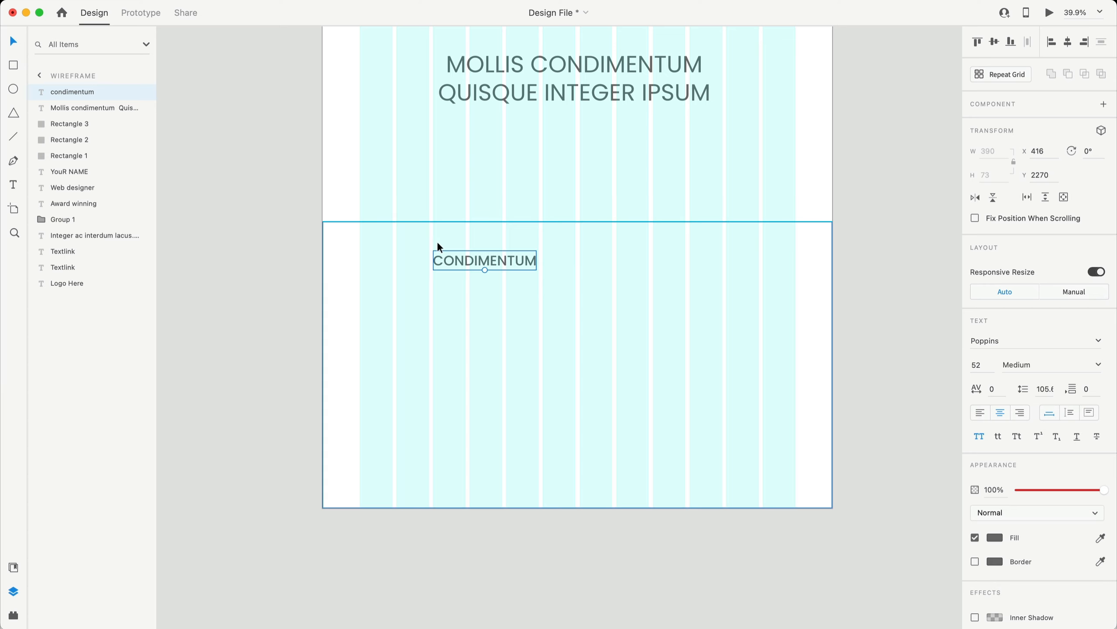
{"action": "scroll", "coordinate": [438, 245], "scroll_direction": "up", "scroll_amount": 3}
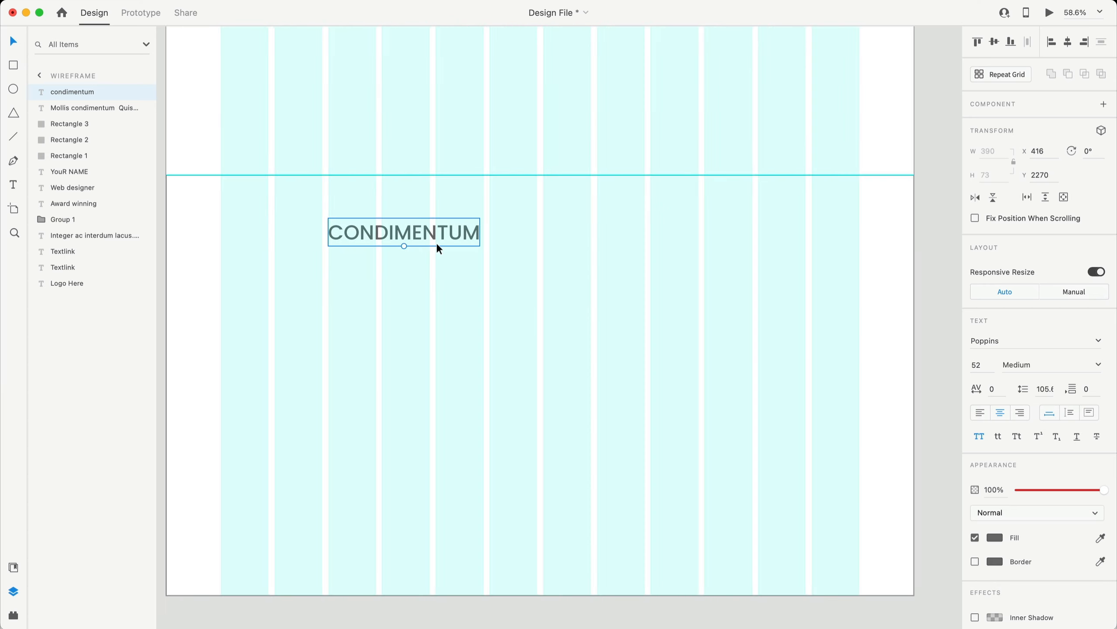
{"action": "key", "text": "alt"}
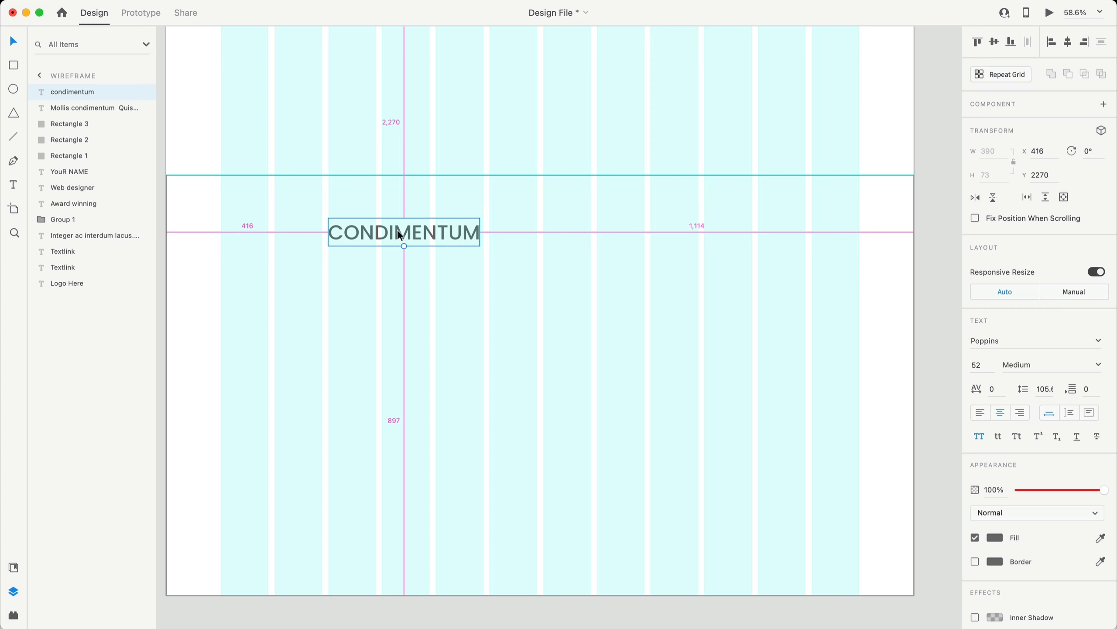
{"action": "left_click_drag", "start_coordinate": [397, 231], "coordinate": [721, 232]}
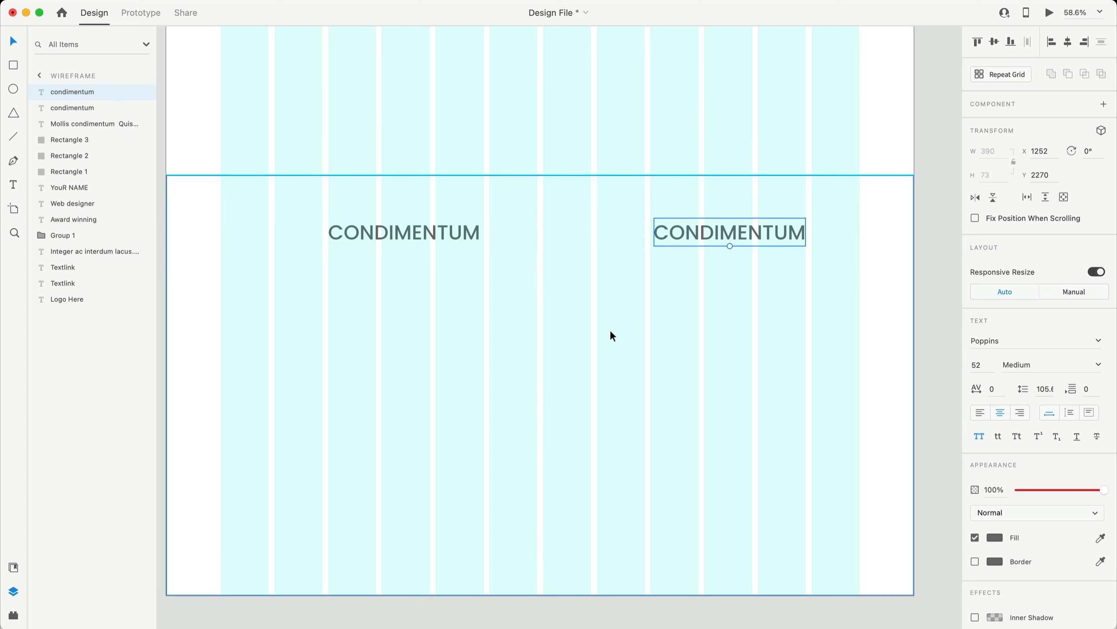
{"action": "left_click", "coordinate": [610, 335]}
{"action": "scroll", "coordinate": [704, 335], "scroll_direction": "up", "scroll_amount": 1}
- Duplicate YOUR NAME into the bottom section and retype it as WORK
{"action": "scroll", "coordinate": [502, 349], "scroll_direction": "down", "scroll_amount": 5}
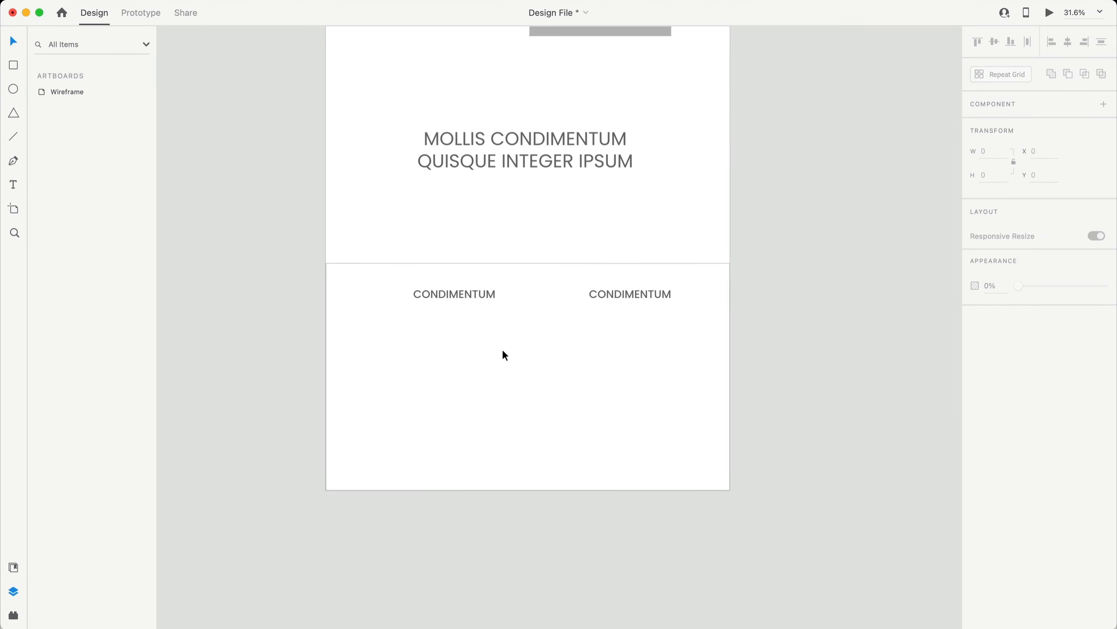
{"action": "scroll", "coordinate": [502, 349], "scroll_direction": "up", "scroll_amount": 5}
{"action": "left_click", "coordinate": [538, 142]}
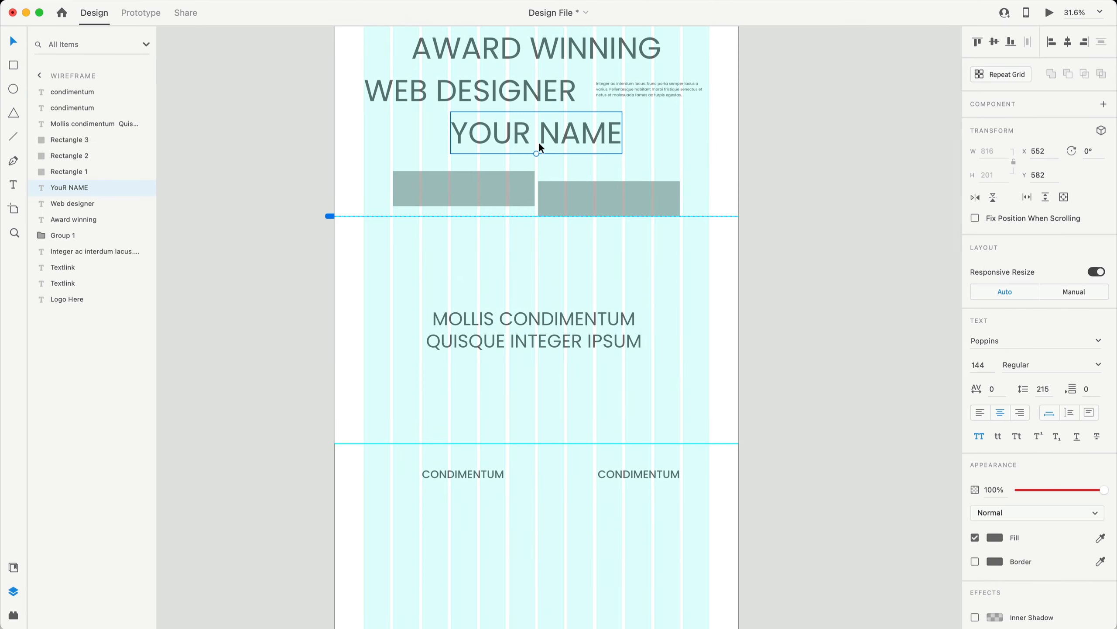
{"action": "left_click_drag", "start_coordinate": [538, 142], "coordinate": [526, 533]}
{"action": "scroll", "coordinate": [486, 513], "scroll_direction": "down", "scroll_amount": 3}
{"action": "scroll", "coordinate": [486, 509], "scroll_direction": "up", "scroll_amount": 5}
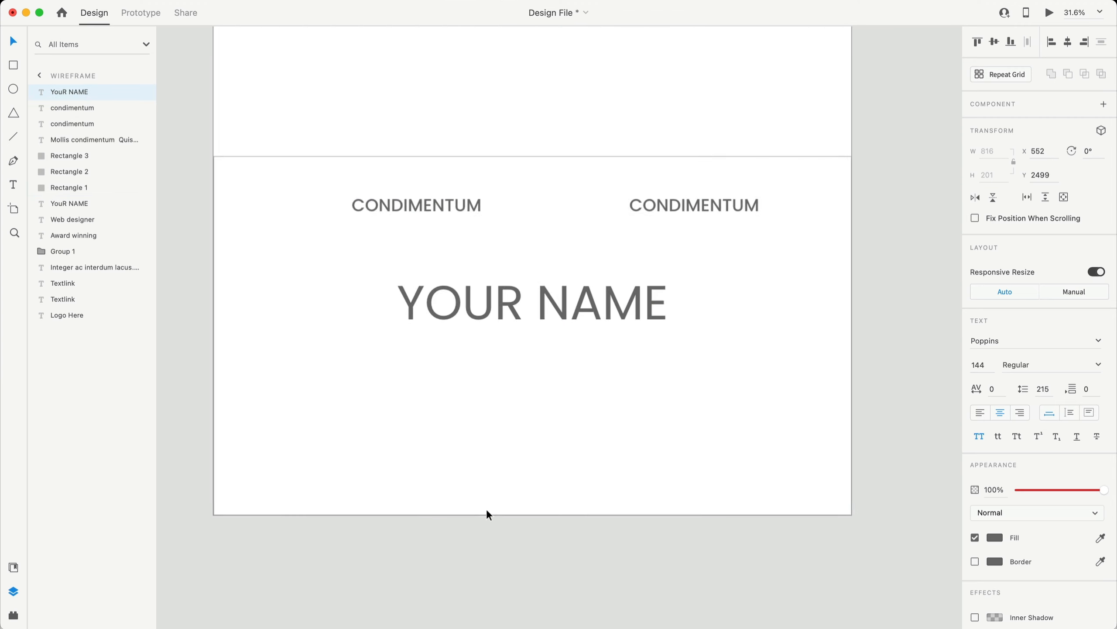
{"action": "left_click_drag", "start_coordinate": [566, 311], "coordinate": [463, 349]}
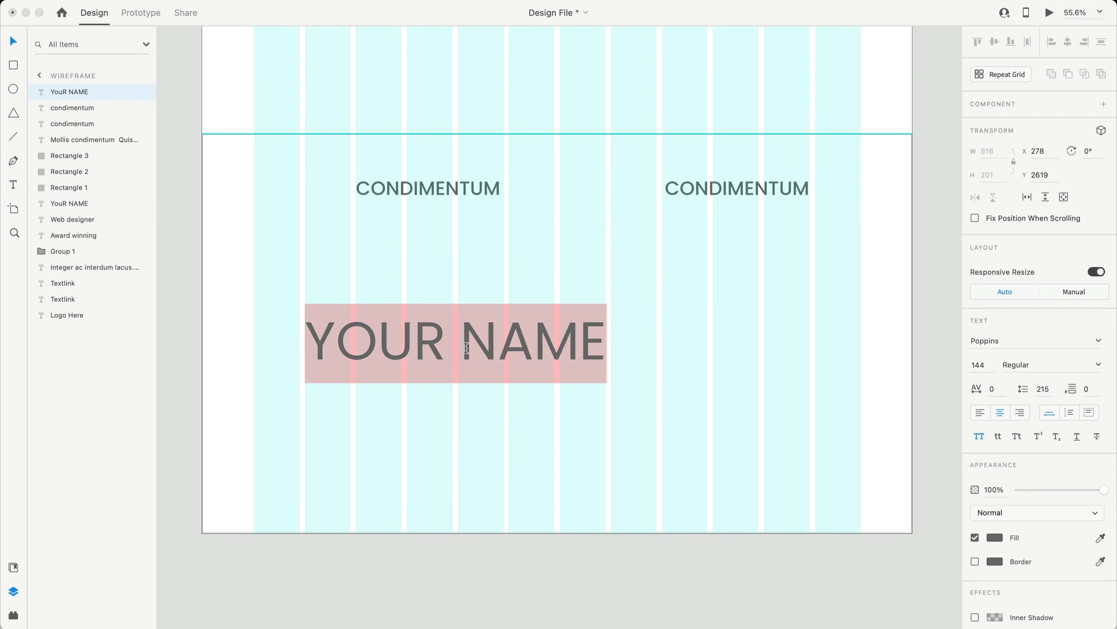
{"action": "type", "text": "WORK"}
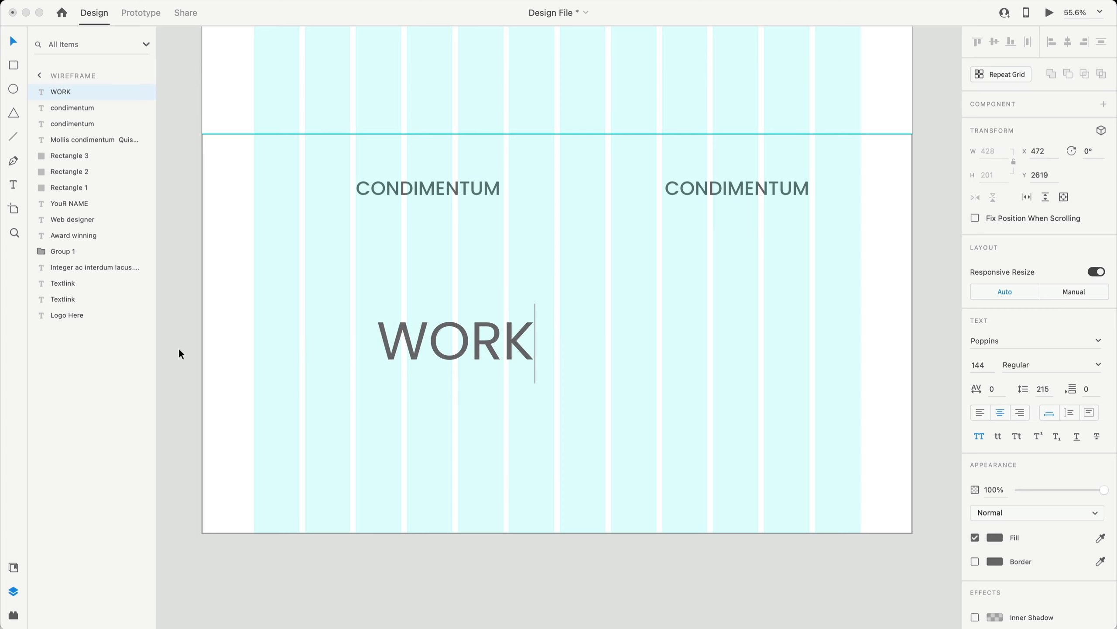
{"action": "key", "text": "Escape"}
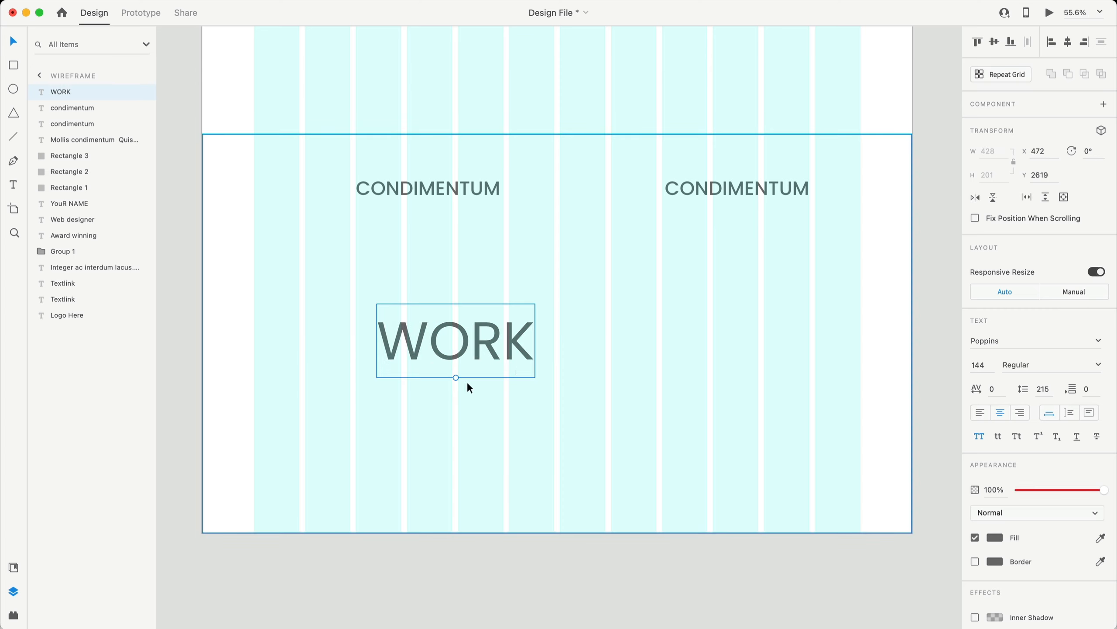
- Rotate WORK to -90° and place it in the lower-left corner at X 111, Y 2812
{"action": "left_click_drag", "start_coordinate": [457, 379], "coordinate": [507, 333]}
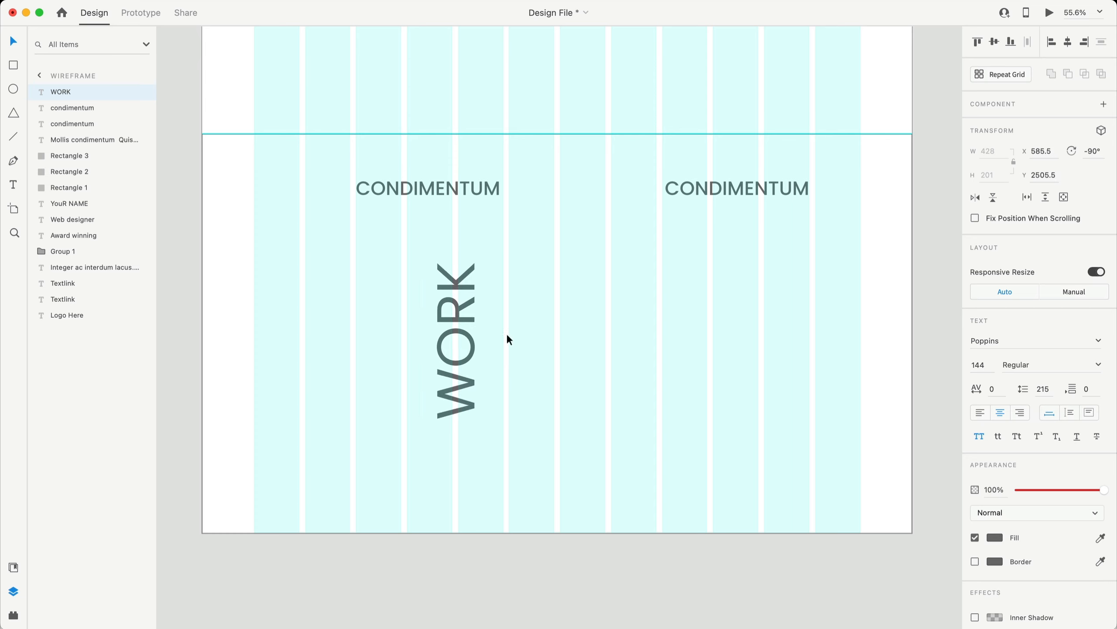
{"action": "left_click", "coordinate": [1092, 150]}
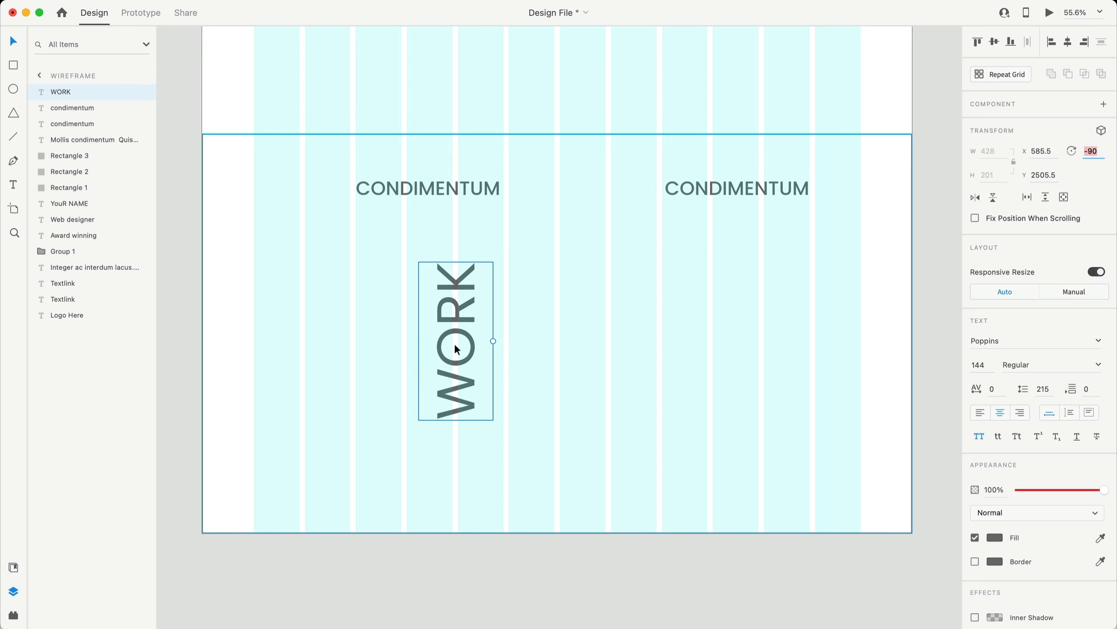
{"action": "left_click", "coordinate": [925, 402]}
{"action": "left_click_drag", "start_coordinate": [452, 369], "coordinate": [287, 472]}
{"action": "scroll", "coordinate": [286, 472], "scroll_direction": "up", "scroll_amount": 10}
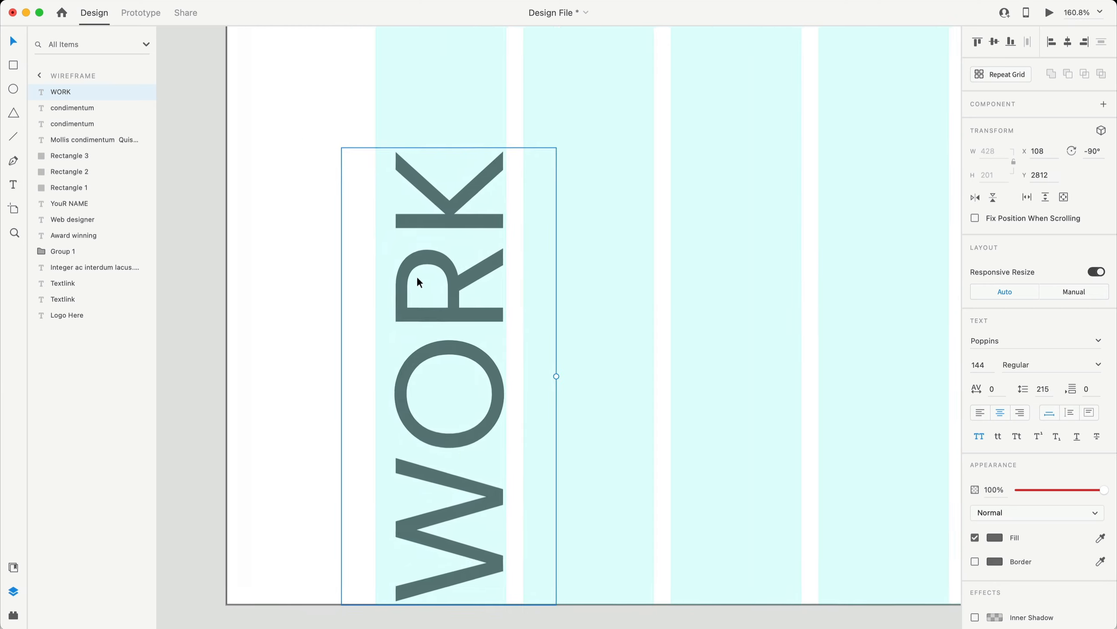
{"action": "scroll", "coordinate": [458, 254], "scroll_direction": "up", "scroll_amount": 6}
{"action": "left_click_drag", "start_coordinate": [514, 191], "coordinate": [520, 191]}
{"action": "scroll", "coordinate": [718, 371], "scroll_direction": "down", "scroll_amount": 10}
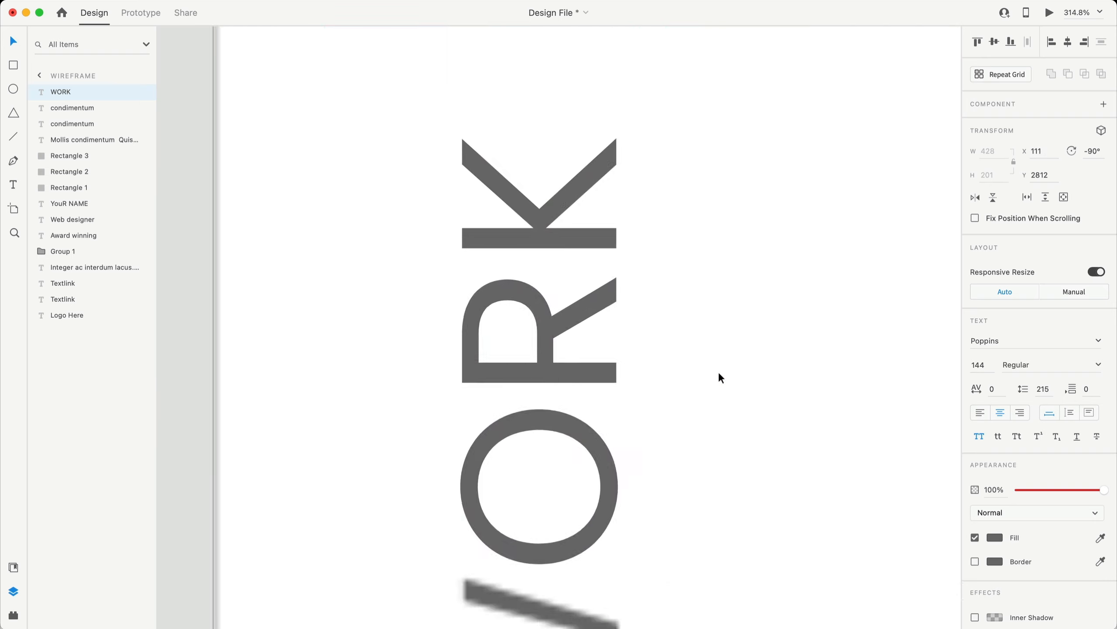
{"action": "scroll", "coordinate": [731, 375], "scroll_direction": "right", "scroll_amount": 7}
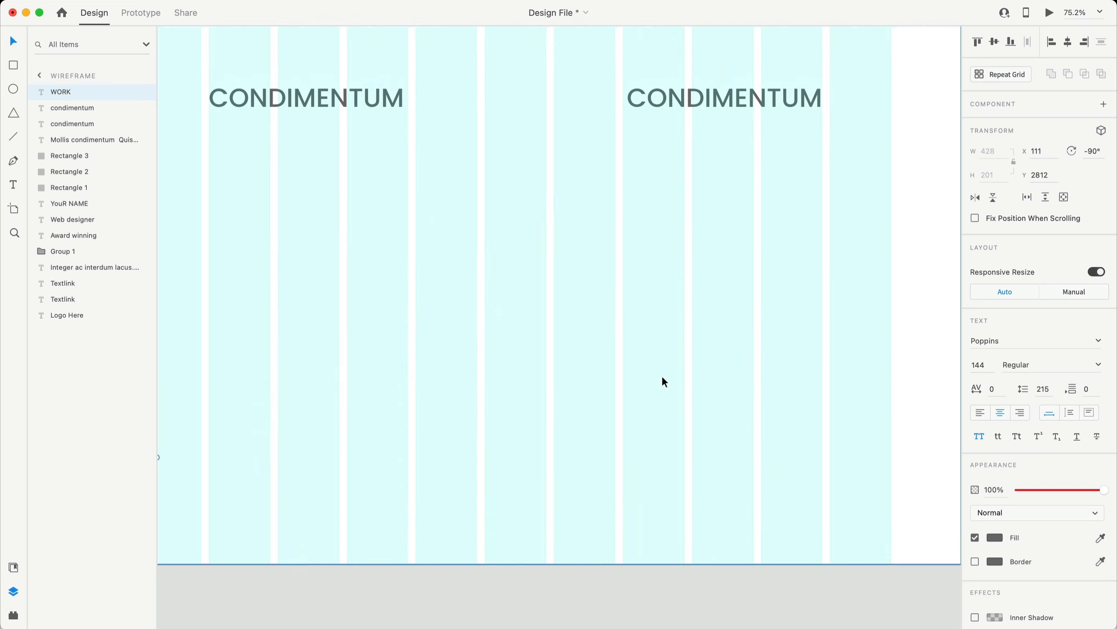
{"action": "scroll", "coordinate": [662, 374], "scroll_direction": "left", "scroll_amount": 2}
{"action": "scroll", "coordinate": [659, 365], "scroll_direction": "down", "scroll_amount": 3}
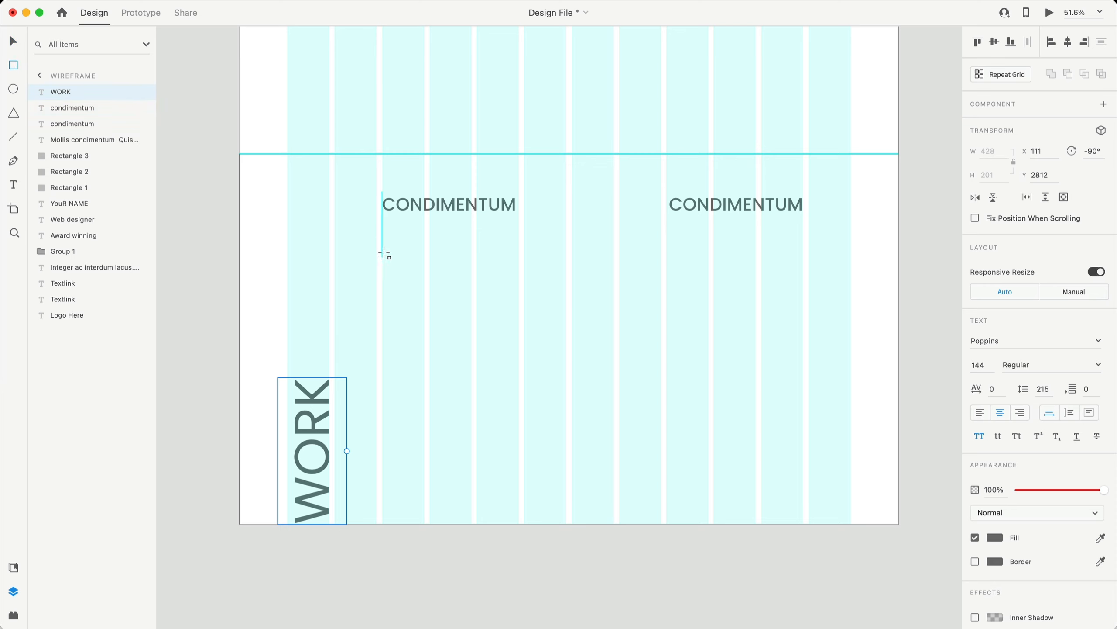
- Draw an outlined box beneath the left CONDIMENTUM heading, stretching its left edge toward WORK
{"action": "mouse_move", "coordinate": [382, 228]}
{"action": "left_mouse_down"}
{"action": "mouse_move", "coordinate": [525, 338]}
{"action": "mouse_move", "coordinate": [821, 485]}
{"action": "mouse_move", "coordinate": [850, 485]}
{"action": "left_mouse_up"}
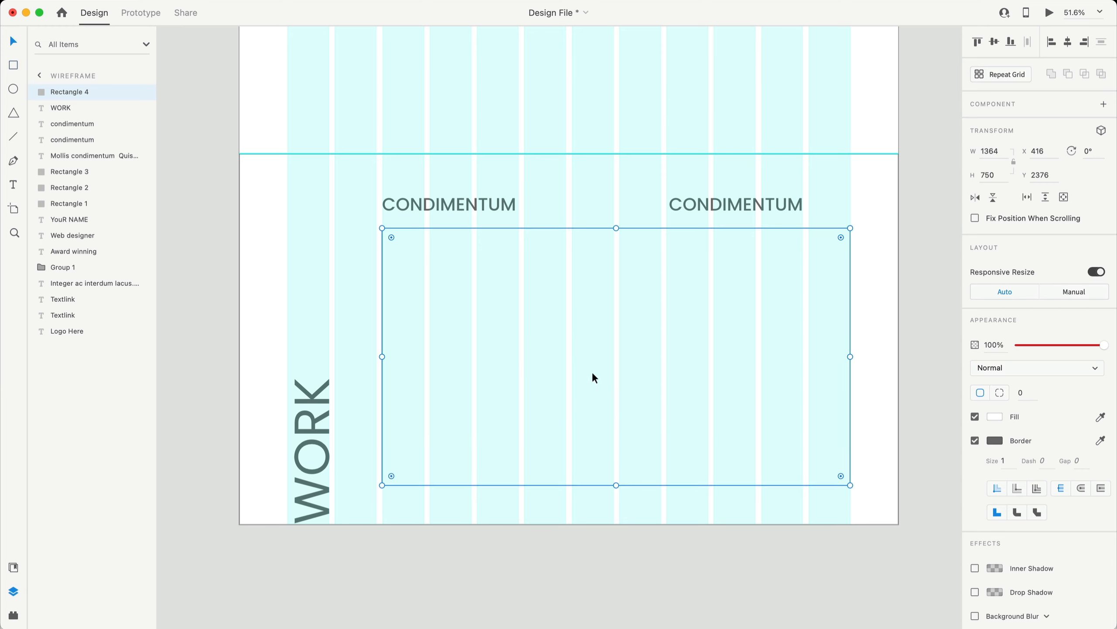
{"action": "mouse_move", "coordinate": [594, 375]}
{"action": "left_mouse_down"}
{"action": "mouse_move", "coordinate": [554, 372]}
{"action": "mouse_move", "coordinate": [576, 368]}
{"action": "left_mouse_up"}
{"action": "left_click_drag", "start_coordinate": [382, 365], "coordinate": [335, 365]}
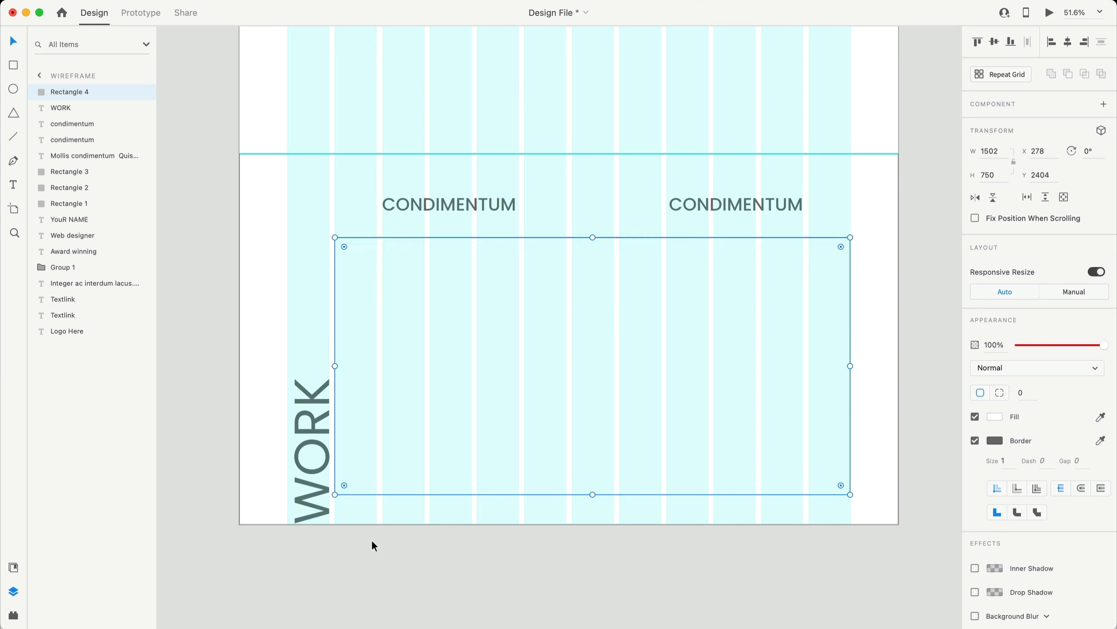
- Nudge the vertical WORK label left to X 89, flush with the first column
{"action": "left_click", "coordinate": [314, 425]}
{"action": "scroll", "coordinate": [290, 420], "scroll_direction": "up", "scroll_amount": 5}
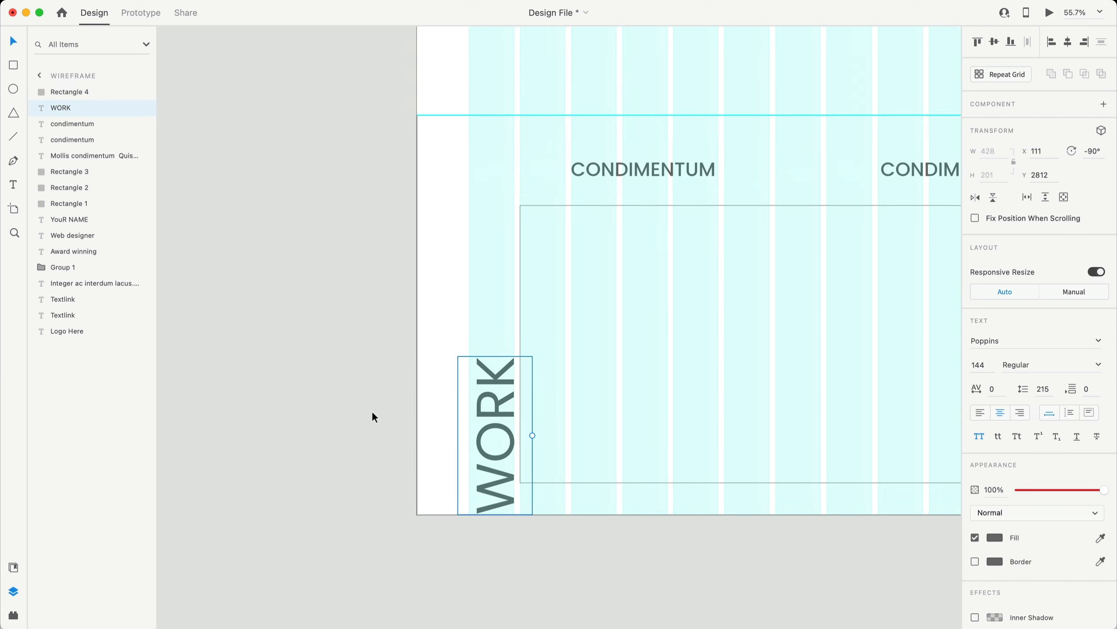
{"action": "left_click_drag", "start_coordinate": [530, 398], "coordinate": [517, 393]}
{"action": "scroll", "coordinate": [491, 337], "scroll_direction": "up", "scroll_amount": 10}
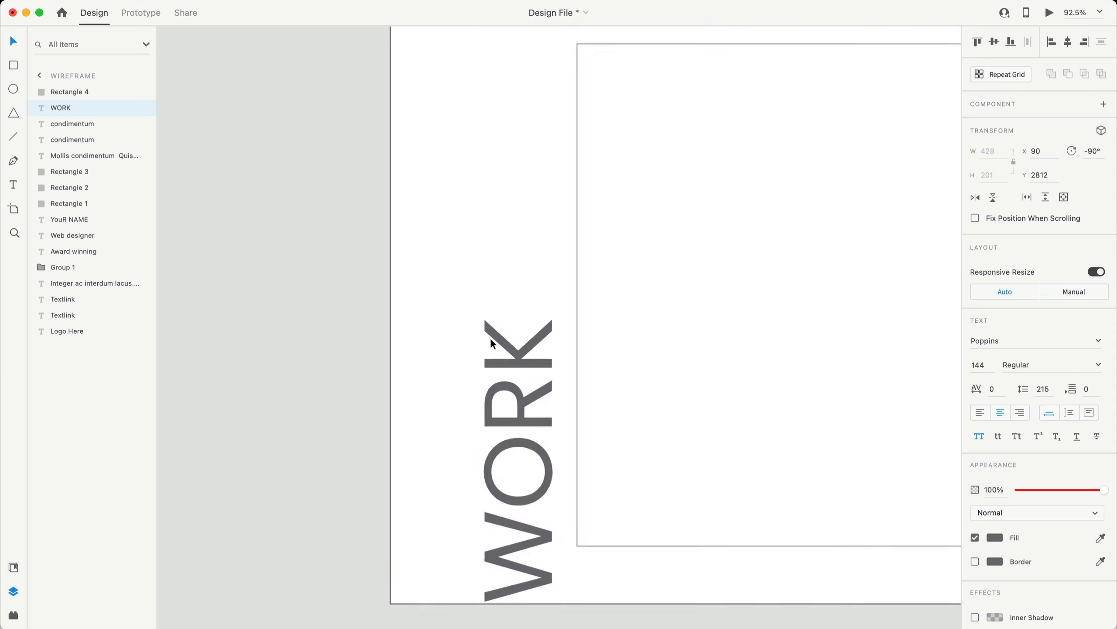
{"action": "key", "text": "Left"}
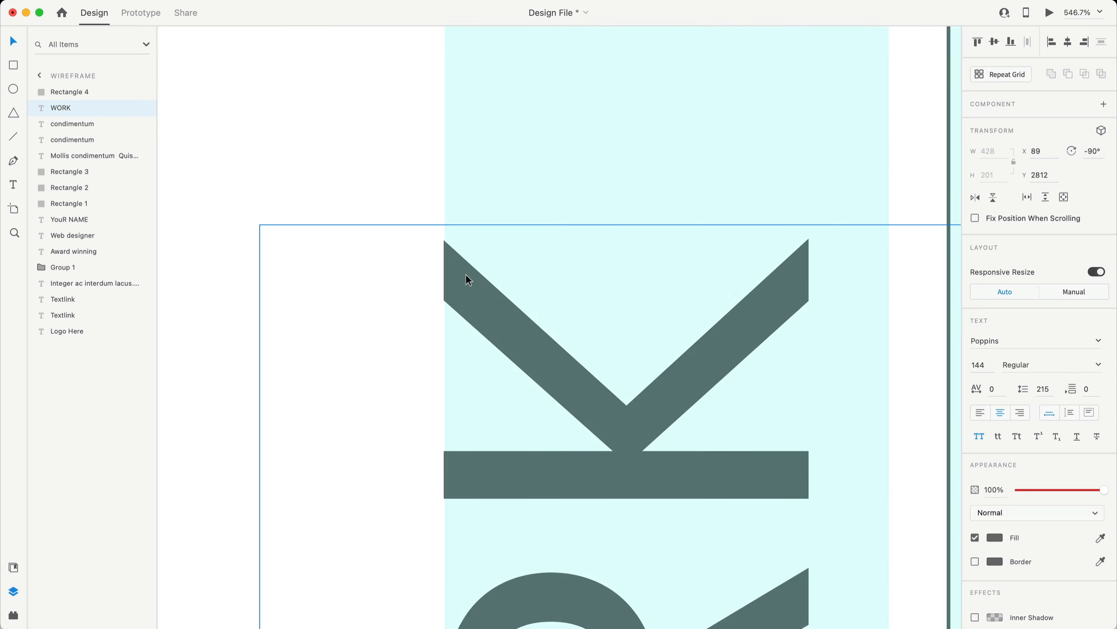
{"action": "scroll", "coordinate": [469, 281], "scroll_direction": "down", "scroll_amount": 10}
{"action": "scroll", "coordinate": [511, 380], "scroll_direction": "right", "scroll_amount": 2}
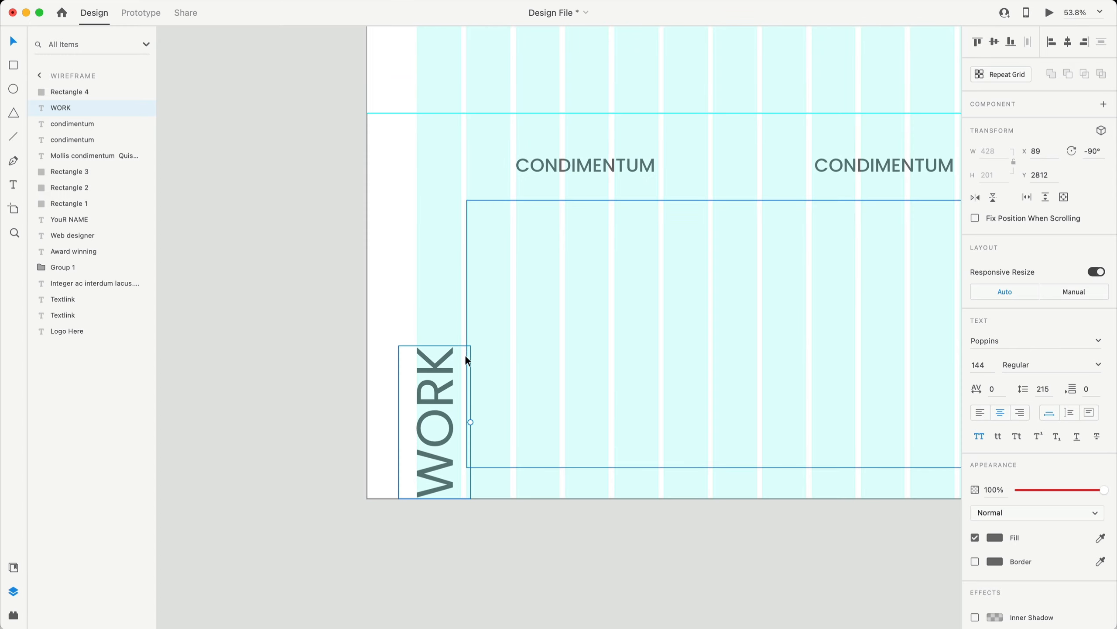
{"action": "left_click", "coordinate": [480, 360]}
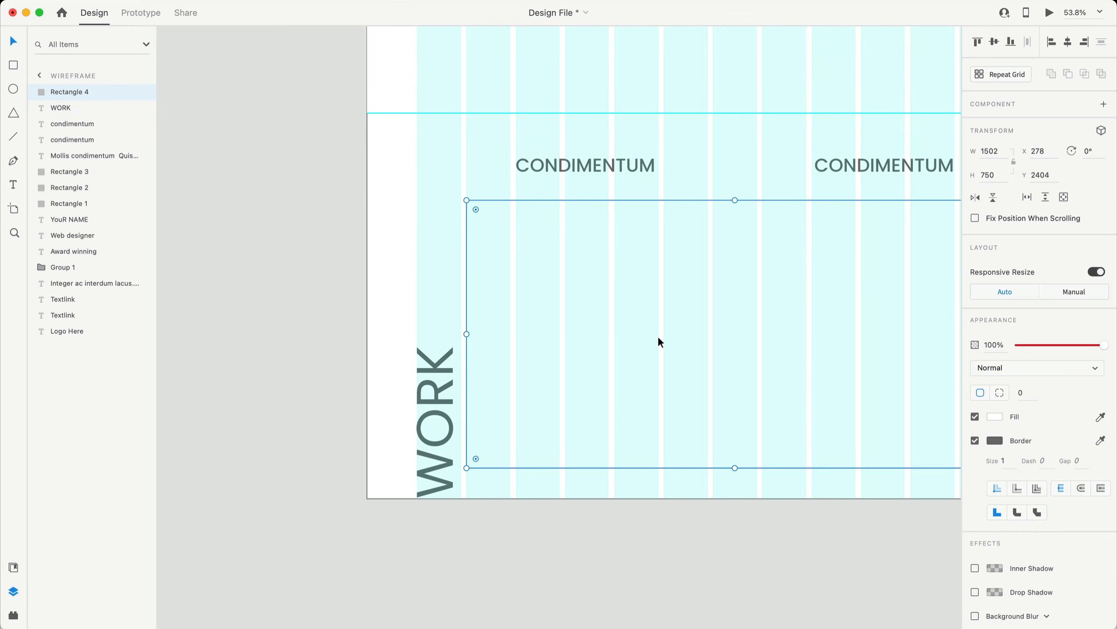
{"action": "left_click", "coordinate": [535, 546]}
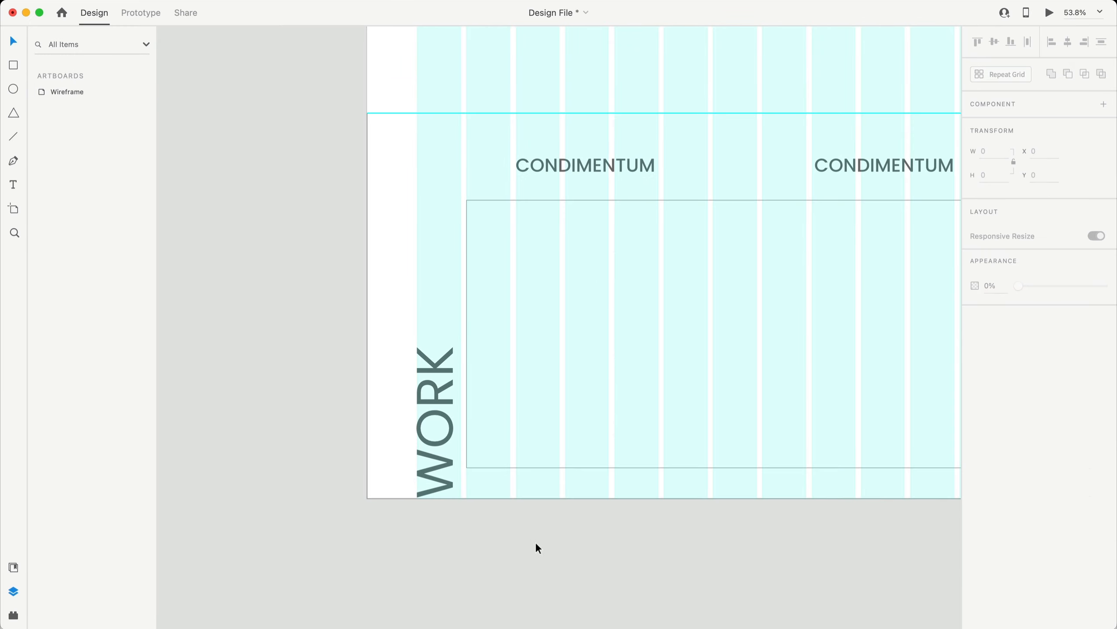
{"action": "scroll", "coordinate": [535, 541], "scroll_direction": "right", "scroll_amount": 5}
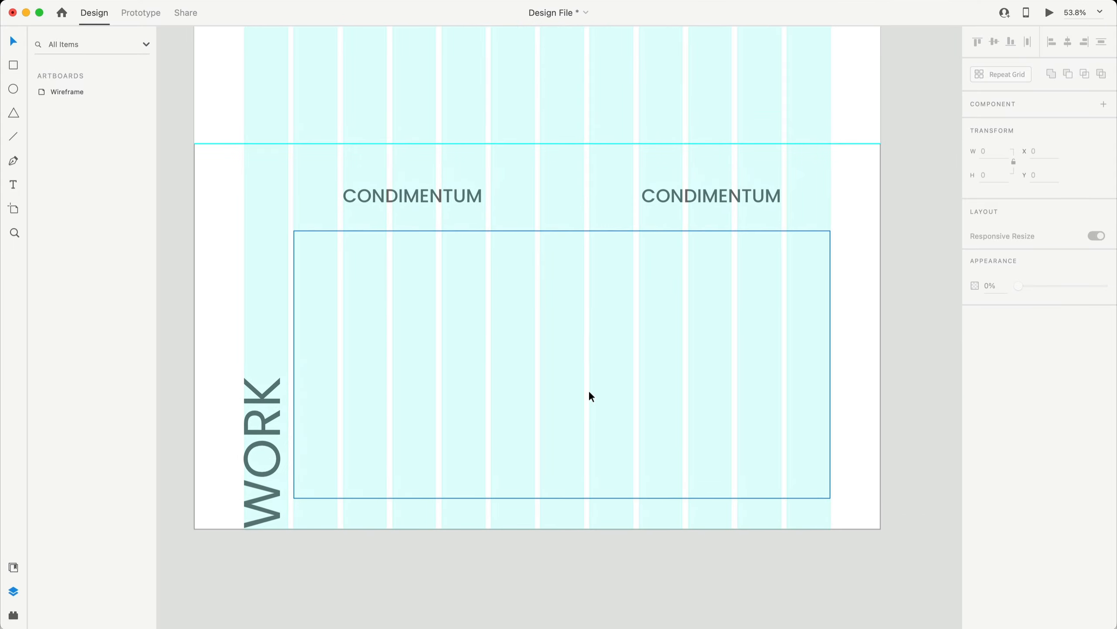
- Delete the box and resize a duplicate of the section background to 1502×844 beside WORK
{"action": "left_click", "coordinate": [543, 326]}
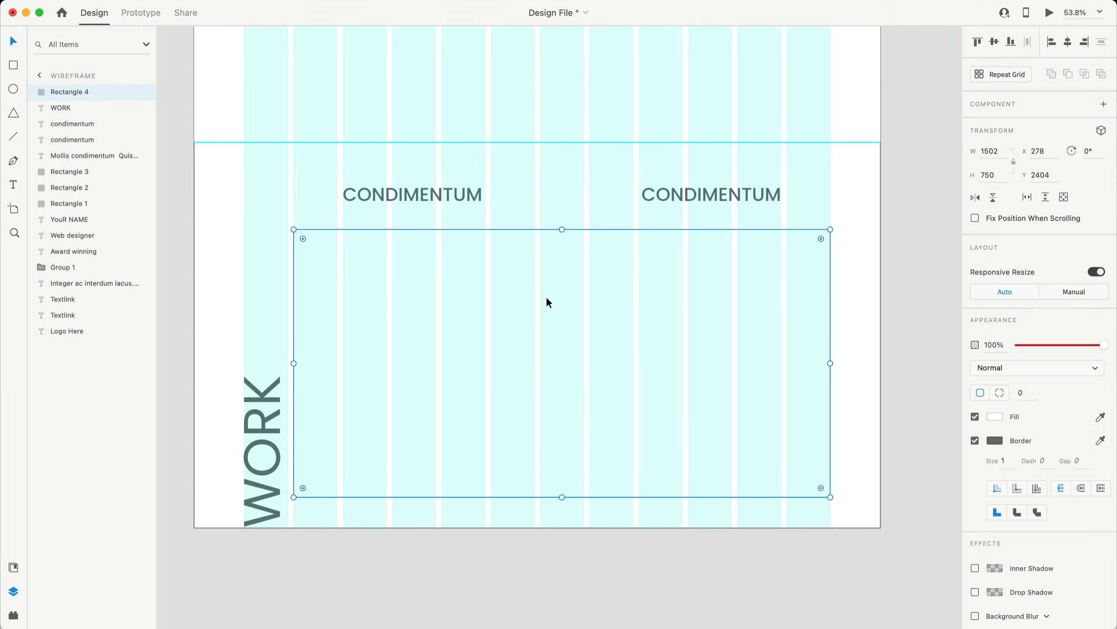
{"action": "key", "text": "Delete"}
{"action": "left_click", "coordinate": [590, 309]}
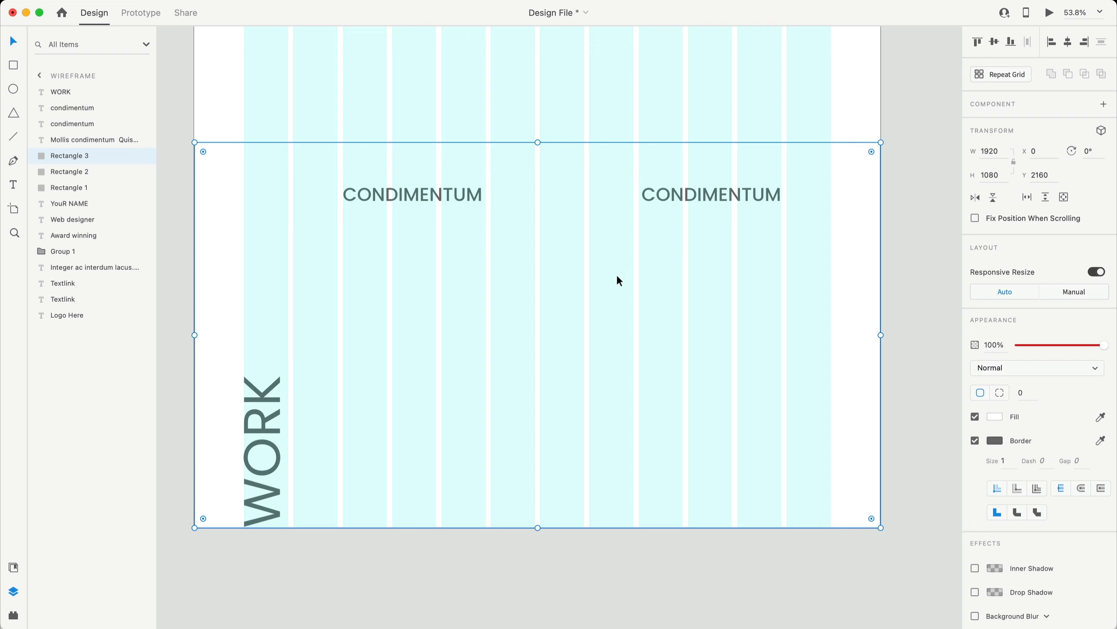
{"action": "key", "text": "super+d"}
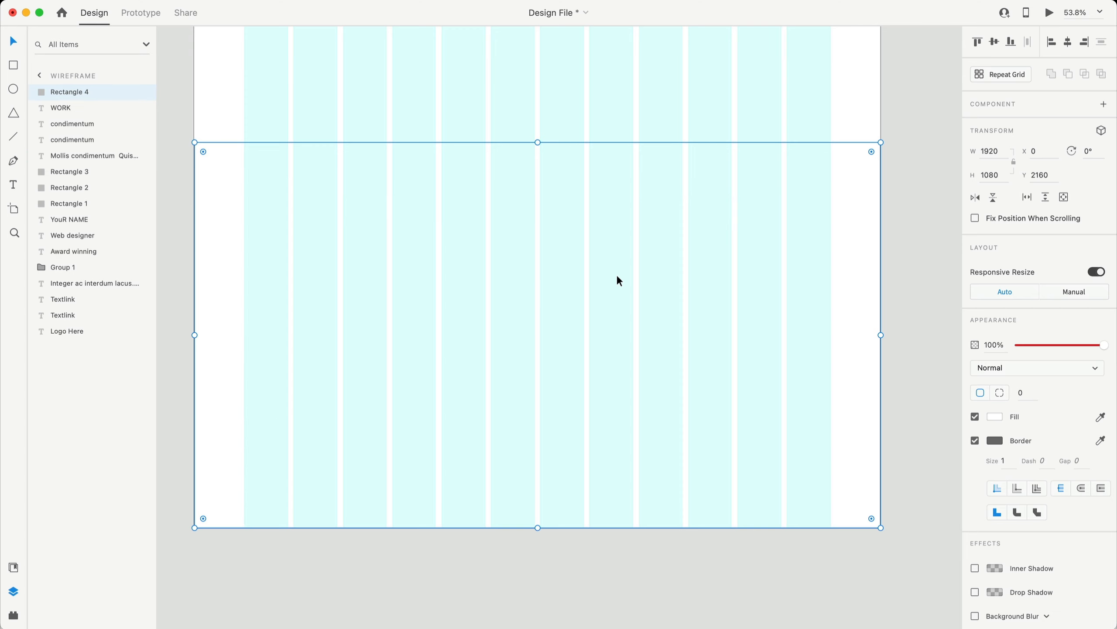
{"action": "left_click_drag", "start_coordinate": [880, 142], "coordinate": [775, 219]}
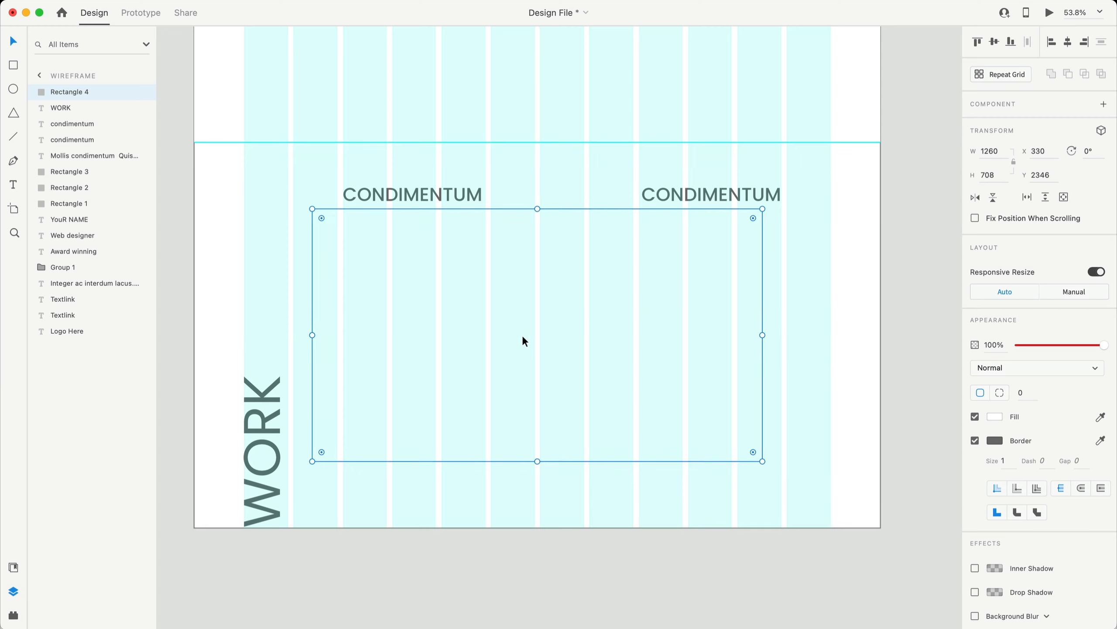
{"action": "left_click_drag", "start_coordinate": [523, 339], "coordinate": [572, 329]}
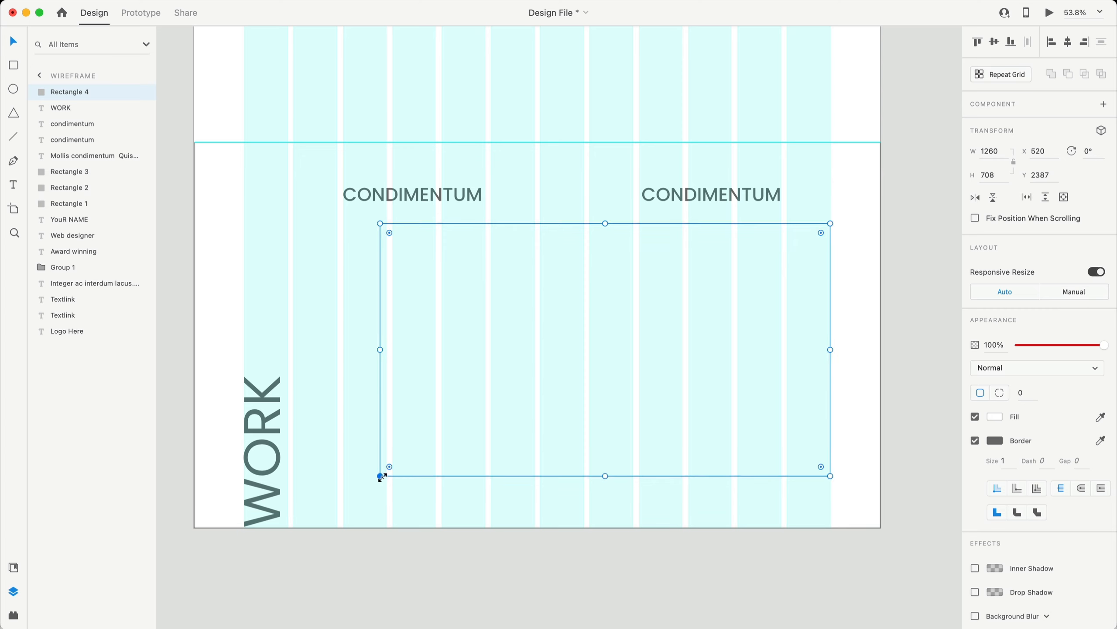
{"action": "left_click_drag", "start_coordinate": [381, 476], "coordinate": [294, 524]}
{"action": "key", "text": "super+z"}
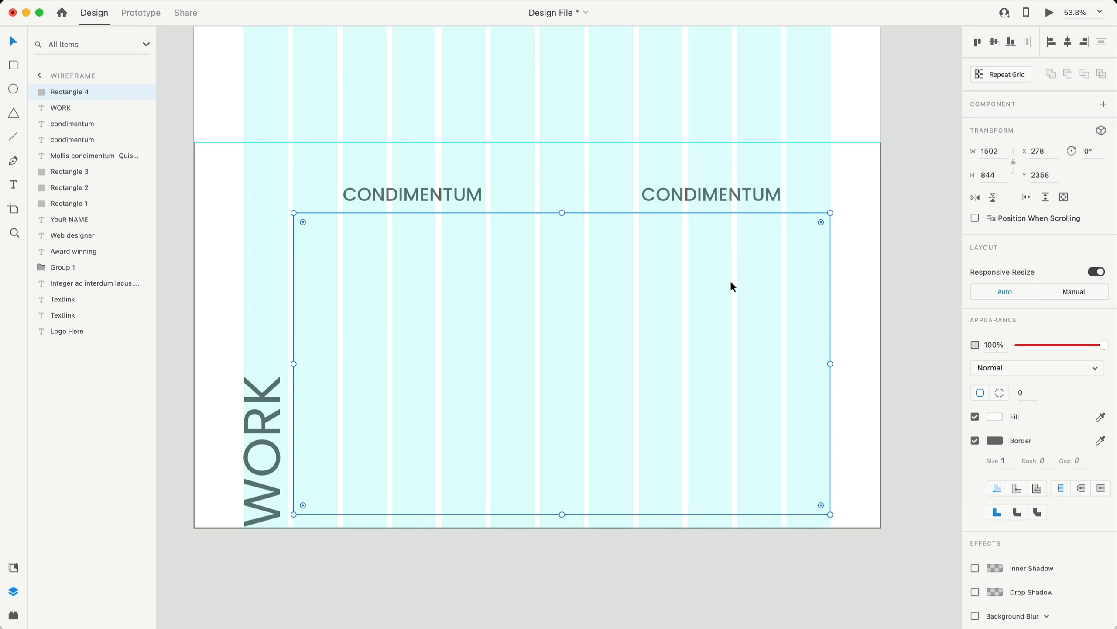
- Centre the 1502×844 copy vertically against the section background rectangle
{"action": "left_click", "coordinate": [825, 171], "text": "shift"}
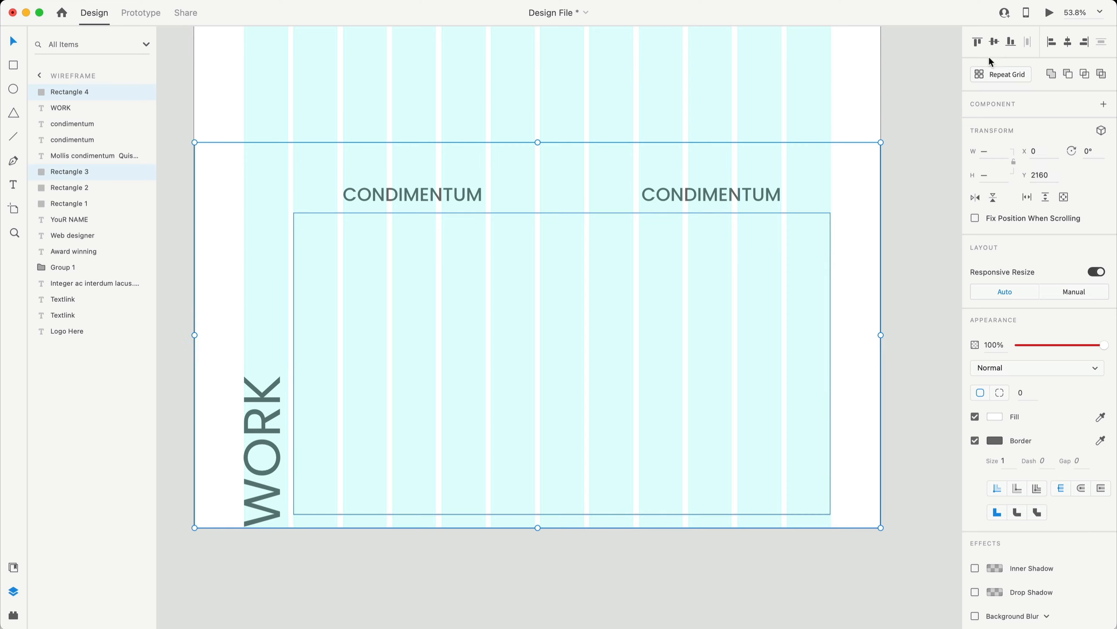
{"action": "left_click", "coordinate": [995, 42]}
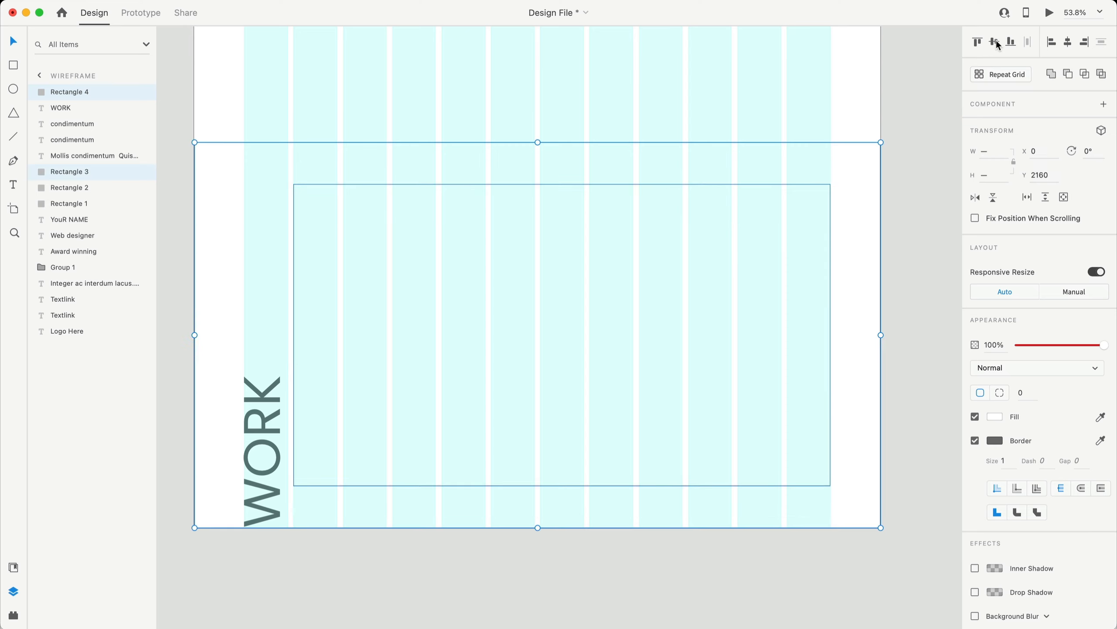
{"action": "left_click", "coordinate": [935, 363]}
- Raise both CONDIMENTUM headings to sit above the outlined frame
{"action": "left_click_drag", "start_coordinate": [919, 220], "coordinate": [327, 168]}
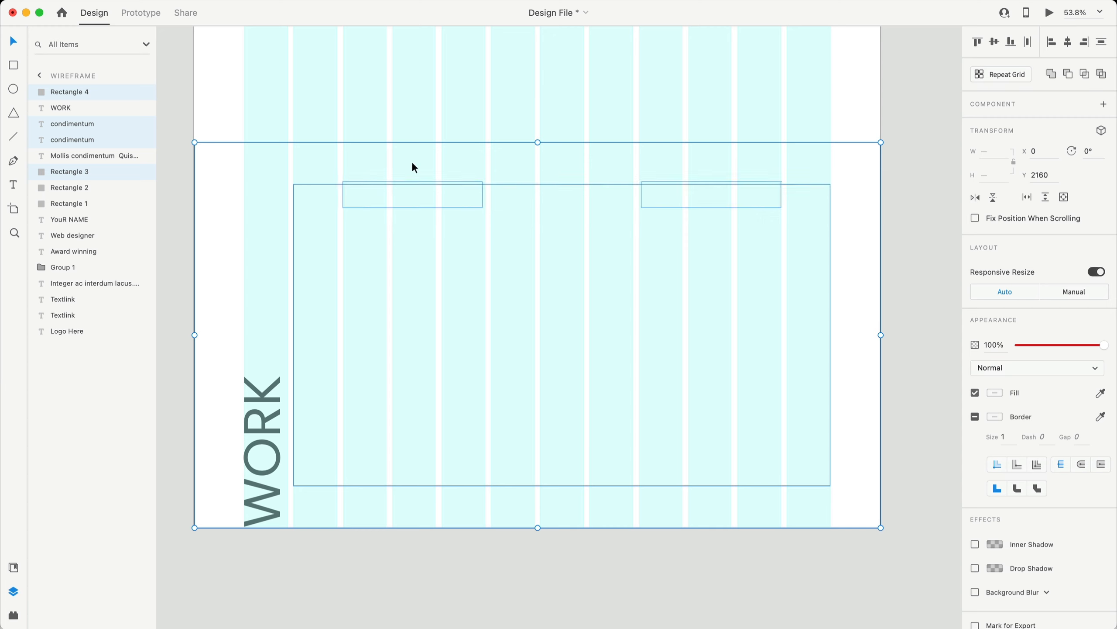
{"action": "left_click", "coordinate": [413, 163], "text": "shift"}
{"action": "left_click", "coordinate": [532, 212], "text": "shift"}
{"action": "key", "text": "shift+Up"}
{"action": "key", "text": "shift+Up"}
{"action": "key", "text": "shift+Up"}
{"action": "key", "text": "shift+Up"}
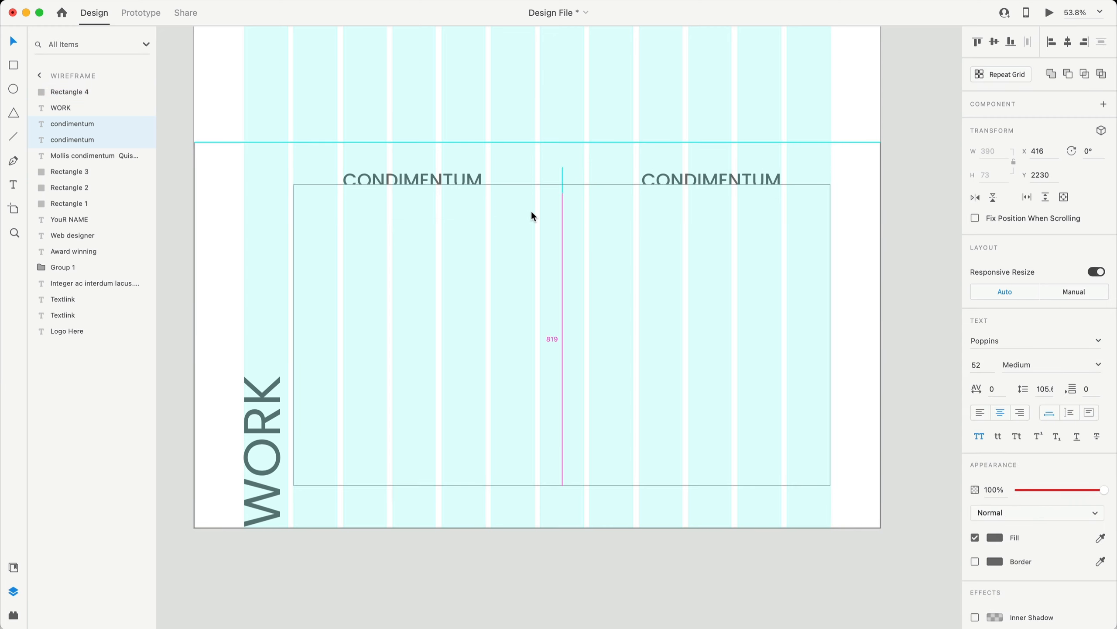
{"action": "key", "text": "shift+Up"}
{"action": "key", "text": "shift+Up"}
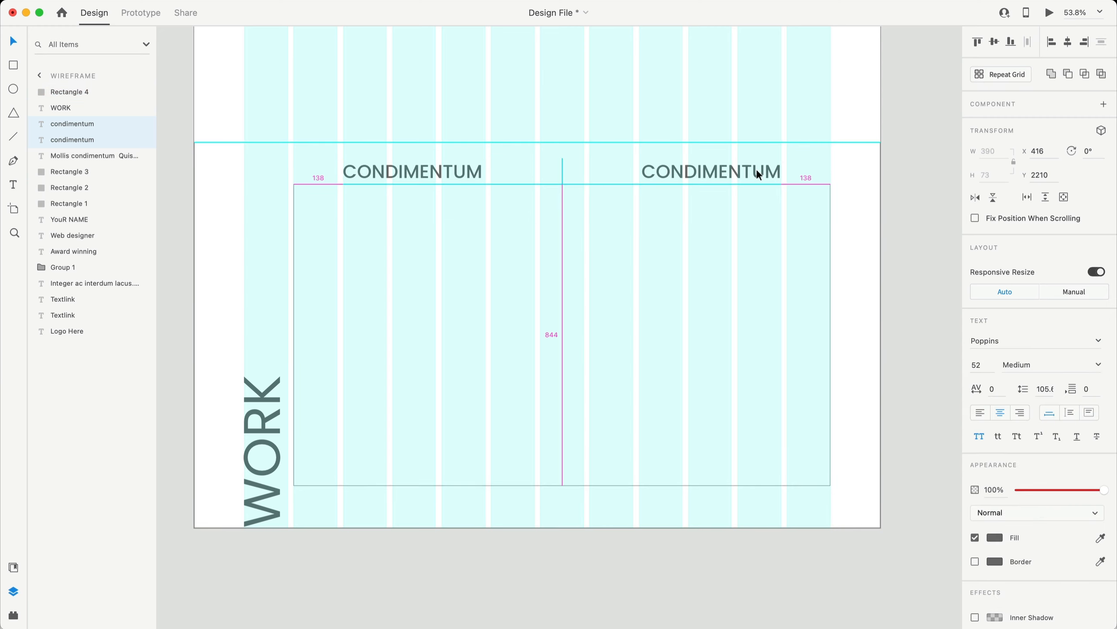
{"action": "left_click_drag", "start_coordinate": [757, 170], "coordinate": [757, 167]}
{"action": "left_click", "coordinate": [905, 193]}
- Line the left heading up with the frame's left edge and shift the right heading right
{"action": "left_click", "coordinate": [439, 163]}
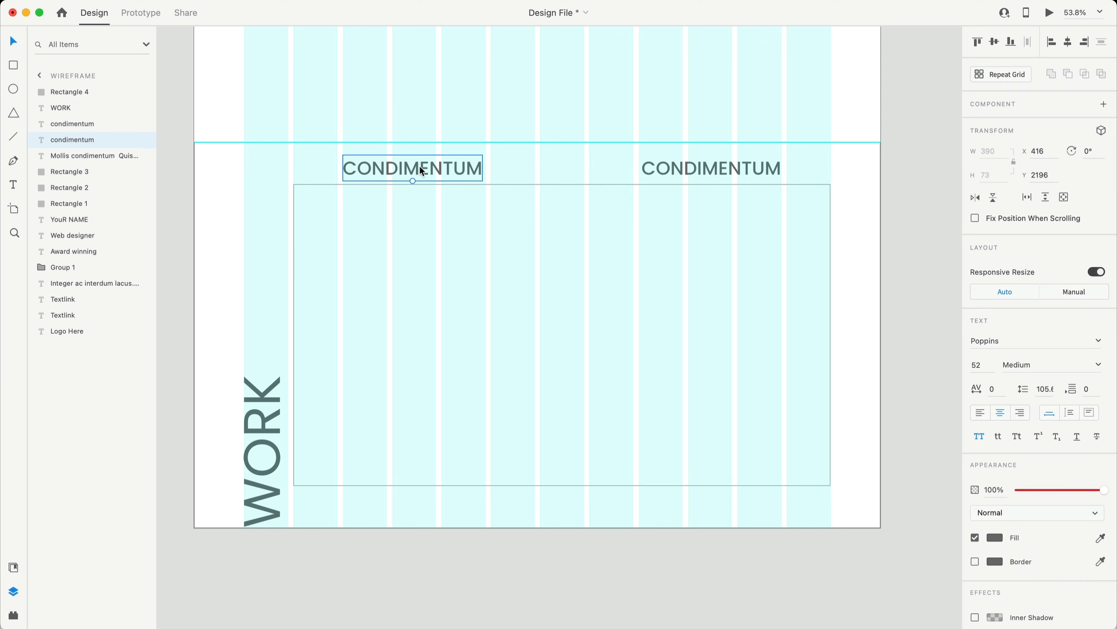
{"action": "left_click_drag", "start_coordinate": [419, 166], "coordinate": [370, 163]}
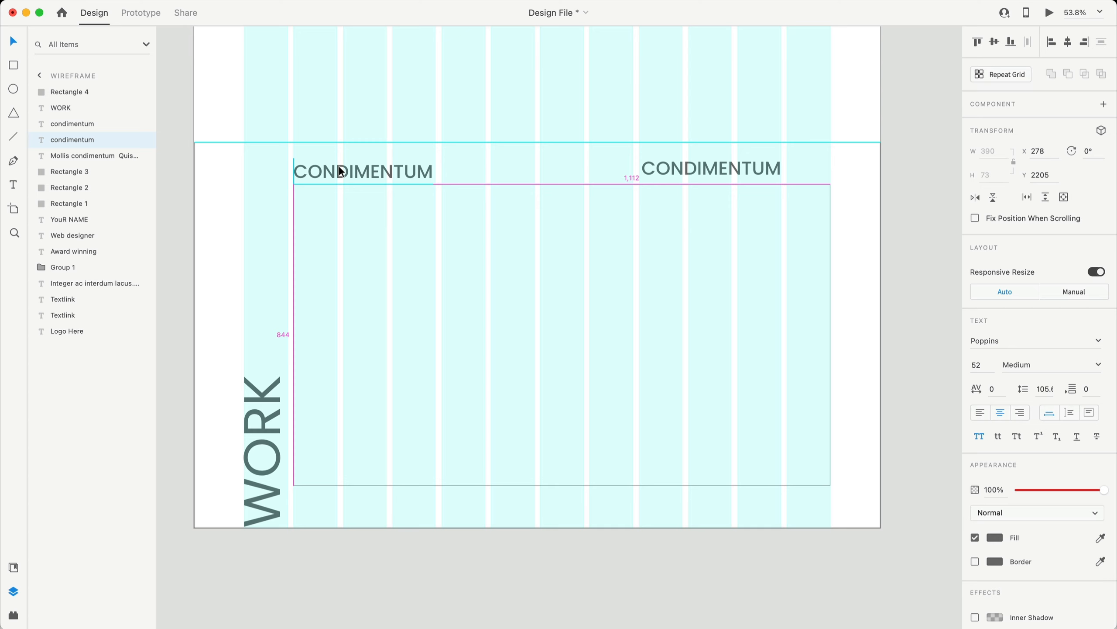
{"action": "left_click_drag", "start_coordinate": [725, 169], "coordinate": [772, 169]}
{"action": "left_click", "coordinate": [909, 174]}
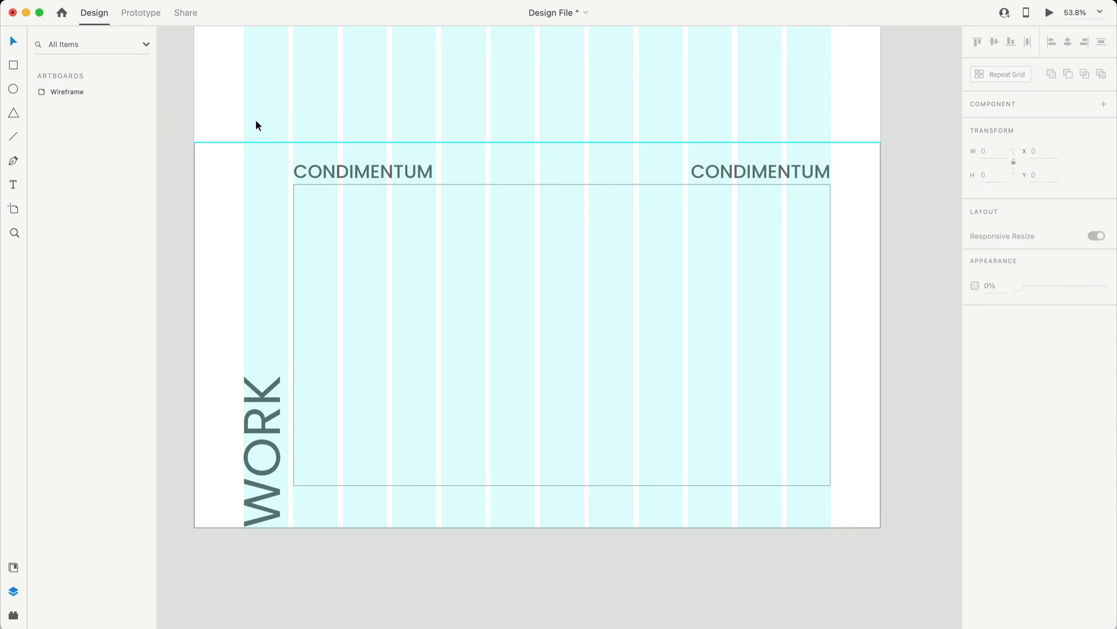
- Rename the left heading to PROJECT NAME, left-aligned
{"action": "double_click", "coordinate": [355, 167]}
{"action": "type", "text": "Project Name"}
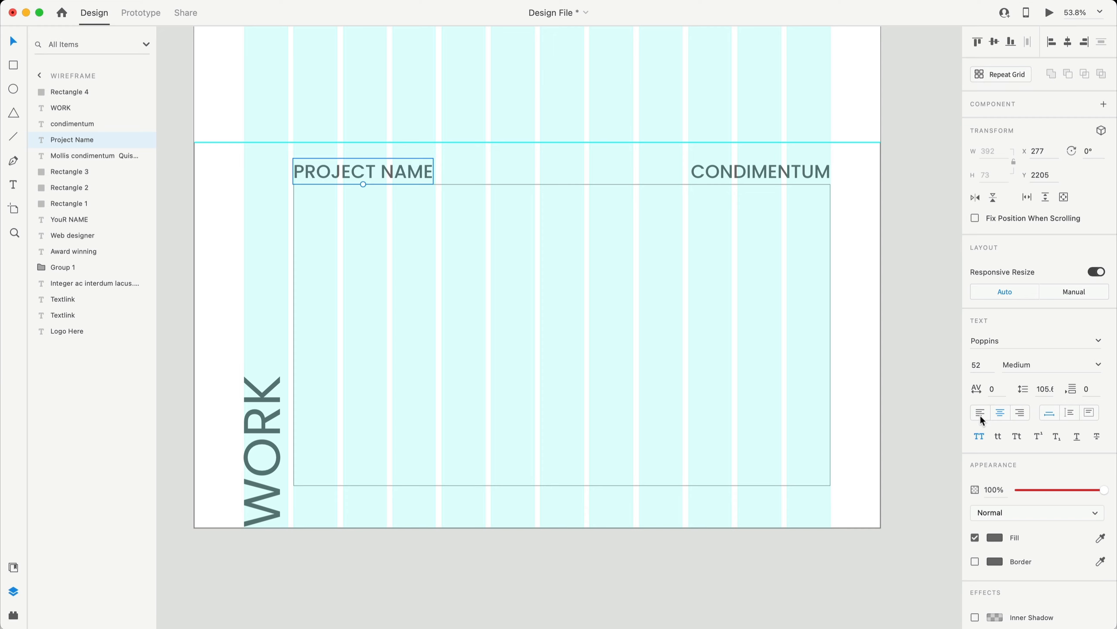
{"action": "left_click", "coordinate": [981, 414]}
{"action": "key", "text": "Escape"}
{"action": "left_click", "coordinate": [354, 171]}
- Change the right heading to AWARD HERE, right-aligned flush with the image box's right edge
{"action": "left_click", "coordinate": [752, 174]}
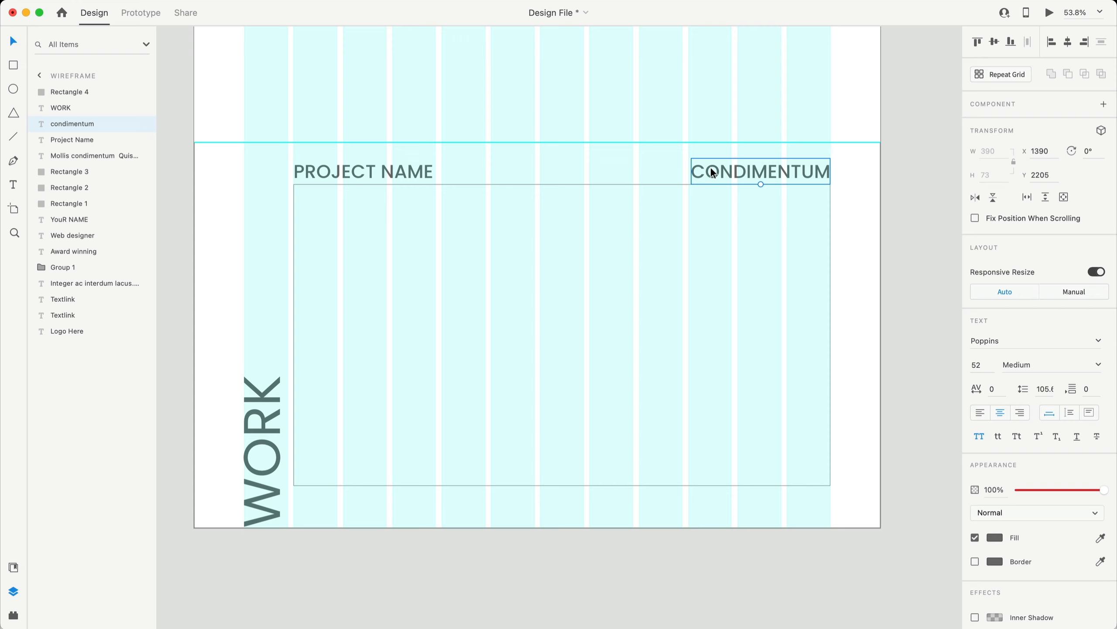
{"action": "double_click", "coordinate": [786, 173]}
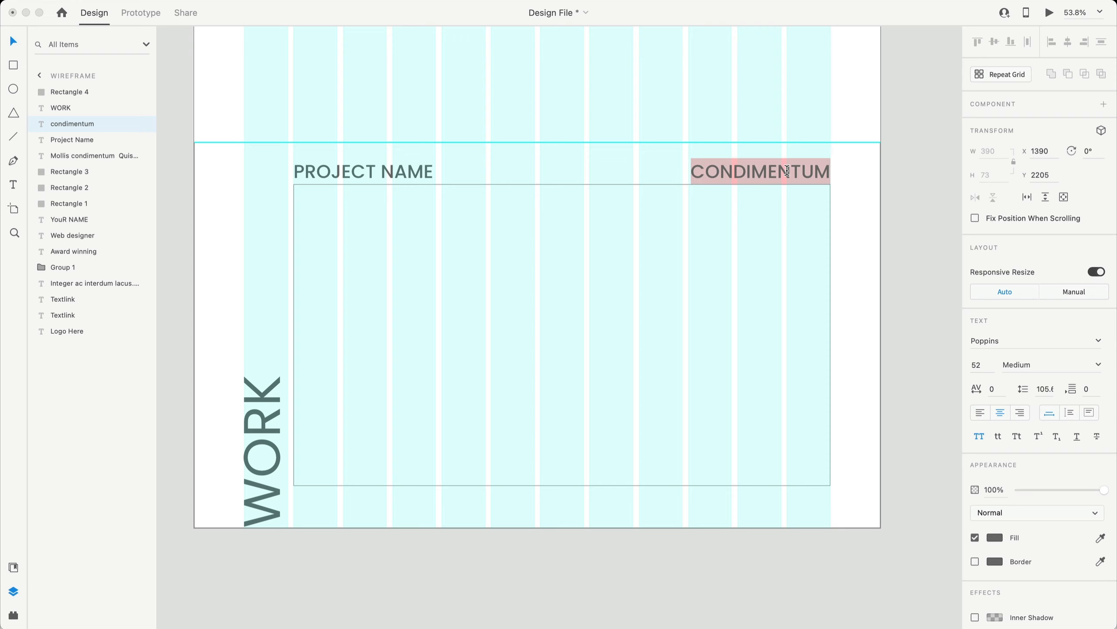
{"action": "type", "text": "Award Here"}
{"action": "left_click", "coordinate": [1020, 412]}
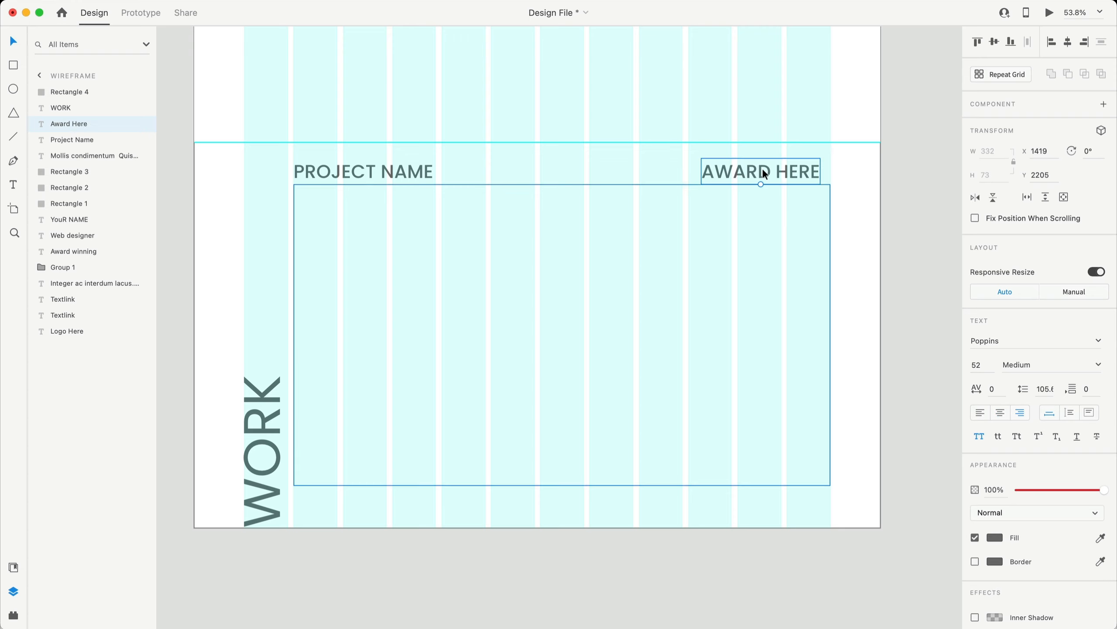
{"action": "left_click_drag", "start_coordinate": [763, 172], "coordinate": [765, 169]}
{"action": "left_click", "coordinate": [923, 188]}
{"action": "left_click", "coordinate": [692, 233]}
{"action": "scroll", "coordinate": [691, 232], "scroll_direction": "down", "scroll_amount": 1}
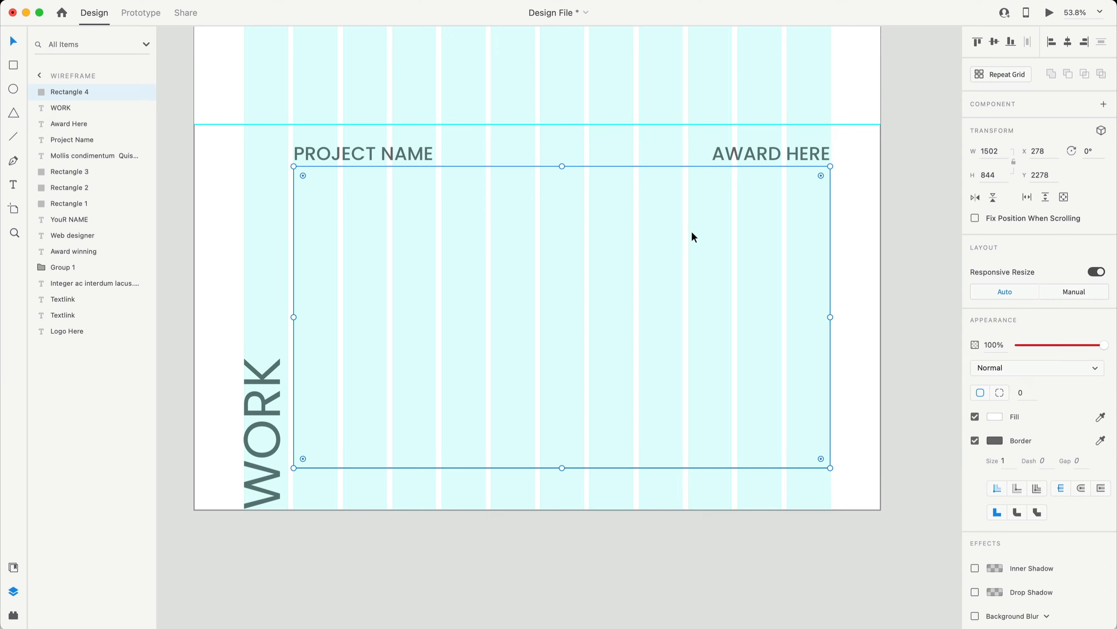
- Remove the placeholder rectangle's border and fill it solid grey #C4C4C4
{"action": "left_click", "coordinate": [975, 440]}
{"action": "left_click", "coordinate": [993, 415]}
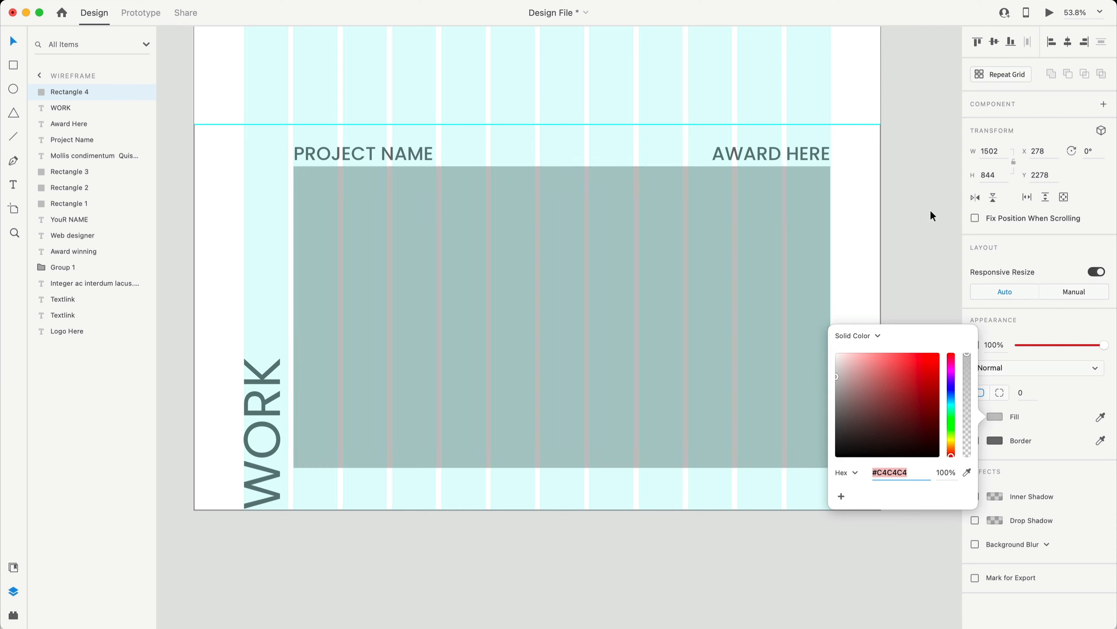
{"action": "left_click", "coordinate": [931, 213]}
{"action": "scroll", "coordinate": [629, 281], "scroll_direction": "up", "scroll_amount": 2}
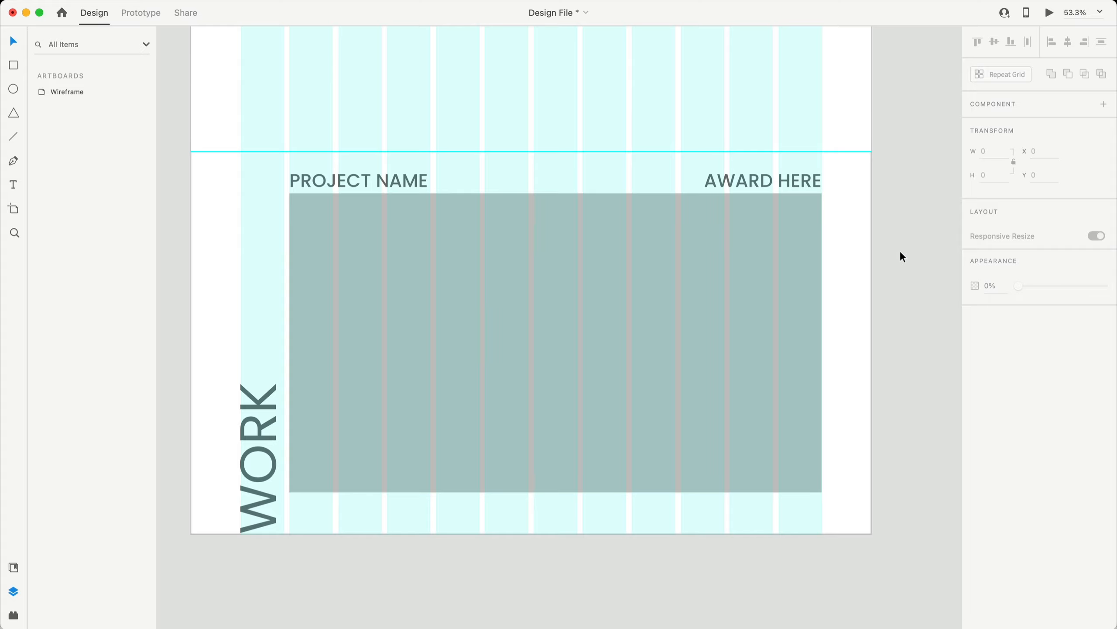
- Add another 1080 to the Wireframe artboard's height, making it 4320 px tall
{"action": "scroll", "coordinate": [903, 246], "scroll_direction": "down", "scroll_amount": 5}
{"action": "scroll", "coordinate": [891, 245], "scroll_direction": "up", "scroll_amount": 9}
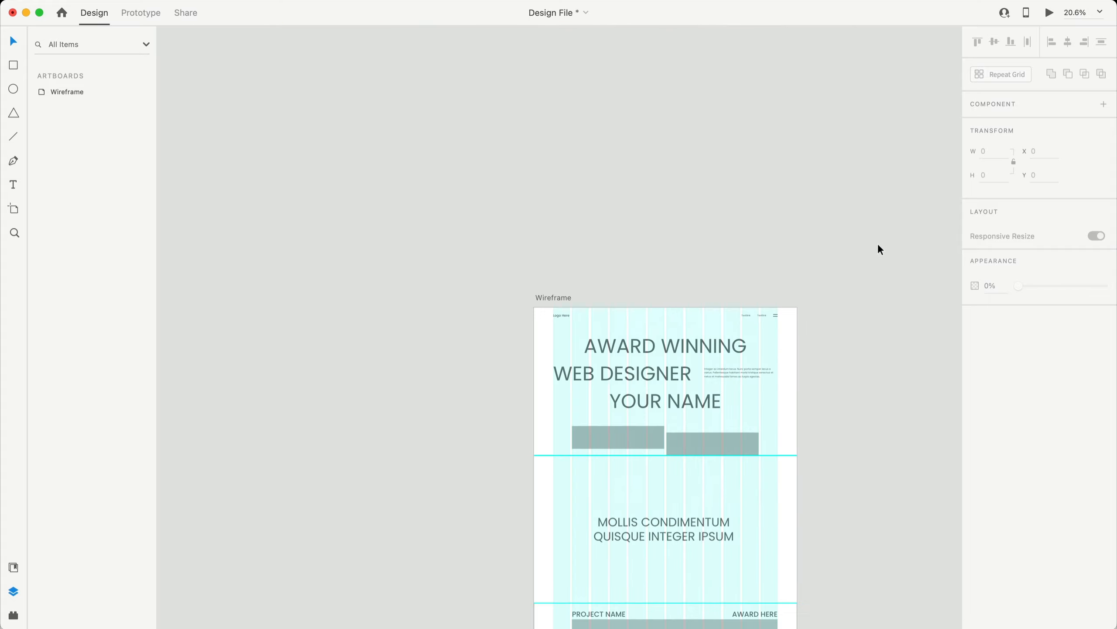
{"action": "scroll", "coordinate": [877, 244], "scroll_direction": "down", "scroll_amount": 2}
{"action": "scroll", "coordinate": [531, 252], "scroll_direction": "down", "scroll_amount": 3}
{"action": "scroll", "coordinate": [436, 135], "scroll_direction": "down", "scroll_amount": 1}
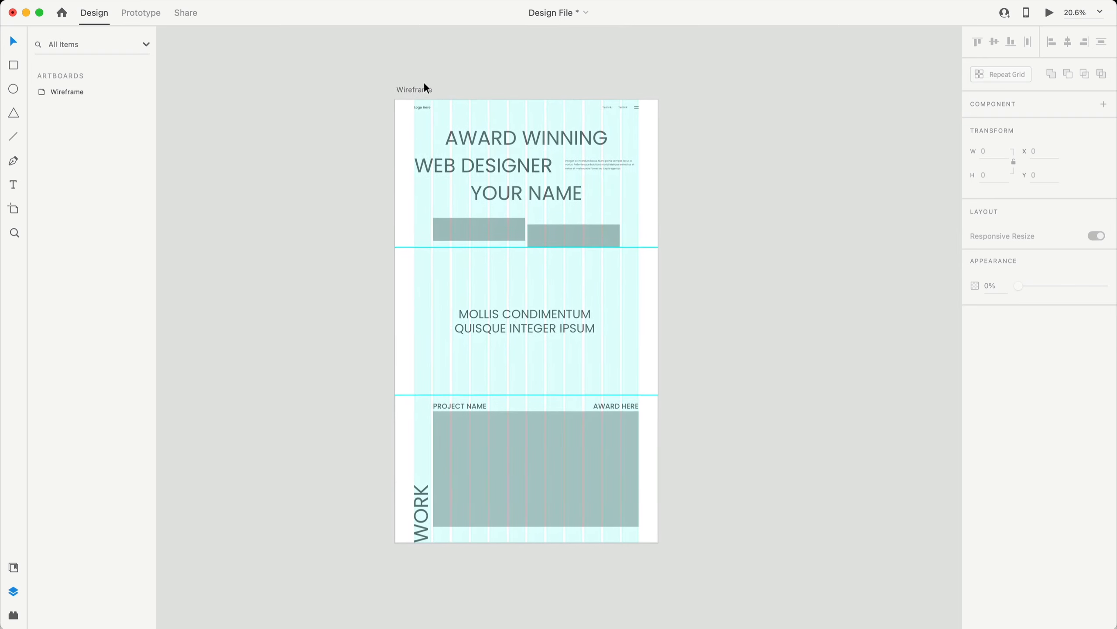
{"action": "left_click", "coordinate": [415, 87]}
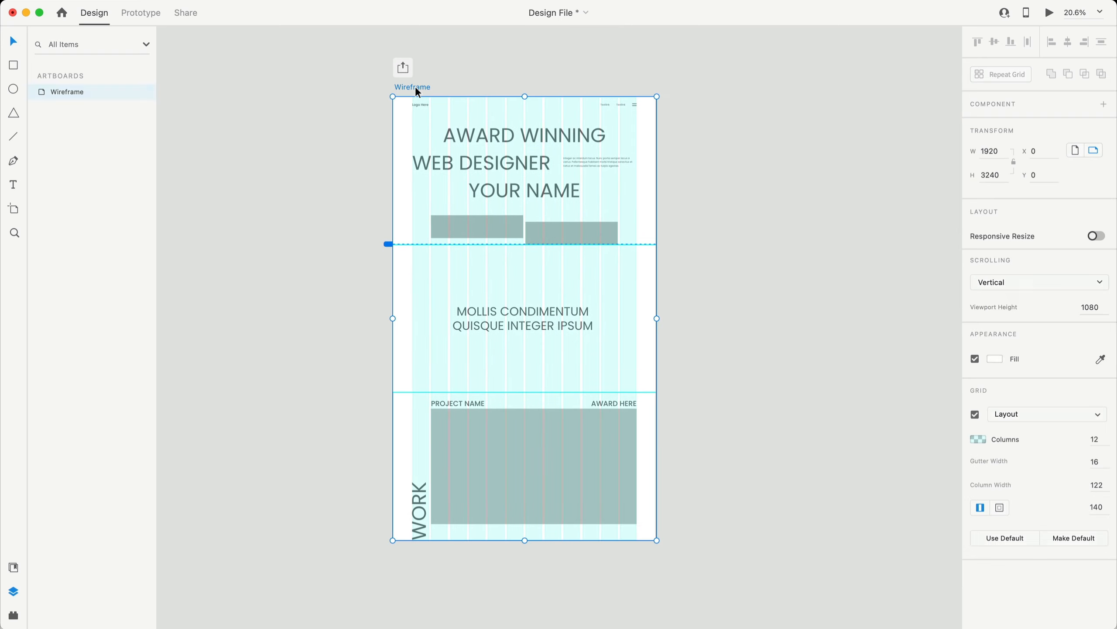
{"action": "left_click", "coordinate": [1008, 175]}
{"action": "left_click", "coordinate": [1005, 172]}
{"action": "type", "text": "+1080"}
{"action": "key", "text": "Return"}
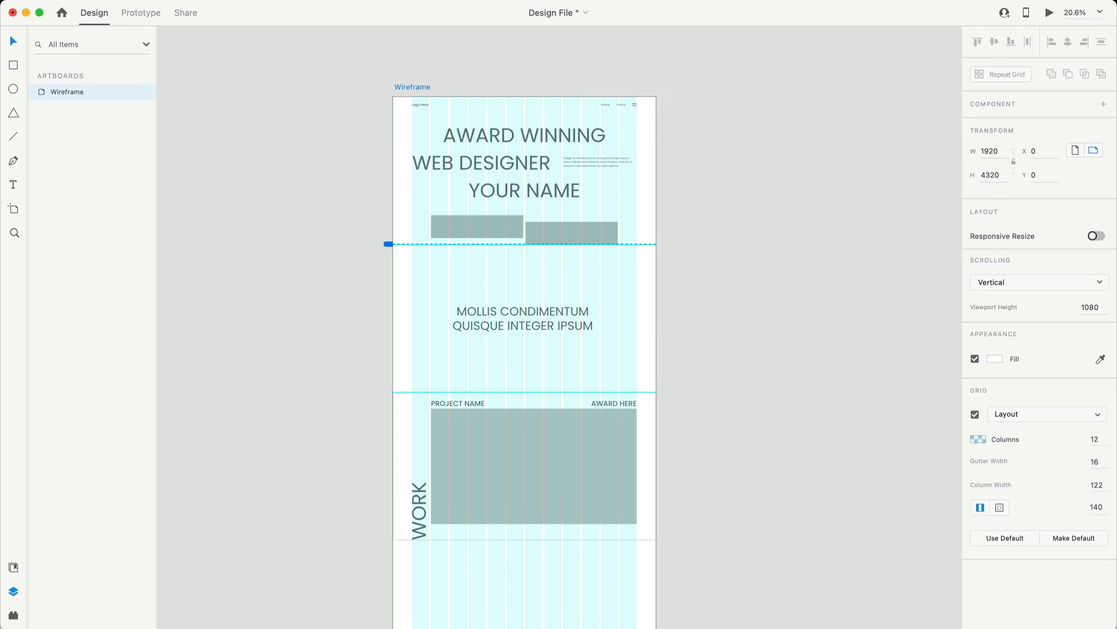
- Add a horizontal guide at Y 3240 marking the fourth section
{"action": "scroll", "coordinate": [740, 372], "scroll_direction": "down", "scroll_amount": 5}
{"action": "scroll", "coordinate": [751, 368], "scroll_direction": "up", "scroll_amount": 3}
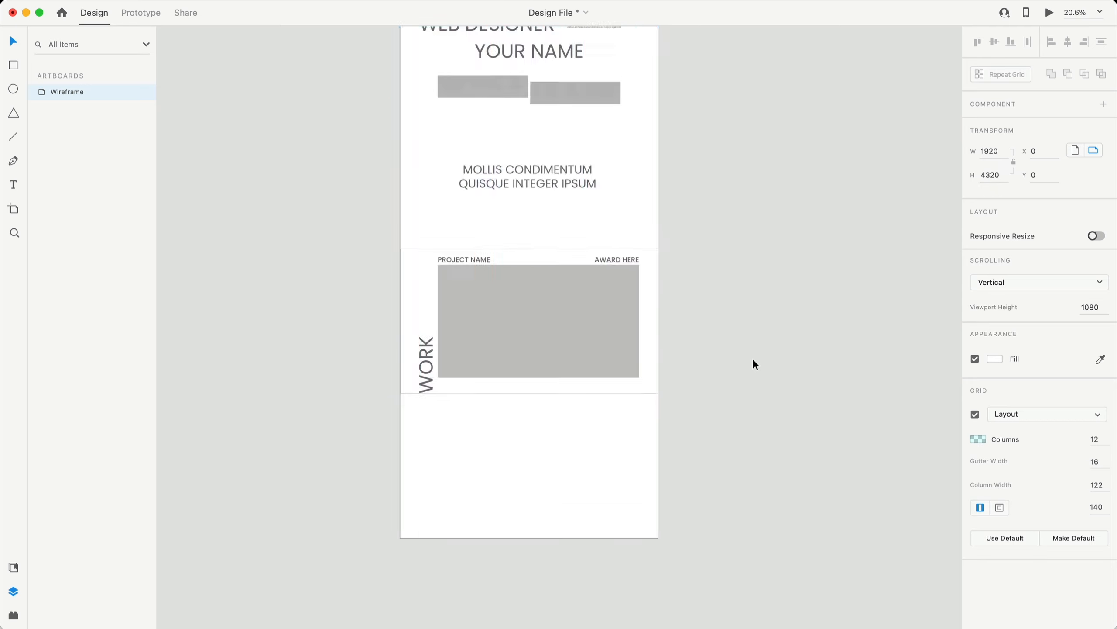
{"action": "scroll", "coordinate": [572, 76], "scroll_direction": "down", "scroll_amount": 3}
{"action": "left_click", "coordinate": [553, 58]}
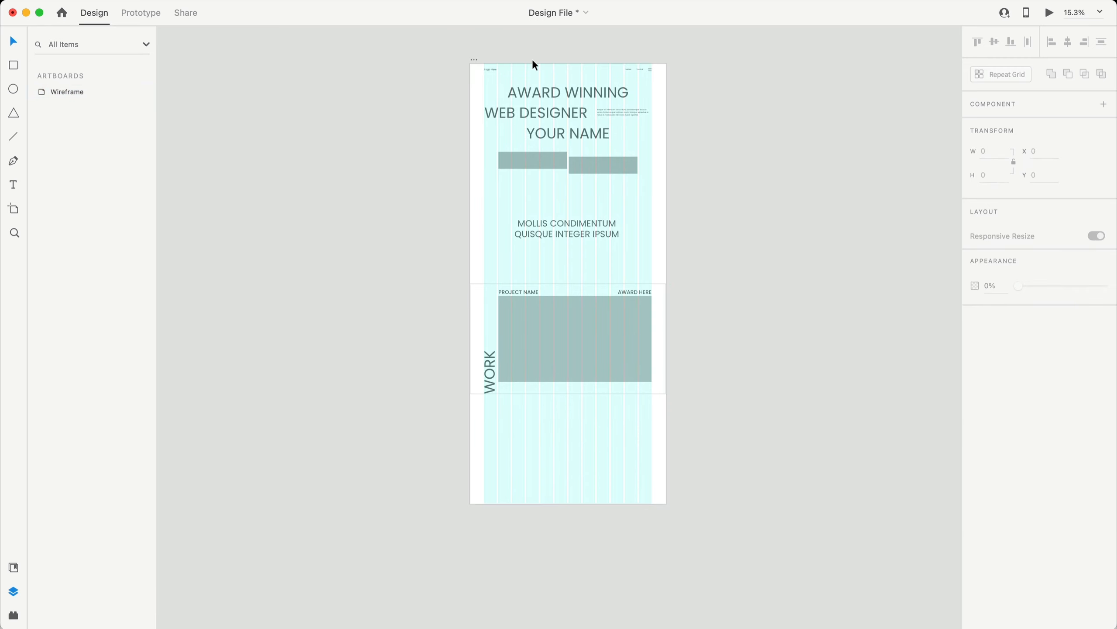
{"action": "scroll", "coordinate": [592, 55], "scroll_direction": "up", "scroll_amount": 4}
{"action": "left_click_drag", "start_coordinate": [601, 66], "coordinate": [616, 274]}
- Duplicate the PROJECT NAME heading down into the new bottom section
{"action": "left_click", "coordinate": [580, 87]}
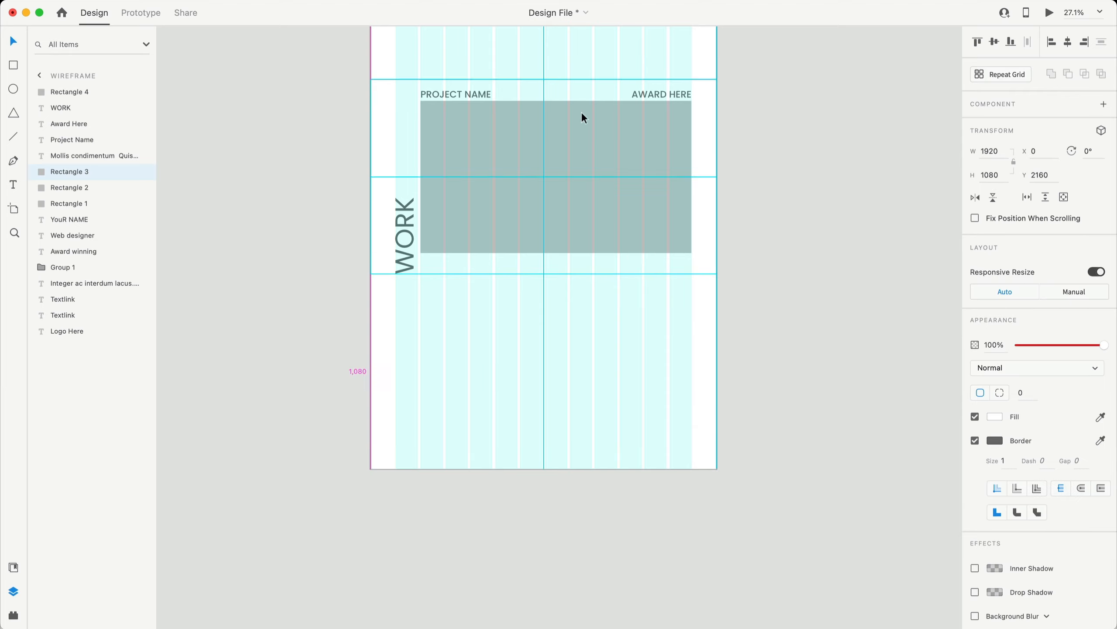
{"action": "left_click", "coordinate": [584, 280]}
{"action": "scroll", "coordinate": [584, 282], "scroll_direction": "up", "scroll_amount": 4}
{"action": "scroll", "coordinate": [398, 251], "scroll_direction": "up", "scroll_amount": 5}
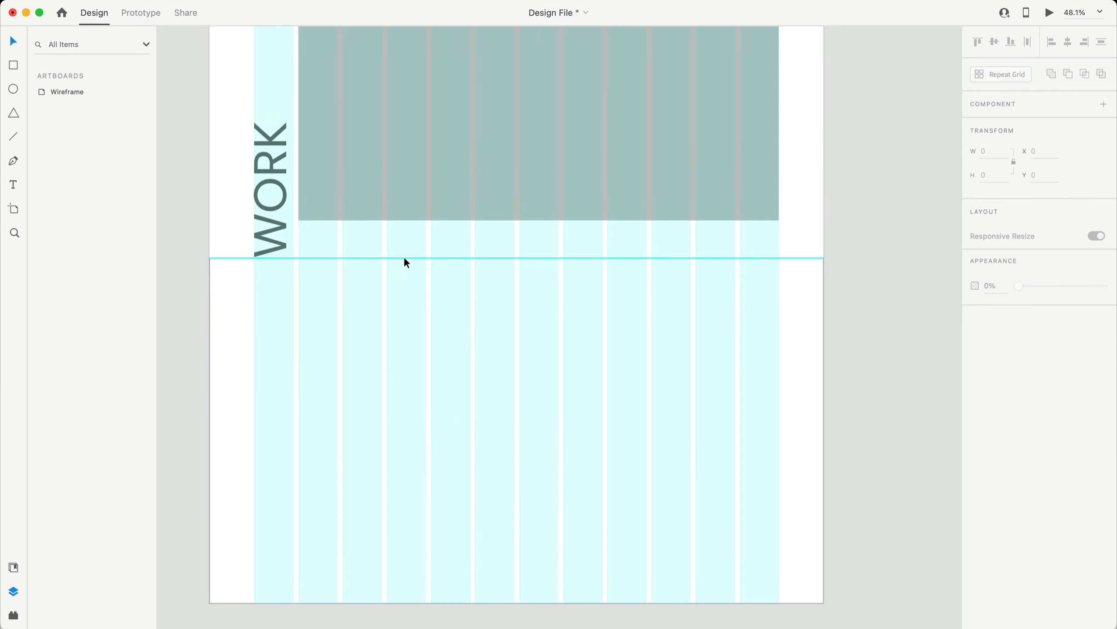
{"action": "left_click", "coordinate": [384, 67]}
{"action": "left_click_drag", "start_coordinate": [385, 67], "coordinate": [369, 422]}
{"action": "scroll", "coordinate": [386, 451], "scroll_direction": "down", "scroll_amount": 6}
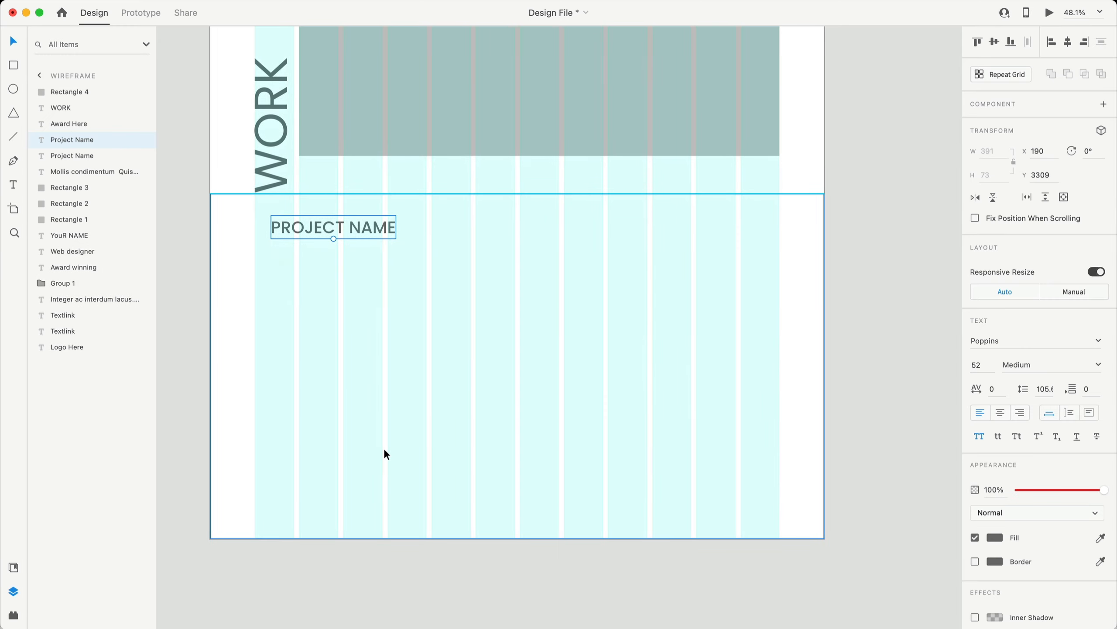
{"action": "scroll", "coordinate": [387, 286], "scroll_direction": "up", "scroll_amount": 6}
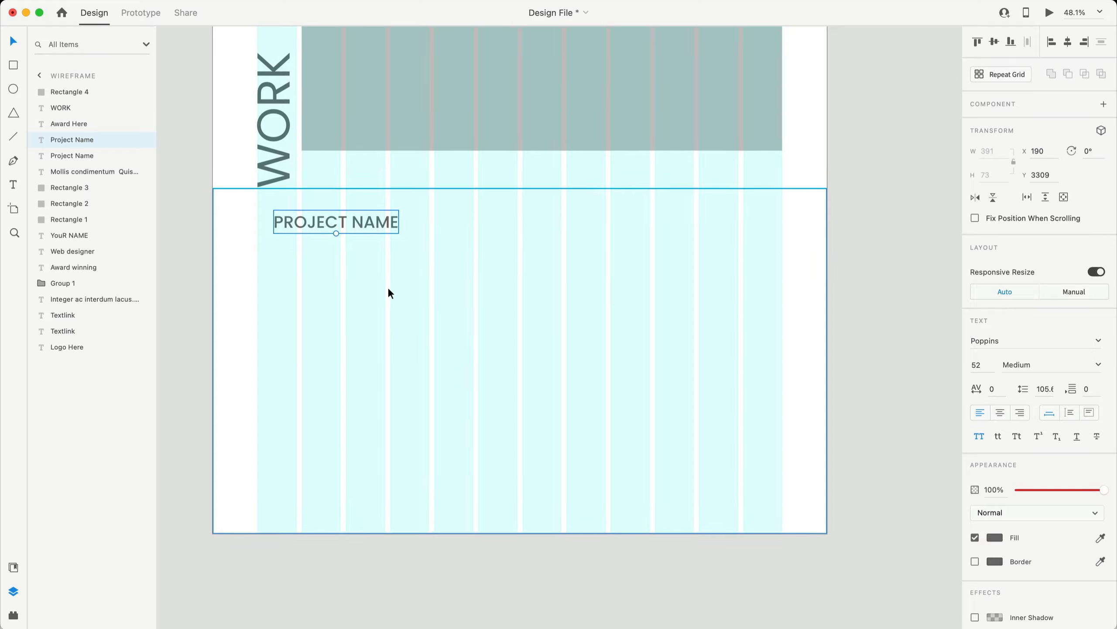
- Position the copied heading at X 140, Y 3360, 120 px below the guide
{"action": "left_click", "coordinate": [406, 90]}
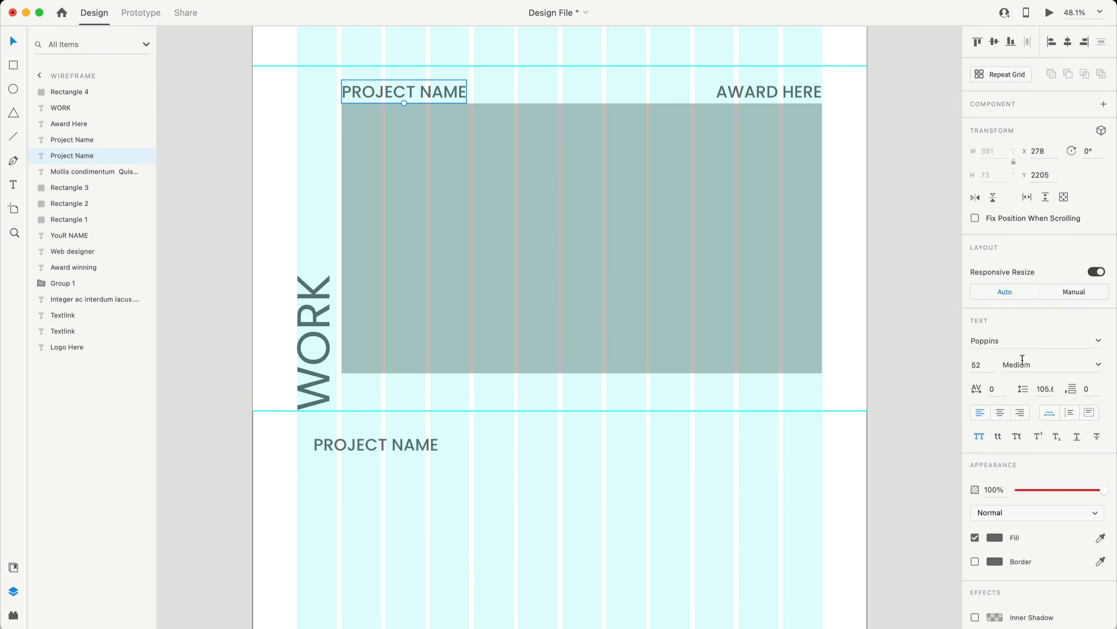
{"action": "scroll", "coordinate": [484, 361], "scroll_direction": "down", "scroll_amount": 5}
{"action": "left_click_drag", "start_coordinate": [354, 283], "coordinate": [333, 297]}
{"action": "scroll", "coordinate": [304, 321], "scroll_direction": "left", "scroll_amount": 1}
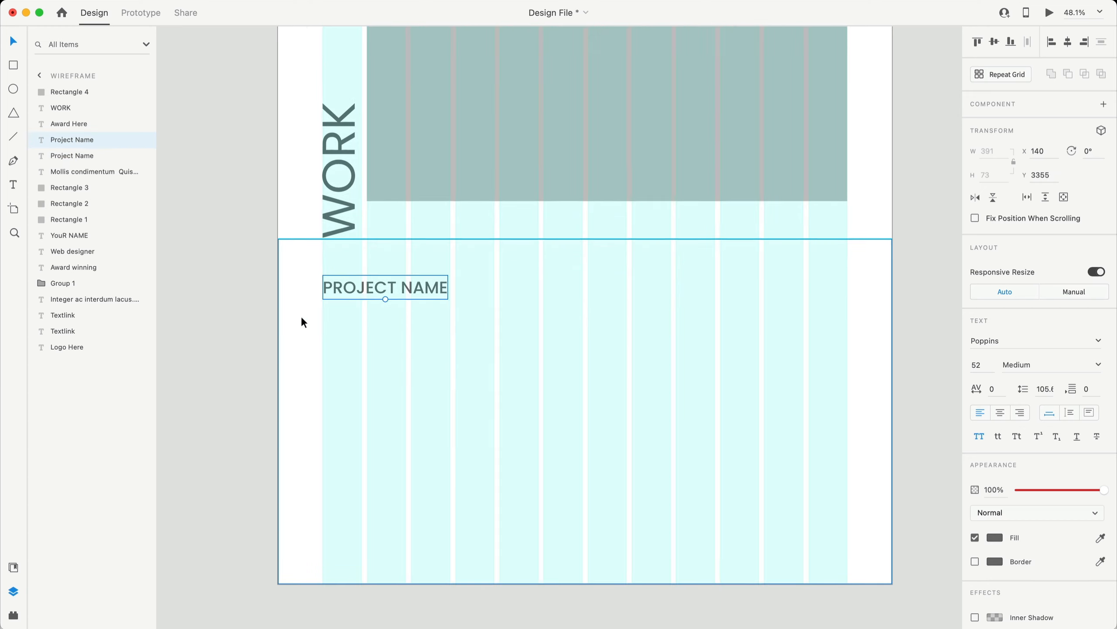
{"action": "key", "text": "alt"}
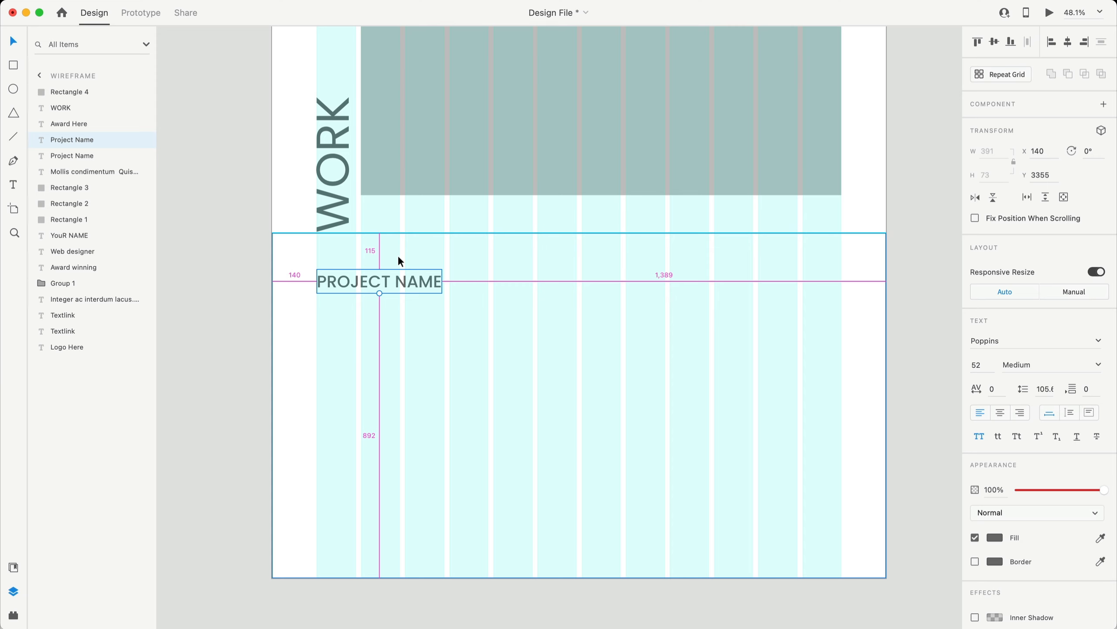
{"action": "key", "text": "Down"}
{"action": "key", "text": "Down"}
{"action": "key", "text": "Down"}
{"action": "key", "text": "Down"}
{"action": "key", "text": "Down"}
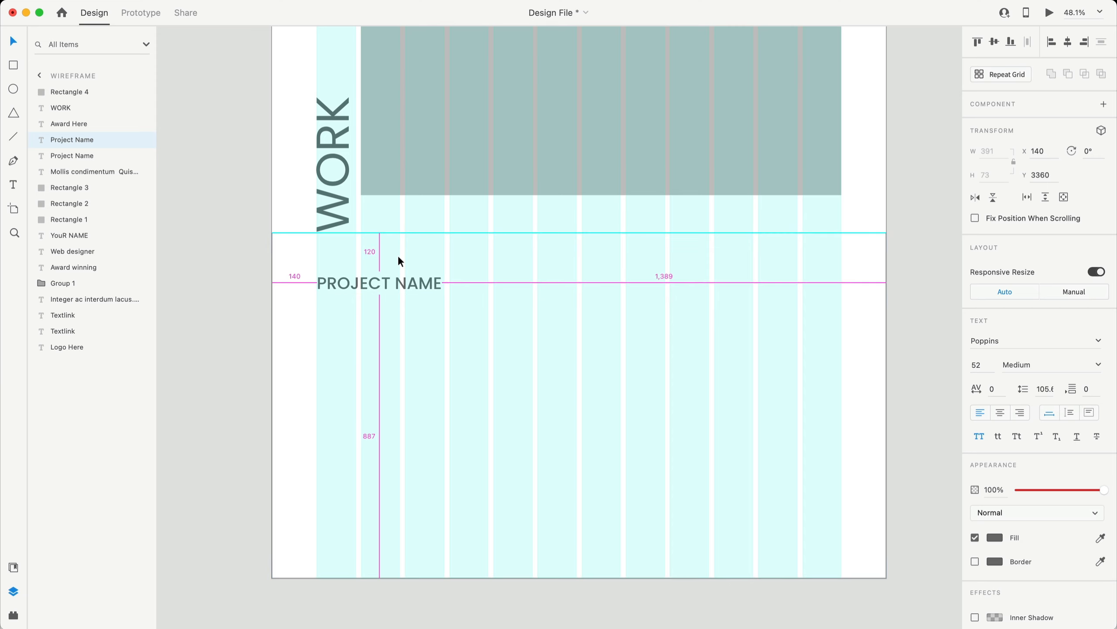
{"action": "scroll", "coordinate": [446, 288], "scroll_direction": "down", "scroll_amount": 1}
{"action": "scroll", "coordinate": [446, 289], "scroll_direction": "up", "scroll_amount": 1}
- Replace the copied heading with a Content Generator placeholder sentence
{"action": "left_click", "coordinate": [160, 0]}
{"action": "mouse_move", "coordinate": [203, 1]}
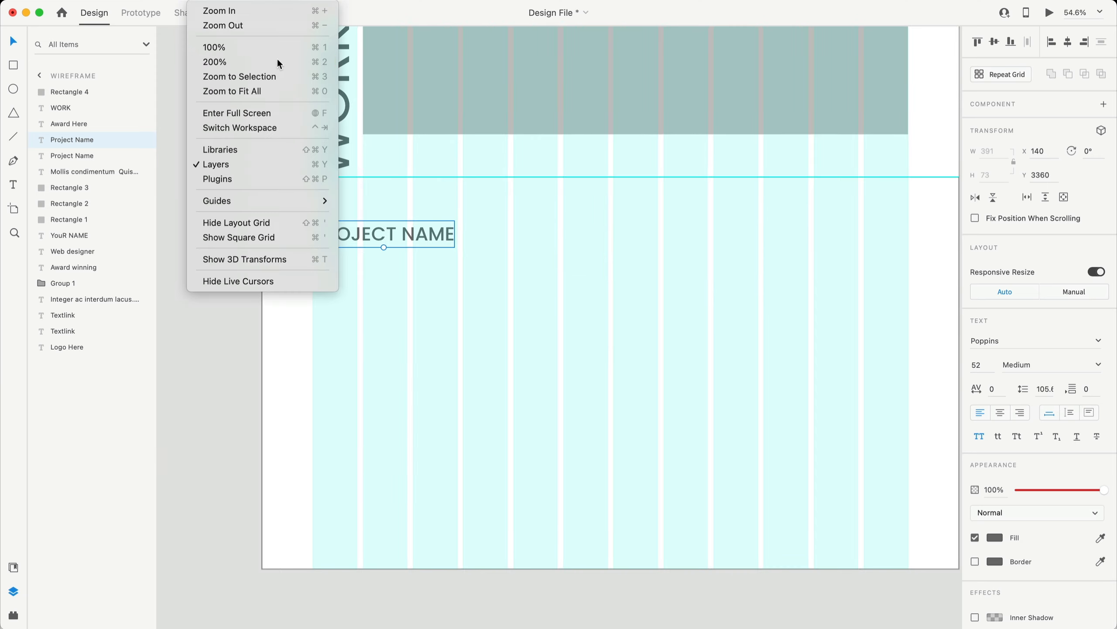
{"action": "mouse_move", "coordinate": [168, 1]}
{"action": "mouse_move", "coordinate": [269, 192]}
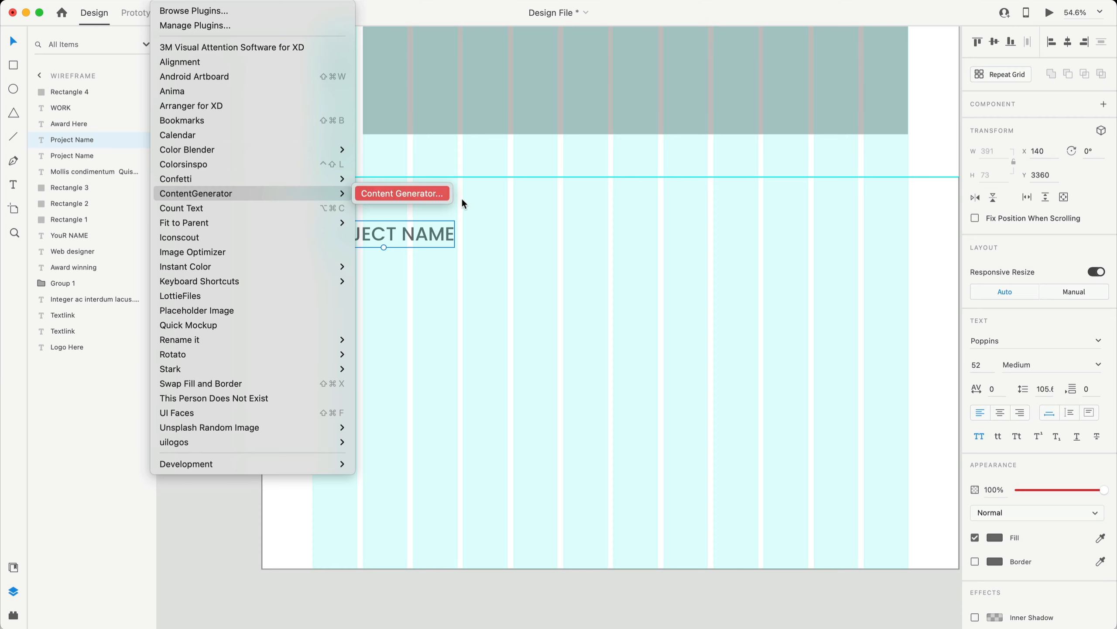
{"action": "left_click", "coordinate": [440, 193]}
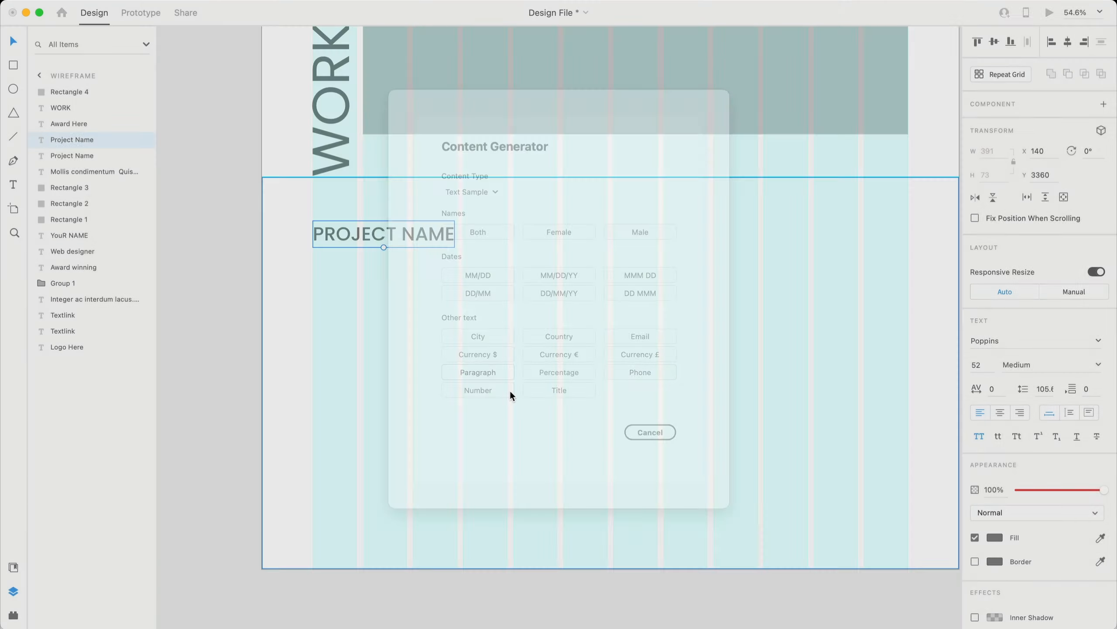
{"action": "left_click", "coordinate": [511, 391]}
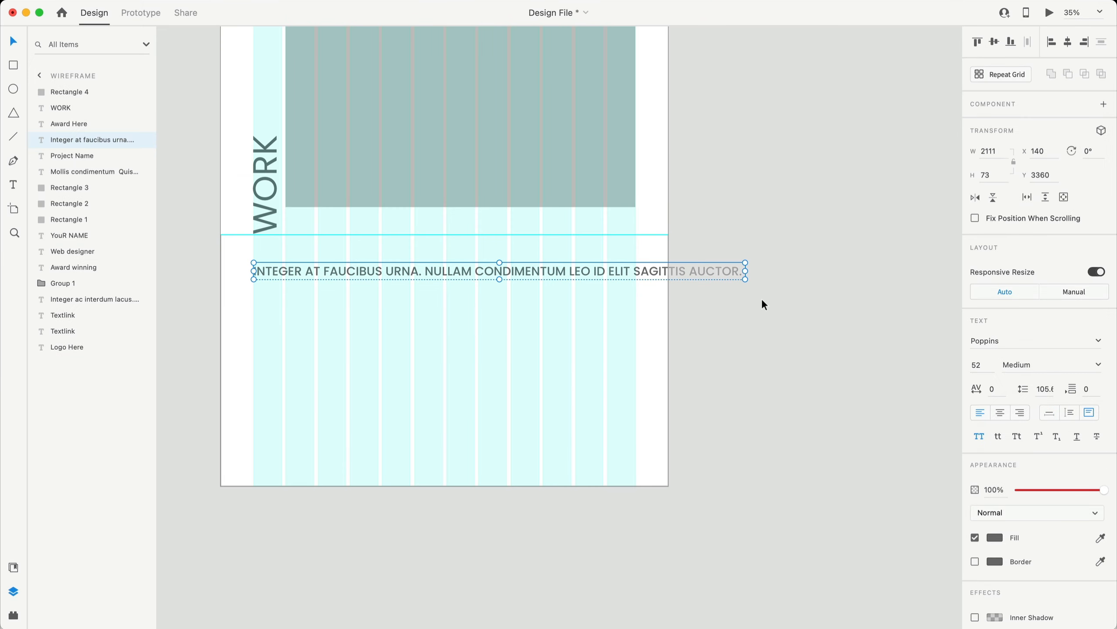
- Resize the text box so the sentence wraps to three lines, with line spacing 52*1.2 (62.4)
{"action": "left_click_drag", "start_coordinate": [746, 271], "coordinate": [378, 275]}
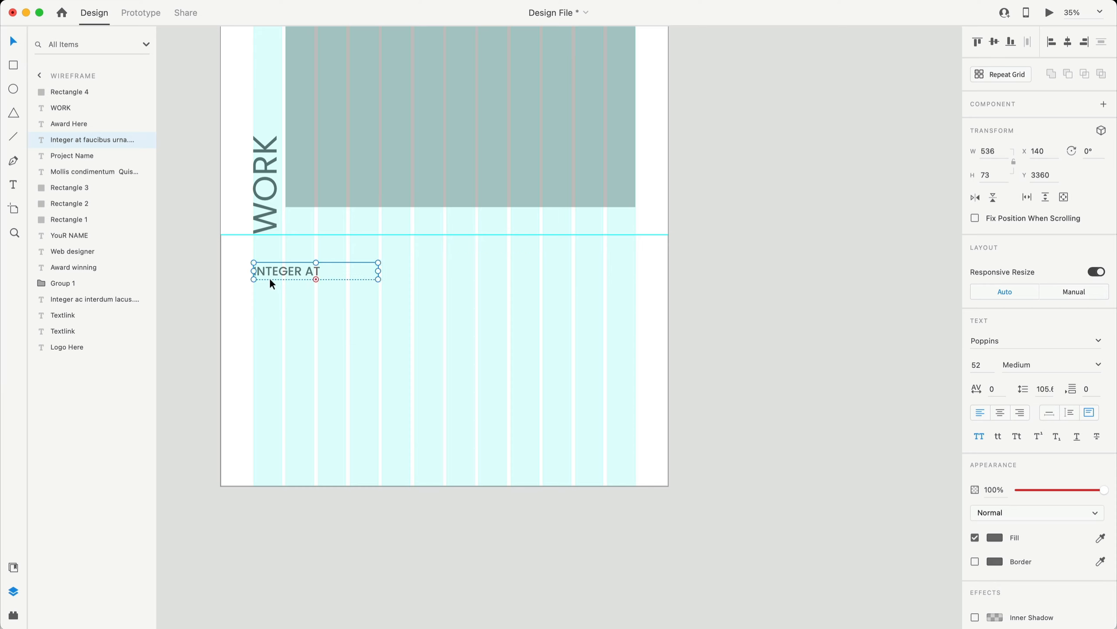
{"action": "double_click", "coordinate": [317, 279]}
{"action": "left_click_drag", "start_coordinate": [380, 333], "coordinate": [444, 332]}
{"action": "scroll", "coordinate": [350, 300], "scroll_direction": "up", "scroll_amount": 5}
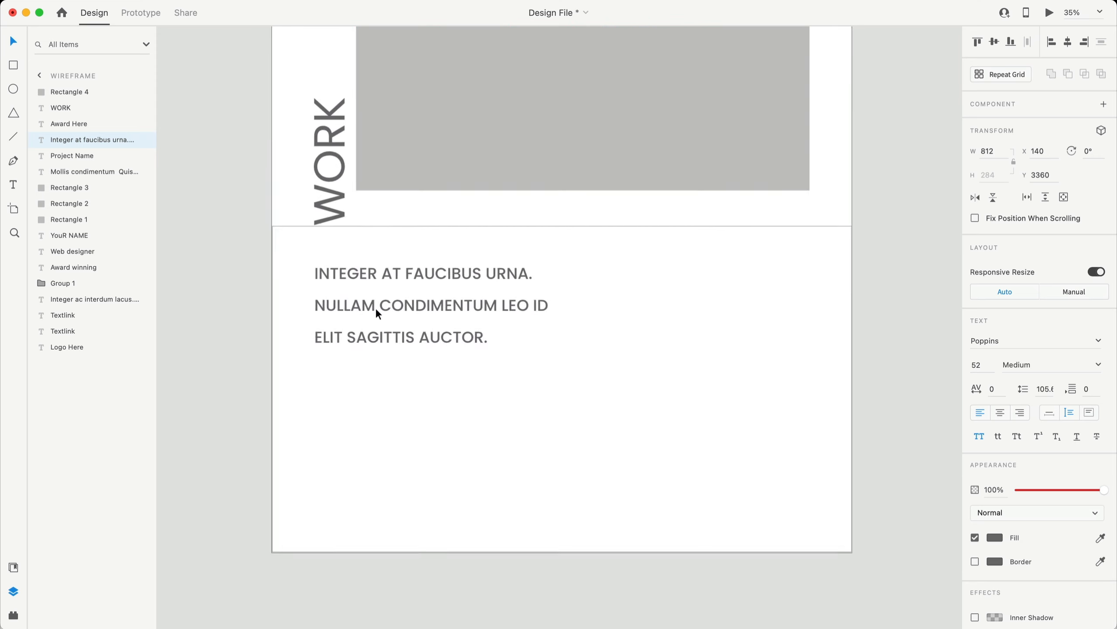
{"action": "left_click", "coordinate": [1044, 390]}
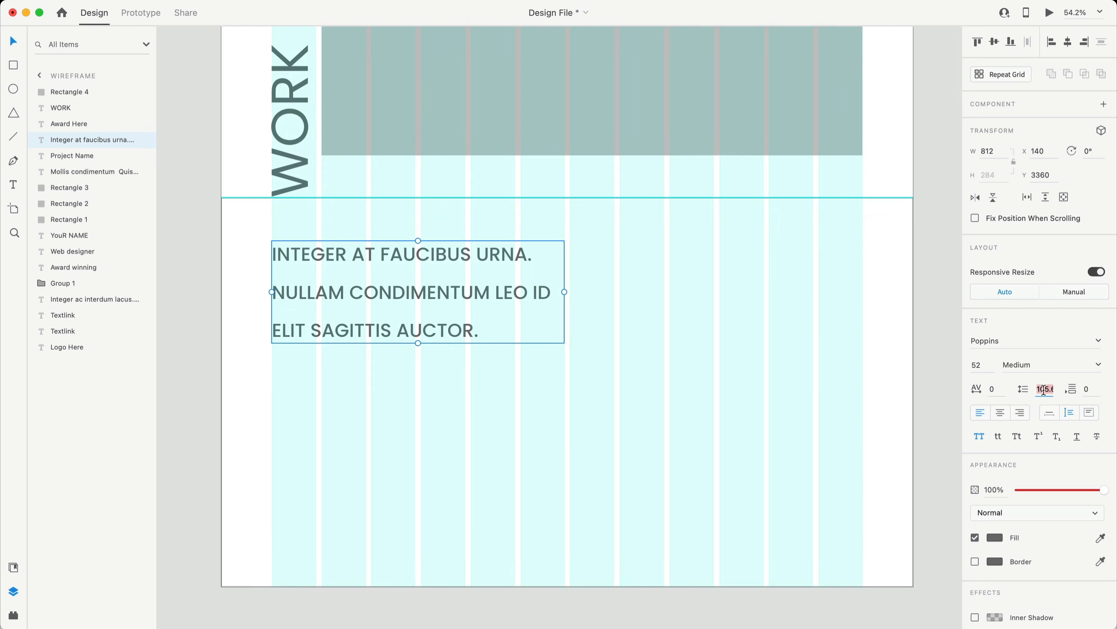
{"action": "type", "text": "52*1.2"}
{"action": "key", "text": "Return"}
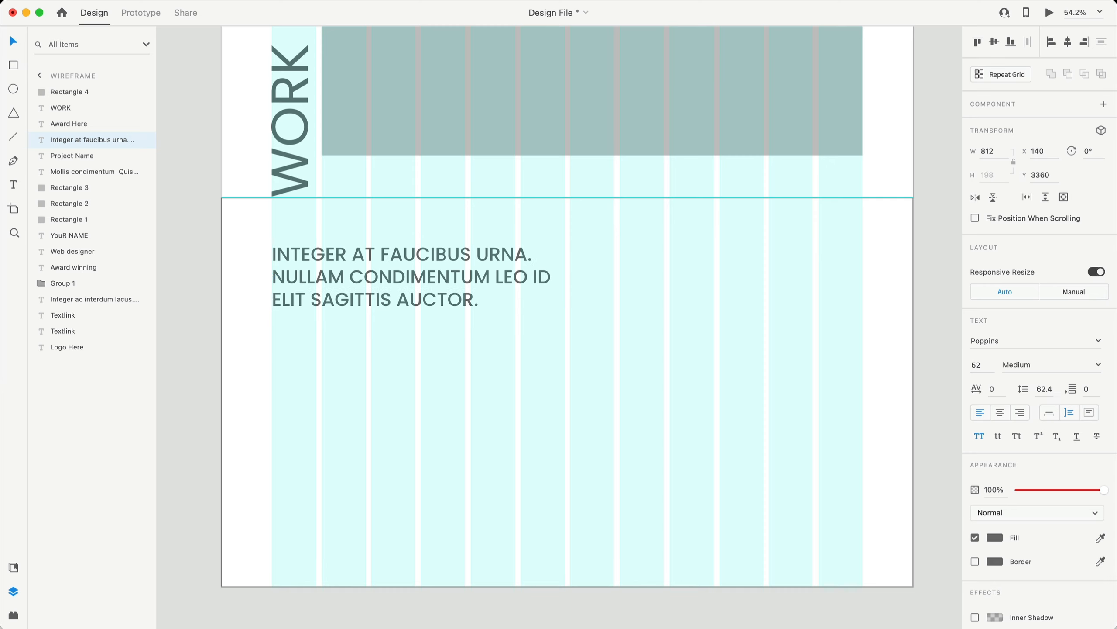
- Place a copy of WORK below the sentence in the bottom section
{"action": "left_click", "coordinate": [612, 413]}
{"action": "scroll", "coordinate": [612, 412], "scroll_direction": "right", "scroll_amount": 2}
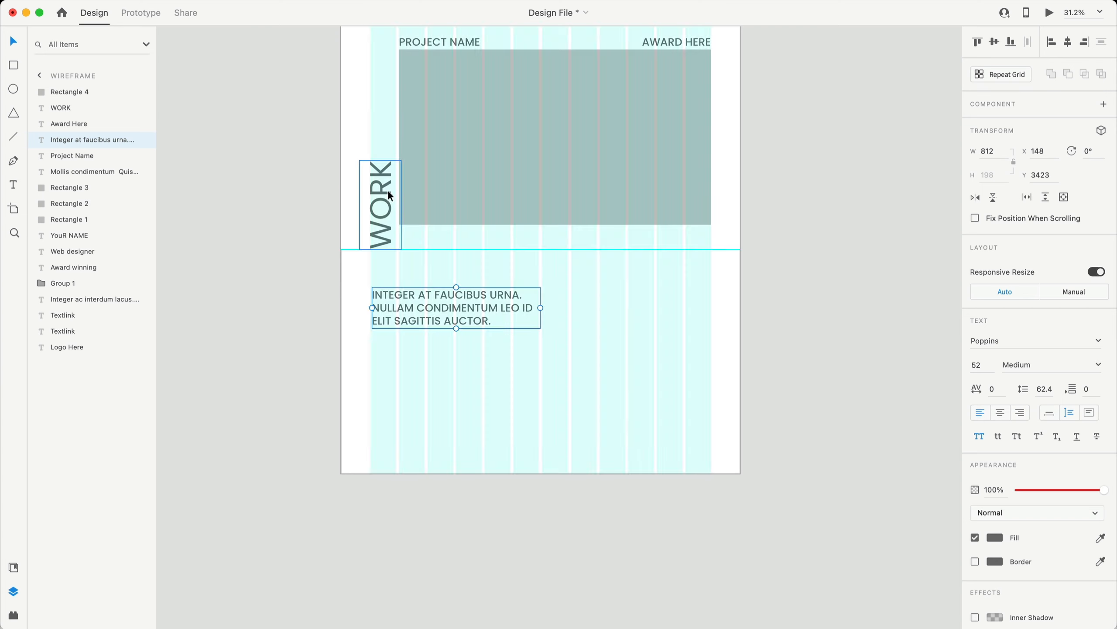
{"action": "left_click_drag", "start_coordinate": [384, 194], "coordinate": [403, 430], "text": "alt"}
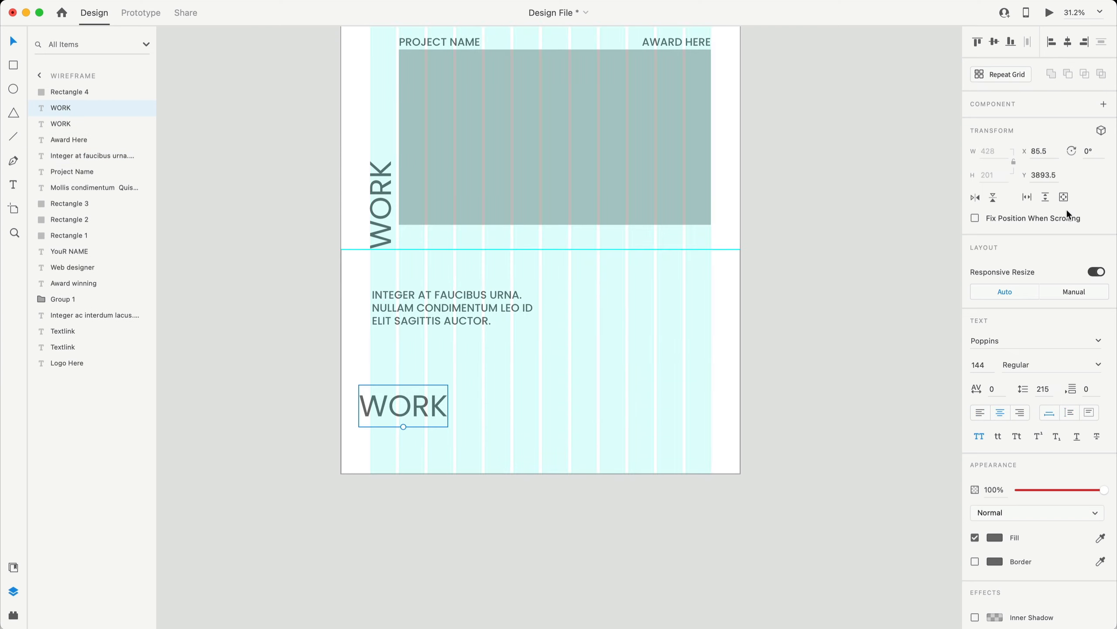
- Move the horizontal WORK copy down and right within the bottom section
{"action": "left_click", "coordinate": [1092, 151]}
{"action": "left_click", "coordinate": [799, 361]}
{"action": "scroll", "coordinate": [670, 421], "scroll_direction": "up", "scroll_amount": 5}
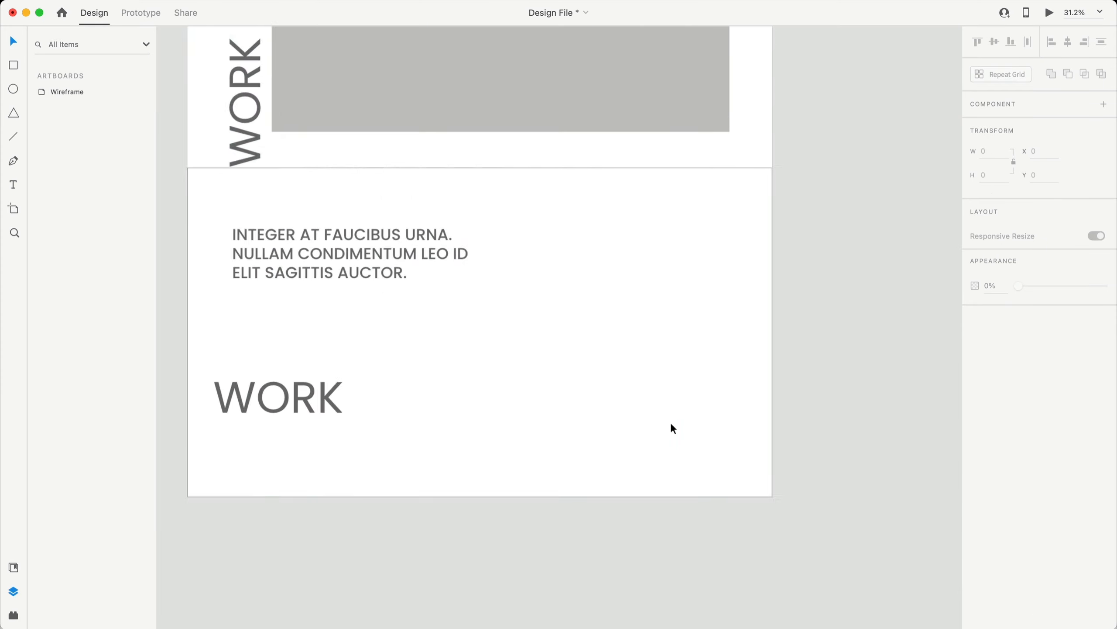
{"action": "scroll", "coordinate": [666, 418], "scroll_direction": "left", "scroll_amount": 3}
{"action": "left_click_drag", "start_coordinate": [299, 409], "coordinate": [331, 488]}
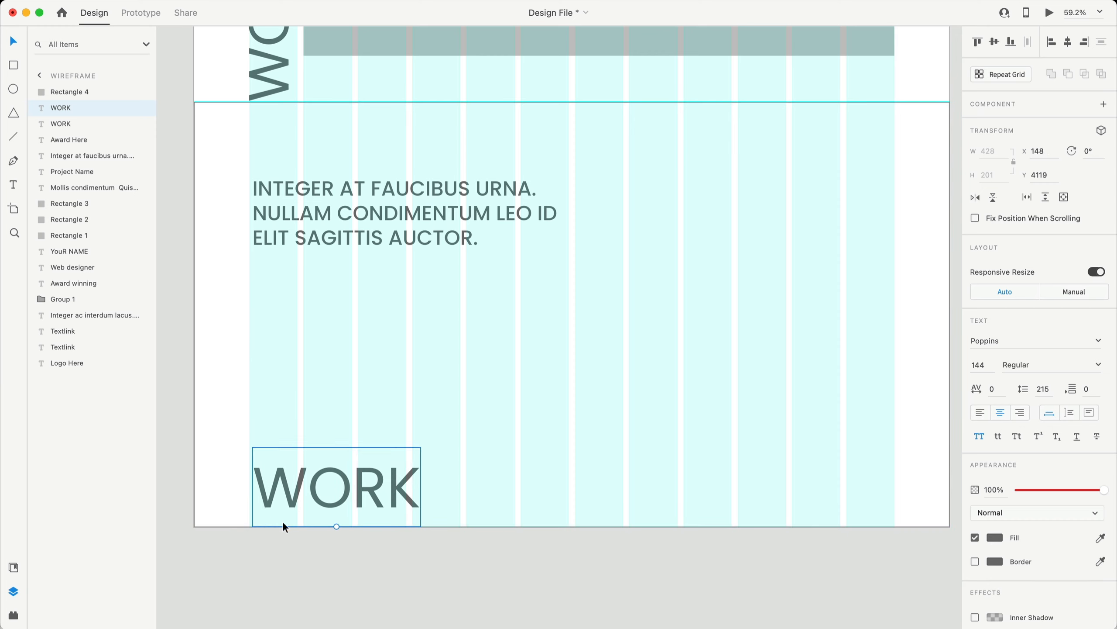
- Change the copy to '14' at size 288 in the bottom-left column, with a paragraph copy beside it
{"action": "double_click", "coordinate": [341, 487]}
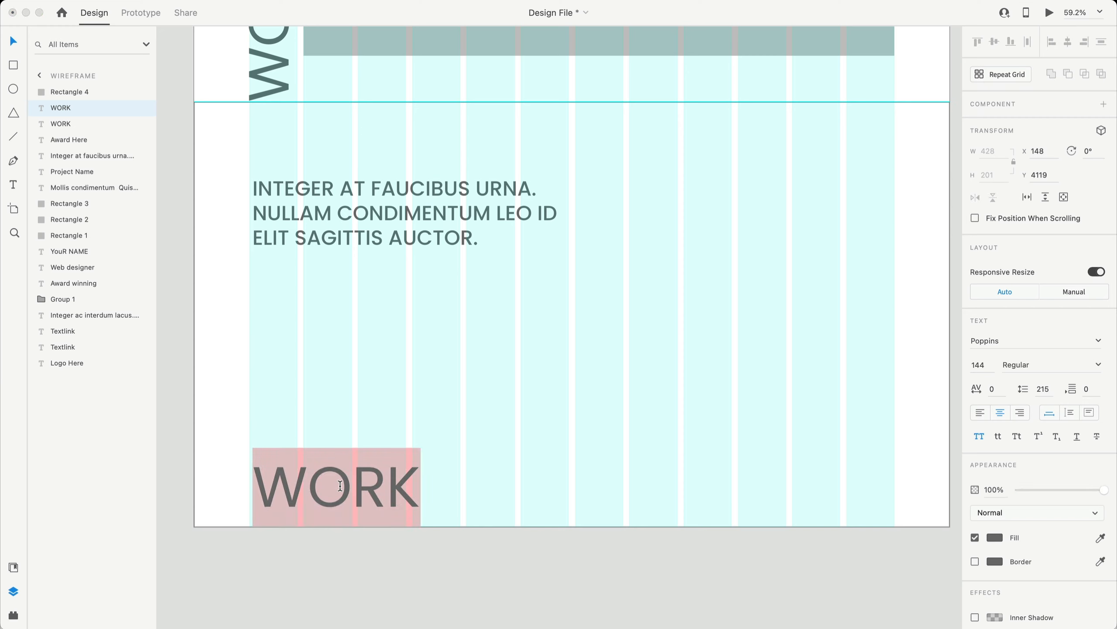
{"action": "type", "text": "14"}
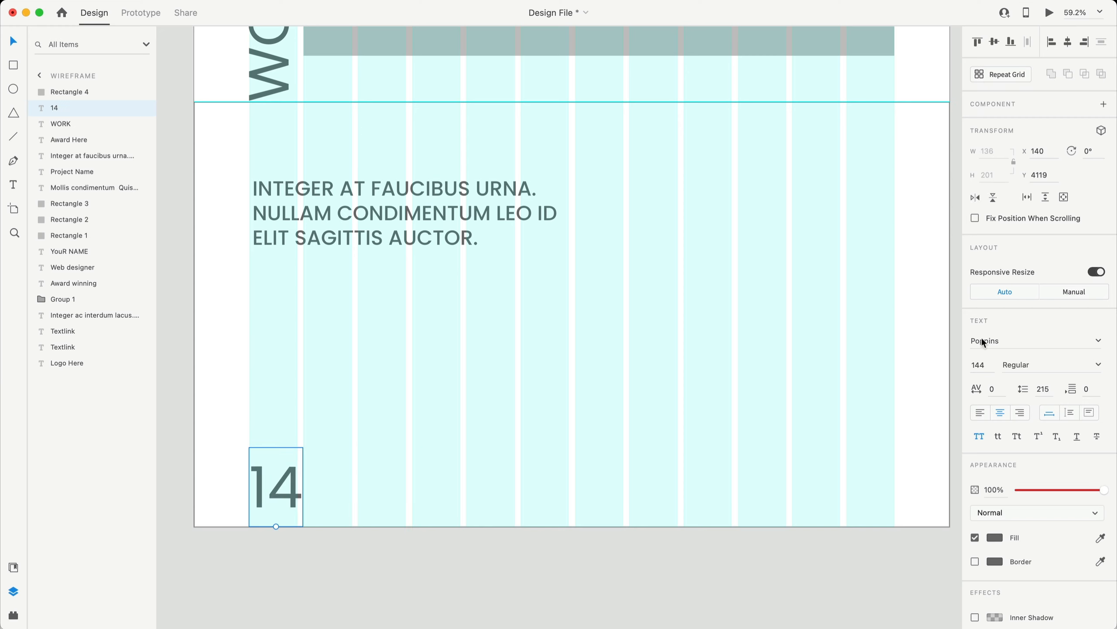
{"action": "left_click", "coordinate": [988, 361]}
{"action": "type", "text": "288"}
{"action": "key", "text": "Return"}
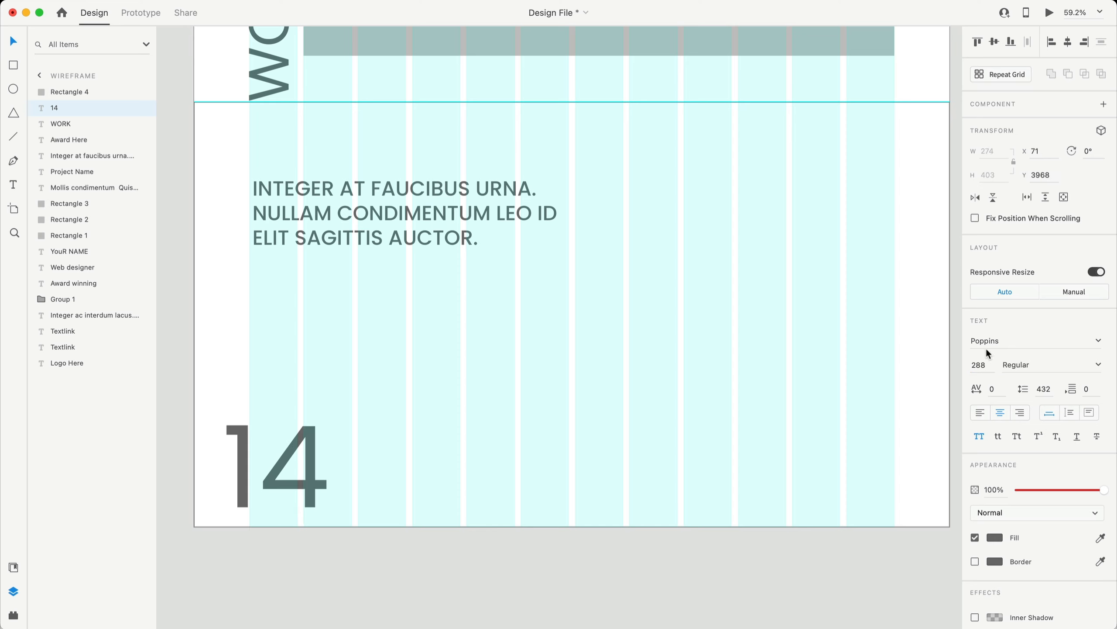
{"action": "left_click_drag", "start_coordinate": [273, 518], "coordinate": [301, 496]}
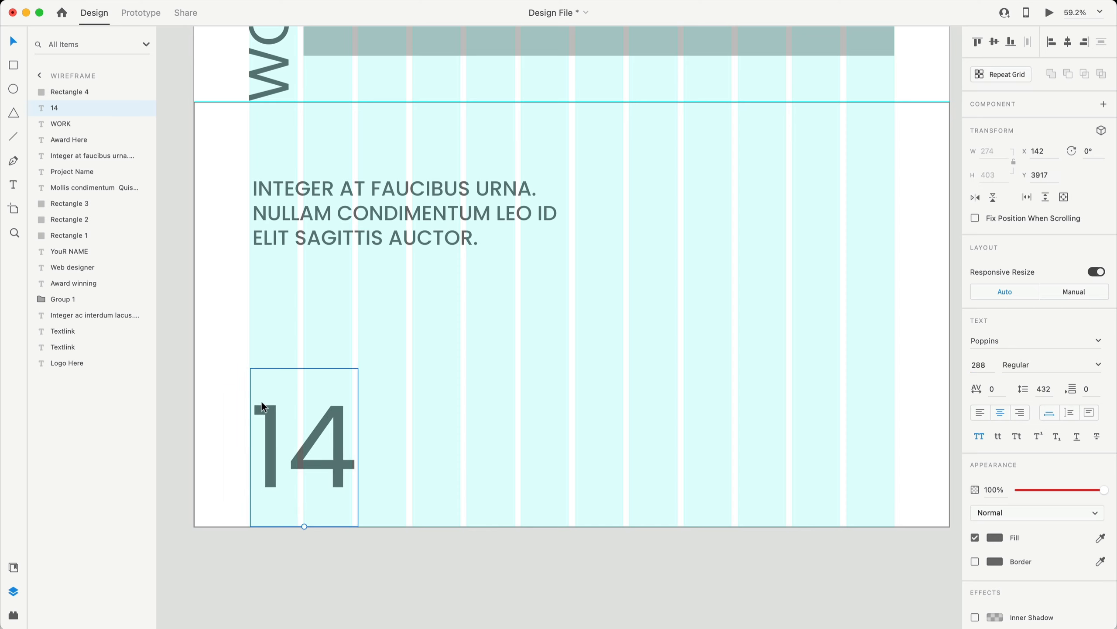
{"action": "left_click_drag", "start_coordinate": [384, 215], "coordinate": [511, 412], "text": "alt"}
- Retype the paragraph copy as 'PROJECTS Completed' and shift it slightly right
{"action": "double_click", "coordinate": [512, 412]}
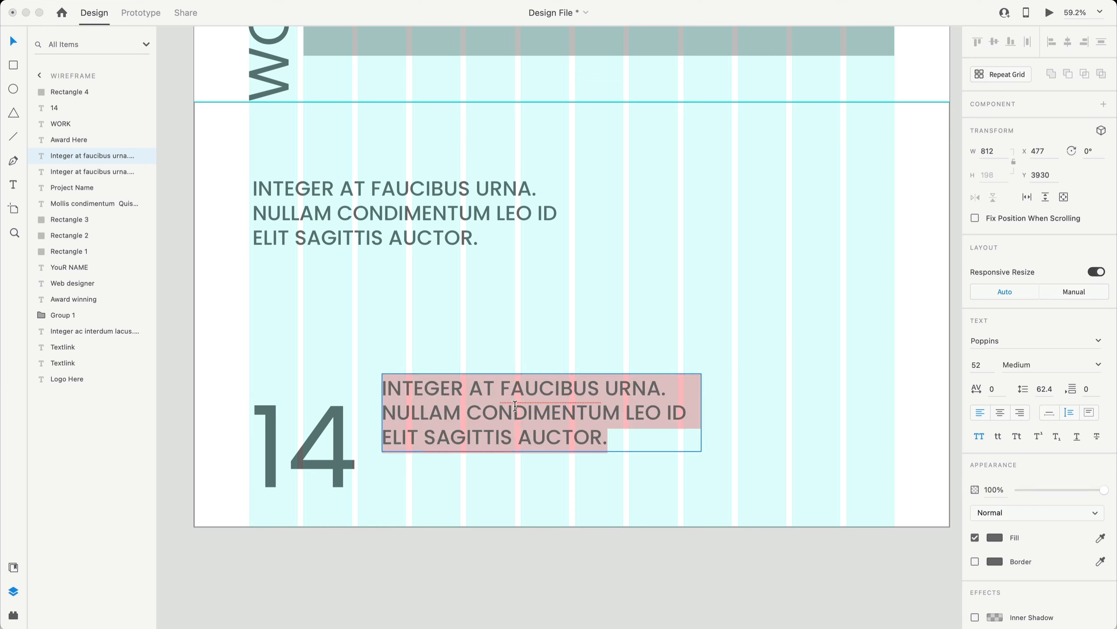
{"action": "type", "text": "PROJECTS Completed"}
{"action": "left_click", "coordinate": [1052, 413]}
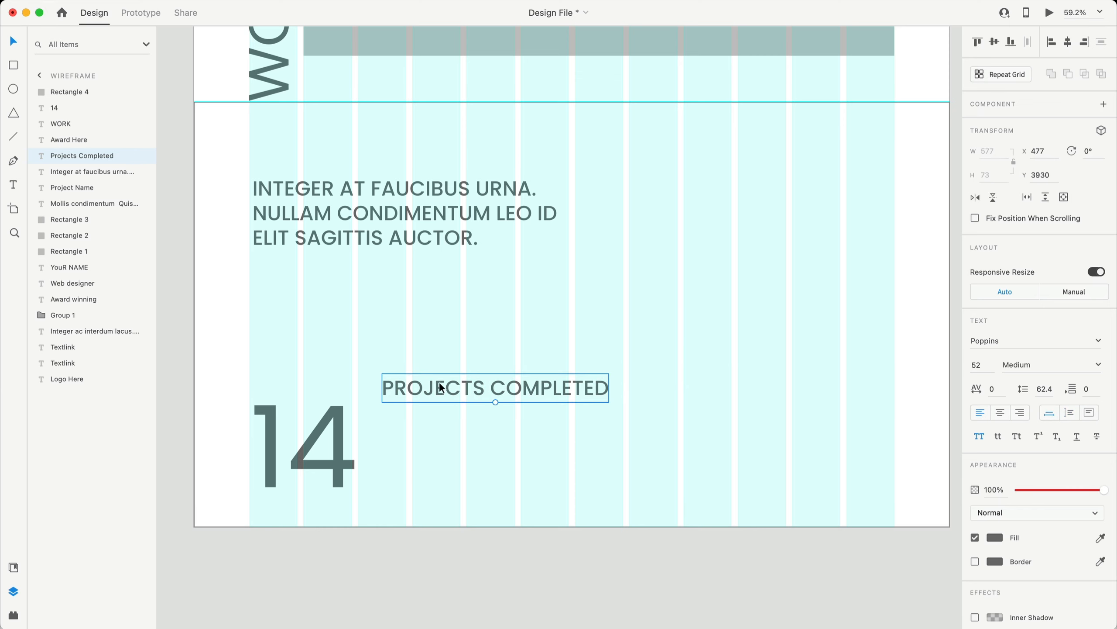
{"action": "left_click_drag", "start_coordinate": [450, 391], "coordinate": [489, 406]}
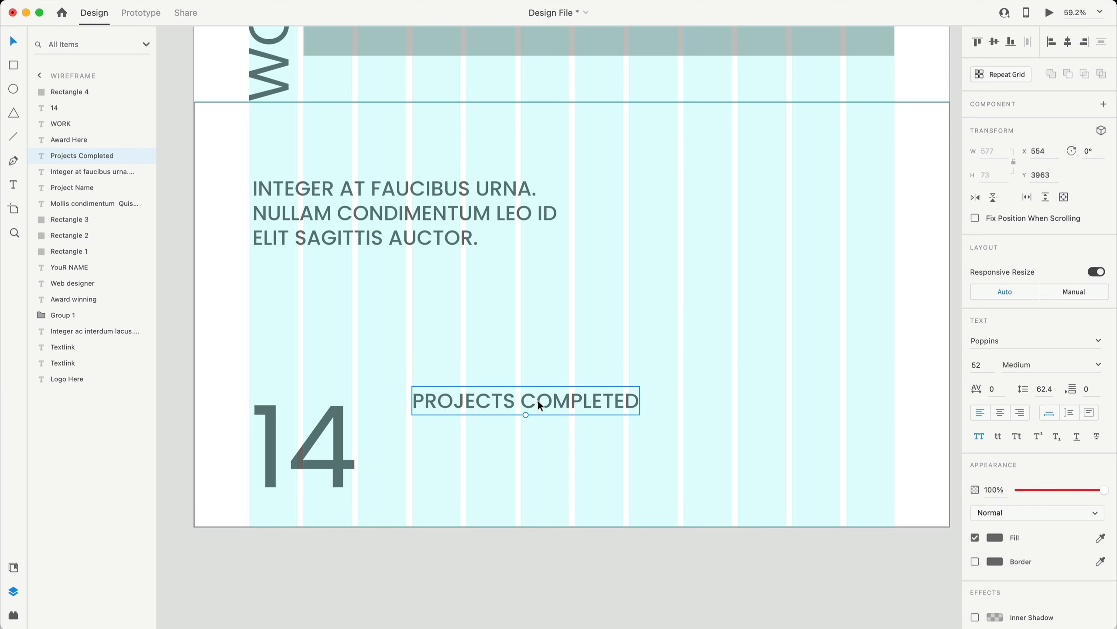
{"action": "left_click_drag", "start_coordinate": [545, 402], "coordinate": [534, 410]}
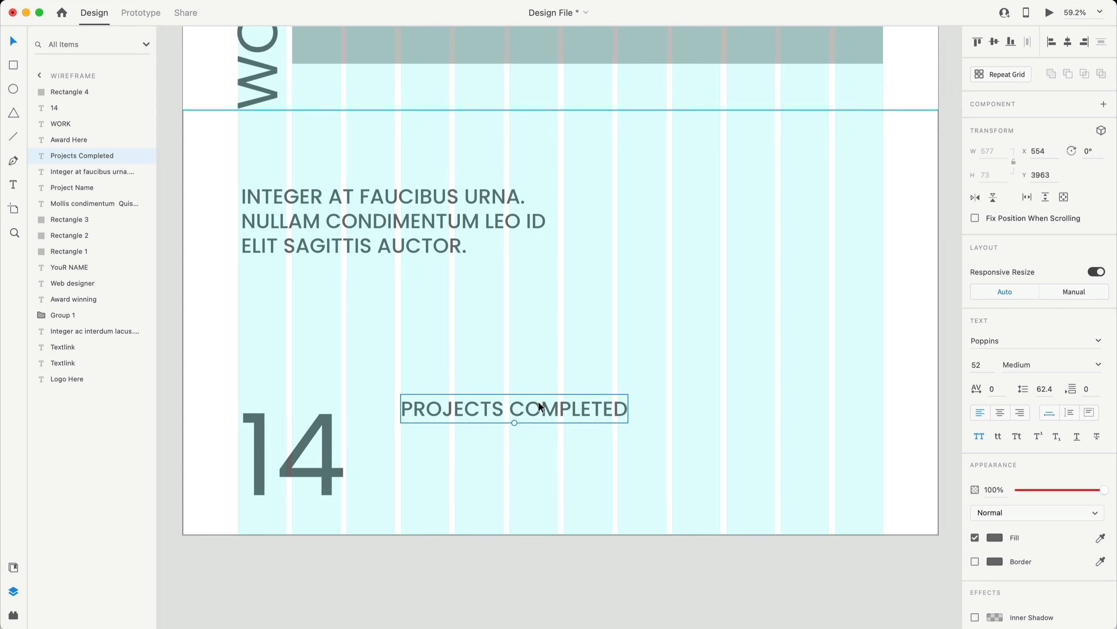
- Set the label to font size 18 and place it beside the 14, 60 px away
{"action": "left_click", "coordinate": [984, 363]}
{"action": "type", "text": "18"}
{"action": "key", "text": "Return"}
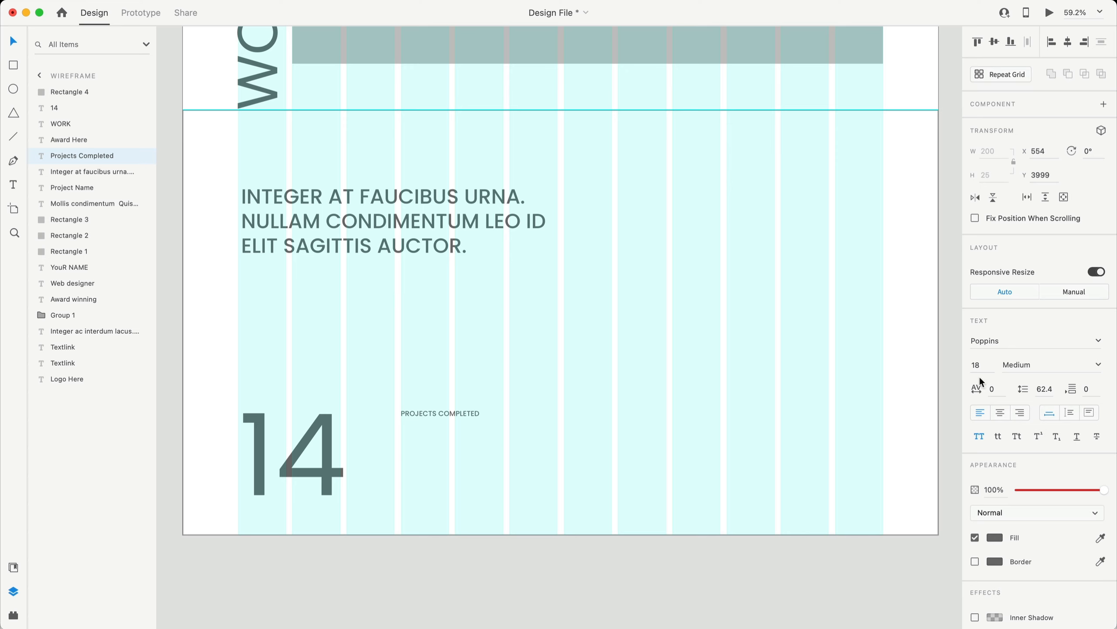
{"action": "left_click", "coordinate": [1042, 364]}
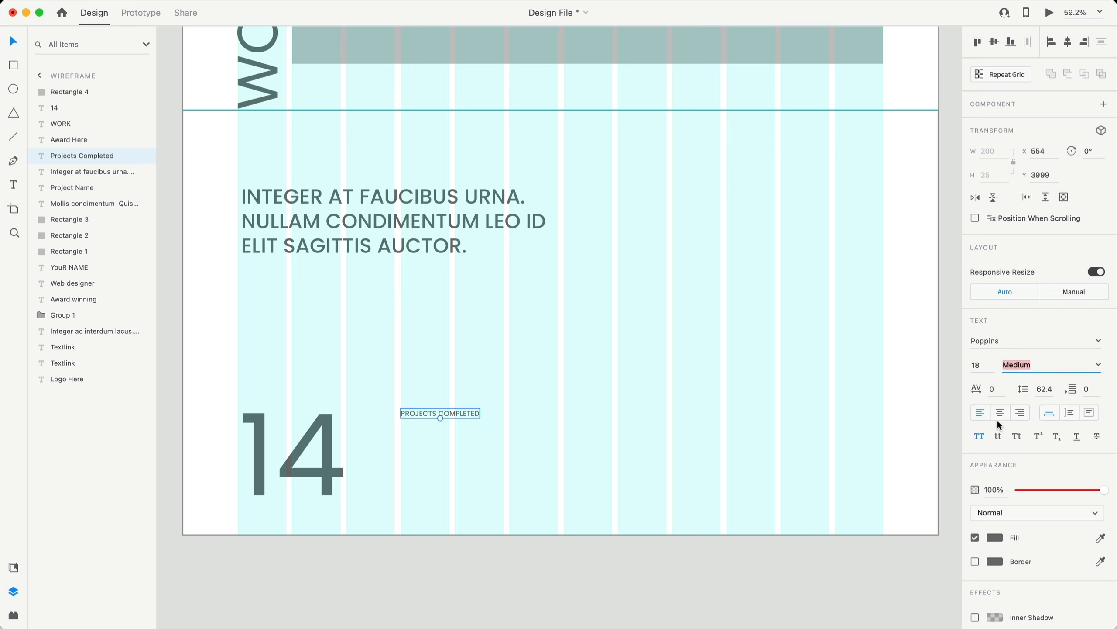
{"action": "left_click", "coordinate": [519, 448]}
{"action": "left_click_drag", "start_coordinate": [444, 409], "coordinate": [404, 442]}
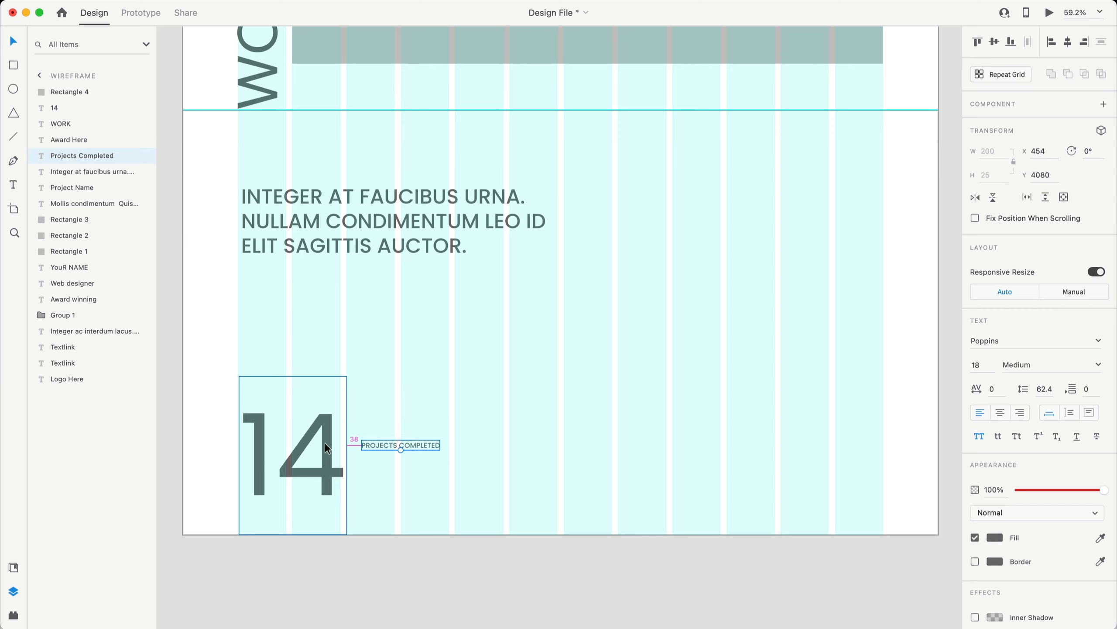
{"action": "key", "text": "Right"}
{"action": "key", "text": "Right"}
{"action": "key", "text": "Right"}
{"action": "key", "text": "Right"}
{"action": "key", "text": "Right"}
{"action": "key", "text": "Right"}
{"action": "key", "text": "Right"}
{"action": "key", "text": "Right"}
{"action": "key", "text": "Right"}
{"action": "key", "text": "Right"}
{"action": "key", "text": "Right"}
{"action": "key", "text": "Right"}
{"action": "key", "text": "Right"}
{"action": "key", "text": "Right"}
{"action": "key", "text": "Right"}
{"action": "key", "text": "Right"}
{"action": "key", "text": "Right"}
{"action": "key", "text": "Right"}
{"action": "key", "text": "Right"}
{"action": "key", "text": "Right"}
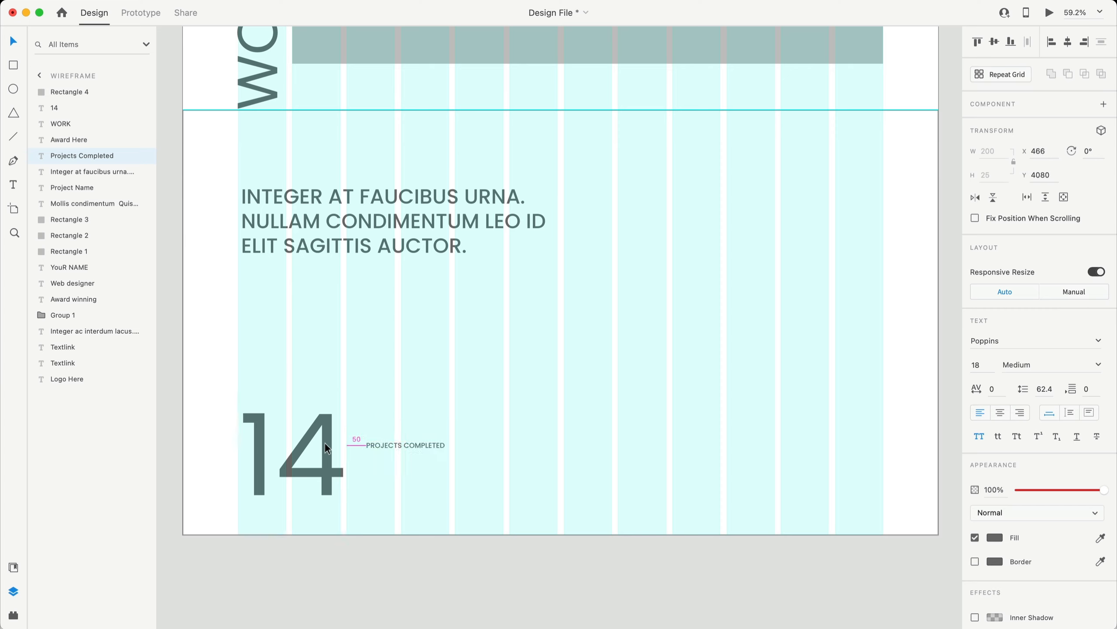
{"action": "left_click", "coordinate": [330, 542]}
- Copy the heading below PROJECTS COMPLETED and make it size 18, line height 27, Regular weight
{"action": "left_click_drag", "start_coordinate": [294, 200], "coordinate": [421, 469]}
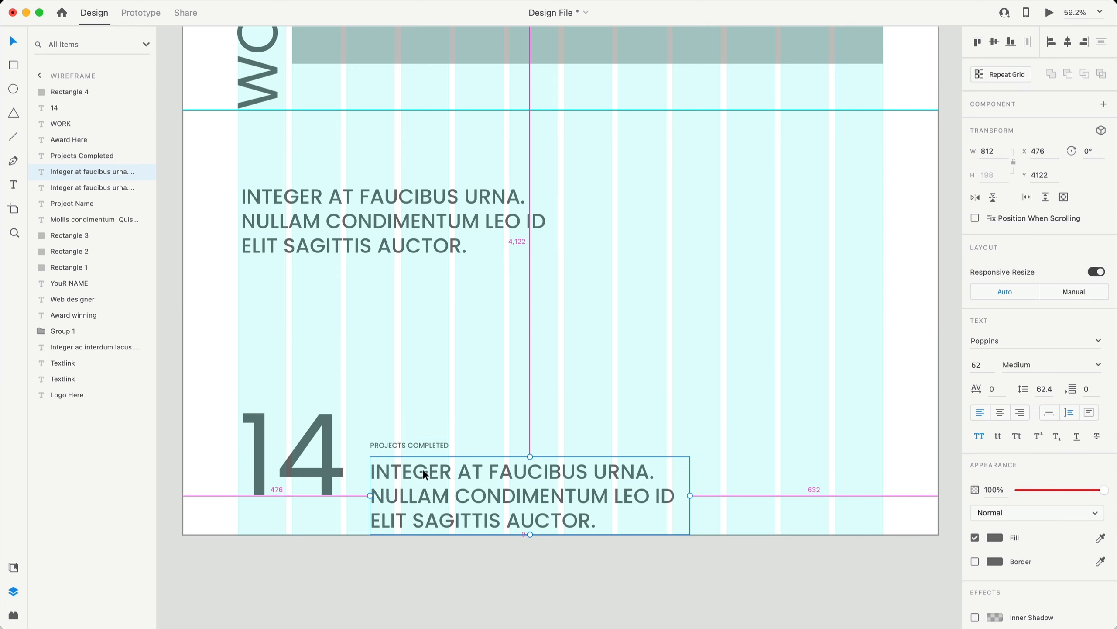
{"action": "scroll", "coordinate": [511, 367], "scroll_direction": "down", "scroll_amount": 2}
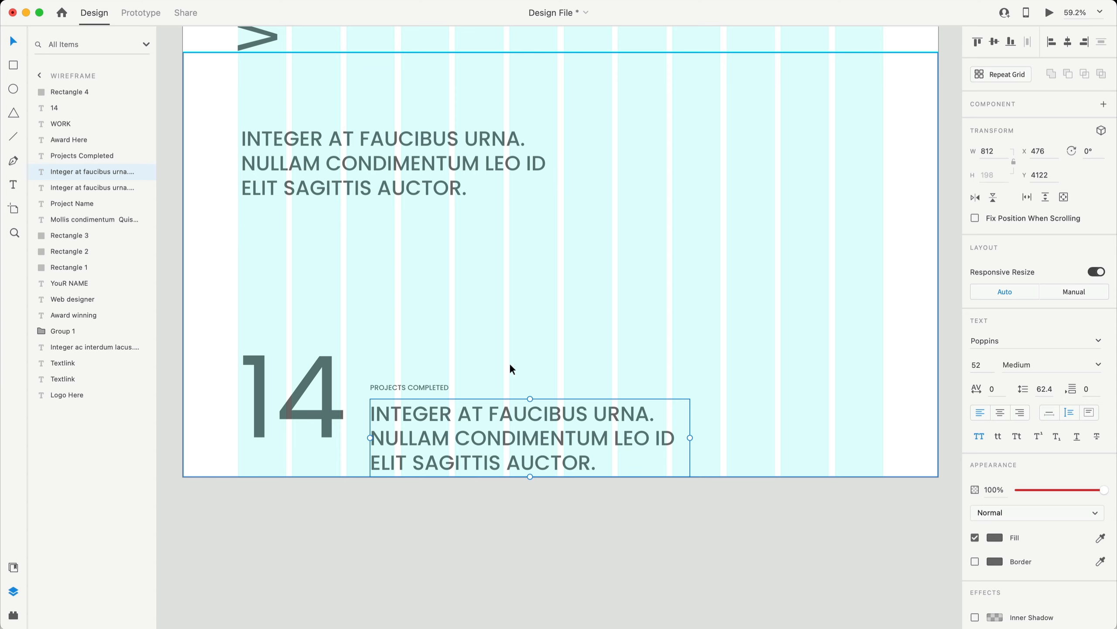
{"action": "left_click", "coordinate": [981, 365]}
{"action": "type", "text": "18"}
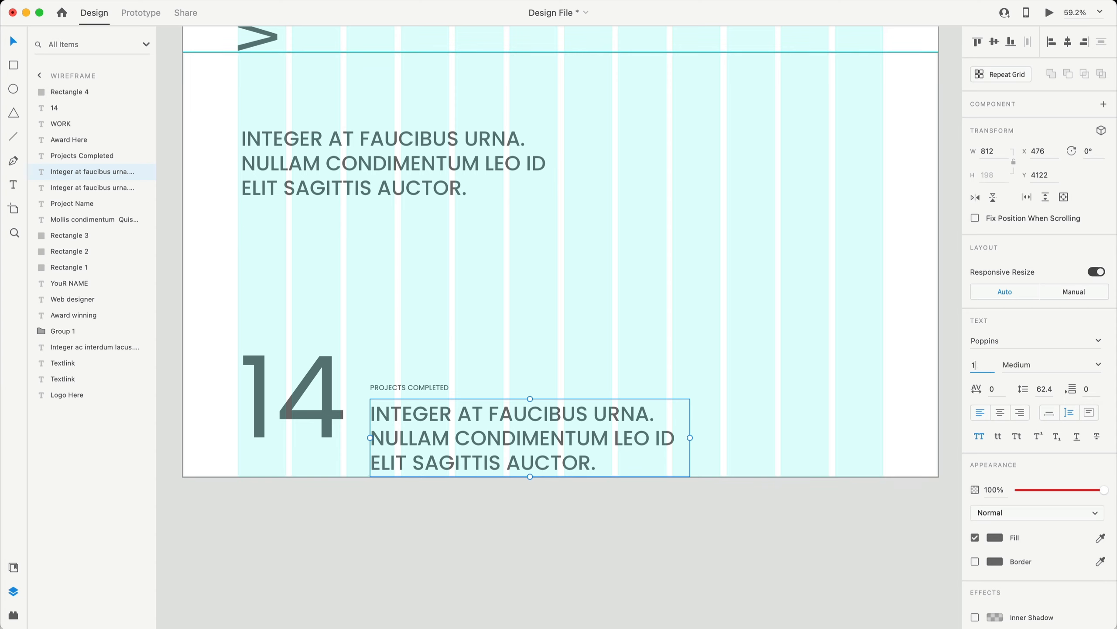
{"action": "key", "text": "Return"}
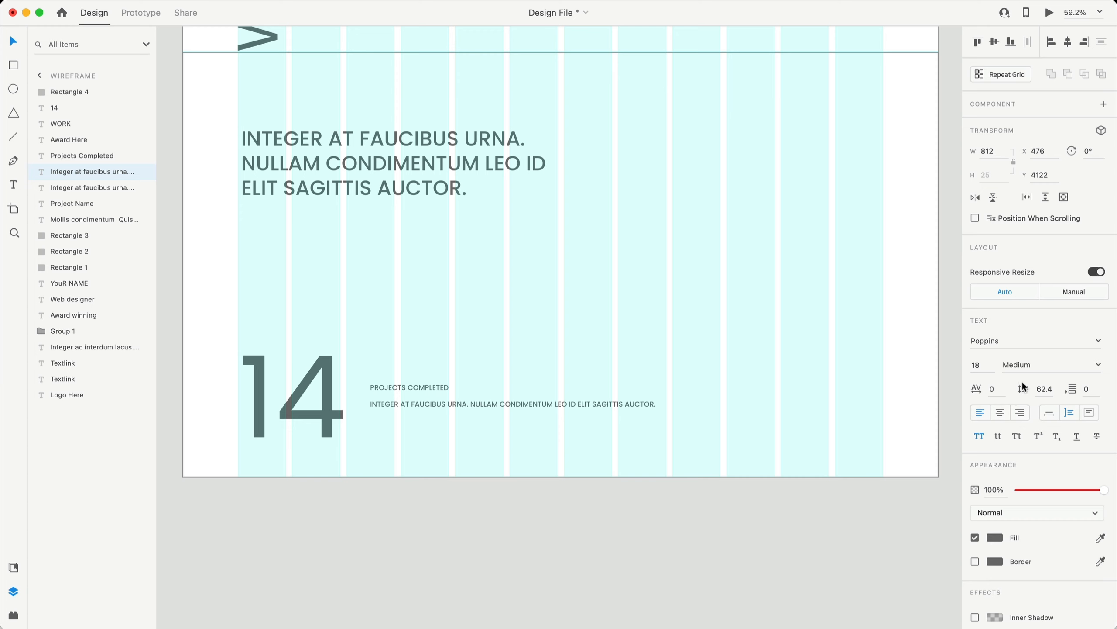
{"action": "left_click", "coordinate": [1049, 387]}
{"action": "type", "text": "18"}
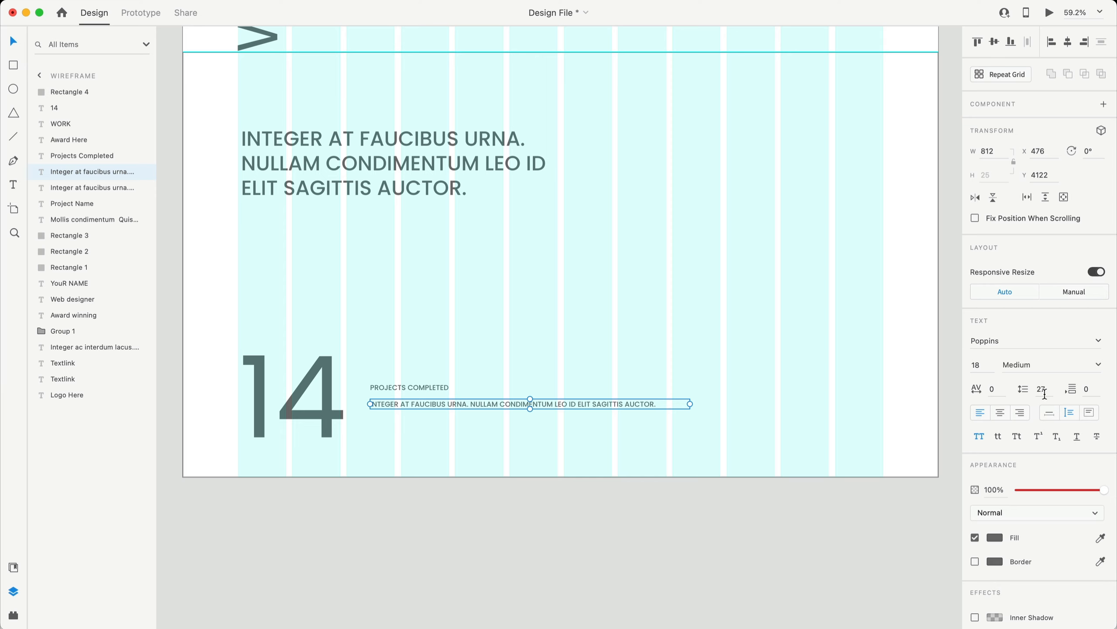
{"action": "left_click", "coordinate": [1051, 366]}
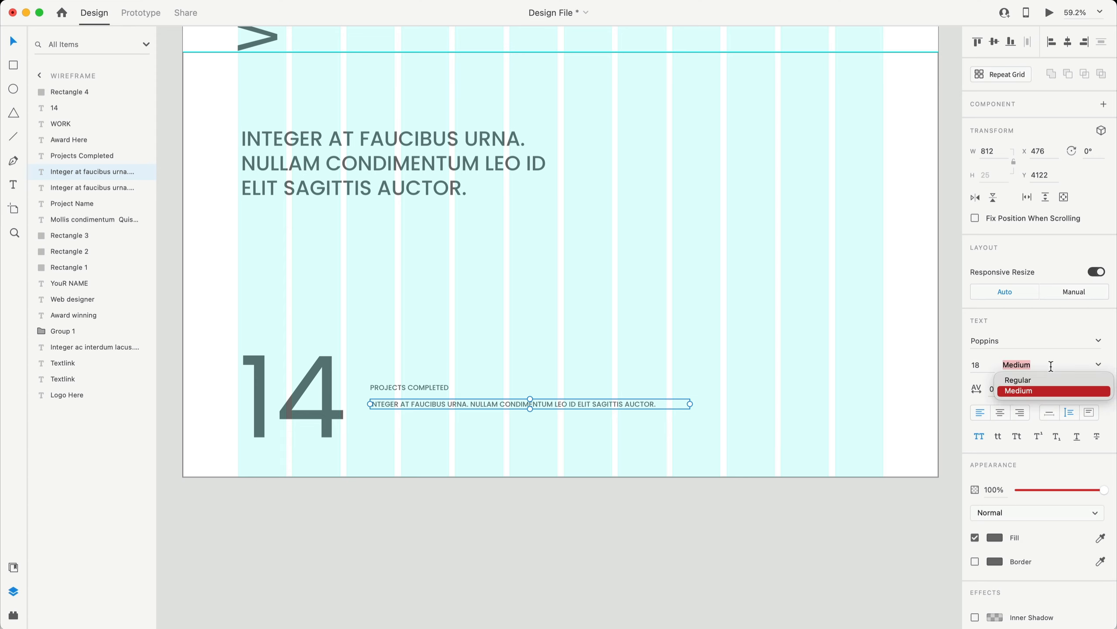
{"action": "left_click", "coordinate": [1030, 379]}
- Narrow the paragraph to two lines and align it with the label beside the 14
{"action": "left_click_drag", "start_coordinate": [659, 408], "coordinate": [558, 409]}
{"action": "scroll", "coordinate": [674, 436], "scroll_direction": "up", "scroll_amount": 3}
{"action": "scroll", "coordinate": [440, 437], "scroll_direction": "left", "scroll_amount": 1}
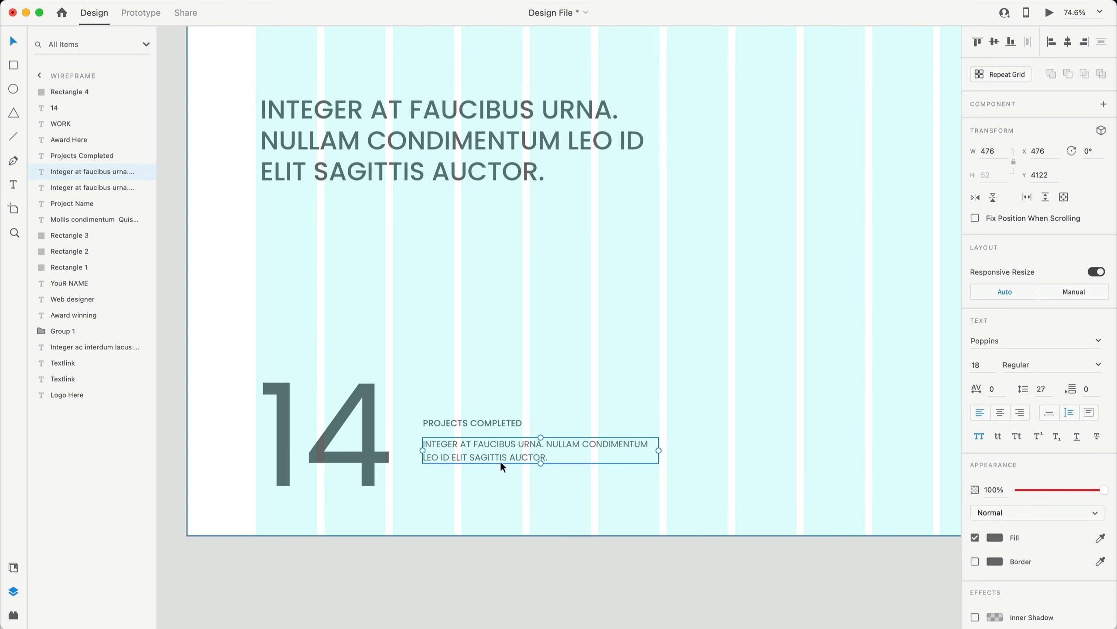
{"action": "scroll", "coordinate": [552, 407], "scroll_direction": "up", "scroll_amount": 3}
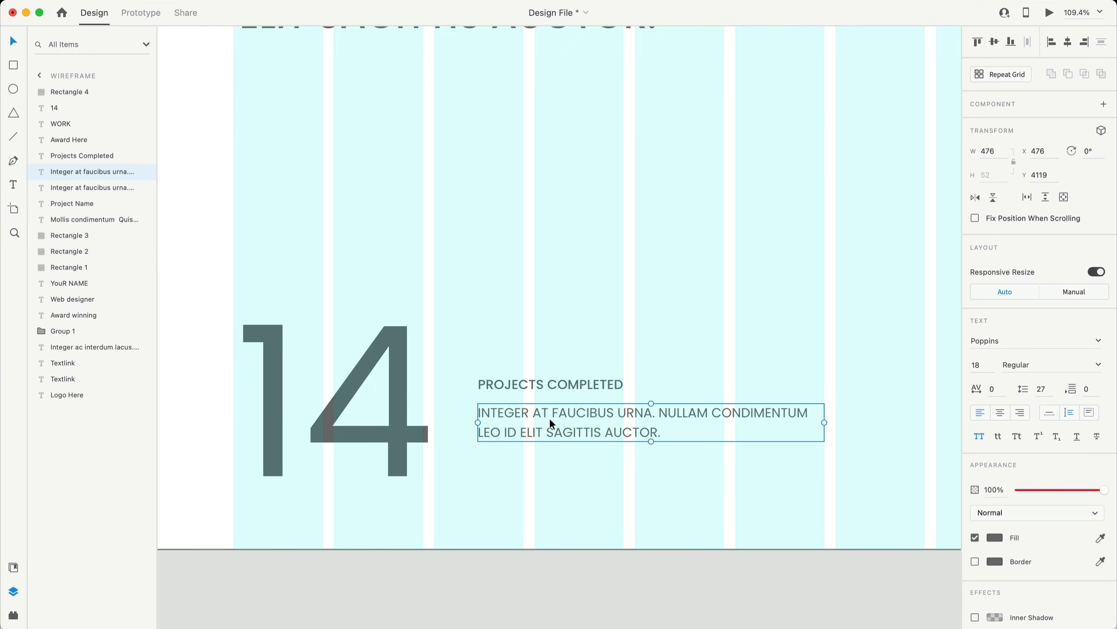
{"action": "left_click_drag", "start_coordinate": [550, 417], "coordinate": [549, 413]}
{"action": "scroll", "coordinate": [544, 449], "scroll_direction": "down", "scroll_amount": 4}
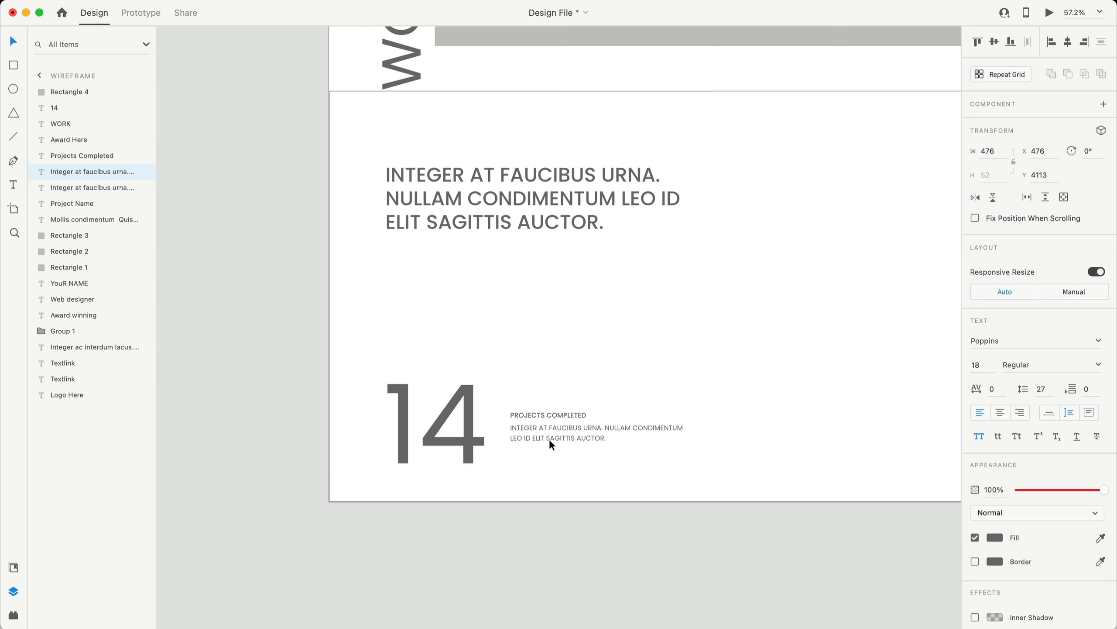
{"action": "left_click", "coordinate": [550, 416], "text": "shift"}
{"action": "left_click_drag", "start_coordinate": [543, 436], "coordinate": [543, 434]}
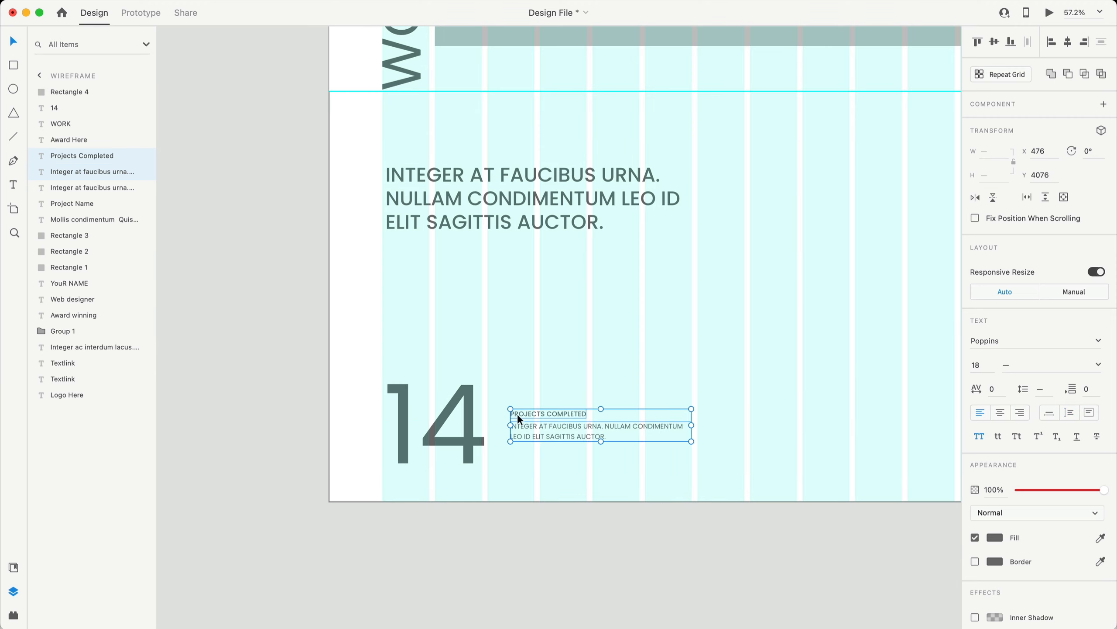
- Turn off uppercase so the description reads in sentence case
{"action": "left_click", "coordinate": [461, 435]}
{"action": "left_click", "coordinate": [546, 423]}
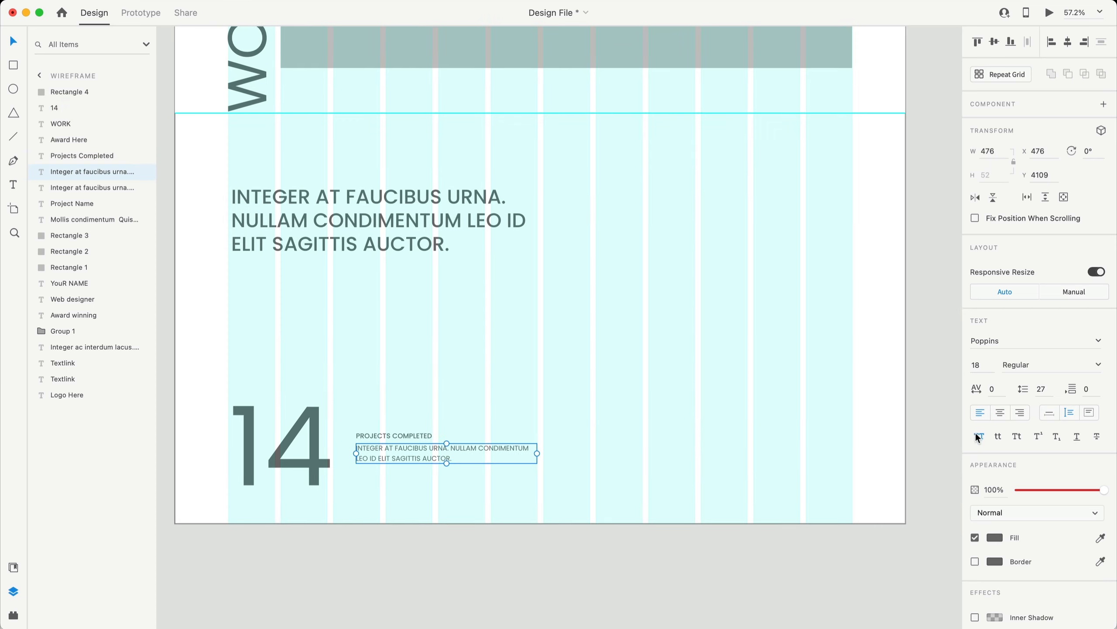
{"action": "left_click", "coordinate": [977, 436]}
{"action": "left_click", "coordinate": [542, 565]}
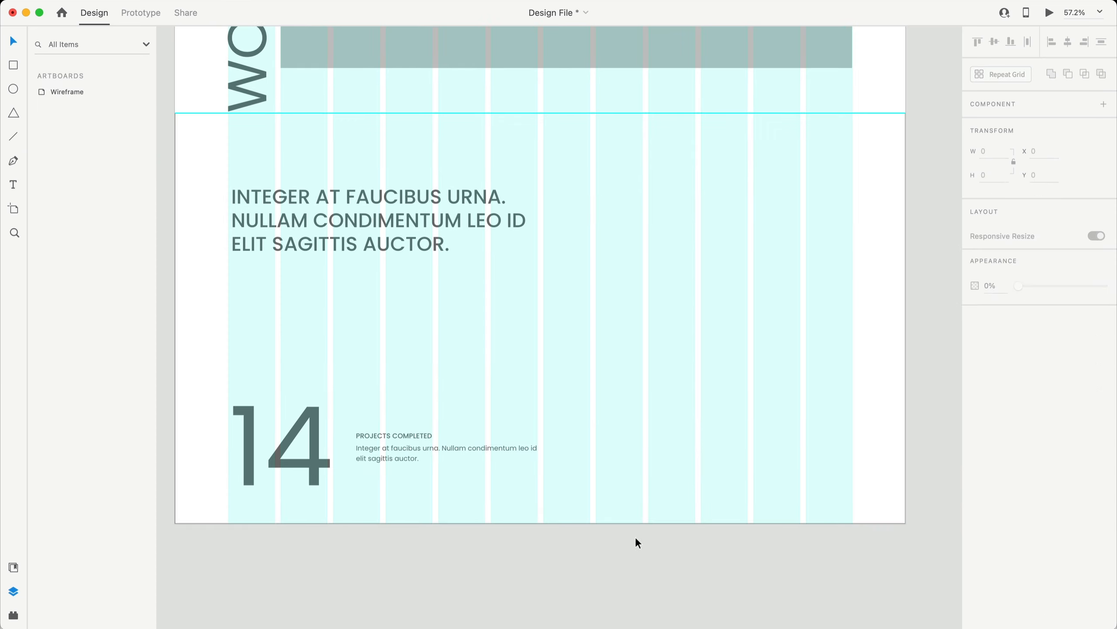
{"action": "scroll", "coordinate": [635, 536], "scroll_direction": "left", "scroll_amount": 2}
{"action": "scroll", "coordinate": [543, 397], "scroll_direction": "down", "scroll_amount": 3}
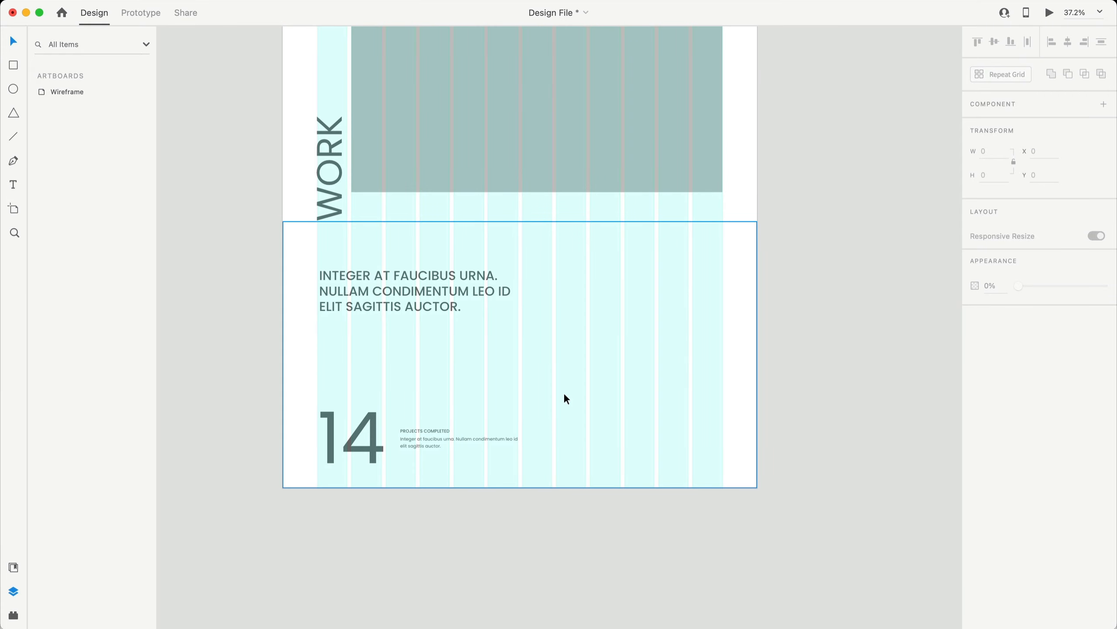
- Increase the Wireframe artboard height by +720, from 4320 to 5040
{"action": "scroll", "coordinate": [567, 383], "scroll_direction": "up", "scroll_amount": 10}
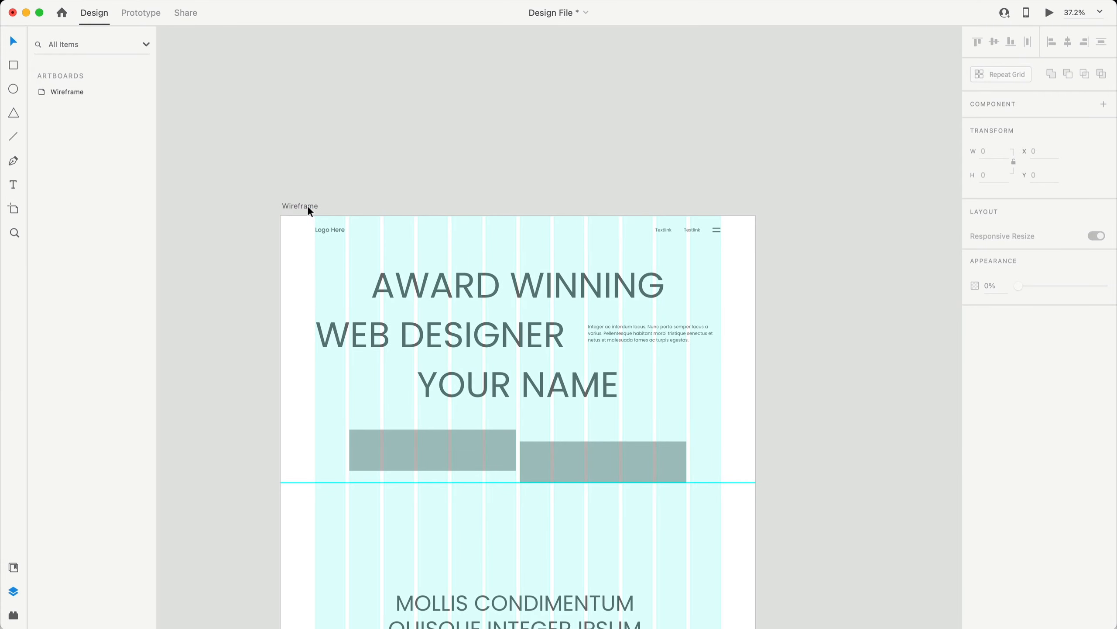
{"action": "left_click", "coordinate": [308, 209]}
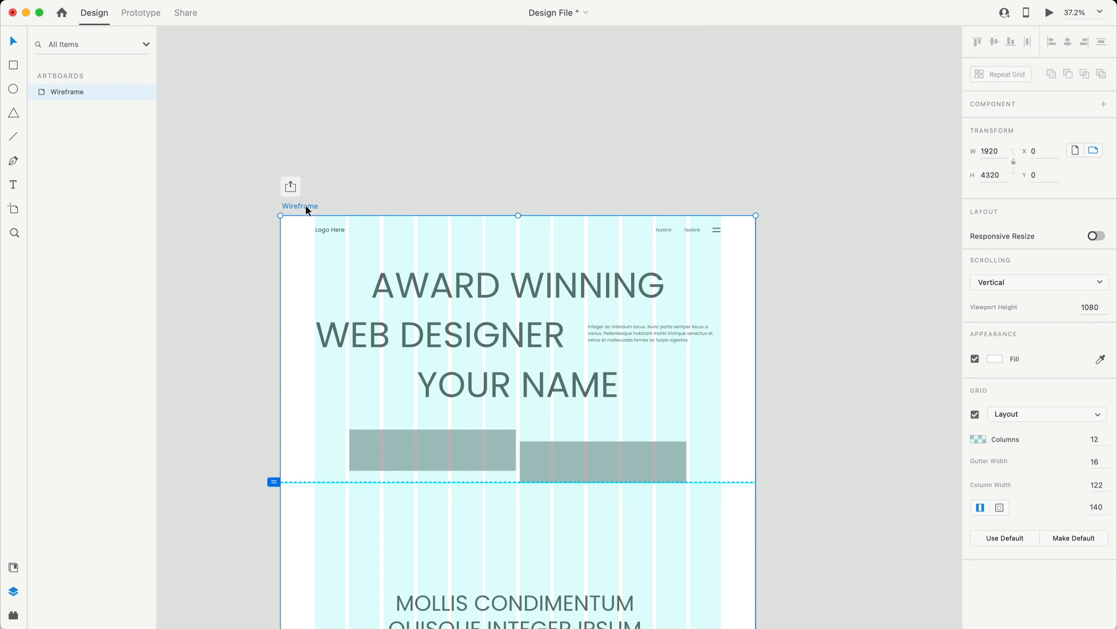
{"action": "left_click", "coordinate": [1007, 173]}
{"action": "left_click", "coordinate": [1006, 175]}
{"action": "type", "text": "+720"}
{"action": "key", "text": "Return"}
- Drag a horizontal guide from the ruler to just below the stats section
{"action": "scroll", "coordinate": [952, 194], "scroll_direction": "down", "scroll_amount": 15}
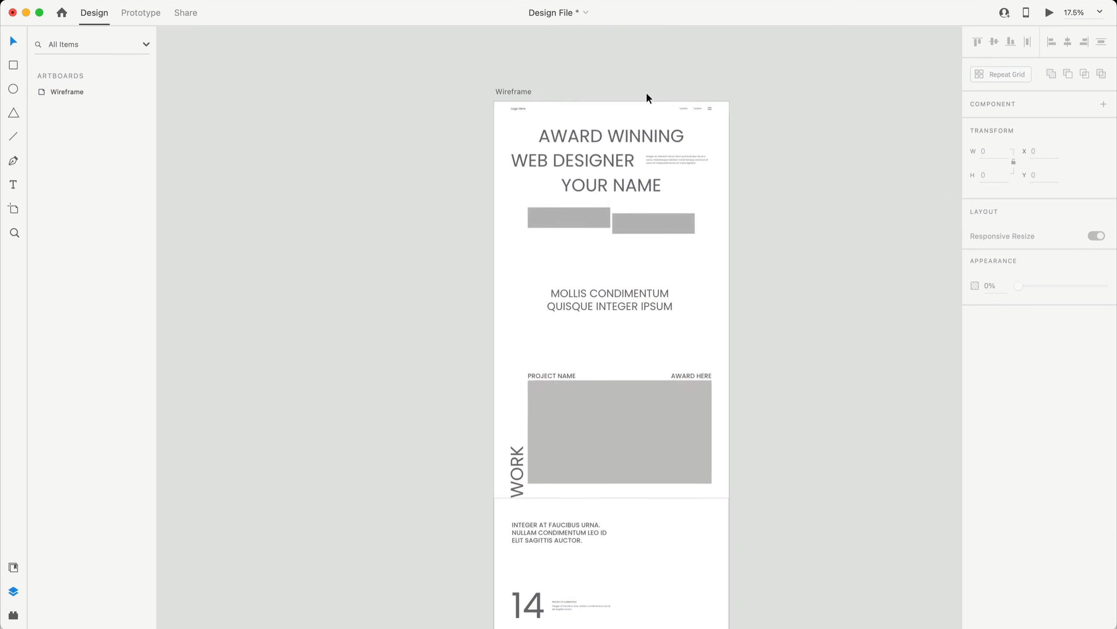
{"action": "scroll", "coordinate": [646, 93], "scroll_direction": "up", "scroll_amount": 2}
{"action": "left_click_drag", "start_coordinate": [661, 101], "coordinate": [649, 400]}
{"action": "scroll", "coordinate": [667, 211], "scroll_direction": "down", "scroll_amount": 7}
{"action": "left_click", "coordinate": [744, 465]}
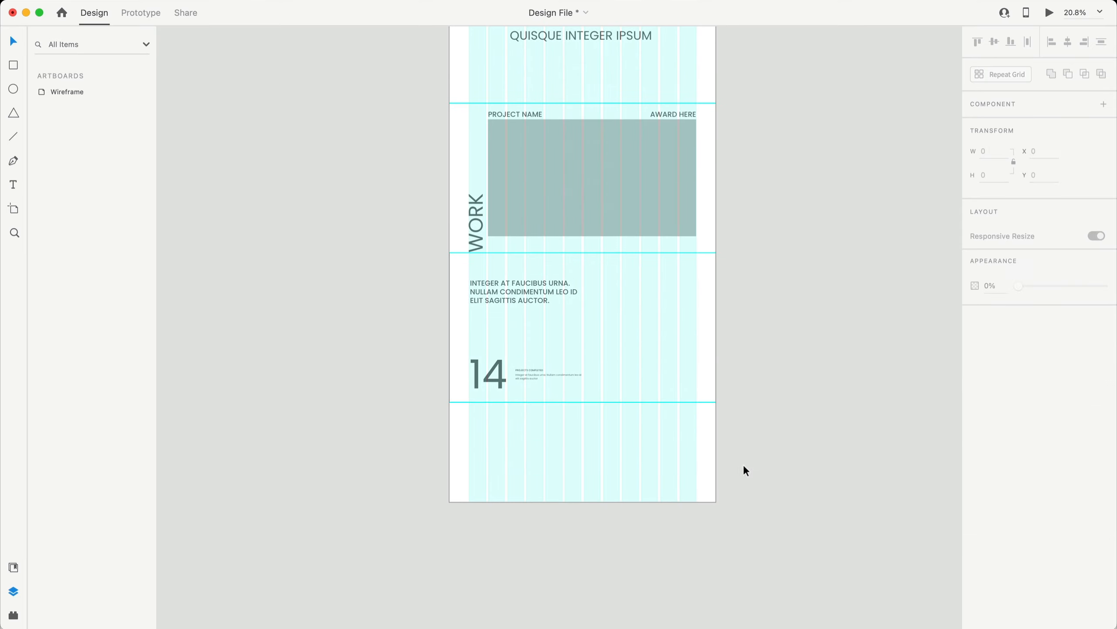
{"action": "scroll", "coordinate": [672, 435], "scroll_direction": "up", "scroll_amount": 3}
{"action": "scroll", "coordinate": [592, 194], "scroll_direction": "down", "scroll_amount": 2}
{"action": "scroll", "coordinate": [605, 182], "scroll_direction": "left", "scroll_amount": 2}
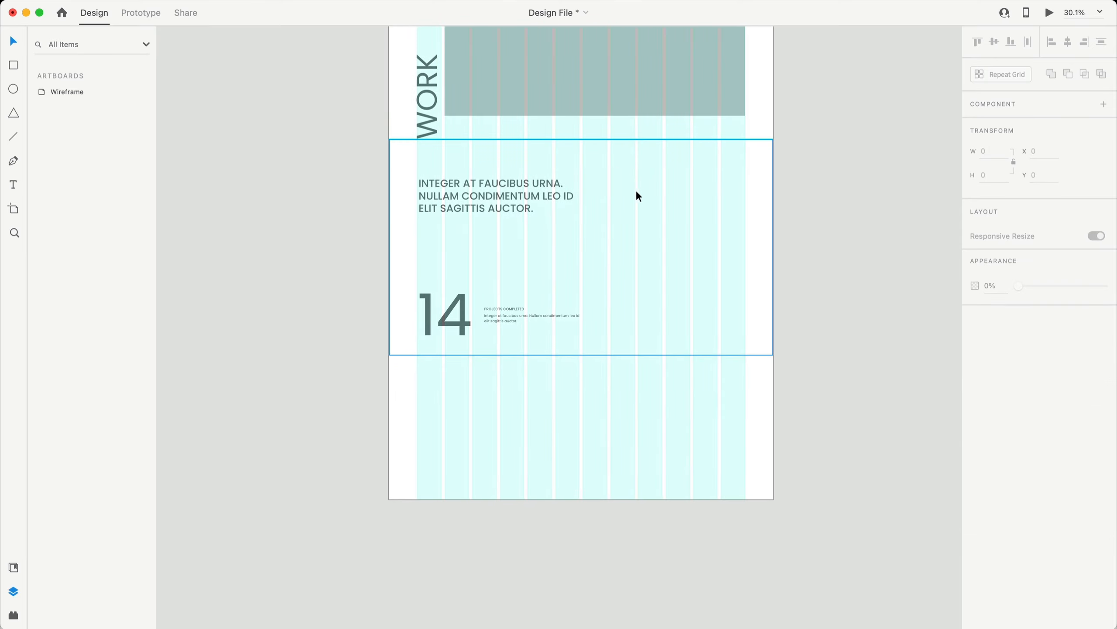
- Move Rectangle 3 to the artboard bottom and resize it to 720 tall
{"action": "left_click_drag", "start_coordinate": [639, 181], "coordinate": [653, 318]}
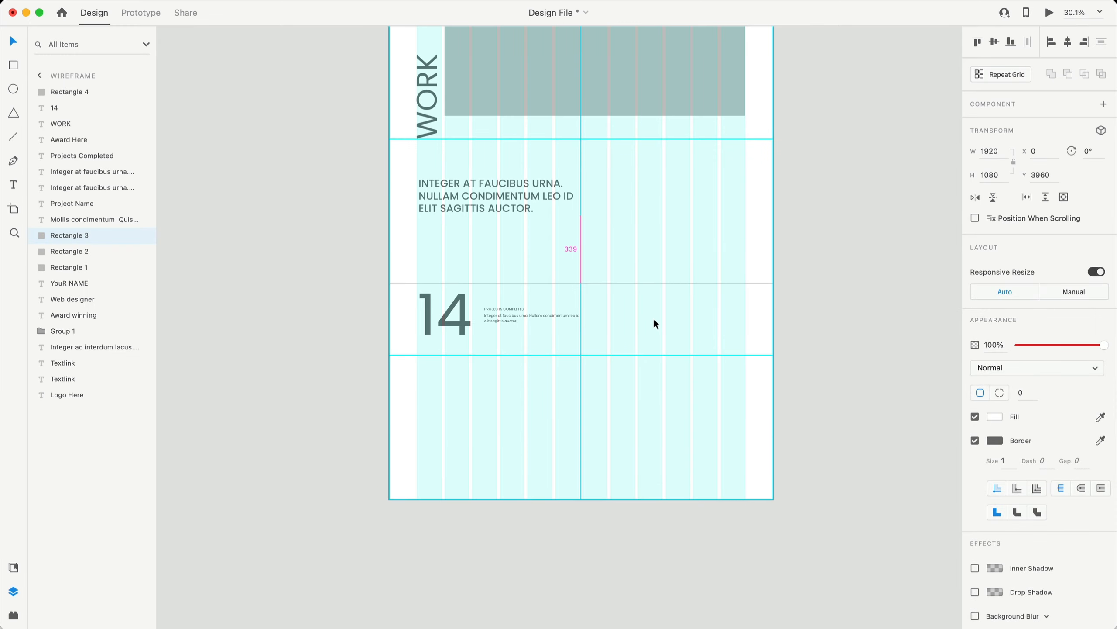
{"action": "left_click_drag", "start_coordinate": [581, 283], "coordinate": [590, 355]}
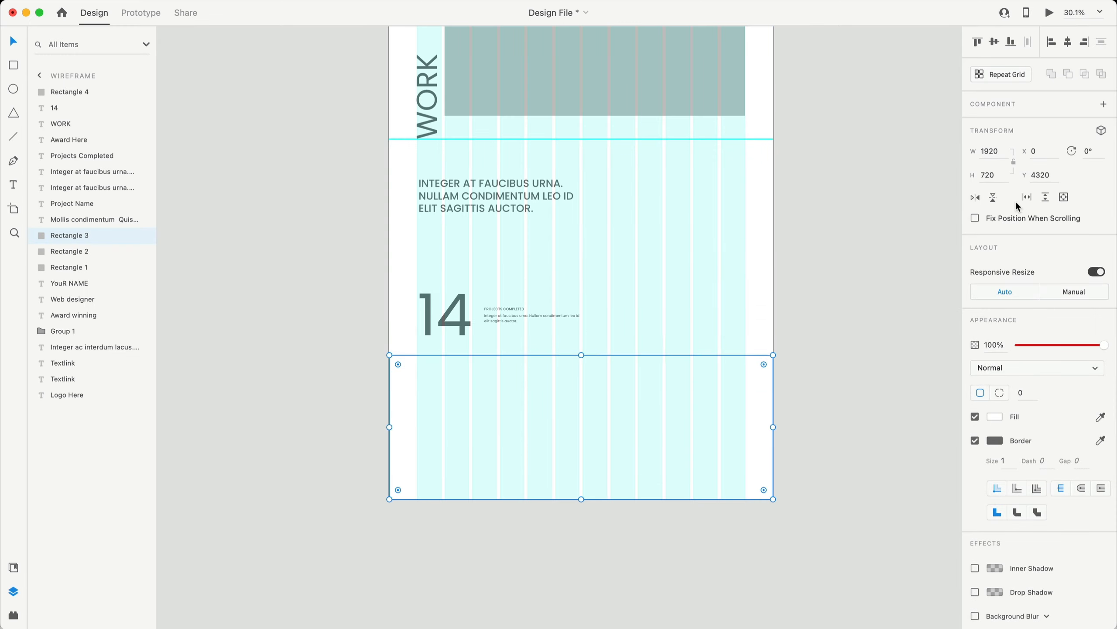
{"action": "left_click", "coordinate": [996, 174]}
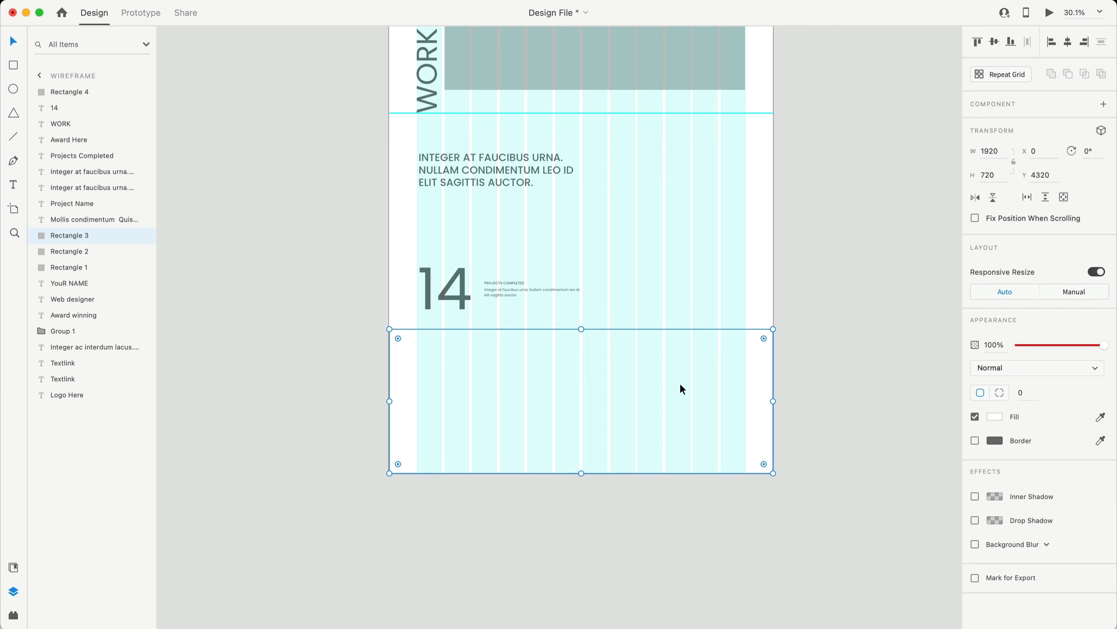
- Fill the bottom rectangle with black
{"action": "left_click", "coordinate": [994, 417]}
{"action": "left_click_drag", "start_coordinate": [894, 402], "coordinate": [821, 475]}
{"action": "left_click", "coordinate": [591, 547]}
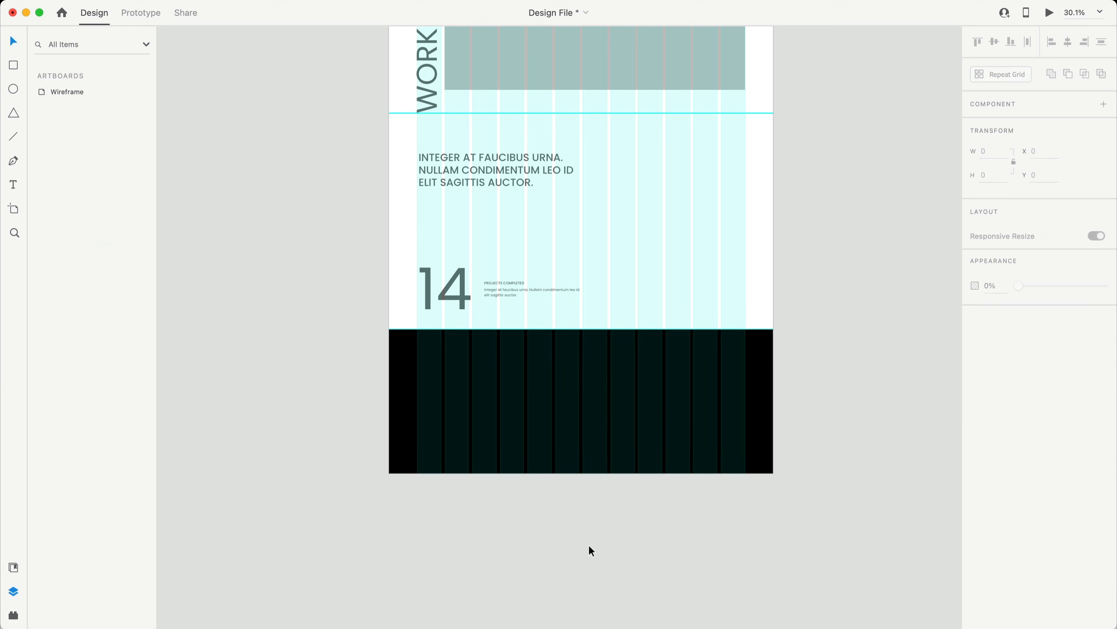
{"action": "scroll", "coordinate": [342, 519], "scroll_direction": "up", "scroll_amount": 2}
{"action": "left_click", "coordinate": [443, 282]}
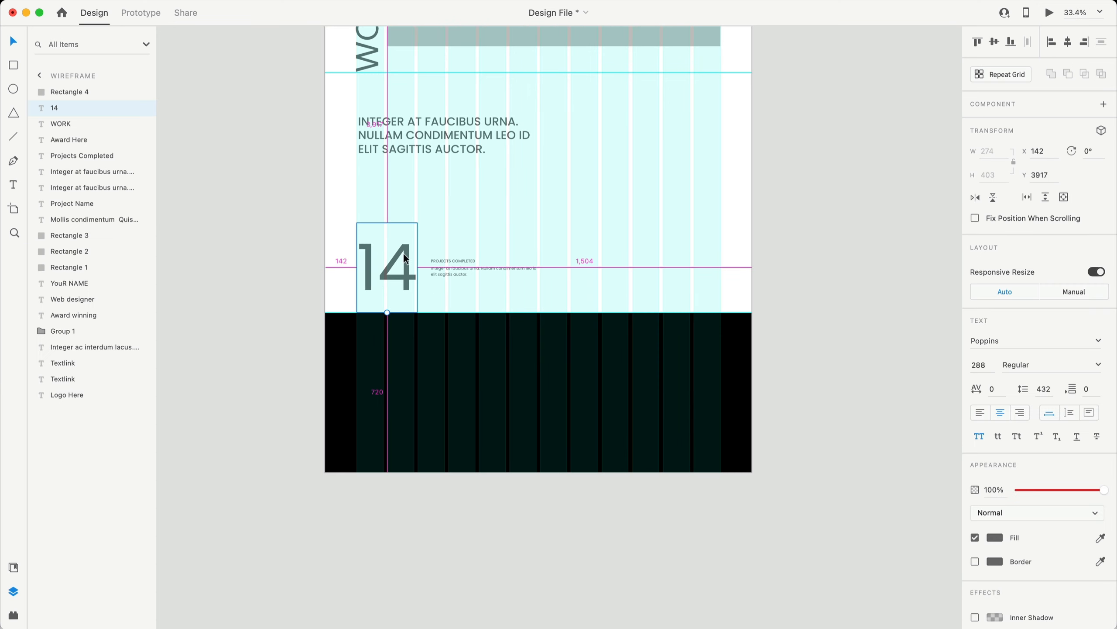
- Copy the 14 into the black band, change it to LET'S TALK, left-aligned on the 140 margin
{"action": "left_click_drag", "start_coordinate": [404, 254], "coordinate": [396, 390]}
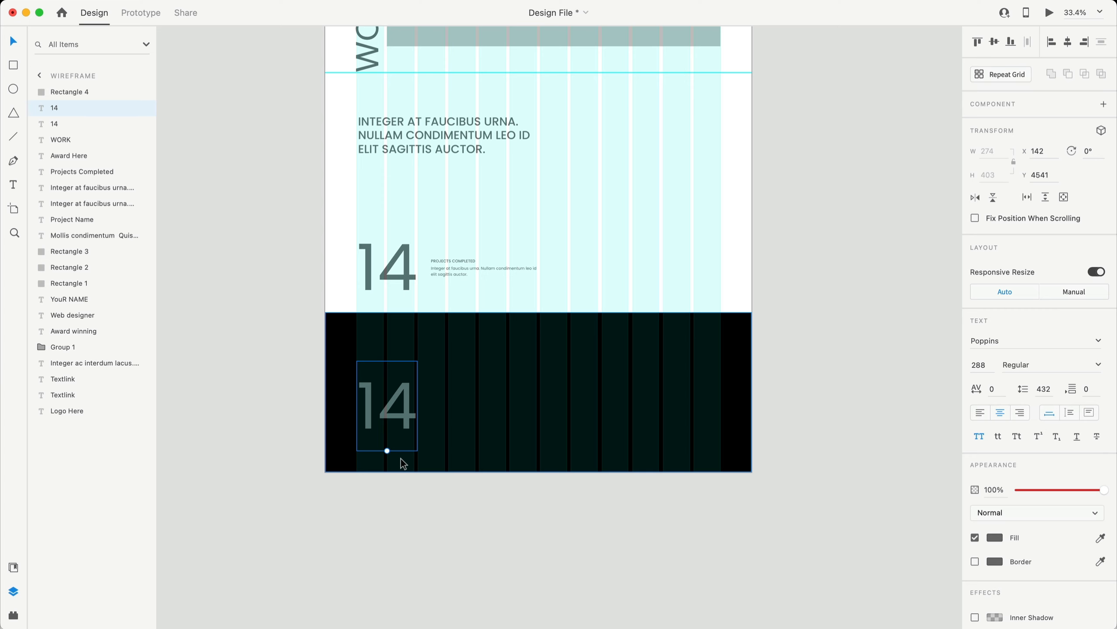
{"action": "scroll", "coordinate": [401, 459], "scroll_direction": "up", "scroll_amount": 2}
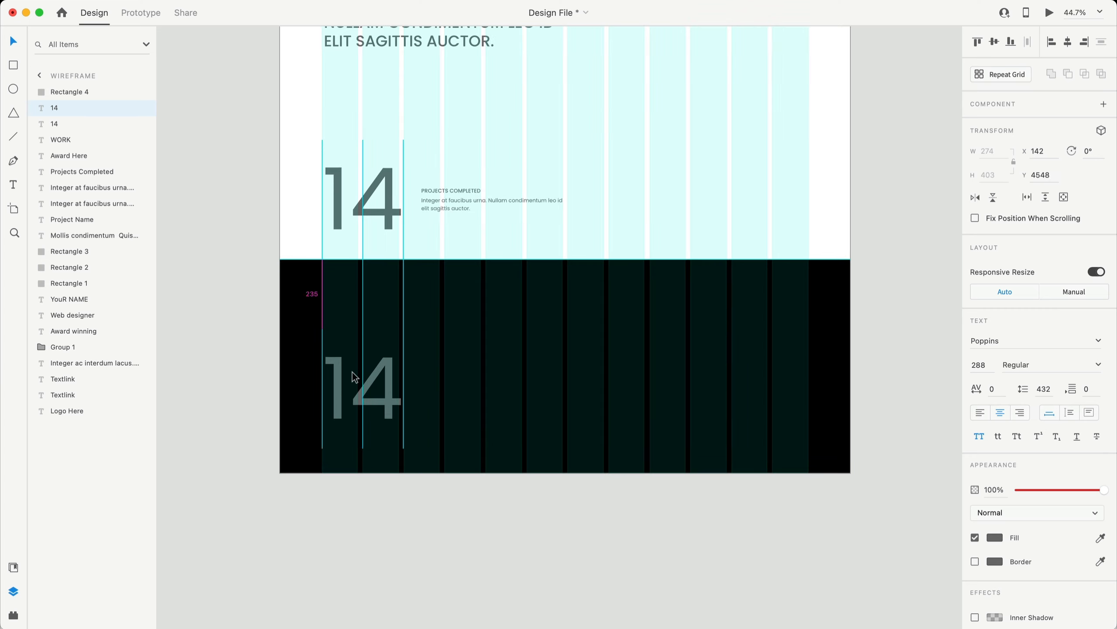
{"action": "left_click_drag", "start_coordinate": [353, 372], "coordinate": [354, 400]}
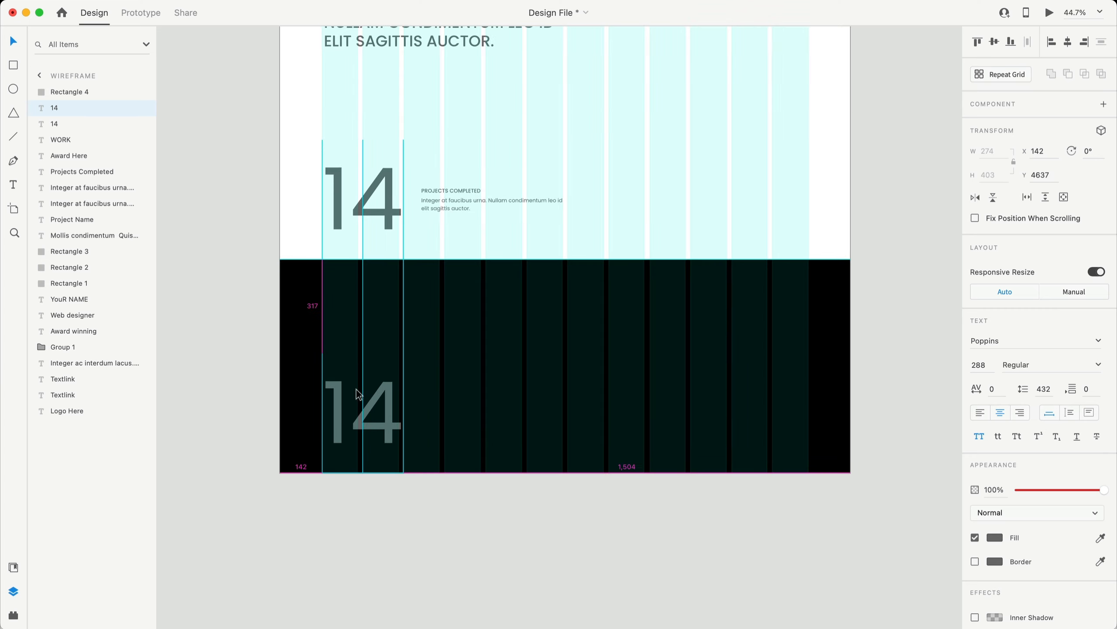
{"action": "double_click", "coordinate": [369, 409]}
{"action": "key", "text": "super+v"}
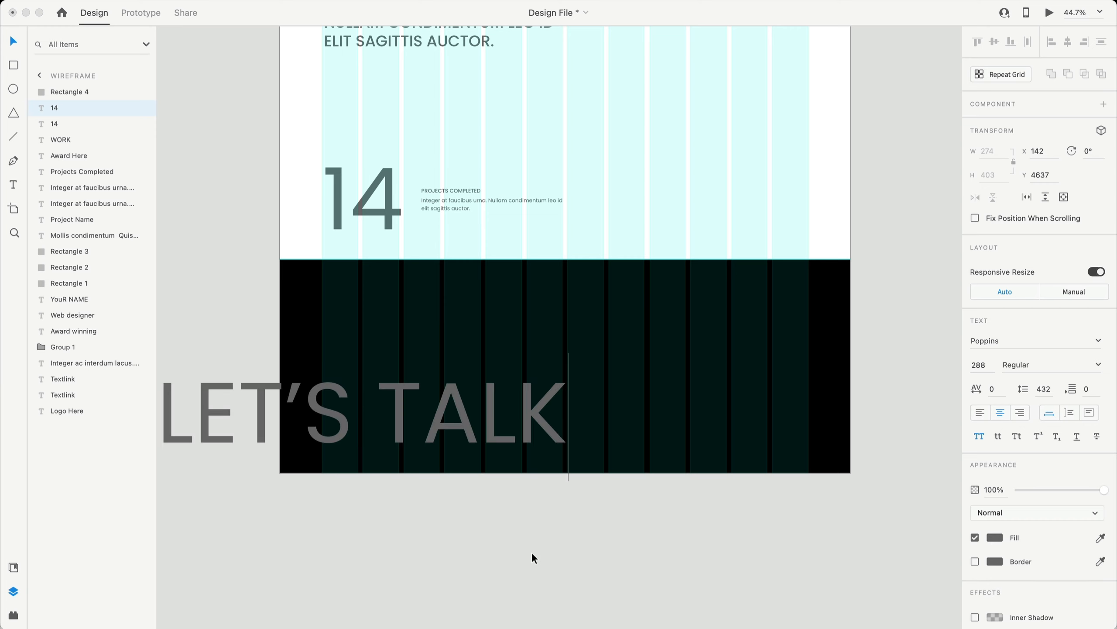
{"action": "key", "text": "Escape"}
{"action": "left_click", "coordinate": [980, 412]}
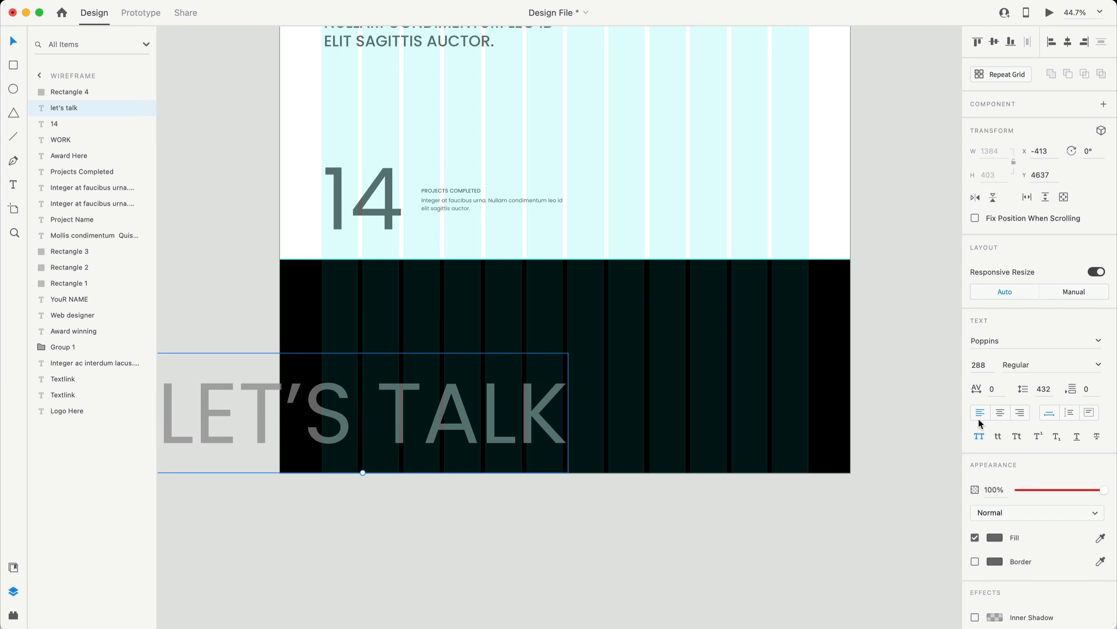
{"action": "left_click_drag", "start_coordinate": [308, 404], "coordinate": [465, 404]}
{"action": "left_click_drag", "start_coordinate": [343, 400], "coordinate": [350, 402]}
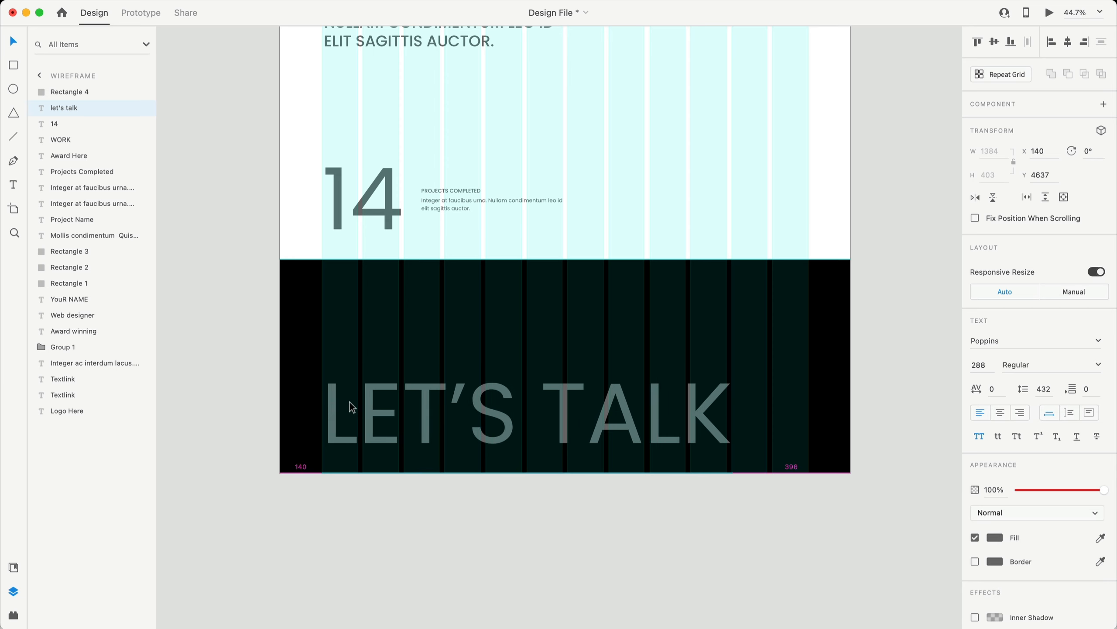
- Copy the INTEGER AT FAUCIBUS heading into the band, trimmed to one line above LET'S TALK
{"action": "scroll", "coordinate": [450, 498], "scroll_direction": "up", "scroll_amount": 3}
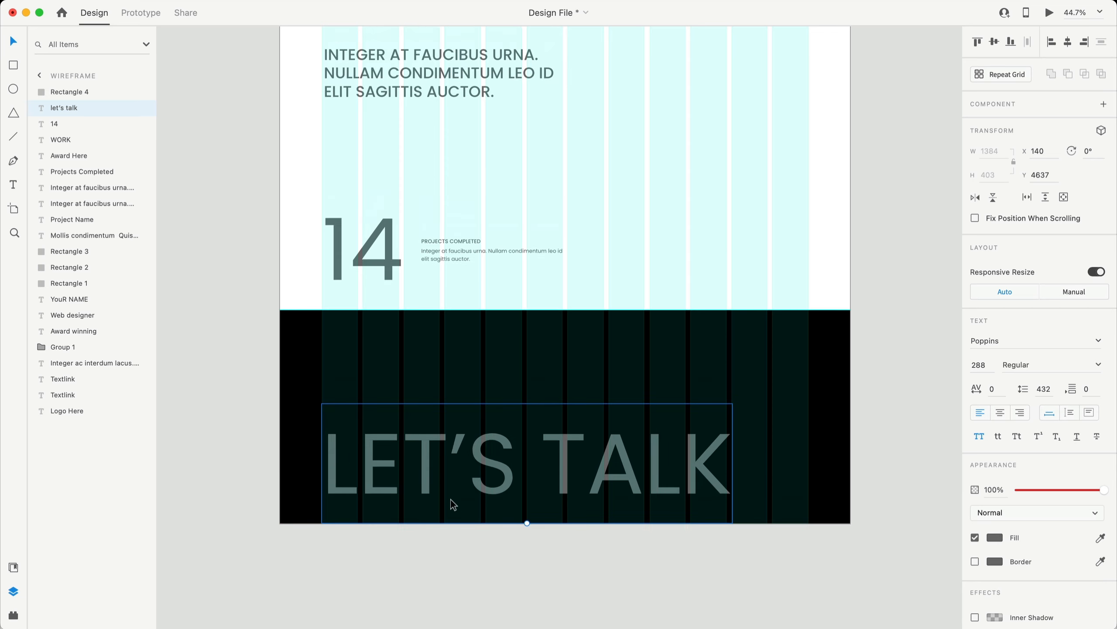
{"action": "left_click", "coordinate": [432, 103]}
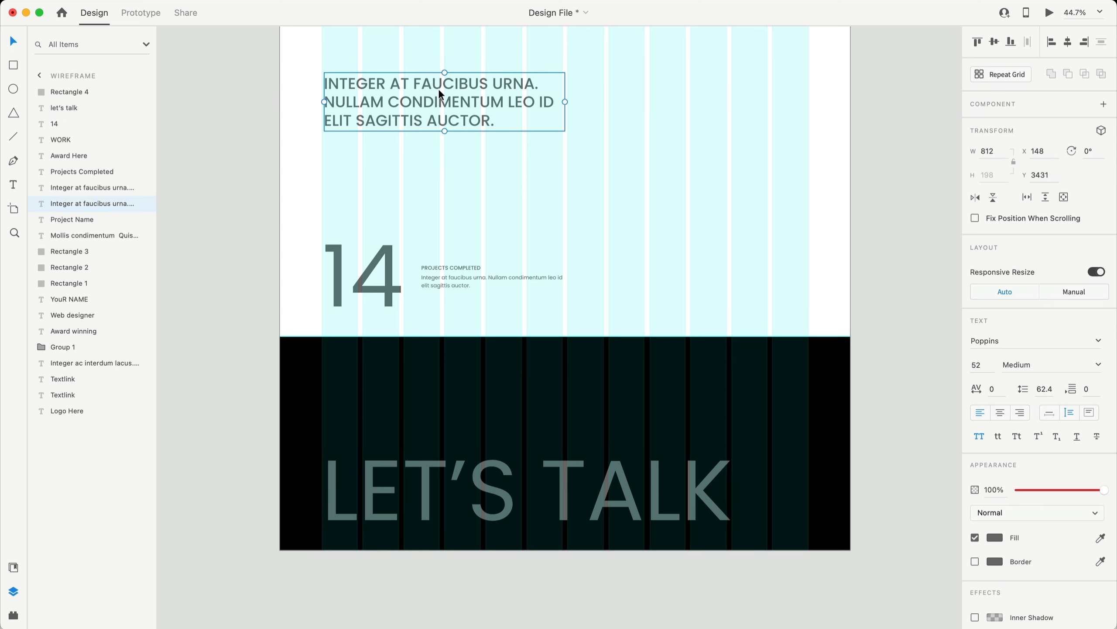
{"action": "left_click_drag", "start_coordinate": [451, 85], "coordinate": [442, 387]}
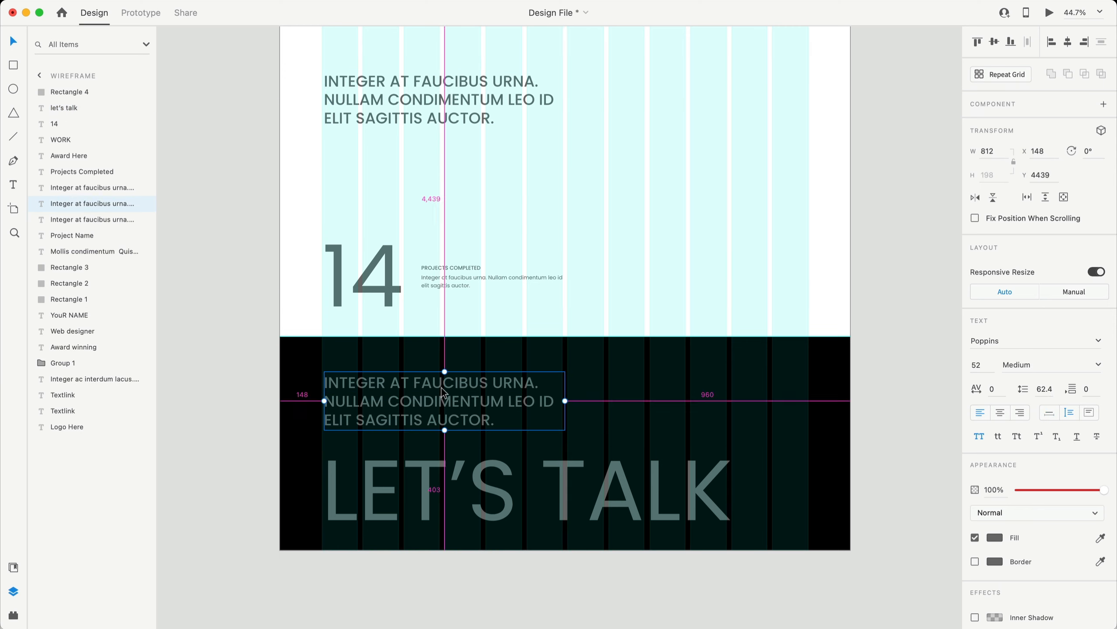
{"action": "double_click", "coordinate": [452, 401]}
{"action": "left_click_drag", "start_coordinate": [507, 422], "coordinate": [295, 409]}
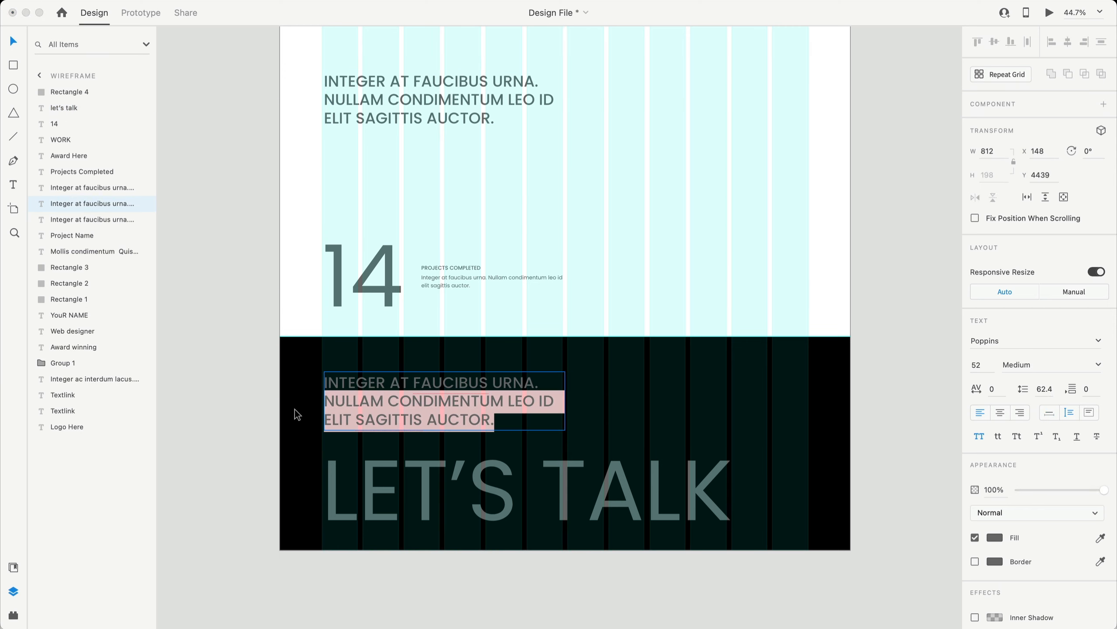
{"action": "key", "text": "BackSpace"}
{"action": "key", "text": "Escape"}
{"action": "left_click", "coordinate": [267, 385]}
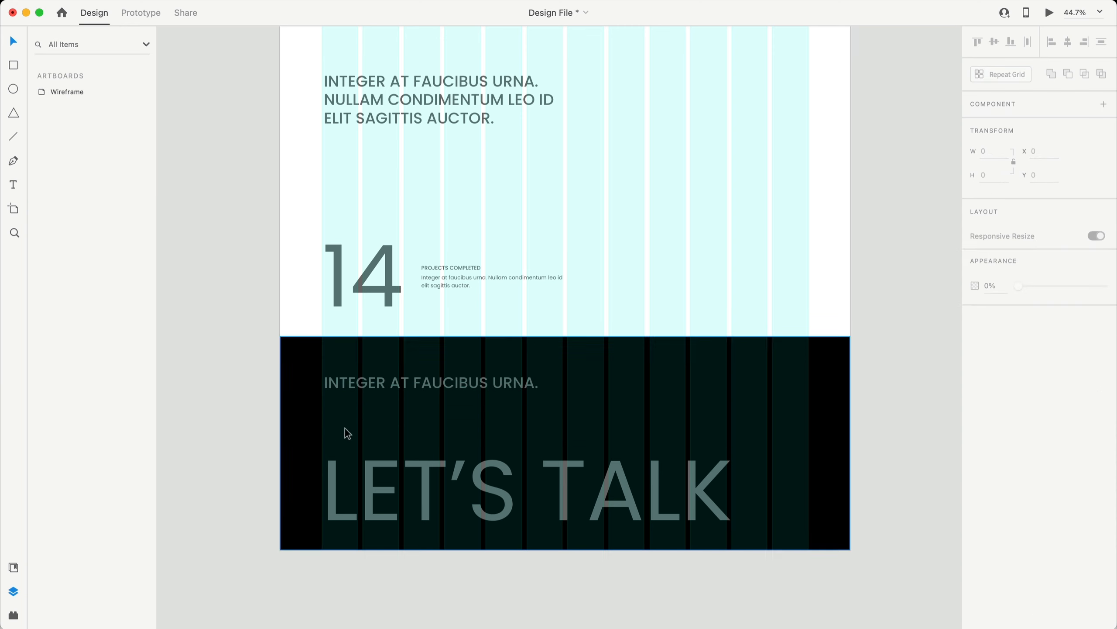
{"action": "left_click_drag", "start_coordinate": [381, 389], "coordinate": [434, 353]}
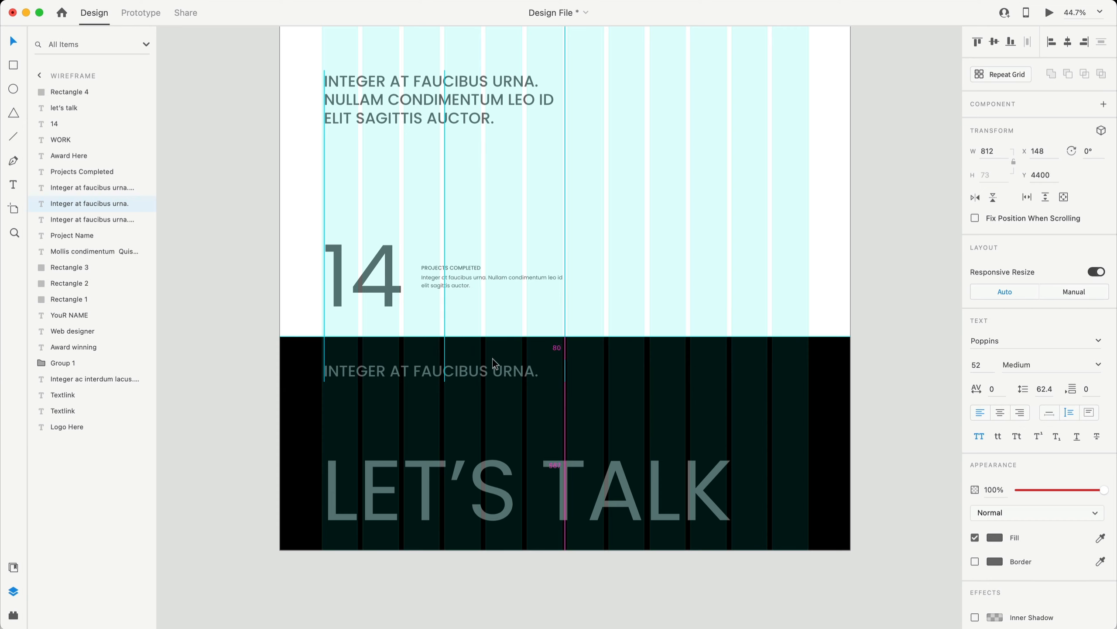
- Replace the heading's final period with a question mark
{"action": "double_click", "coordinate": [537, 369]}
{"action": "left_click", "coordinate": [542, 362]}
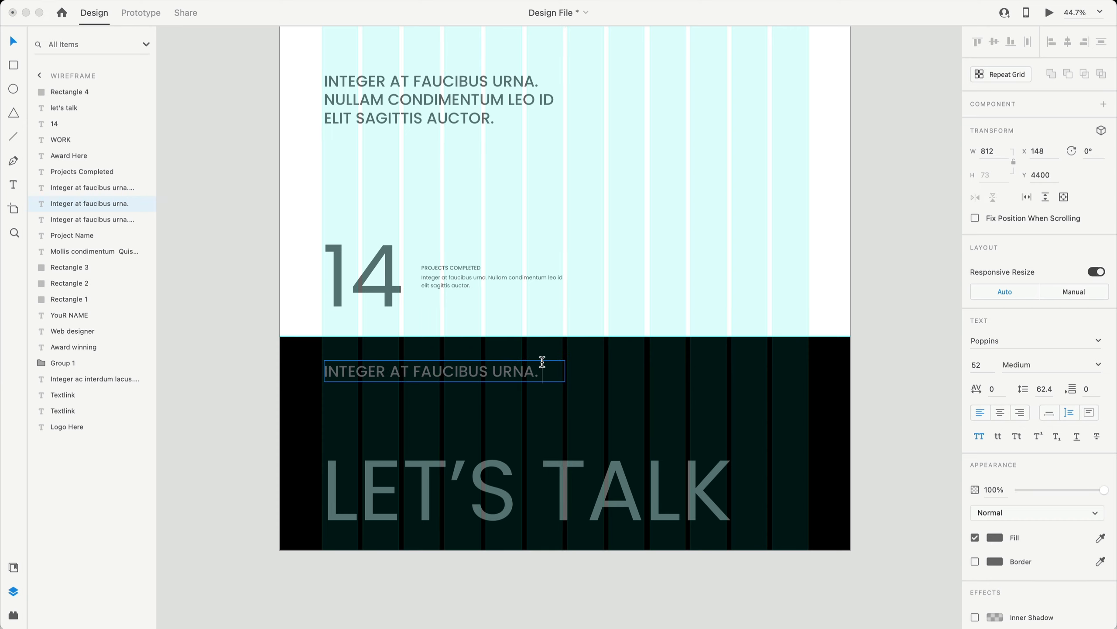
{"action": "key", "text": "BackSpace"}
{"action": "key", "text": "BackSpace"}
{"action": "type", "text": "?"}
{"action": "key", "text": "Escape"}
{"action": "left_click", "coordinate": [215, 339]}
- Underline the LET'S TALK text
{"action": "scroll", "coordinate": [588, 414], "scroll_direction": "right", "scroll_amount": 5}
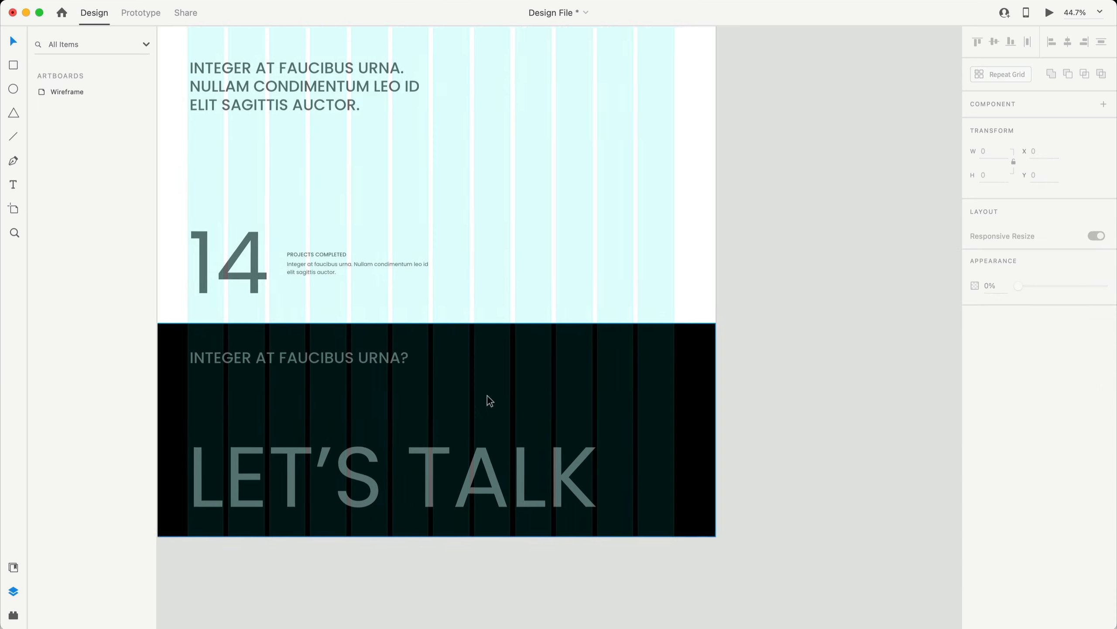
{"action": "scroll", "coordinate": [487, 395], "scroll_direction": "left", "scroll_amount": 5}
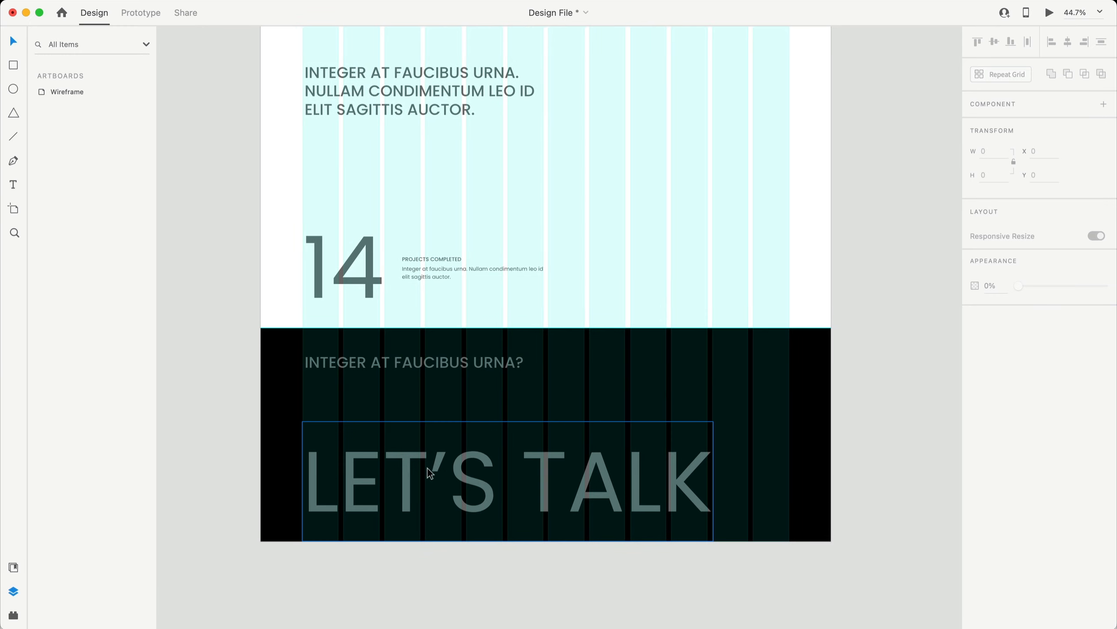
{"action": "left_click", "coordinate": [627, 469]}
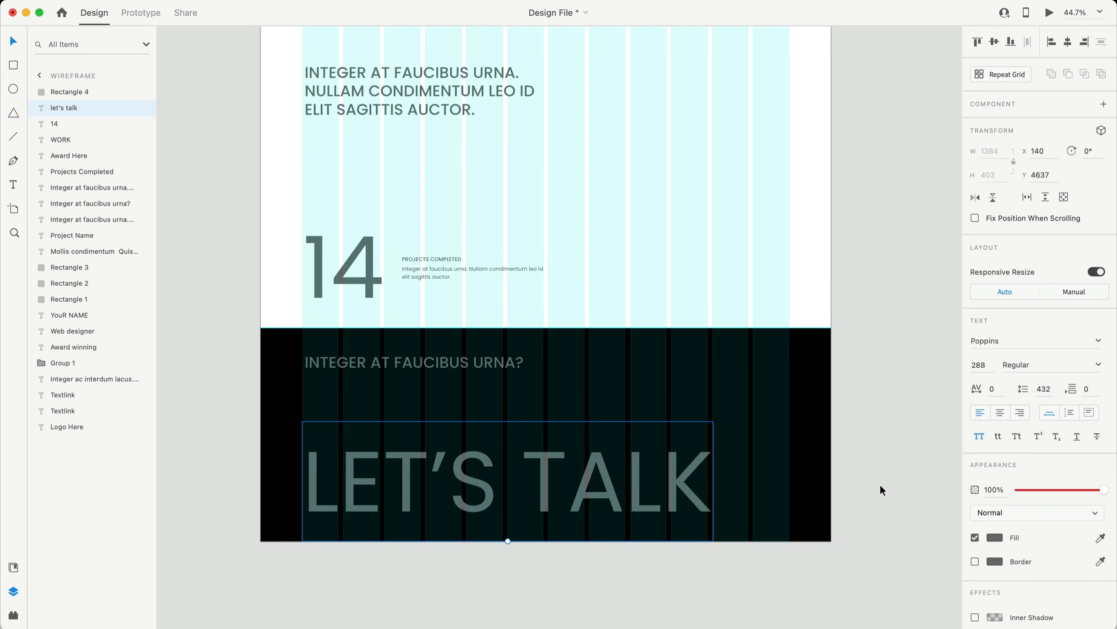
{"action": "left_click", "coordinate": [1079, 438]}
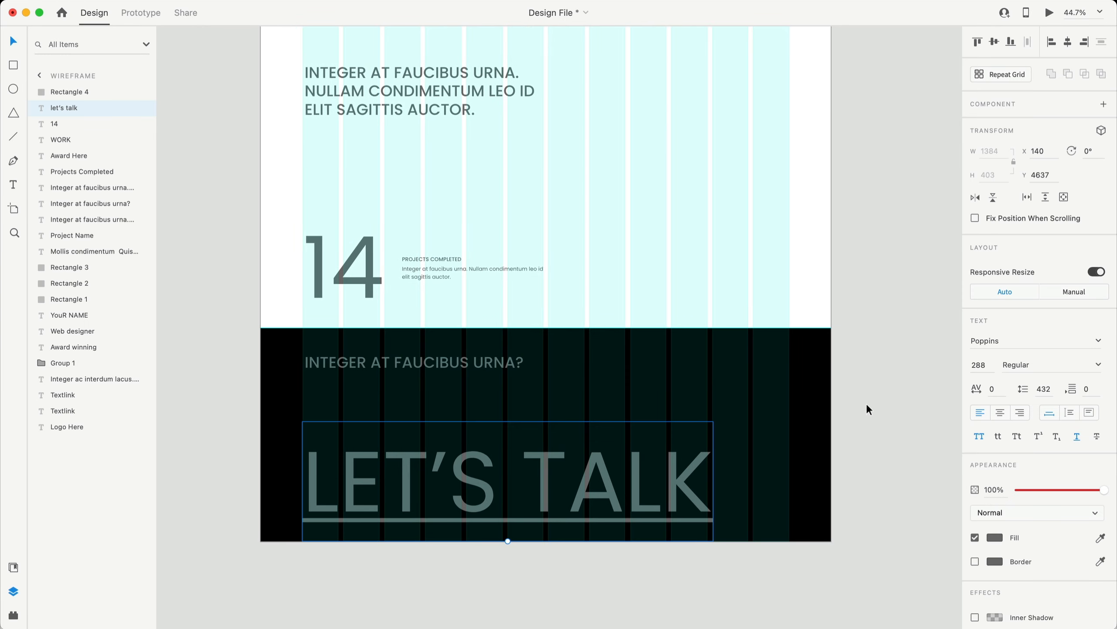
{"action": "left_click", "coordinate": [851, 558]}
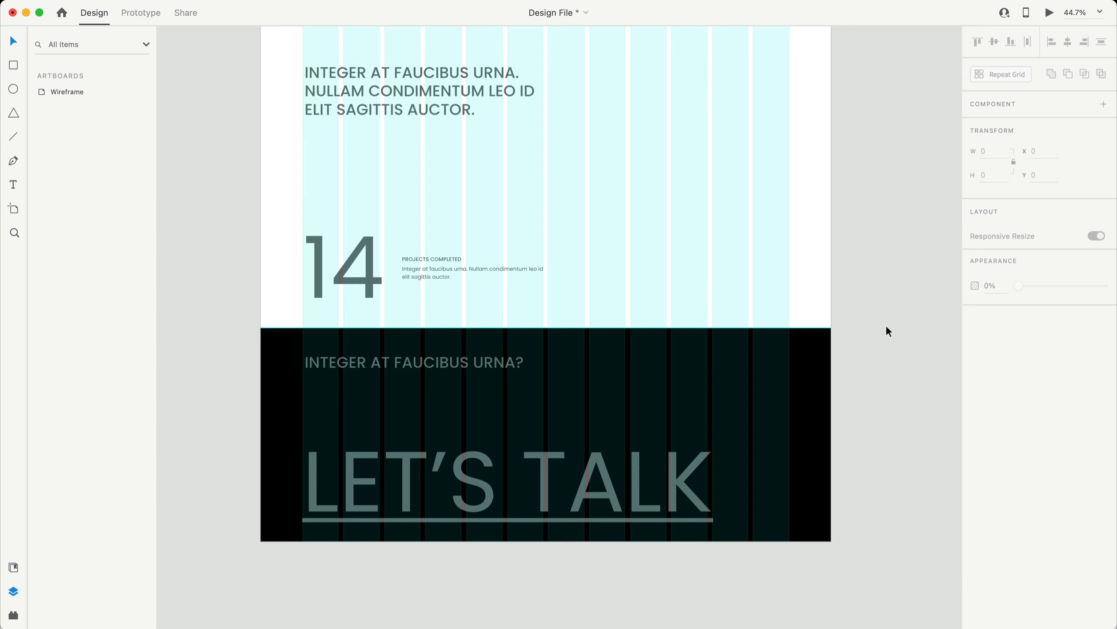
- Look over the wireframe layout, briefly selecting the black footer rectangle
{"action": "scroll", "coordinate": [887, 328], "scroll_direction": "down", "scroll_amount": 4}
{"action": "scroll", "coordinate": [887, 329], "scroll_direction": "up", "scroll_amount": 5}
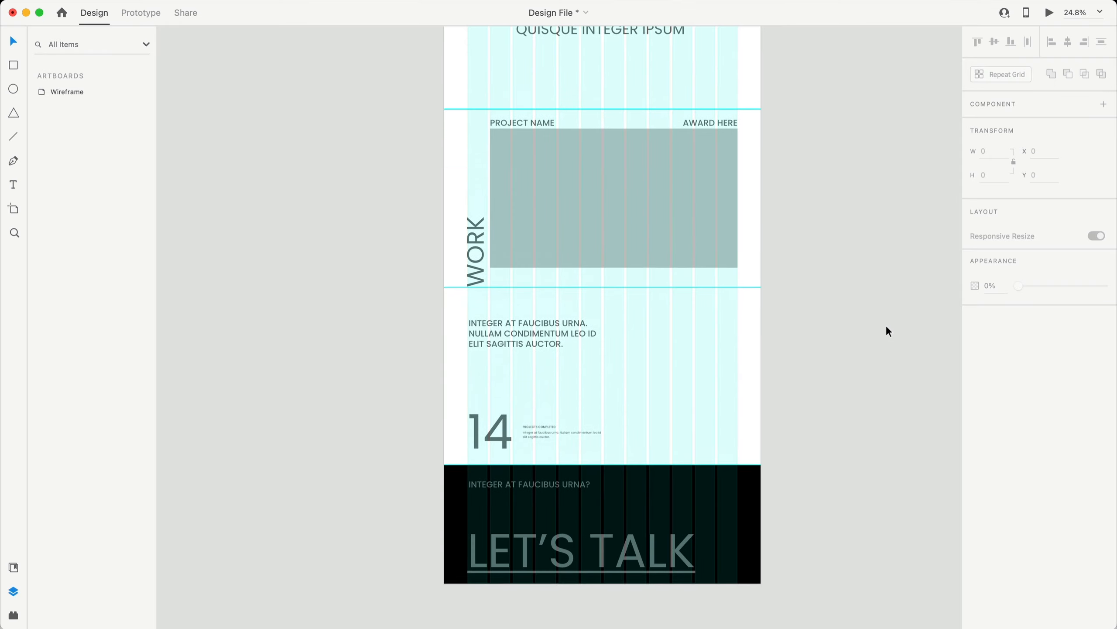
{"action": "scroll", "coordinate": [885, 325], "scroll_direction": "down", "scroll_amount": 3}
{"action": "left_click", "coordinate": [766, 499]}
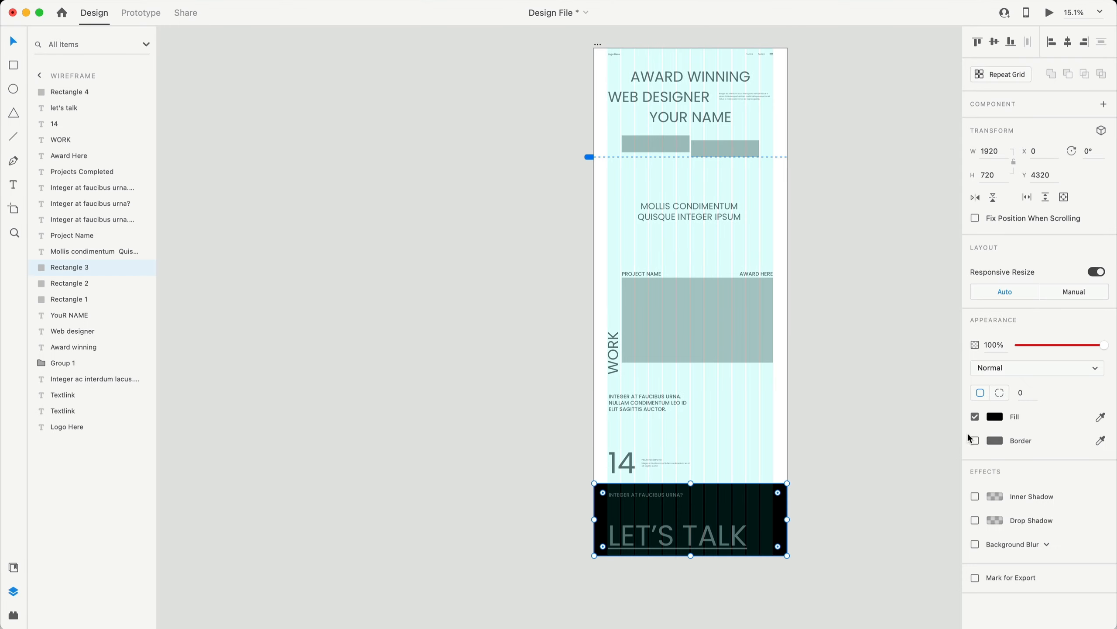
{"action": "left_click", "coordinate": [907, 432]}
{"action": "scroll", "coordinate": [875, 382], "scroll_direction": "right", "scroll_amount": 10}
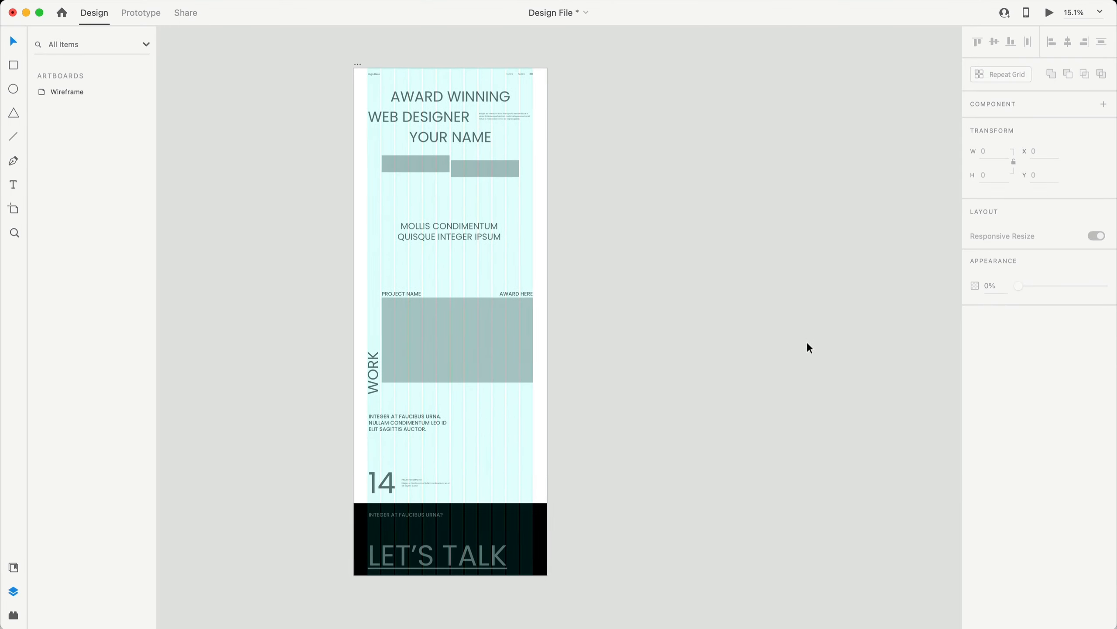
{"action": "scroll", "coordinate": [790, 337], "scroll_direction": "left", "scroll_amount": 5}
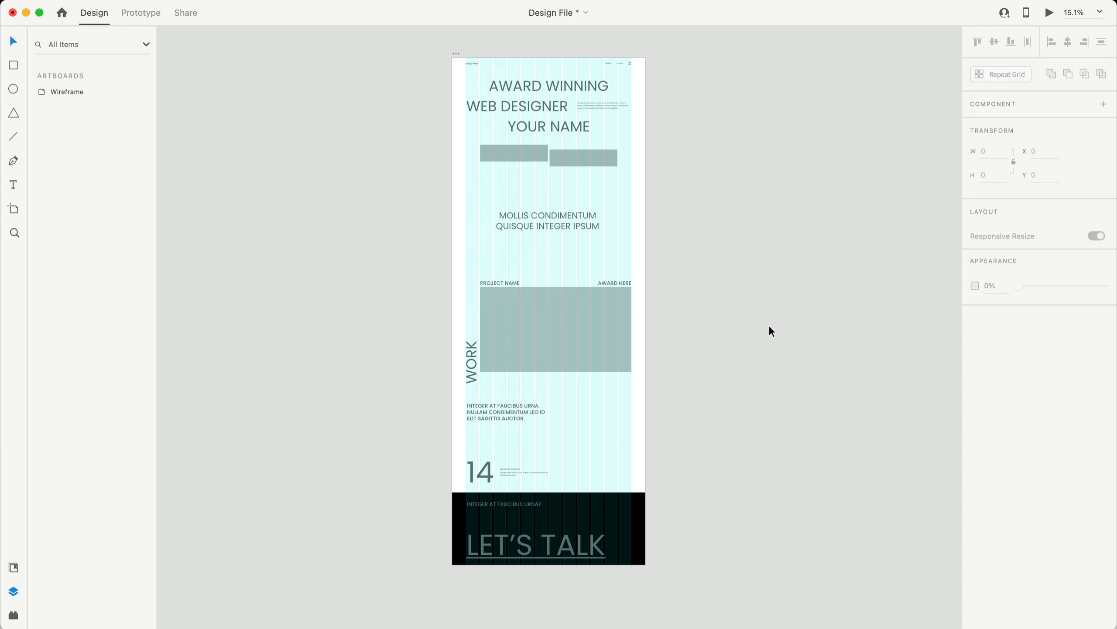
{"action": "scroll", "coordinate": [768, 325], "scroll_direction": "up", "scroll_amount": 2}
- Duplicate the Wireframe artboard, move the copy right, and start renaming Wireframe – 1
{"action": "left_click", "coordinate": [446, 80]}
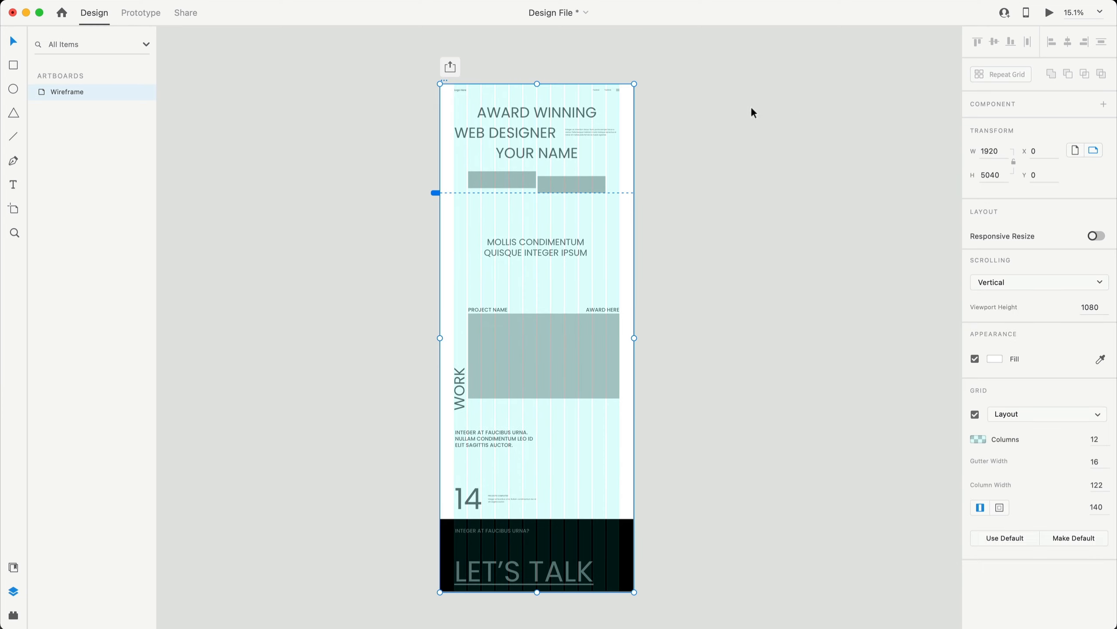
{"action": "key", "text": "super+d"}
{"action": "scroll", "coordinate": [823, 141], "scroll_direction": "right", "scroll_amount": 7}
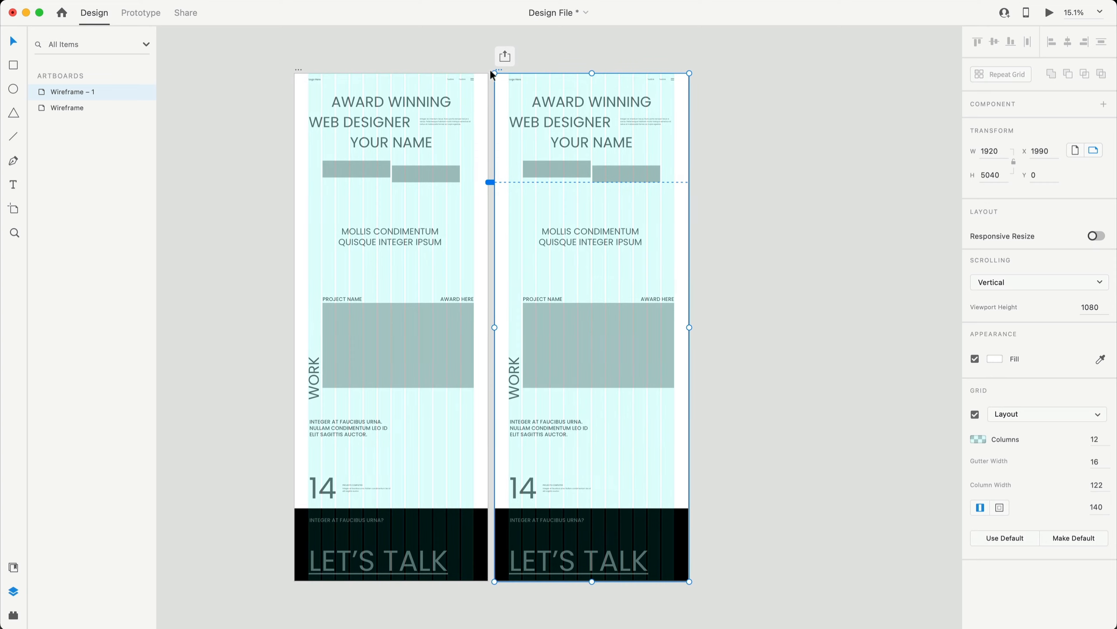
{"action": "left_click_drag", "start_coordinate": [498, 68], "coordinate": [526, 70]}
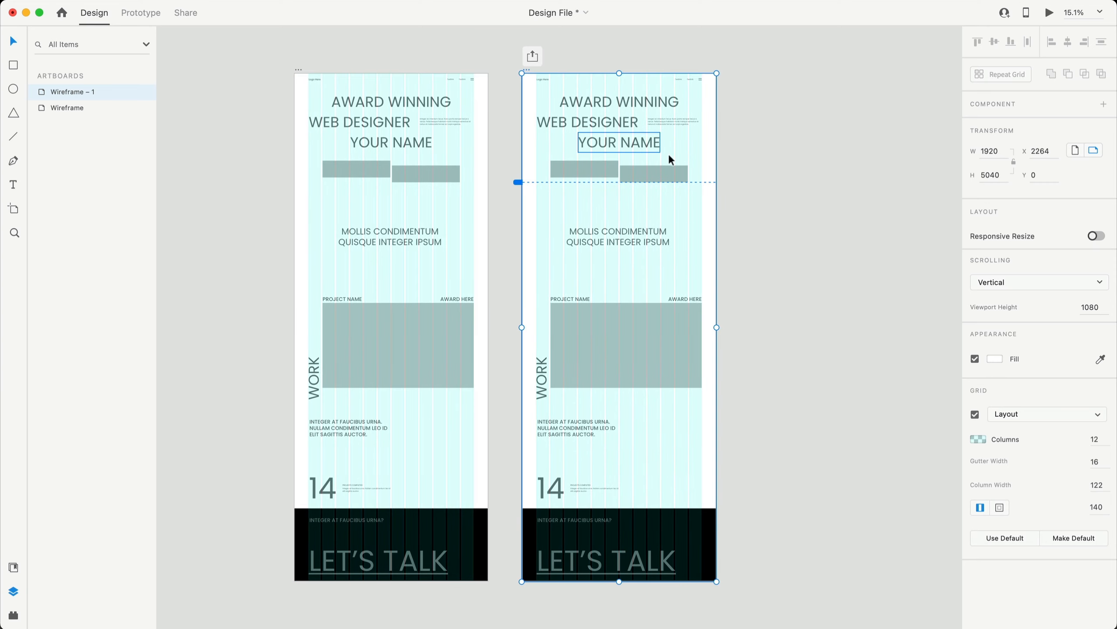
{"action": "scroll", "coordinate": [584, 75], "scroll_direction": "up", "scroll_amount": 10}
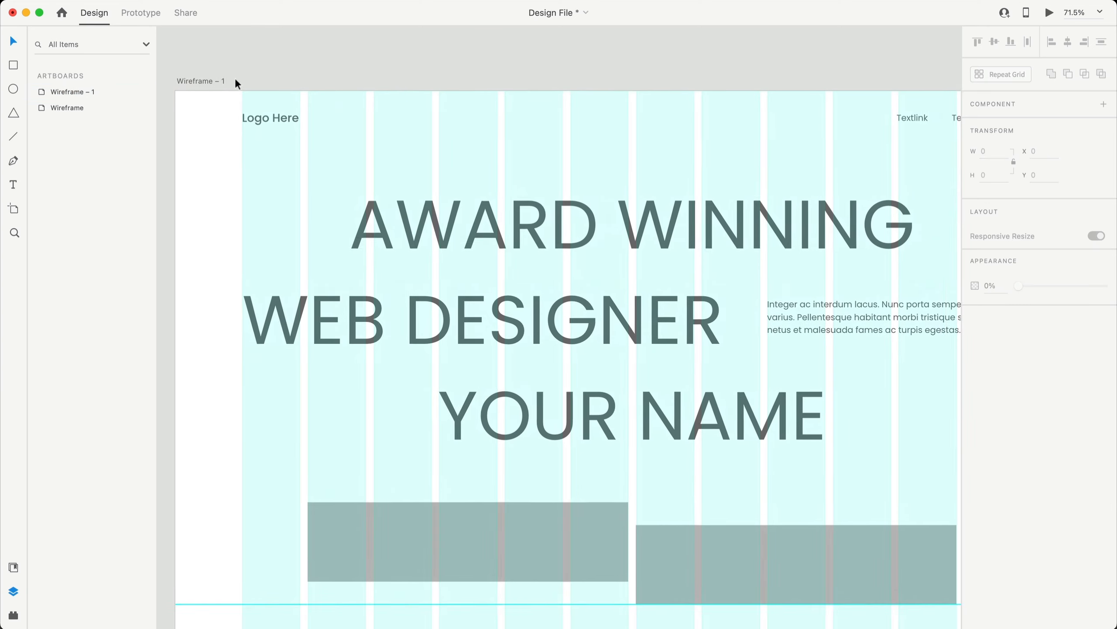
{"action": "double_click", "coordinate": [233, 84]}
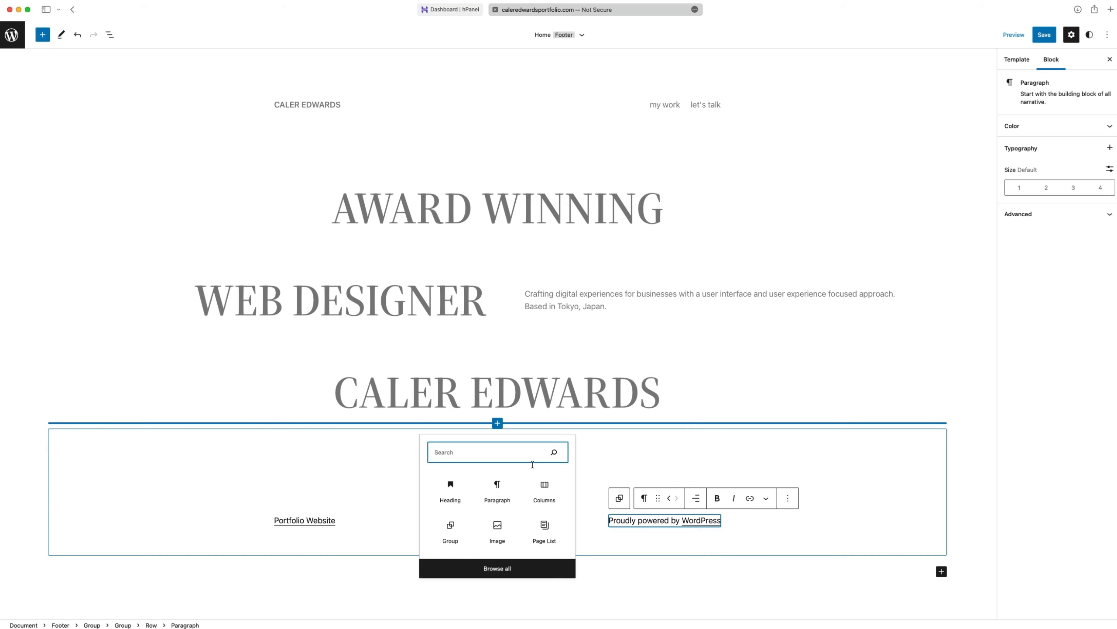
- Add a Group and Heading block reading 'TURNING YOUR IDEAS INTO / DIGITAL EXPERIENCES' on two lines
{"action": "left_click", "coordinate": [451, 528]}
{"action": "left_click", "coordinate": [497, 437]}
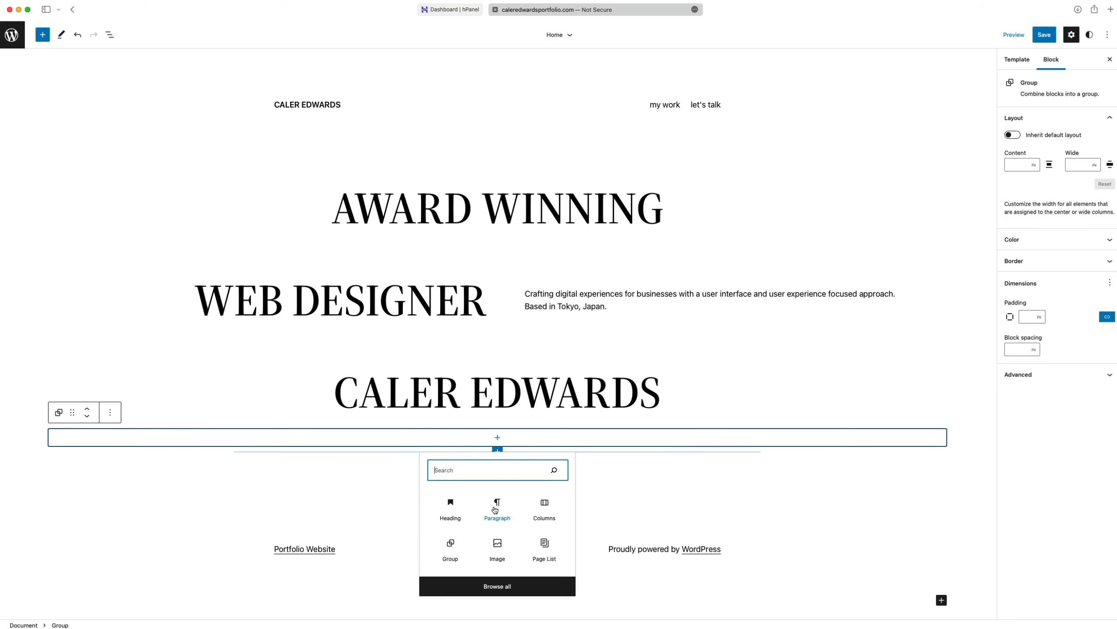
{"action": "left_click", "coordinate": [452, 507]}
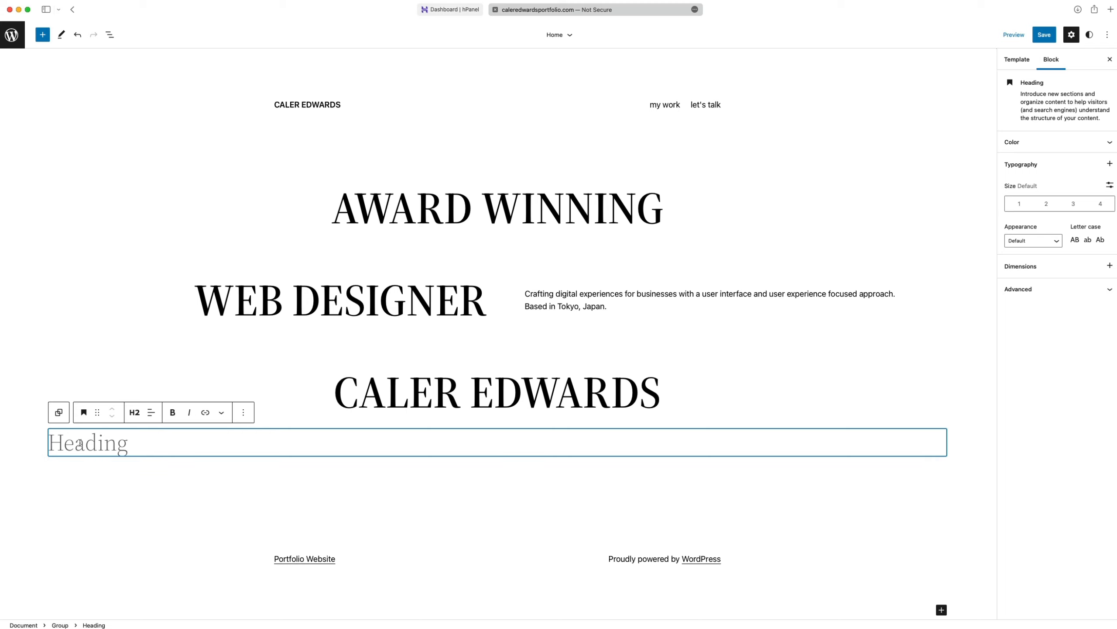
{"action": "type", "text": "TURNING YOUR IDEAS"}
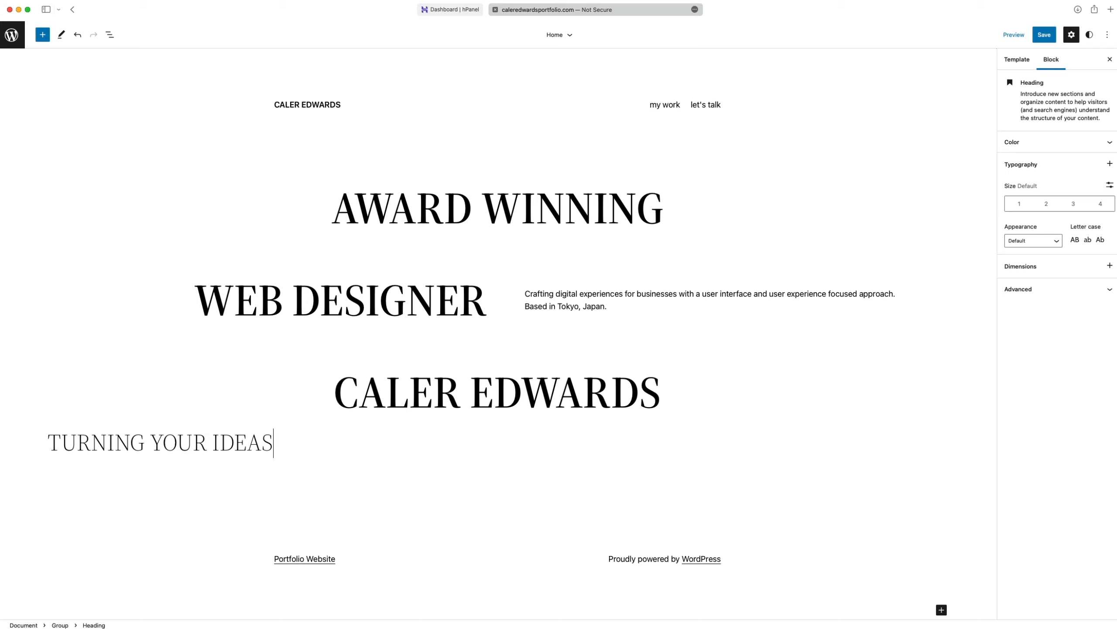
{"action": "type", "text": " INTO"}
{"action": "key", "text": "shift+Return"}
{"action": "type", "text": "DIGITAL EXPERIENCES"}
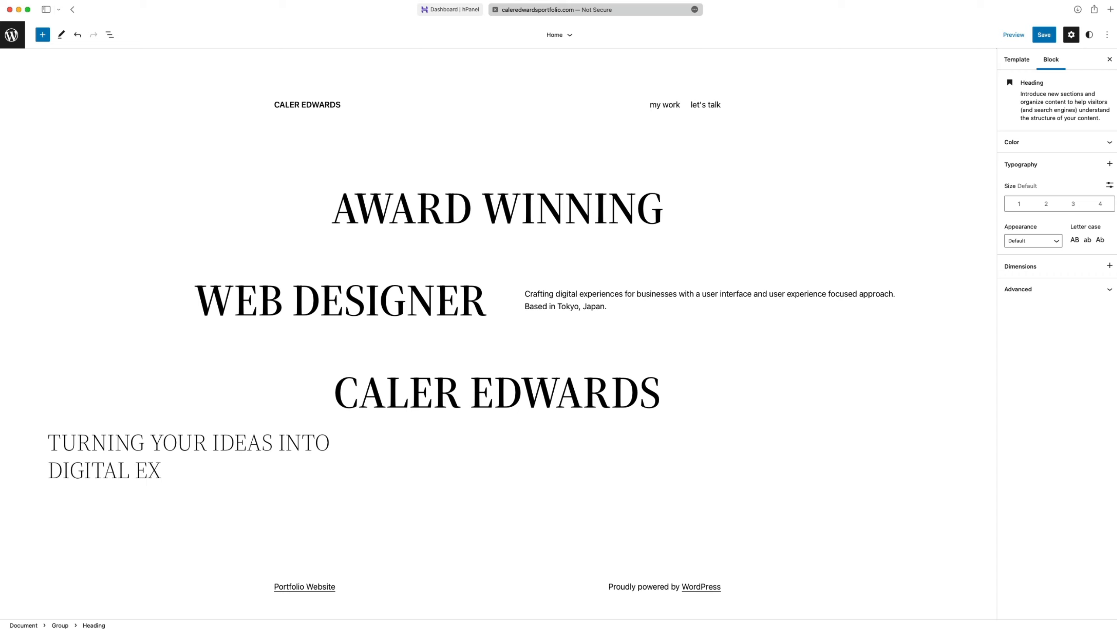
- Bold DIGITAL EXPERIENCES and YOUR IDEAS, then centre-align the heading
{"action": "left_click_drag", "start_coordinate": [276, 471], "coordinate": [49, 471]}
{"action": "key", "text": "super+b"}
{"action": "left_click_drag", "start_coordinate": [151, 442], "coordinate": [273, 442]}
{"action": "key", "text": "super+b"}
{"action": "key", "text": "super+a"}
{"action": "left_click", "coordinate": [156, 413]}
{"action": "left_click", "coordinate": [184, 457]}
{"action": "left_click", "coordinate": [244, 413]}
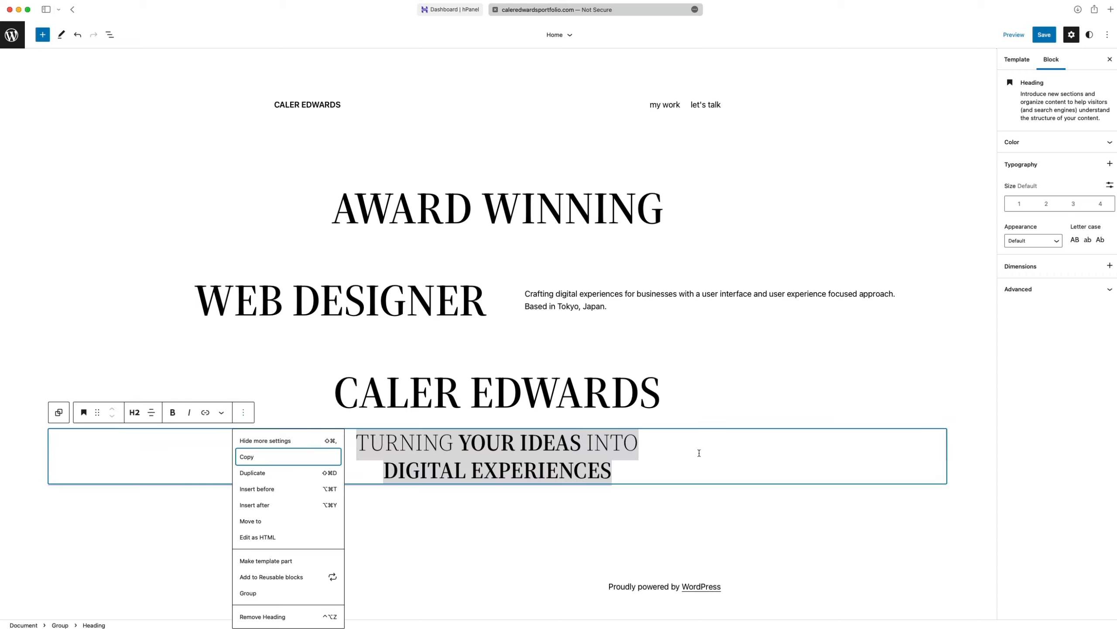
{"action": "left_click", "coordinate": [1085, 174]}
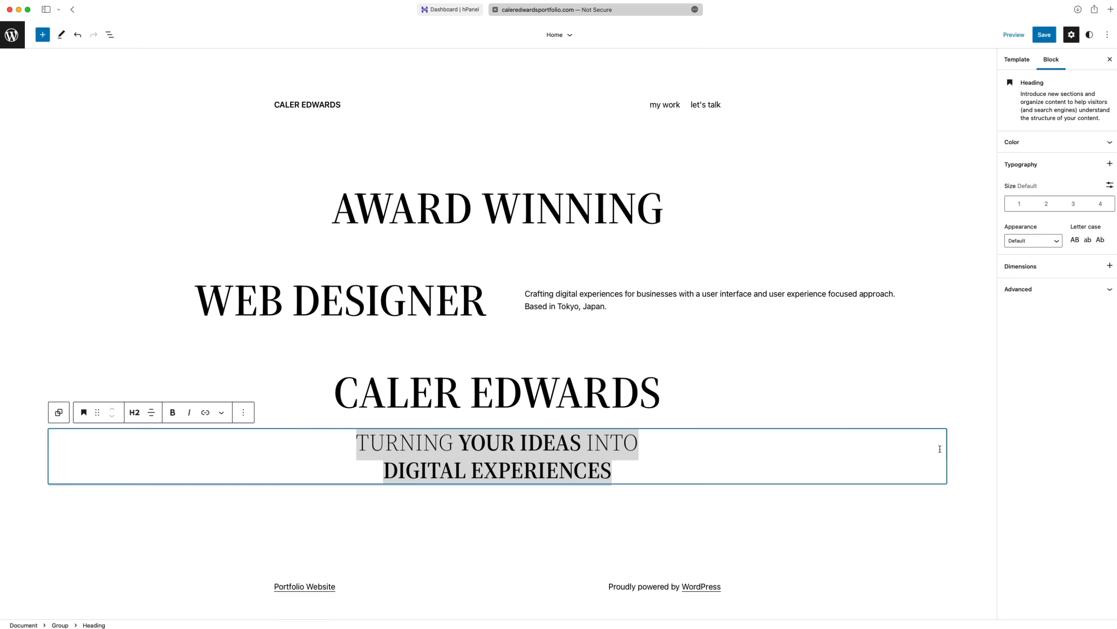
{"action": "left_click", "coordinate": [696, 442]}
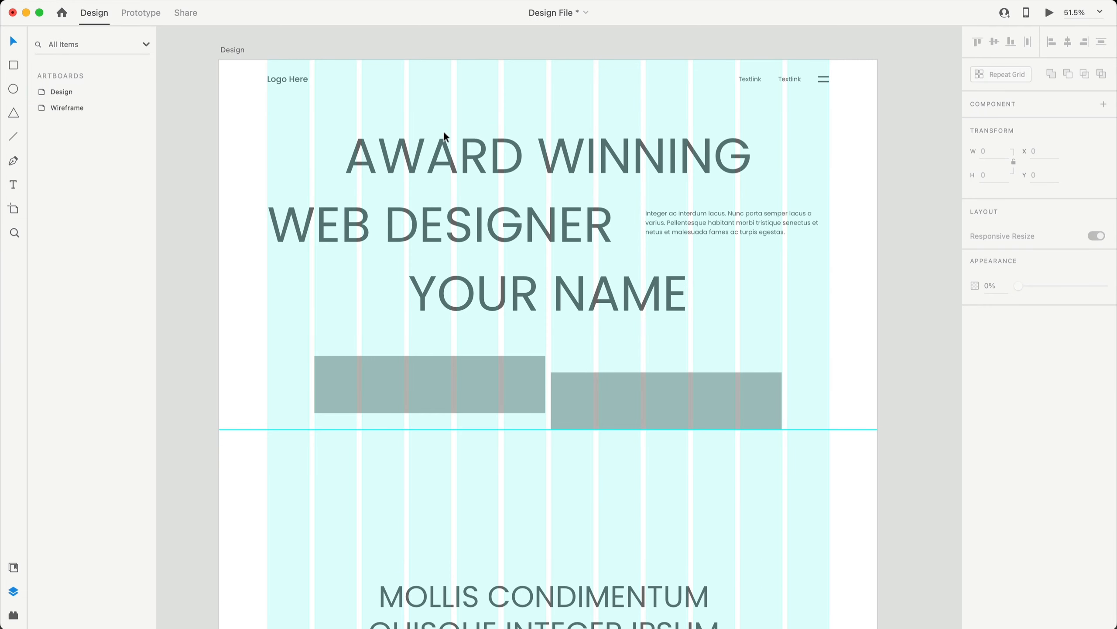
- Replace the Logo Here placeholder with the designer's name and make it black
{"action": "double_click", "coordinate": [297, 83]}
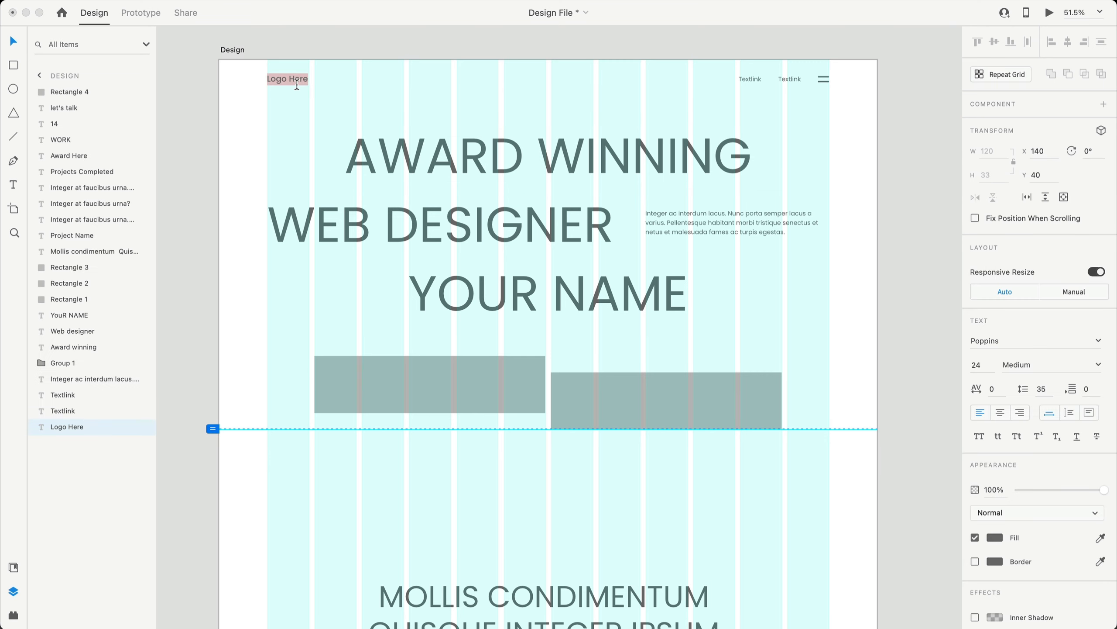
{"action": "key", "text": "Escape"}
{"action": "left_click", "coordinate": [993, 534]}
{"action": "left_click_drag", "start_coordinate": [915, 499], "coordinate": [806, 587]}
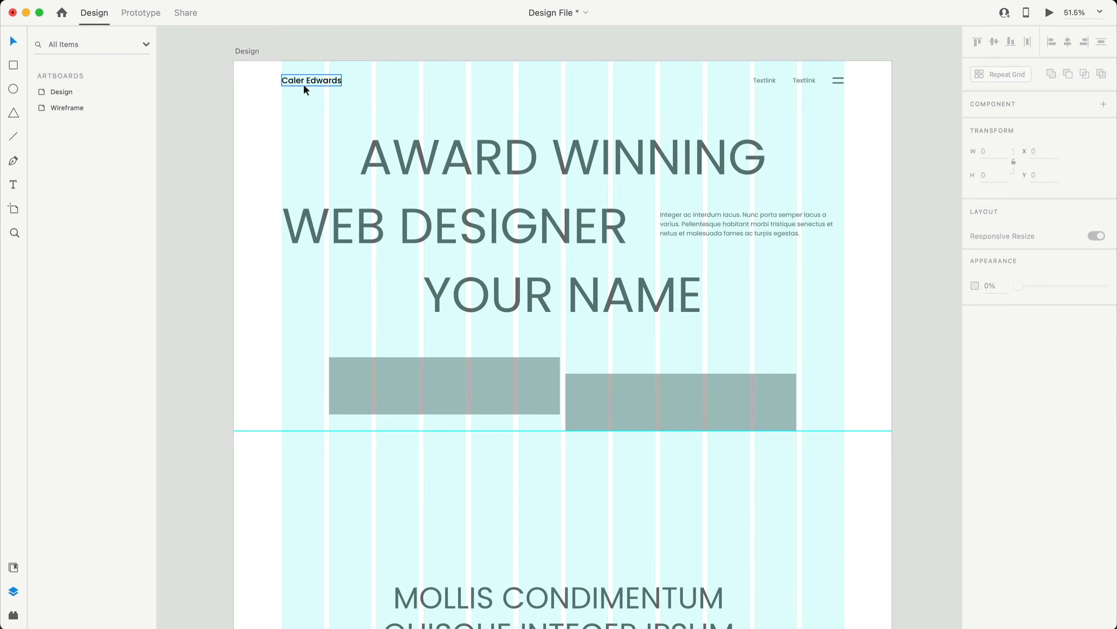
{"action": "left_click", "coordinate": [304, 83]}
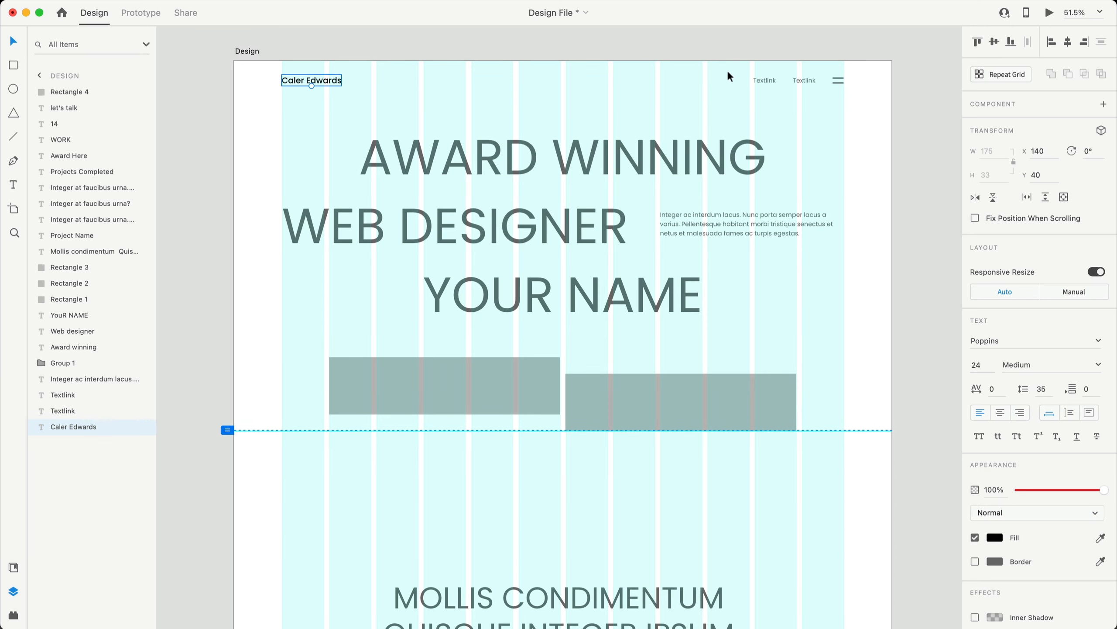
- Turn both Textlinks and the menu icon's lines black
{"action": "left_click_drag", "start_coordinate": [728, 73], "coordinate": [812, 89]}
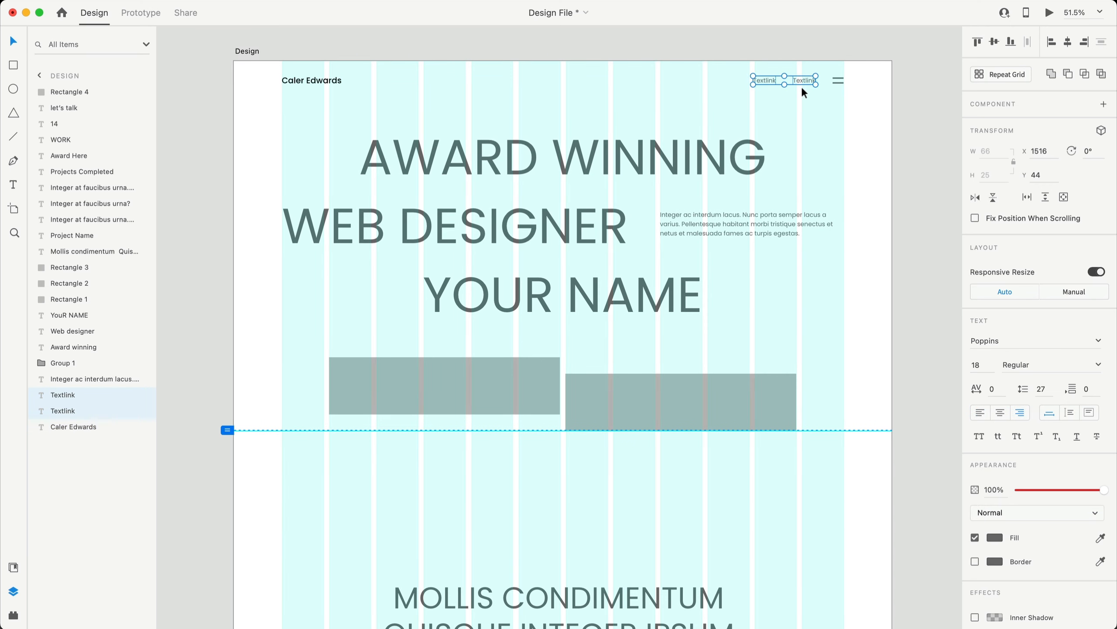
{"action": "left_click", "coordinate": [994, 538]}
{"action": "left_click_drag", "start_coordinate": [880, 550], "coordinate": [793, 599]}
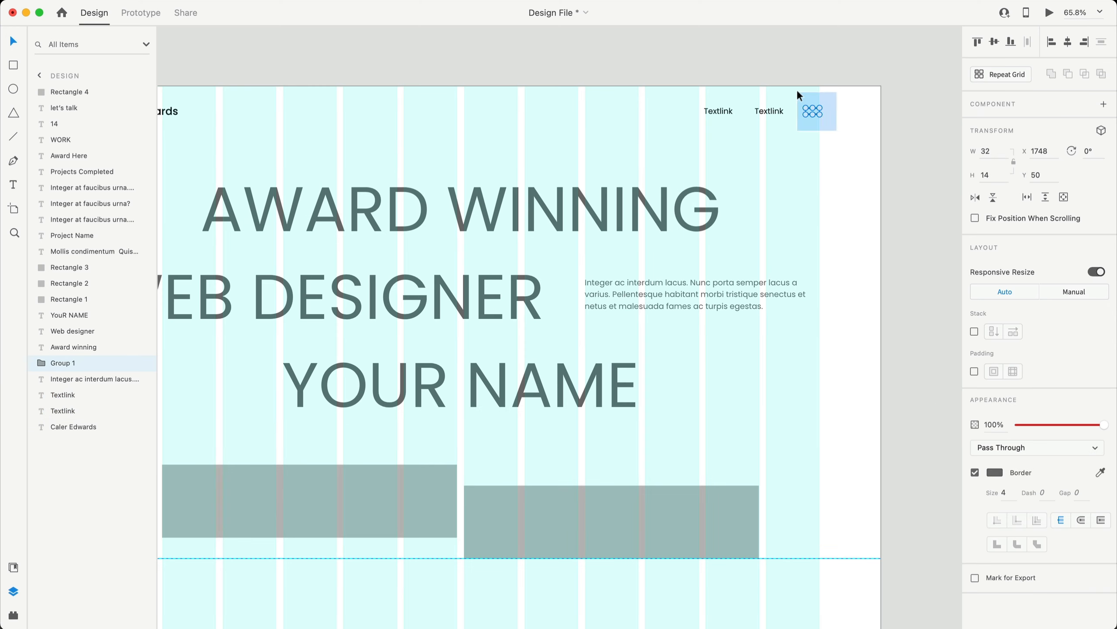
{"action": "left_click", "coordinate": [995, 472]}
{"action": "left_click_drag", "start_coordinate": [889, 455], "coordinate": [785, 544]}
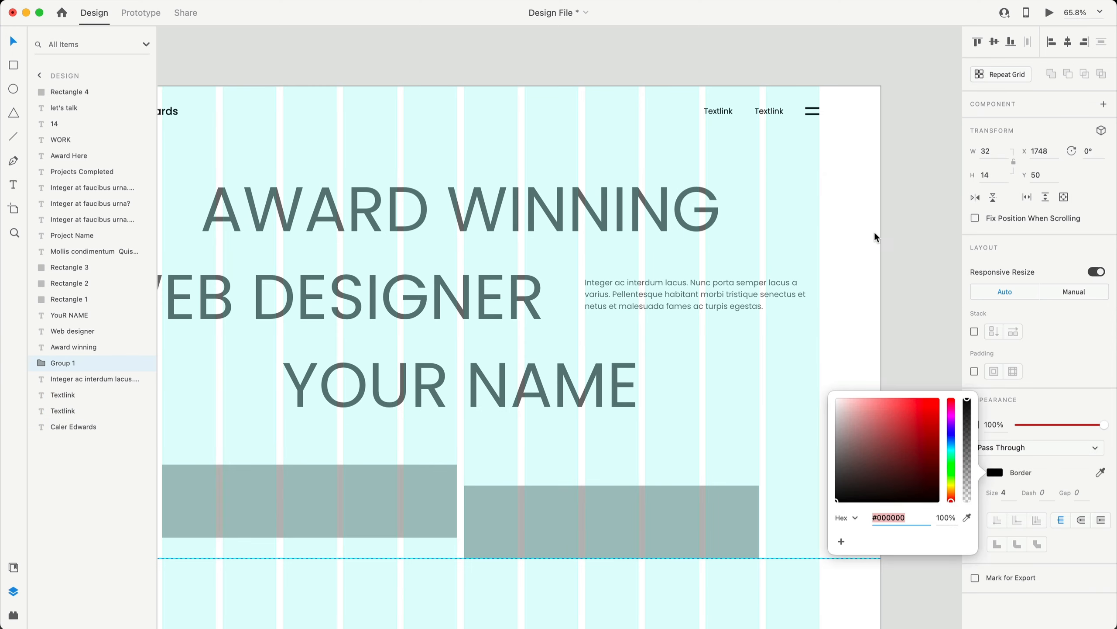
{"action": "left_click", "coordinate": [828, 251]}
- Make the three headline texts black
{"action": "scroll", "coordinate": [836, 248], "scroll_direction": "left", "scroll_amount": 3}
{"action": "scroll", "coordinate": [836, 248], "scroll_direction": "down", "scroll_amount": 2}
{"action": "left_click_drag", "start_coordinate": [503, 92], "coordinate": [511, 315]}
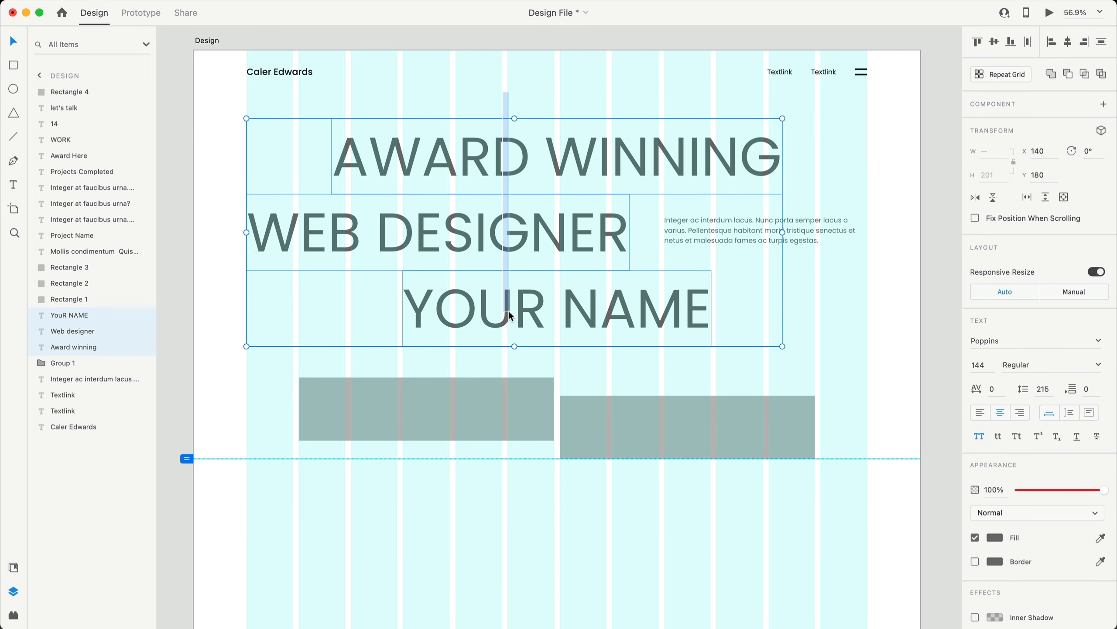
{"action": "left_click", "coordinate": [995, 537]}
{"action": "left_click", "coordinate": [870, 511]}
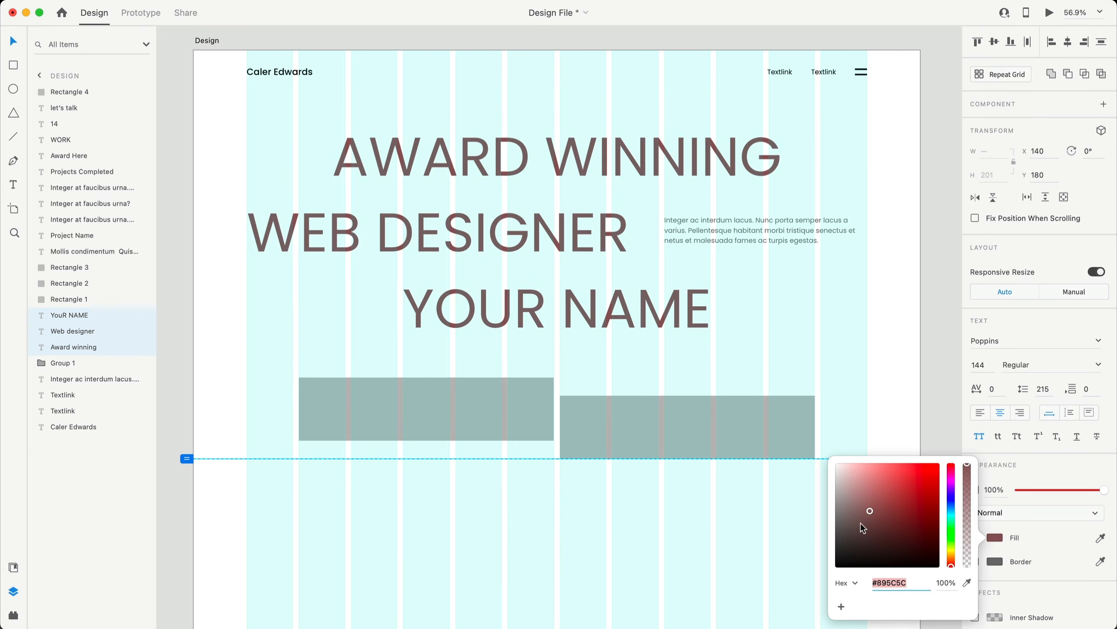
{"action": "left_click_drag", "start_coordinate": [861, 526], "coordinate": [832, 569]}
- Set the paragraph text colour to #4A4A4A
{"action": "left_click", "coordinate": [756, 248]}
{"action": "scroll", "coordinate": [756, 248], "scroll_direction": "up", "scroll_amount": 2}
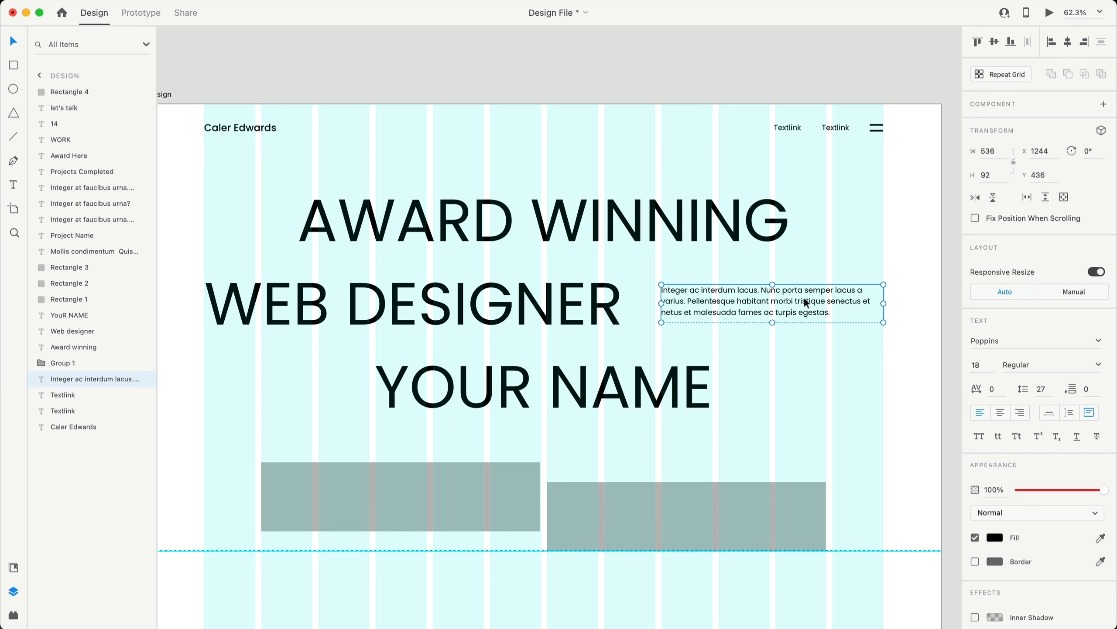
{"action": "left_click", "coordinate": [947, 314]}
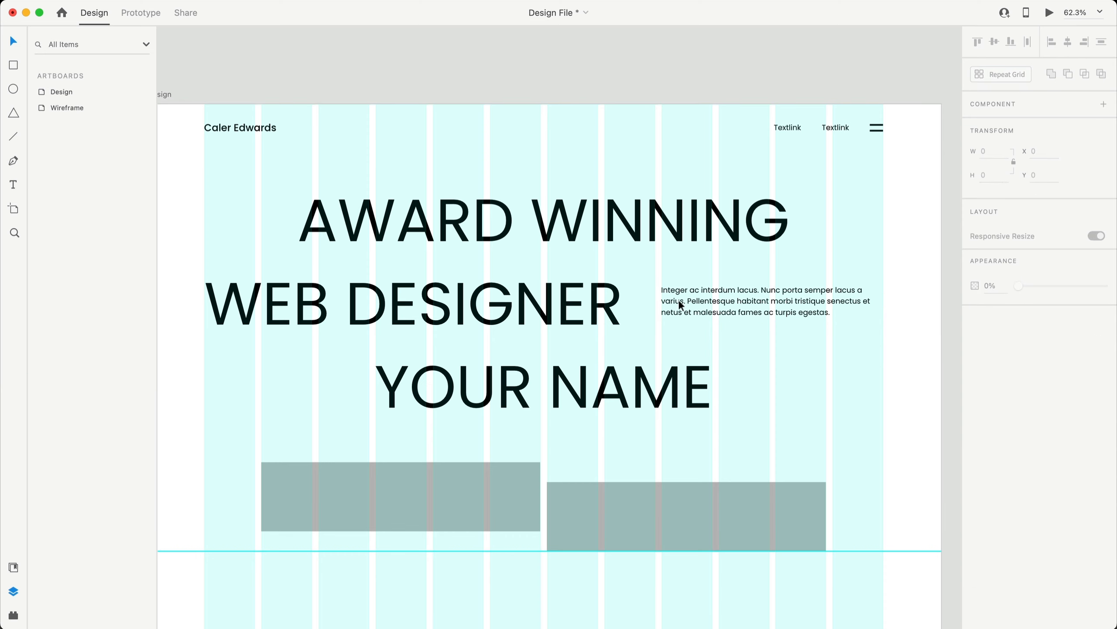
{"action": "left_click", "coordinate": [737, 299]}
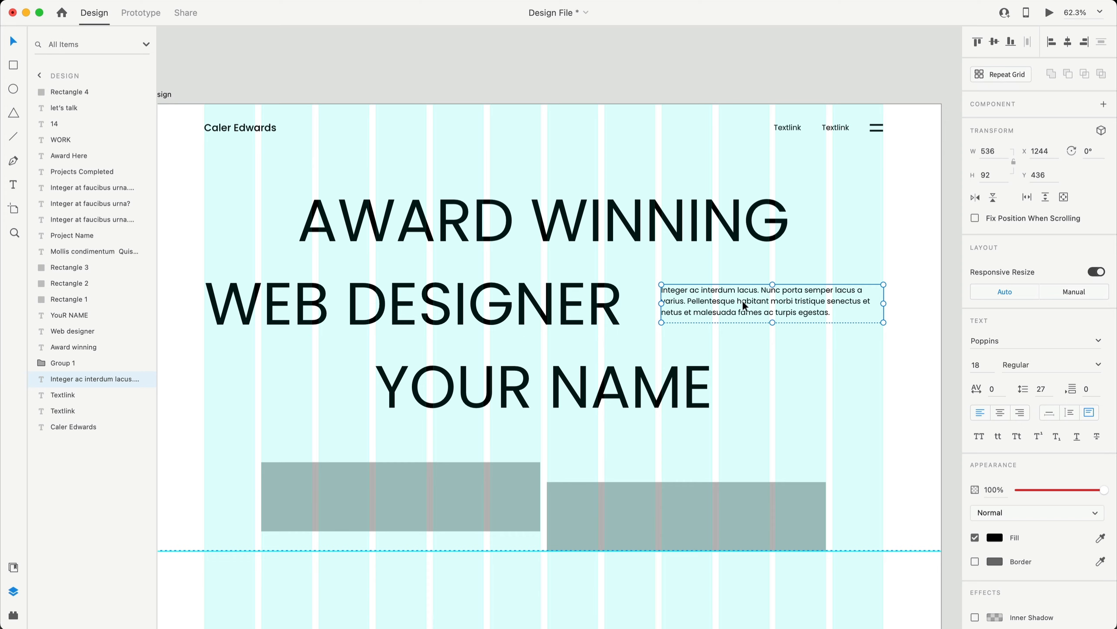
{"action": "left_click", "coordinate": [1078, 489]}
{"action": "scroll", "coordinate": [625, 239], "scroll_direction": "down", "scroll_amount": 3}
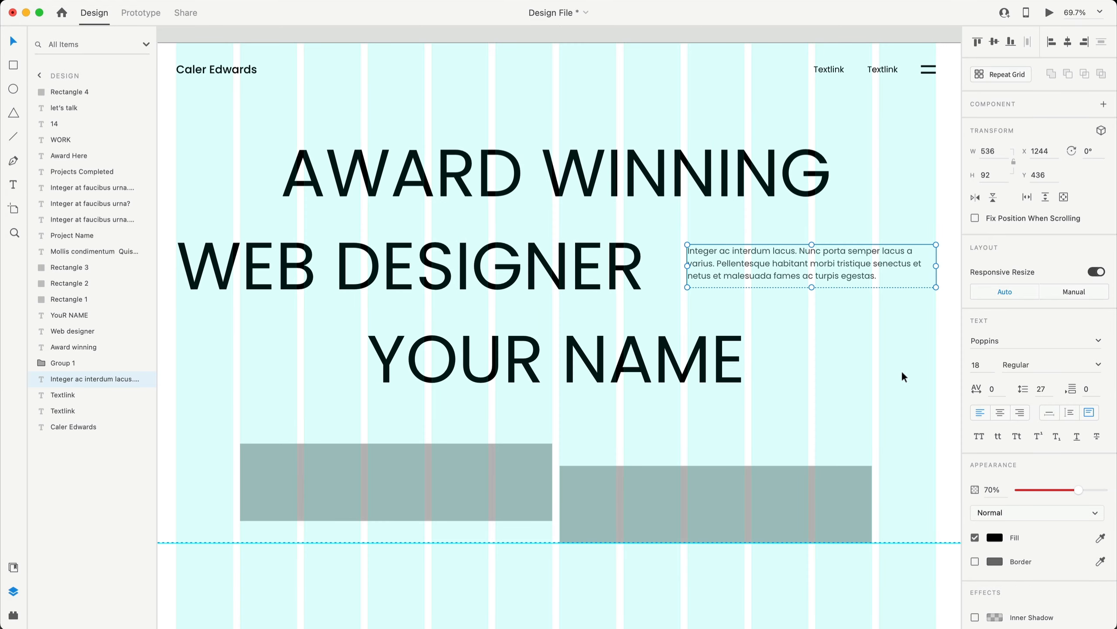
{"action": "scroll", "coordinate": [201, 34], "scroll_direction": "down", "scroll_amount": 2}
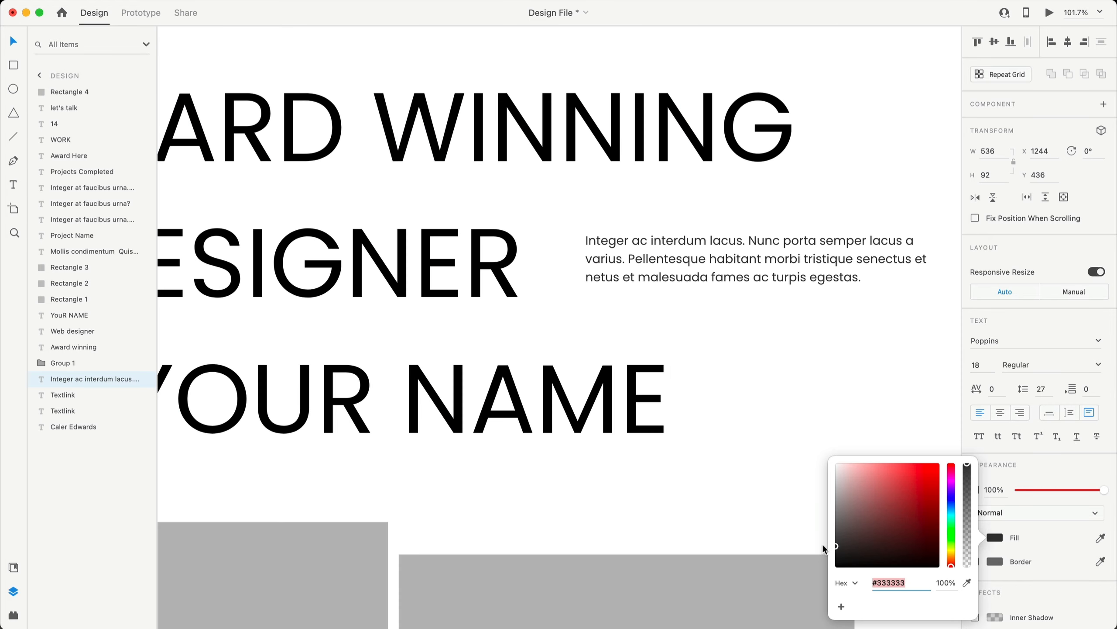
{"action": "left_click_drag", "start_coordinate": [819, 537], "coordinate": [814, 536]}
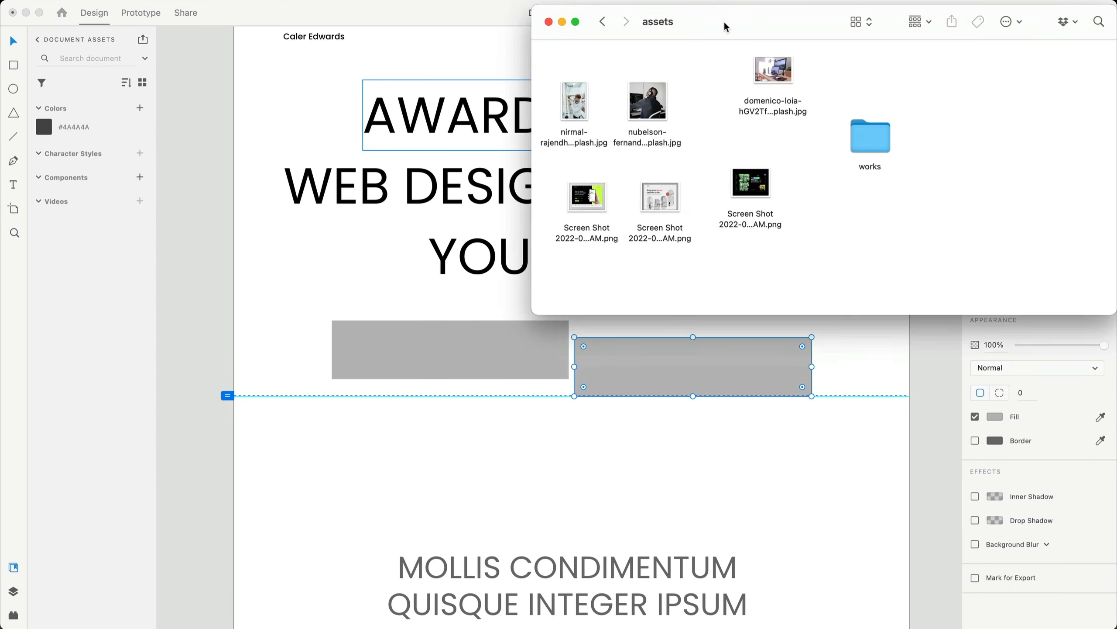
{"action": "left_click_drag", "start_coordinate": [724, 20], "coordinate": [770, 37]}
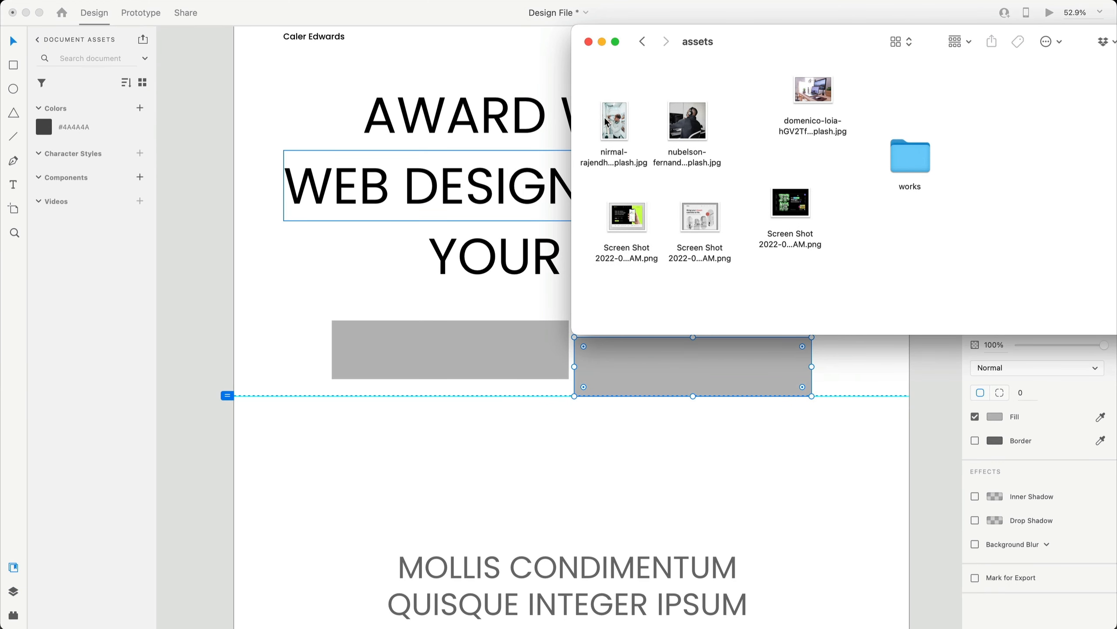
- Drop two photos into the left and right grey boxes and reposition each within its frame
{"action": "left_click_drag", "start_coordinate": [614, 125], "coordinate": [457, 358]}
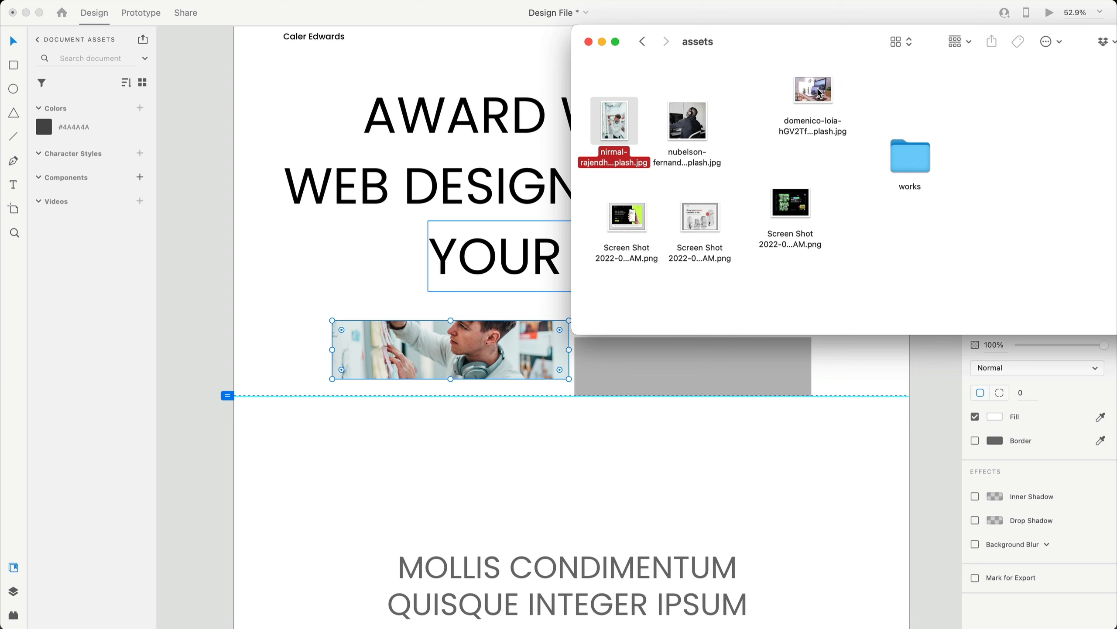
{"action": "left_click_drag", "start_coordinate": [819, 93], "coordinate": [733, 382]}
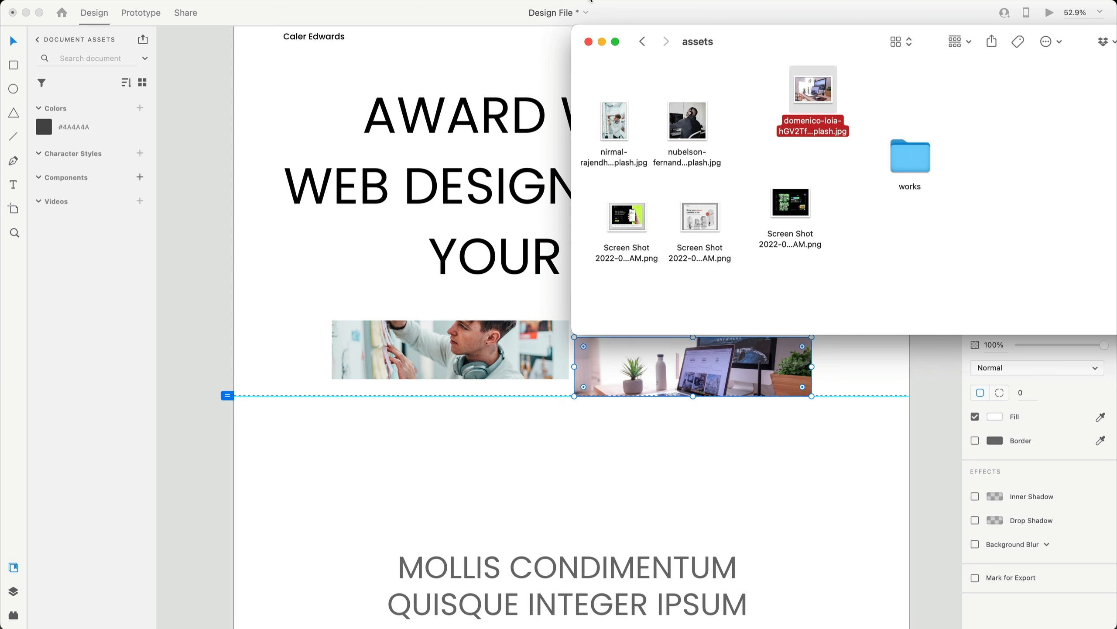
{"action": "double_click", "coordinate": [495, 337]}
{"action": "left_click_drag", "start_coordinate": [480, 346], "coordinate": [480, 356]}
{"action": "left_click", "coordinate": [908, 297]}
{"action": "double_click", "coordinate": [681, 367]}
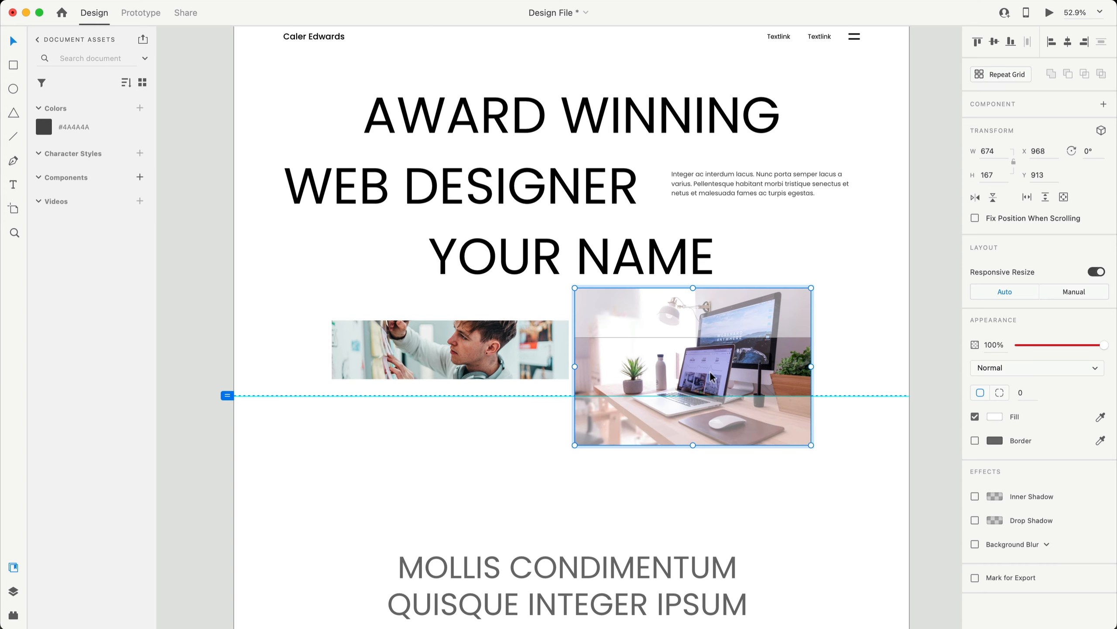
{"action": "left_click_drag", "start_coordinate": [682, 367], "coordinate": [682, 357]}
{"action": "left_click", "coordinate": [930, 307]}
- Preview the design full-window, then close the preview
{"action": "scroll", "coordinate": [945, 311], "scroll_direction": "up", "scroll_amount": 3}
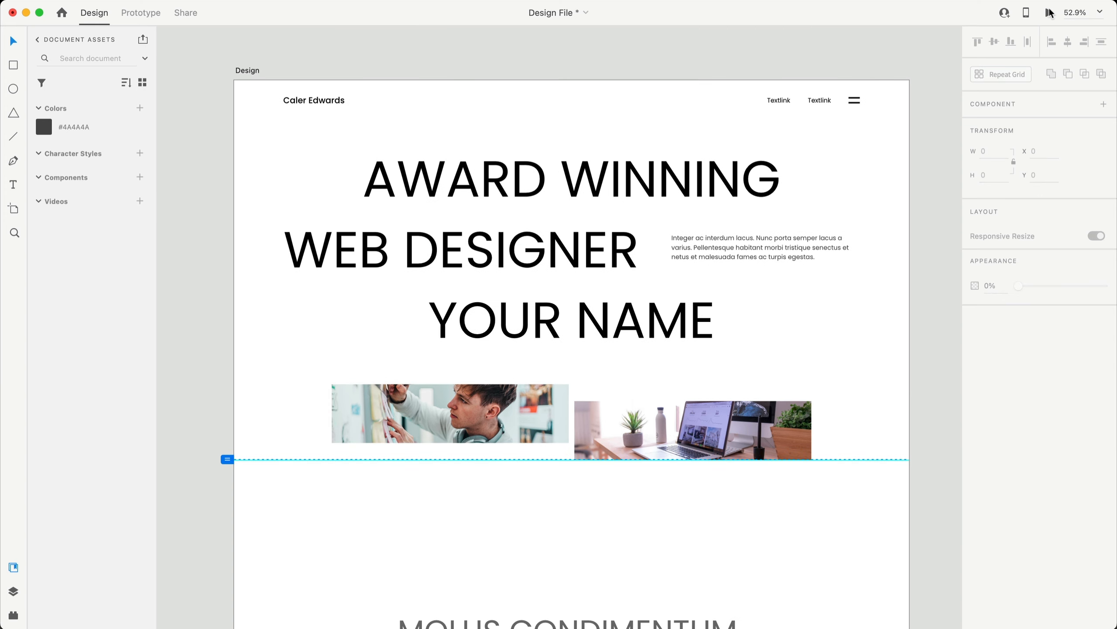
{"action": "left_click", "coordinate": [1049, 13]}
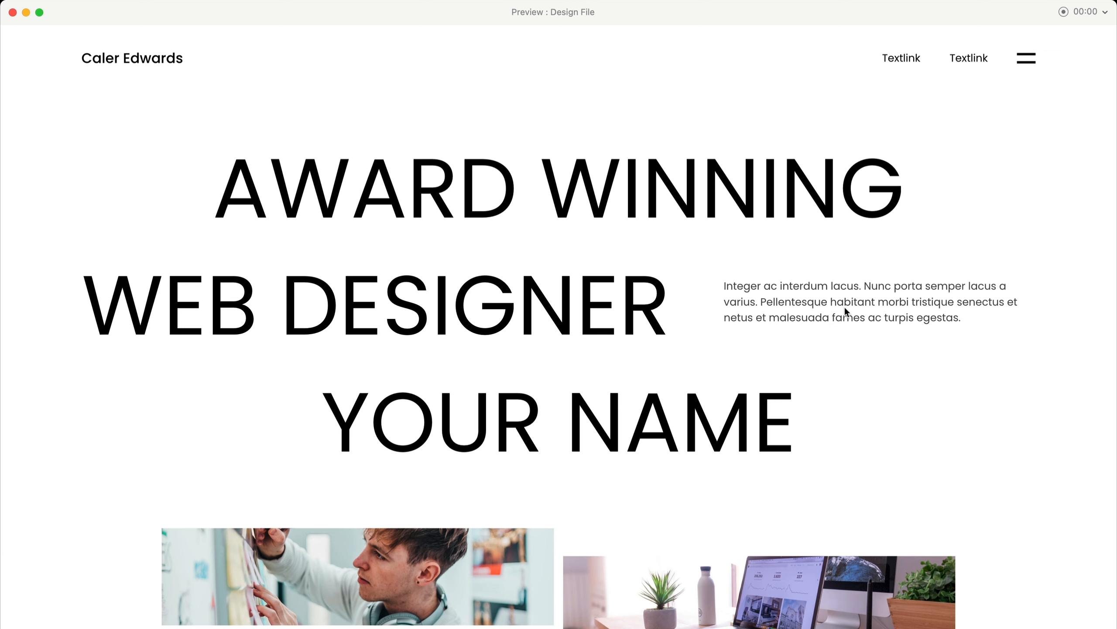
{"action": "left_click", "coordinate": [13, 13]}
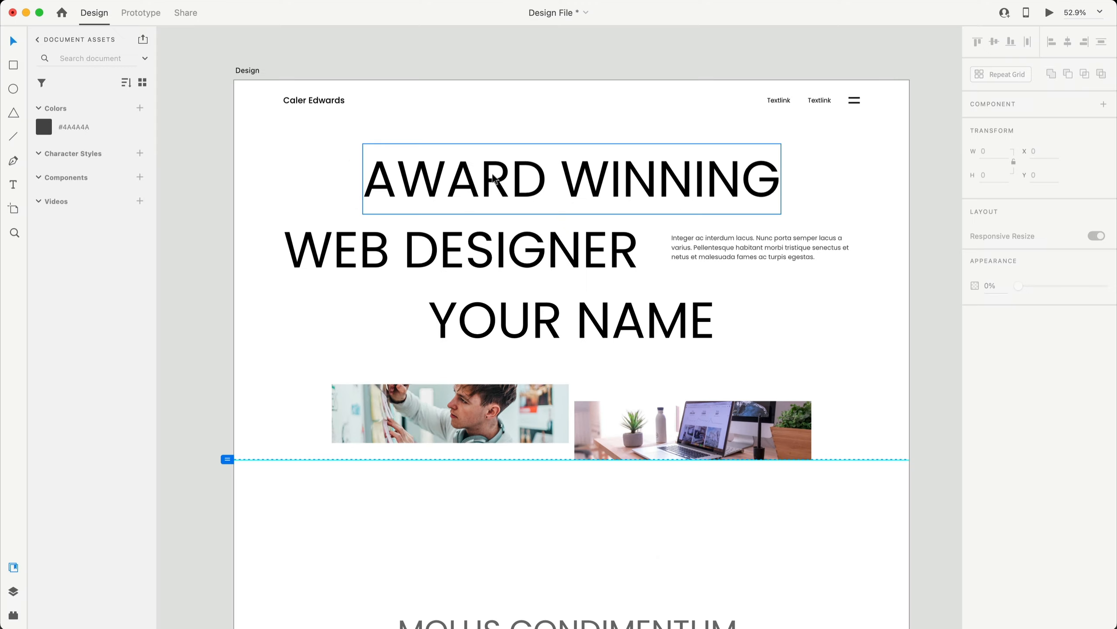
- Edit the saved #4A4A4A document colour swatch to #6A6A6A
{"action": "right_click", "coordinate": [87, 128]}
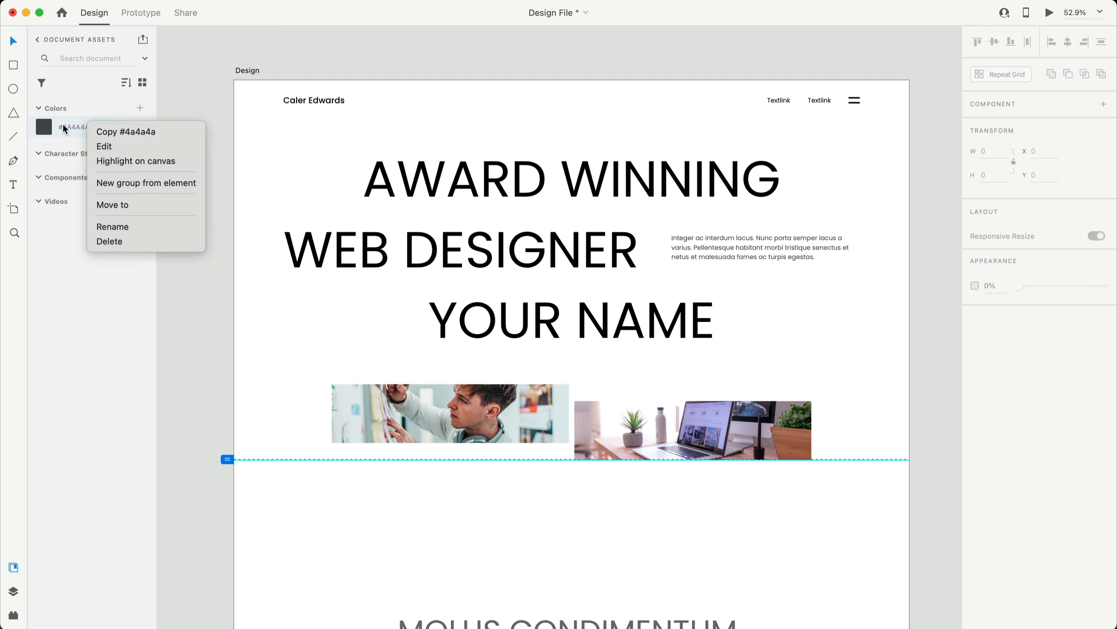
{"action": "left_click", "coordinate": [105, 147]}
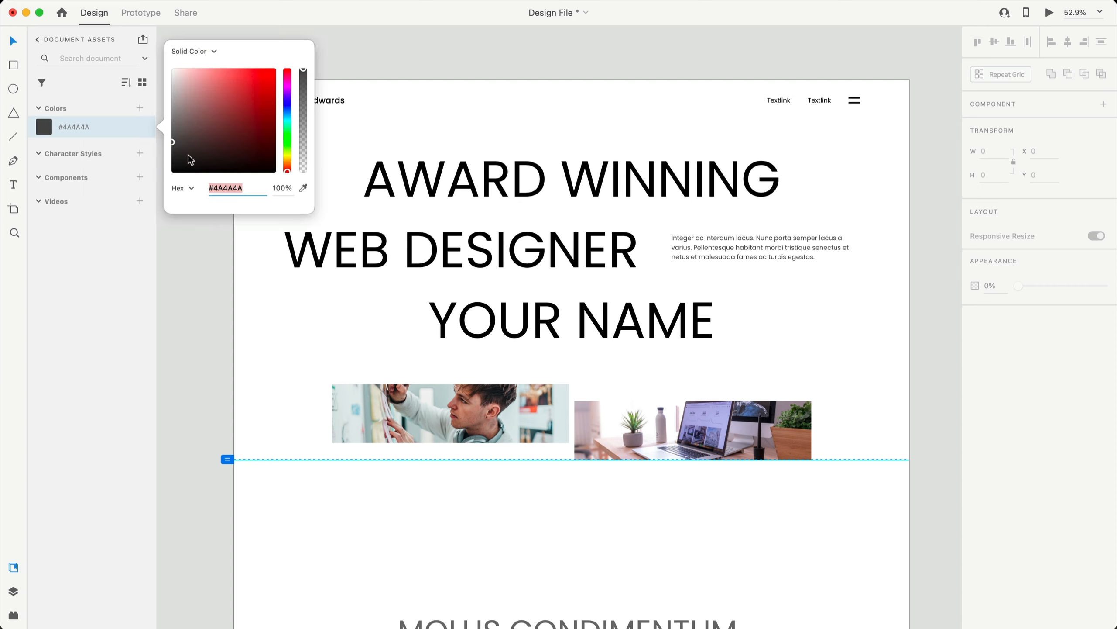
{"action": "left_click_drag", "start_coordinate": [176, 146], "coordinate": [169, 133]}
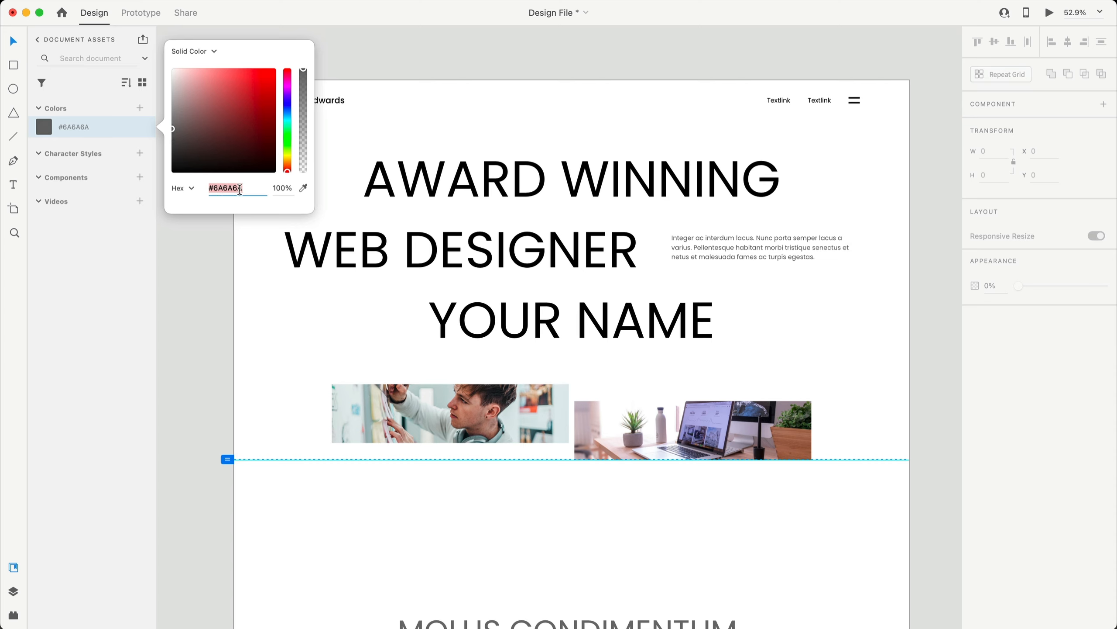
{"action": "left_click", "coordinate": [188, 292]}
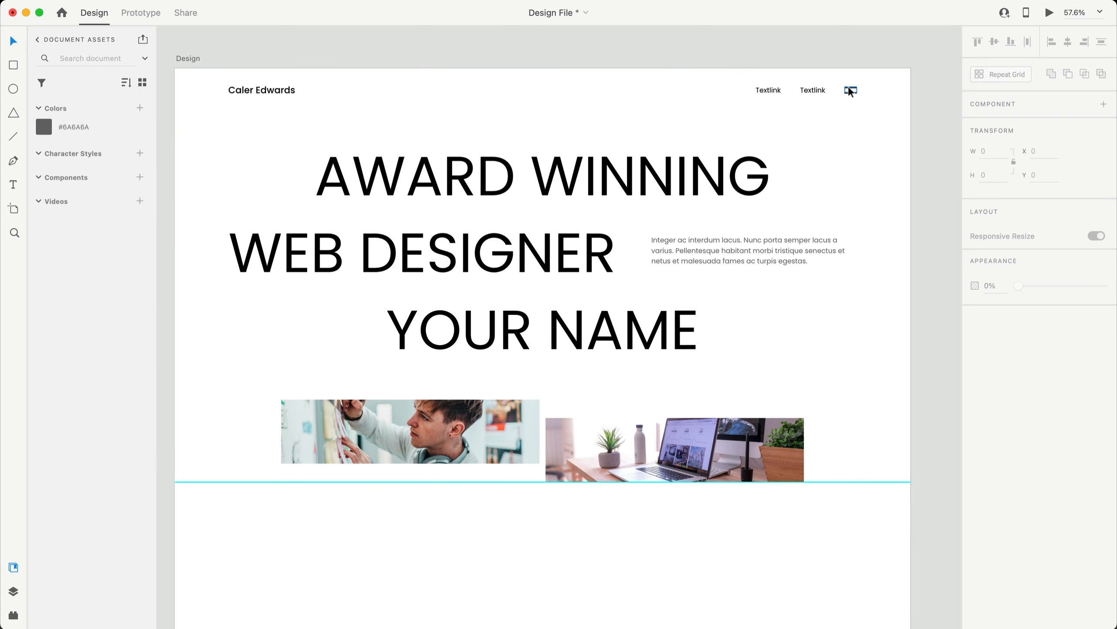
- Turn on the layout grid for the Design artboard
{"action": "left_click", "coordinate": [189, 58]}
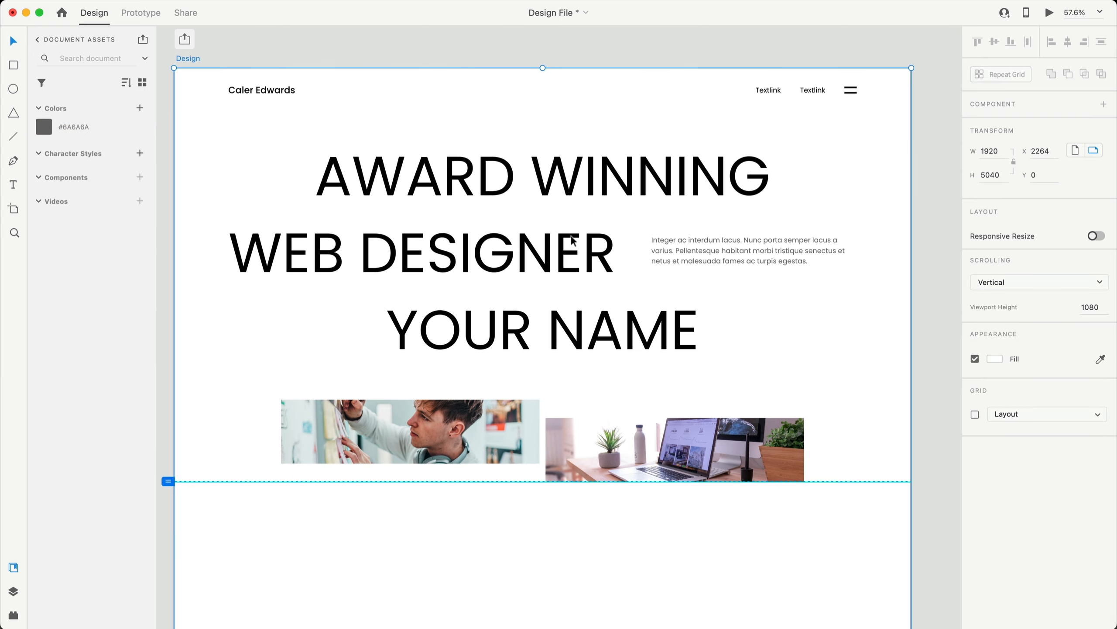
{"action": "left_click", "coordinate": [974, 414]}
{"action": "left_click", "coordinate": [930, 212]}
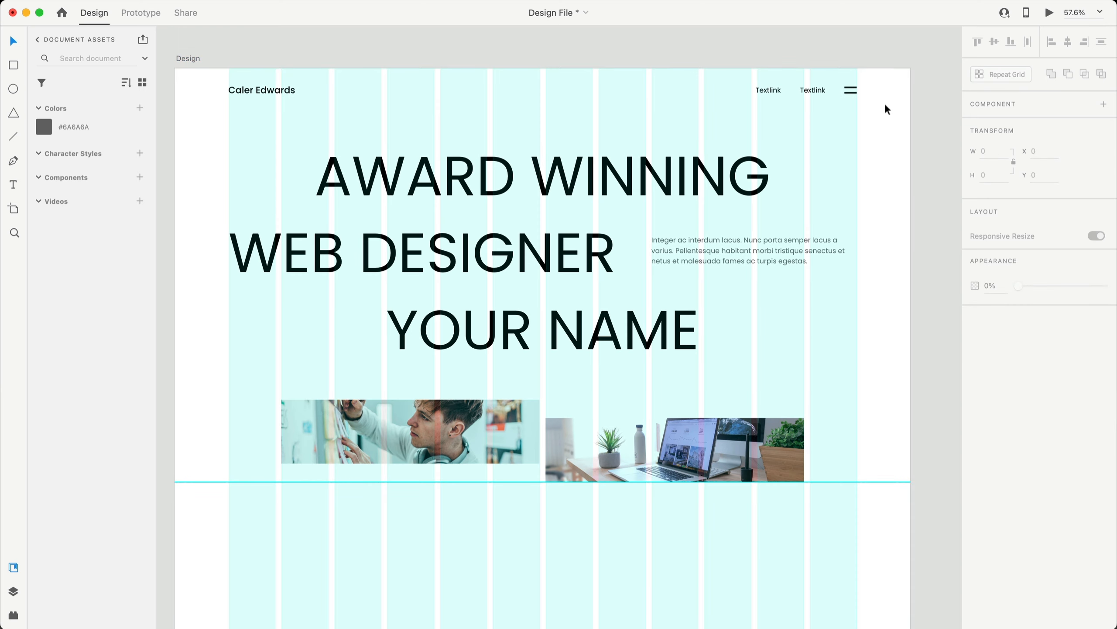
- Delete the menu icon and move both nav links right into its place
{"action": "scroll", "coordinate": [885, 109], "scroll_direction": "left", "scroll_amount": 3}
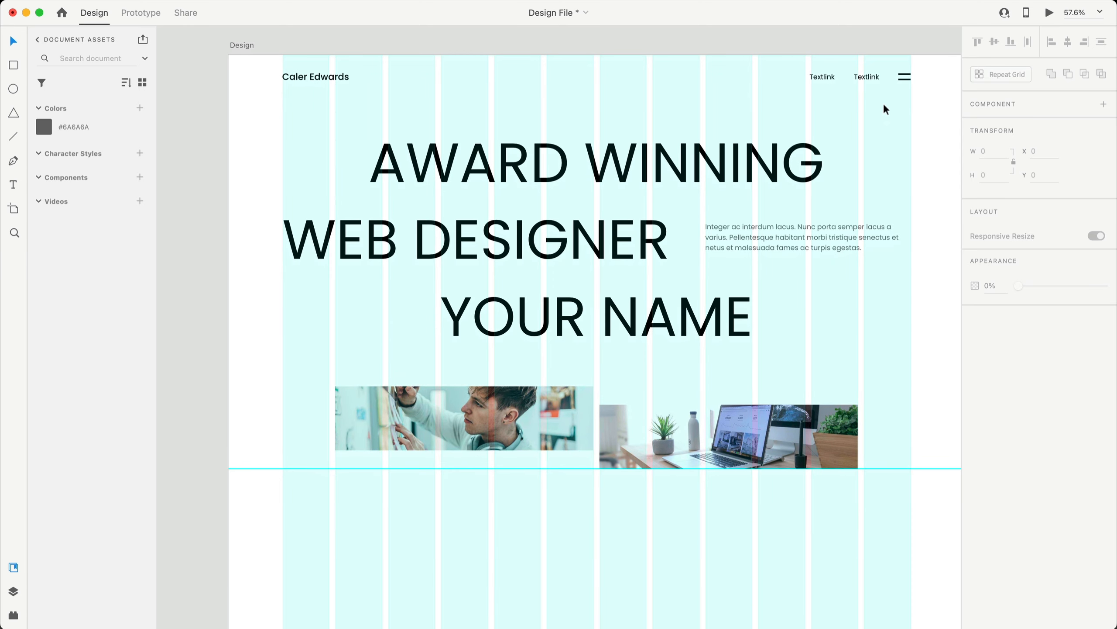
{"action": "scroll", "coordinate": [886, 109], "scroll_direction": "right", "scroll_amount": 3}
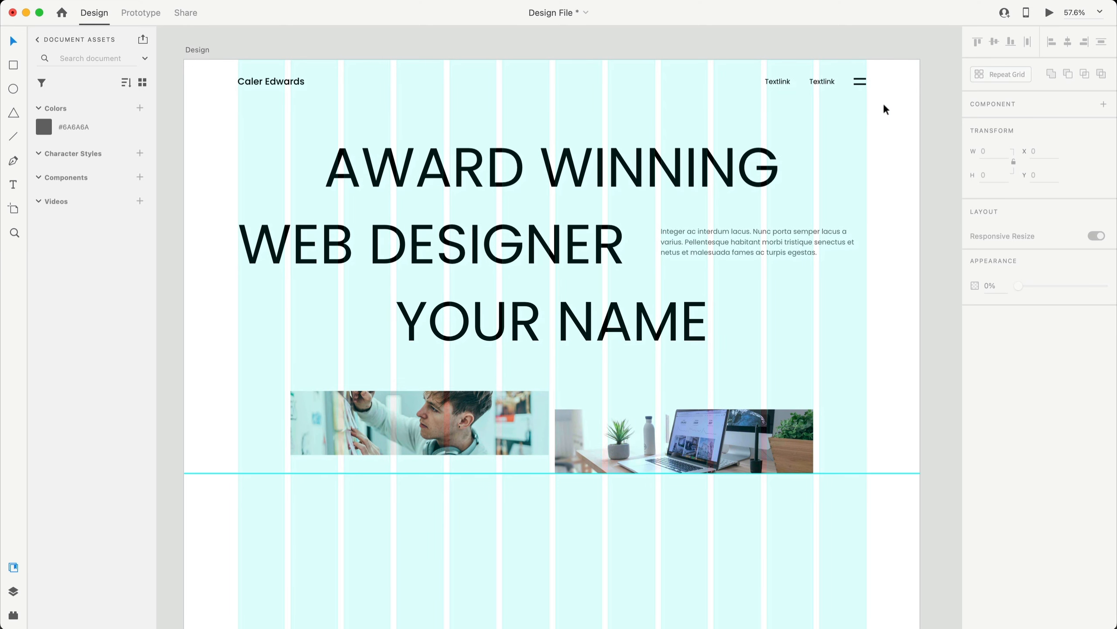
{"action": "left_click", "coordinate": [858, 81]}
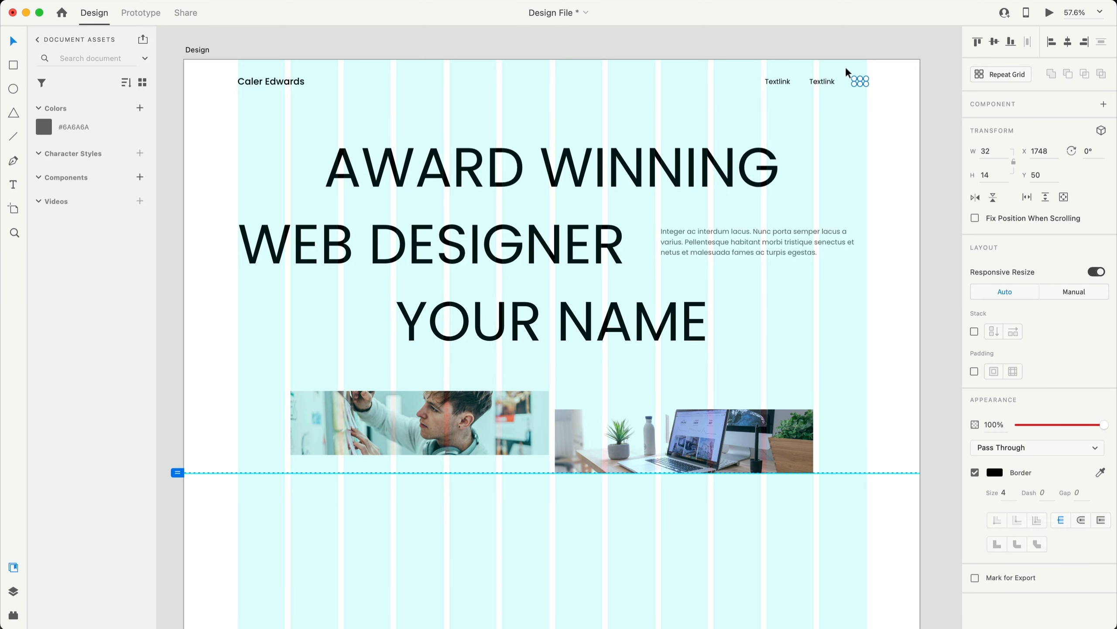
{"action": "key", "text": "Delete"}
{"action": "left_click_drag", "start_coordinate": [889, 115], "coordinate": [814, 82]}
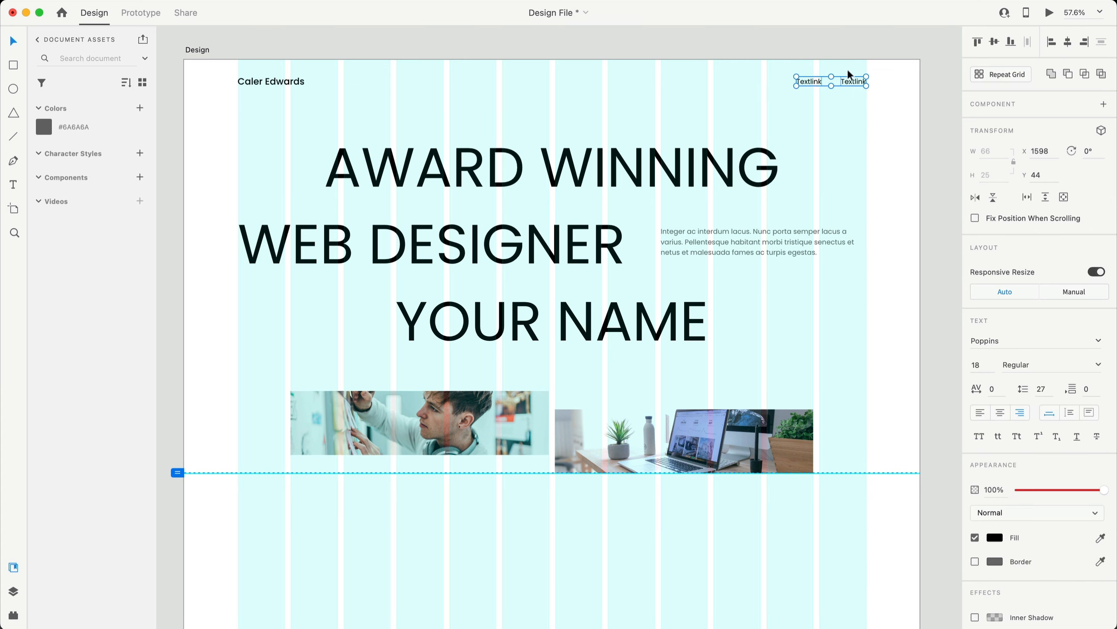
- Zoom in on the header and retype the second nav link as 'Let's talk'
{"action": "left_click", "coordinate": [937, 154]}
{"action": "left_click", "coordinate": [417, 59]}
{"action": "key", "text": "super+shift+'"}
{"action": "left_click", "coordinate": [889, 52]}
{"action": "scroll", "coordinate": [893, 58], "scroll_direction": "up", "scroll_amount": 5, "text": "super"}
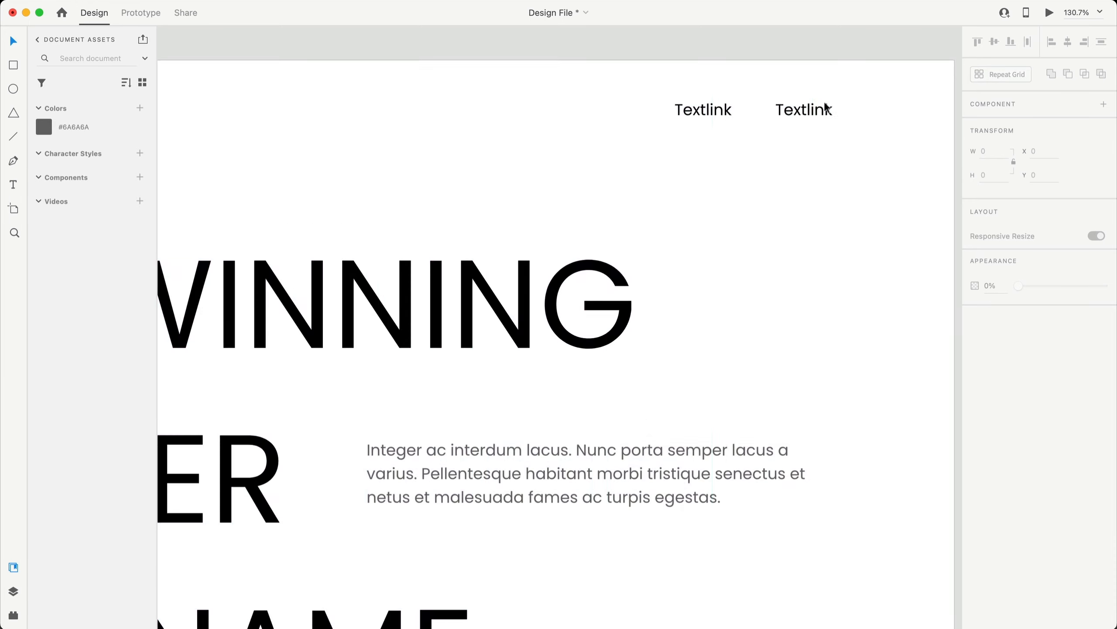
{"action": "double_click", "coordinate": [826, 107]}
{"action": "type", "text": "Let’s talk"}
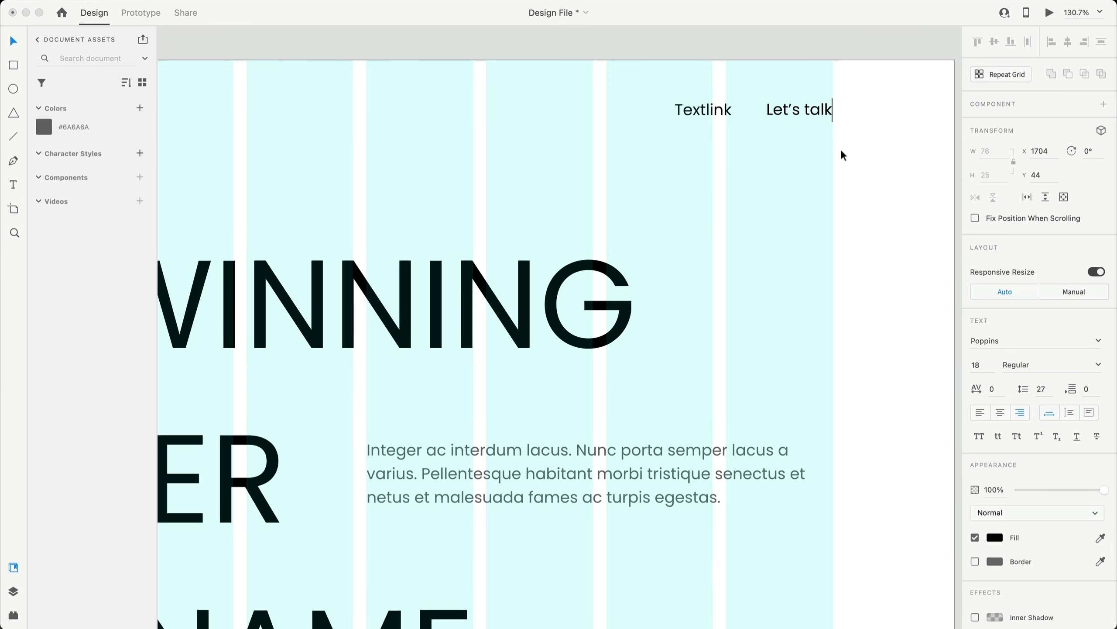
{"action": "key", "text": "Escape"}
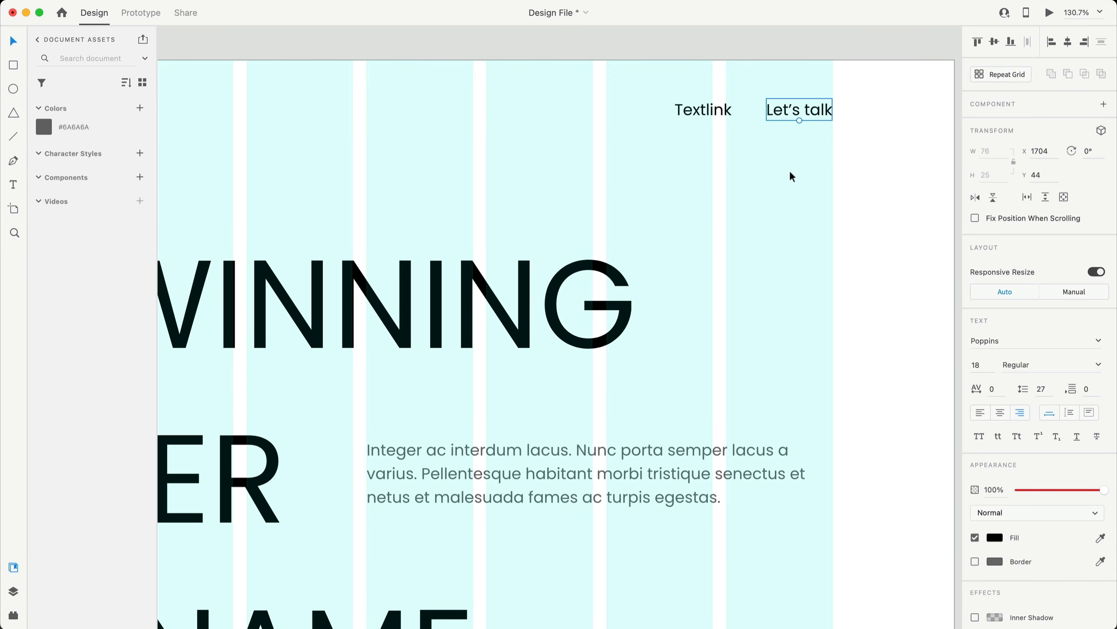
- Apply the lowercase text transform to both nav links
{"action": "scroll", "coordinate": [790, 171], "scroll_direction": "down", "scroll_amount": 5}
{"action": "scroll", "coordinate": [761, 200], "scroll_direction": "down", "scroll_amount": 15}
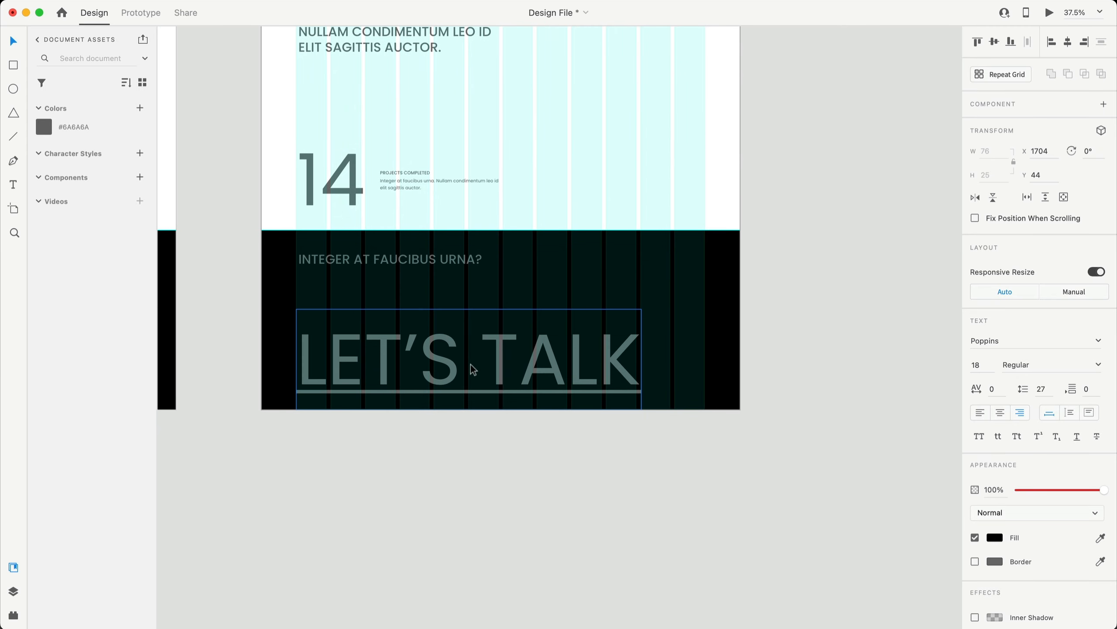
{"action": "scroll", "coordinate": [471, 364], "scroll_direction": "up", "scroll_amount": 5}
{"action": "left_click", "coordinate": [519, 312]}
{"action": "scroll", "coordinate": [519, 313], "scroll_direction": "left", "scroll_amount": 3}
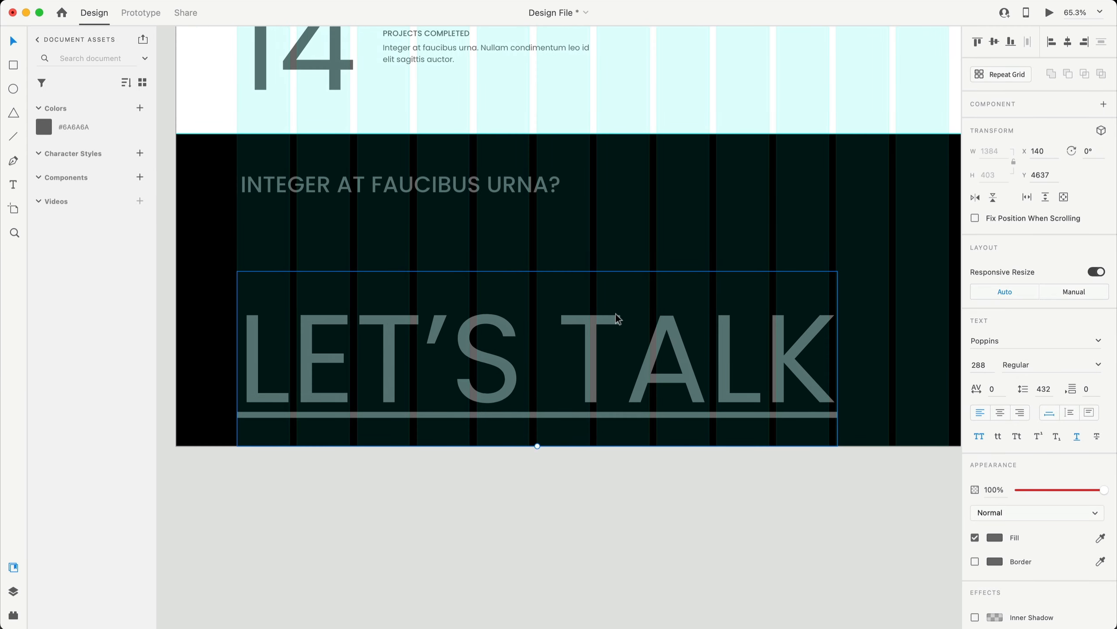
{"action": "scroll", "coordinate": [553, 359], "scroll_direction": "down", "scroll_amount": 4}
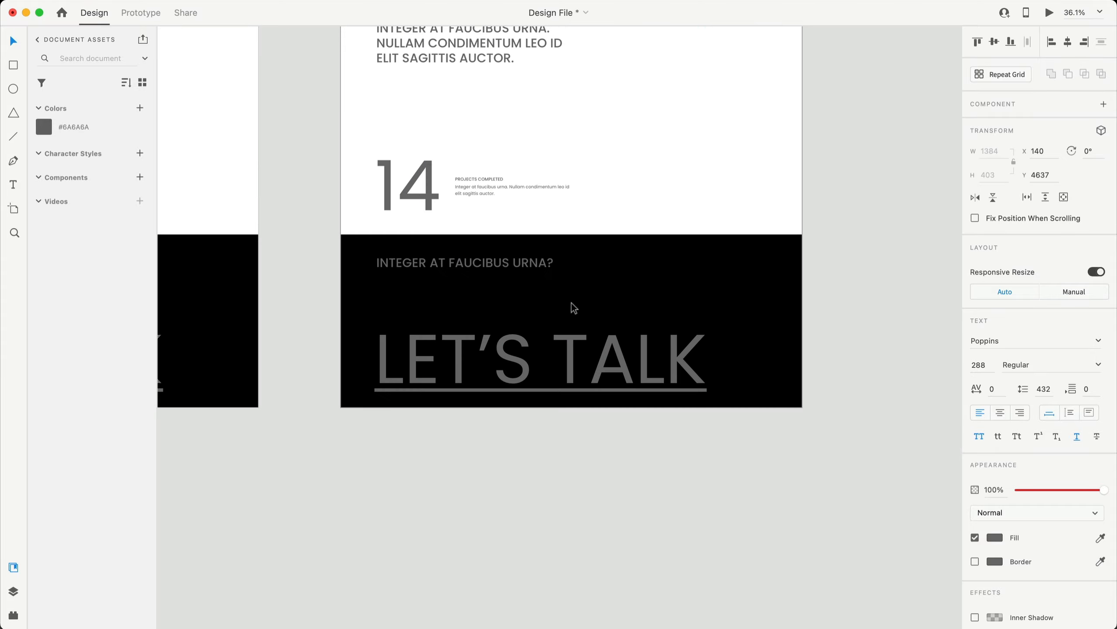
{"action": "scroll", "coordinate": [571, 304], "scroll_direction": "up", "scroll_amount": 15}
{"action": "scroll", "coordinate": [775, 131], "scroll_direction": "up", "scroll_amount": 7}
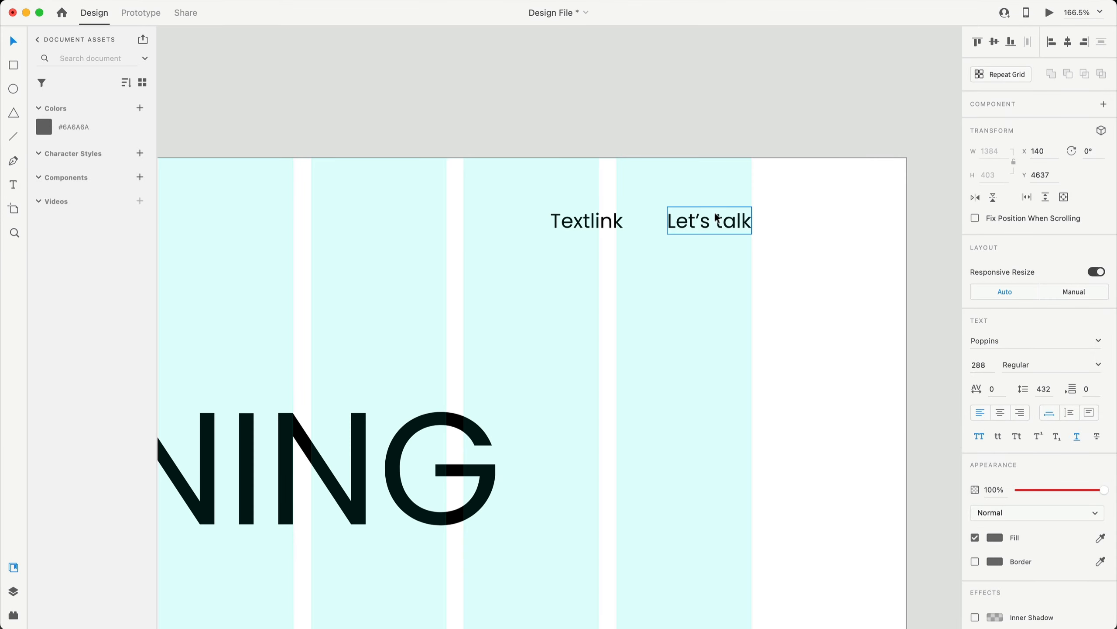
{"action": "left_click", "coordinate": [680, 220]}
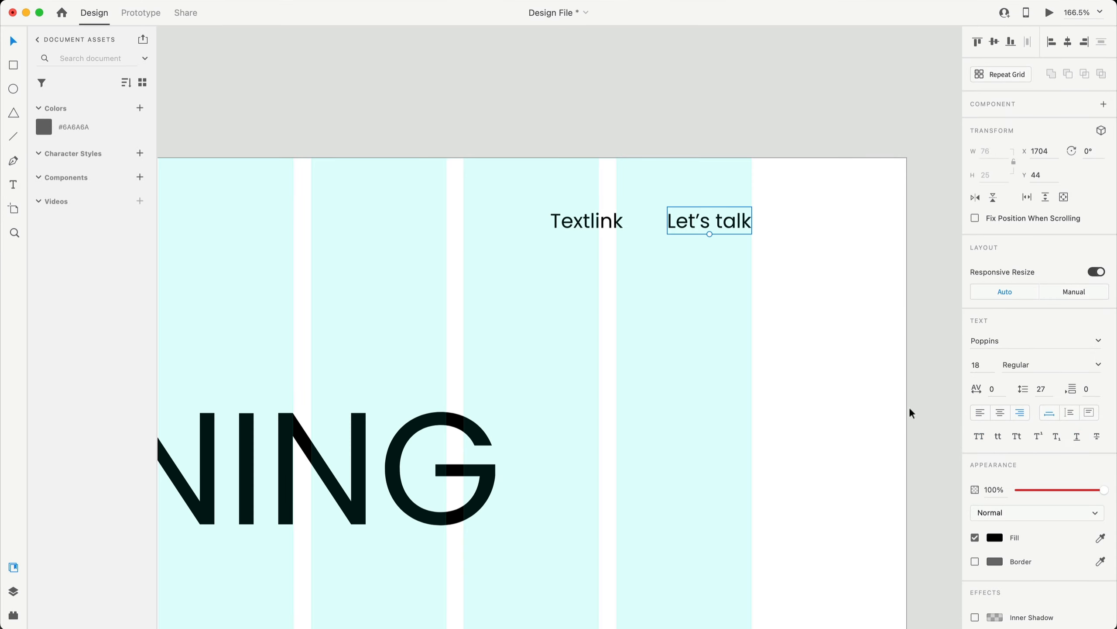
{"action": "left_click", "coordinate": [997, 436]}
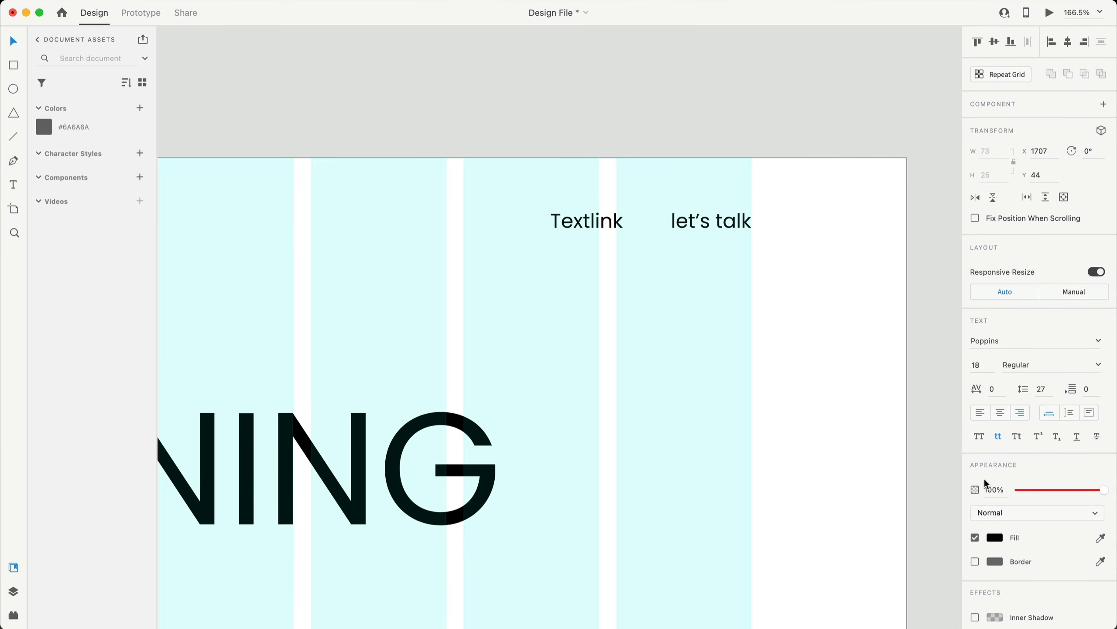
{"action": "left_click", "coordinate": [589, 219]}
{"action": "left_click", "coordinate": [997, 438]}
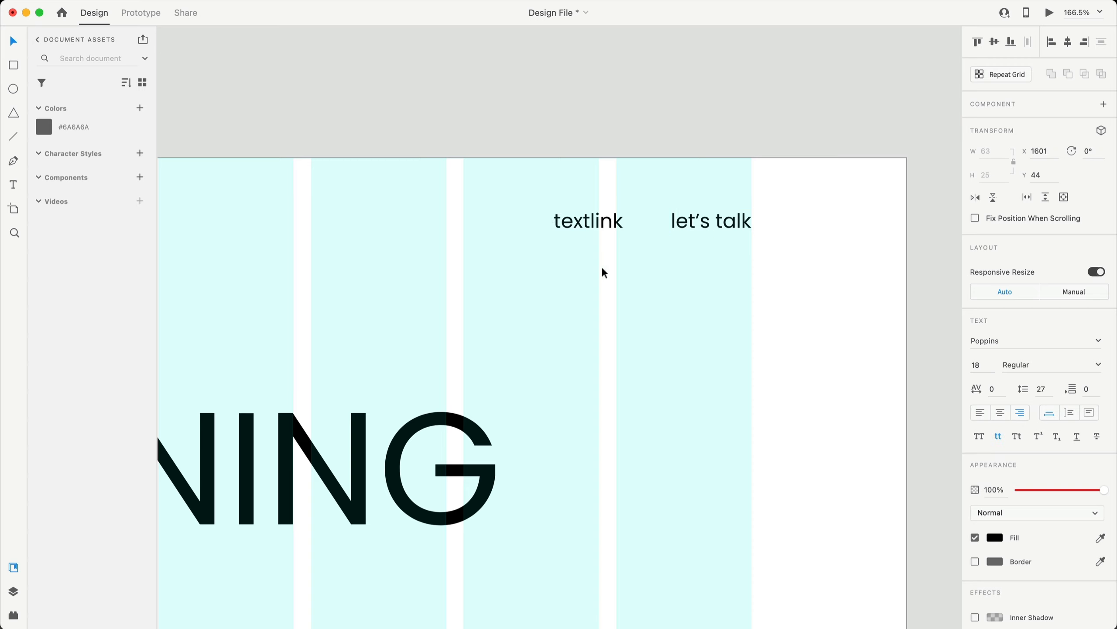
- Change the first nav link to read 'my work'
{"action": "double_click", "coordinate": [590, 216]}
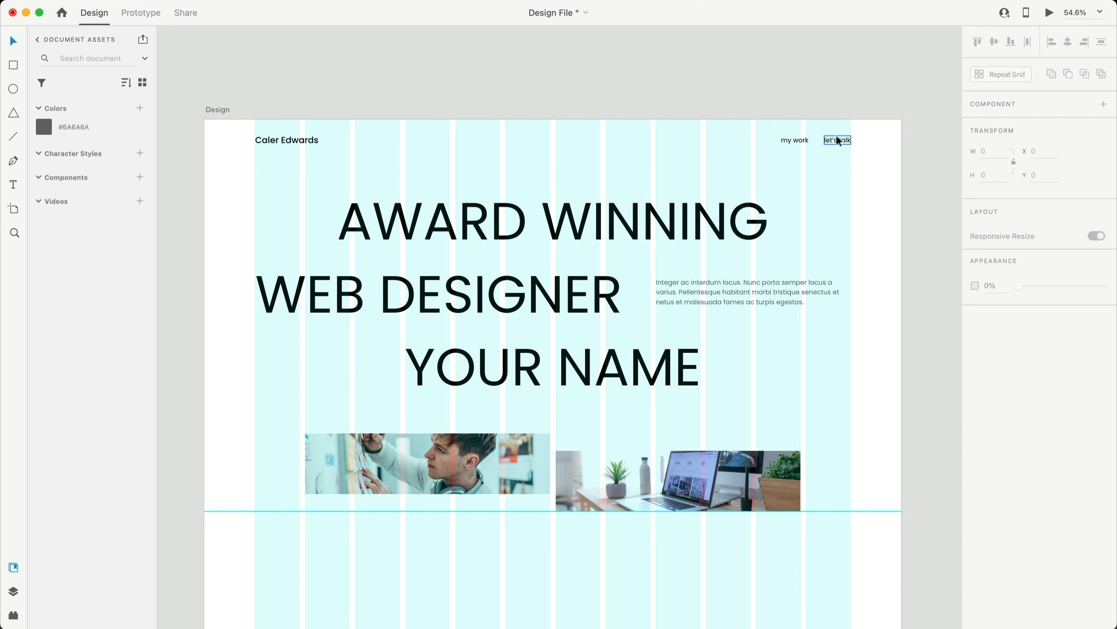
{"action": "left_click", "coordinate": [839, 139]}
{"action": "scroll", "coordinate": [789, 199], "scroll_direction": "down", "scroll_amount": 15}
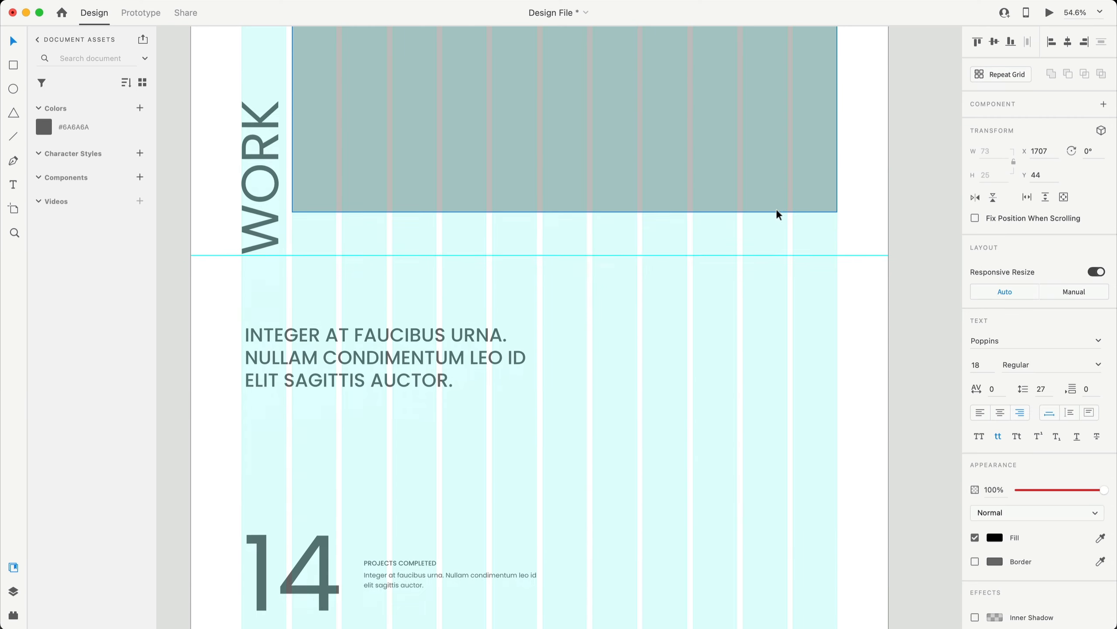
{"action": "scroll", "coordinate": [776, 208], "scroll_direction": "down", "scroll_amount": 10}
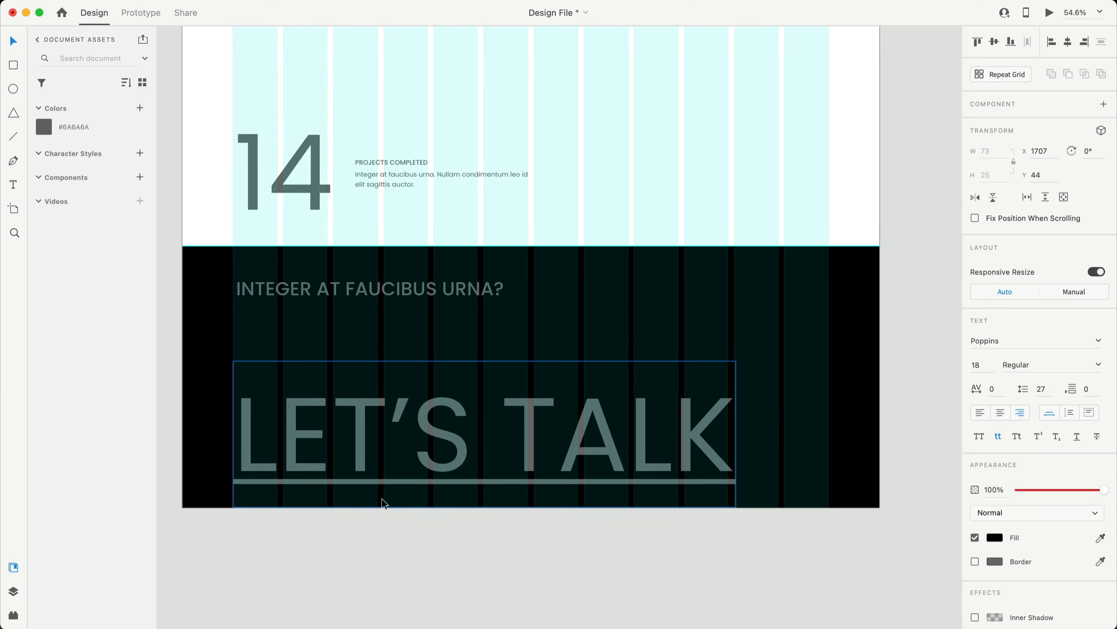
{"action": "scroll", "coordinate": [386, 498], "scroll_direction": "up", "scroll_amount": 20}
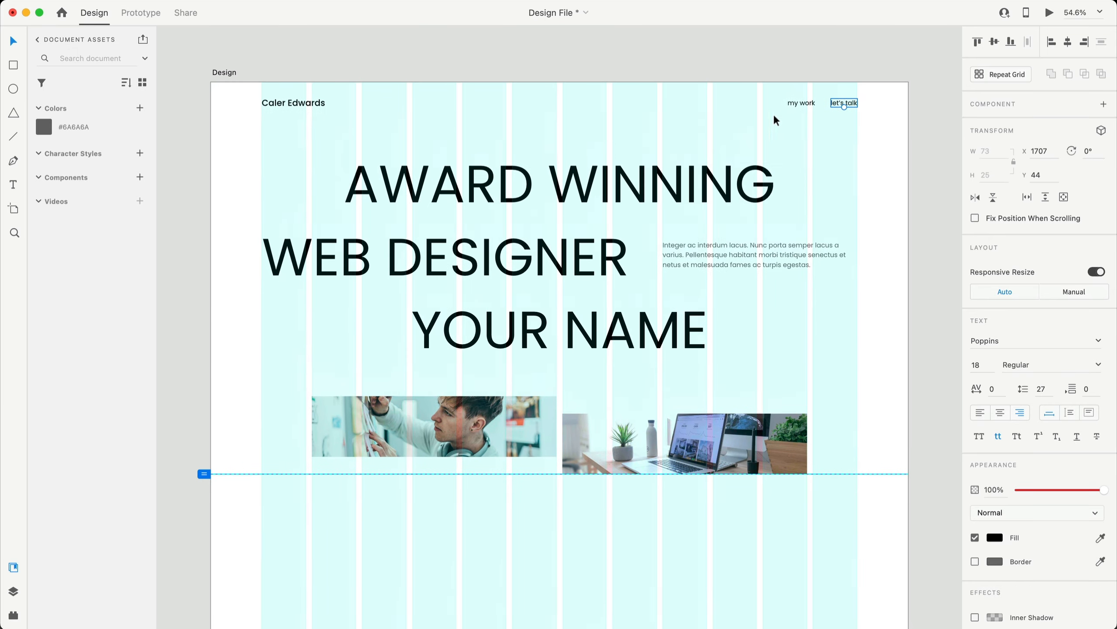
{"action": "left_click", "coordinate": [807, 103]}
- Paste the new tagline over the MOLLIS CONDIMENTUM heading and narrow it to two lines
{"action": "scroll", "coordinate": [782, 128], "scroll_direction": "down", "scroll_amount": 15}
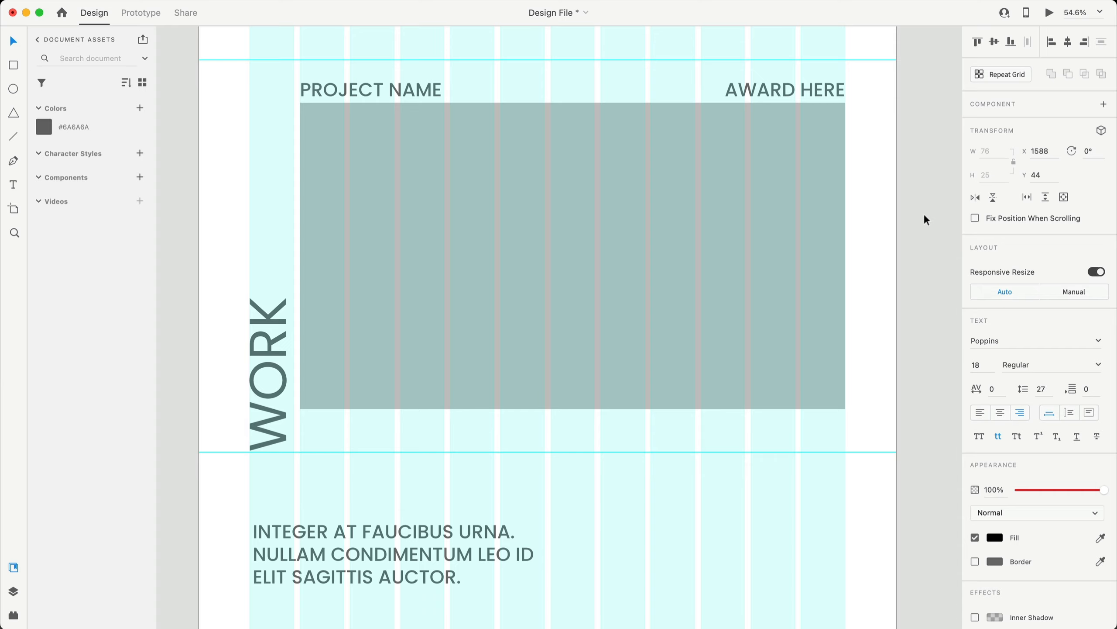
{"action": "scroll", "coordinate": [923, 211], "scroll_direction": "up", "scroll_amount": 15}
{"action": "left_click", "coordinate": [922, 196]}
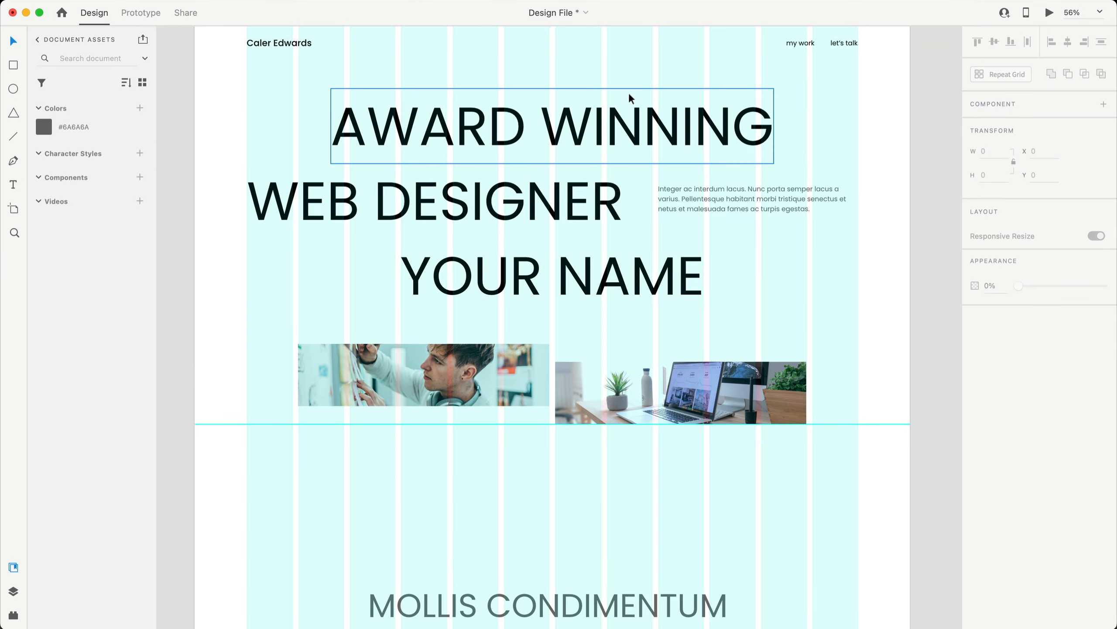
{"action": "scroll", "coordinate": [629, 95], "scroll_direction": "down", "scroll_amount": 12}
{"action": "scroll", "coordinate": [599, 108], "scroll_direction": "up", "scroll_amount": 4}
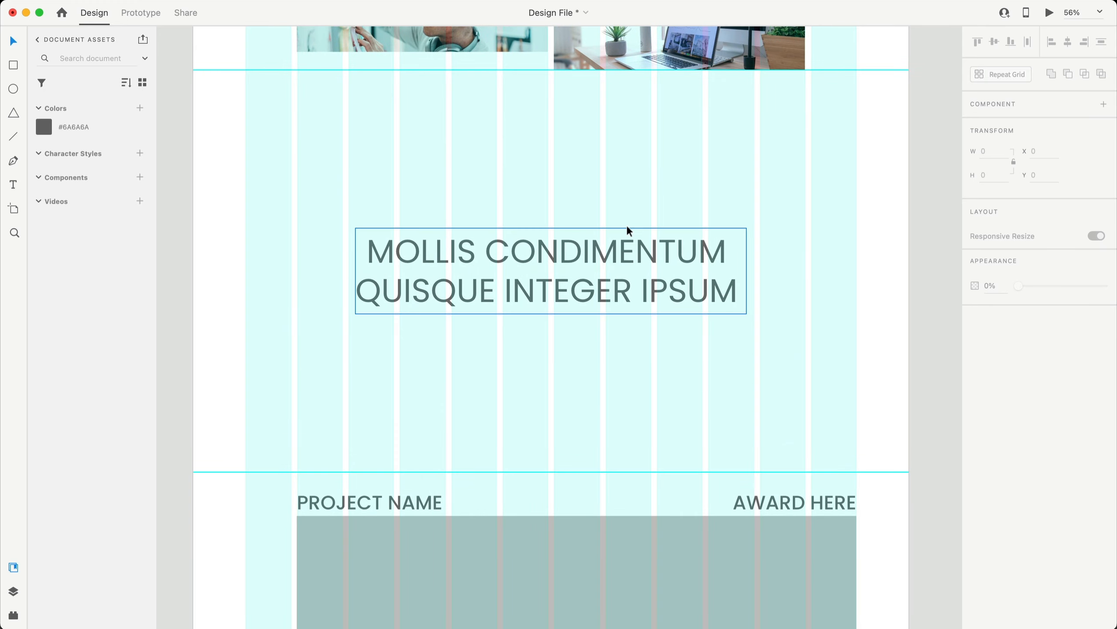
{"action": "double_click", "coordinate": [627, 225]}
{"action": "type", "text": "TURNING YOUR IDEAS INTO DIGITAL EXPERIENCES"}
{"action": "key", "text": "Escape"}
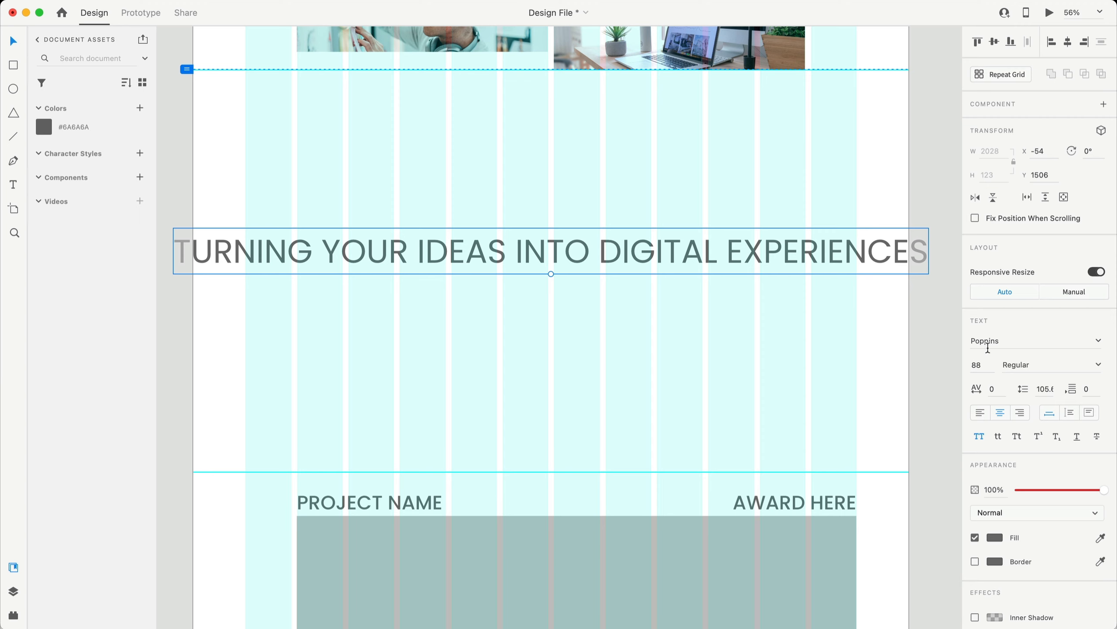
{"action": "left_click", "coordinate": [1089, 412]}
{"action": "left_click_drag", "start_coordinate": [929, 250], "coordinate": [772, 243]}
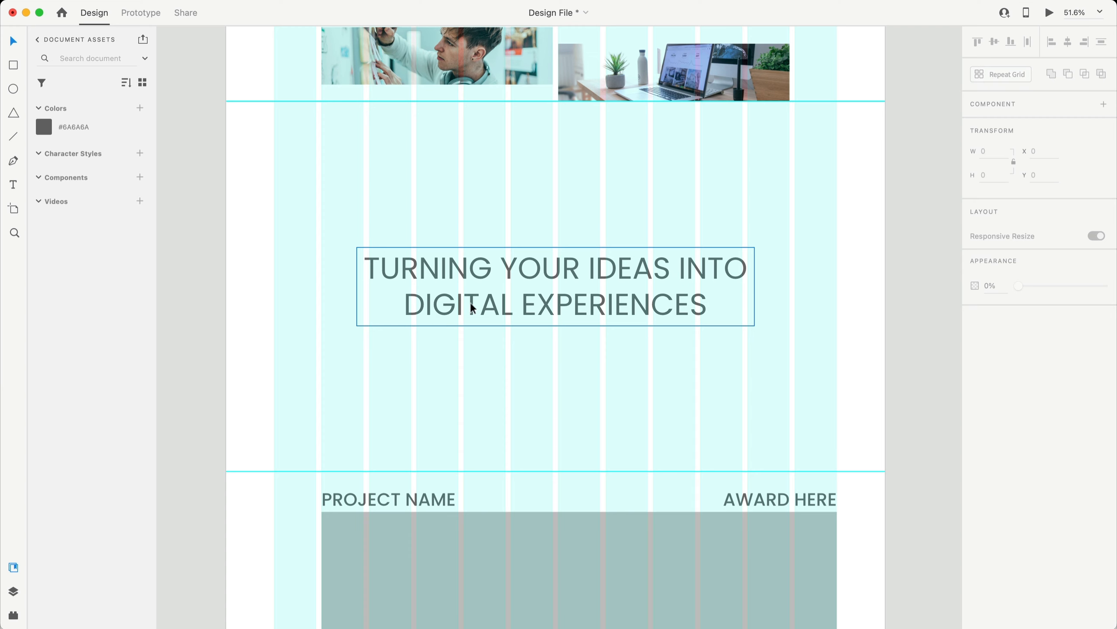
- Set YOUR IDEAS and DIGITAL EXPERIENCES to Medium weight
{"action": "double_click", "coordinate": [623, 282]}
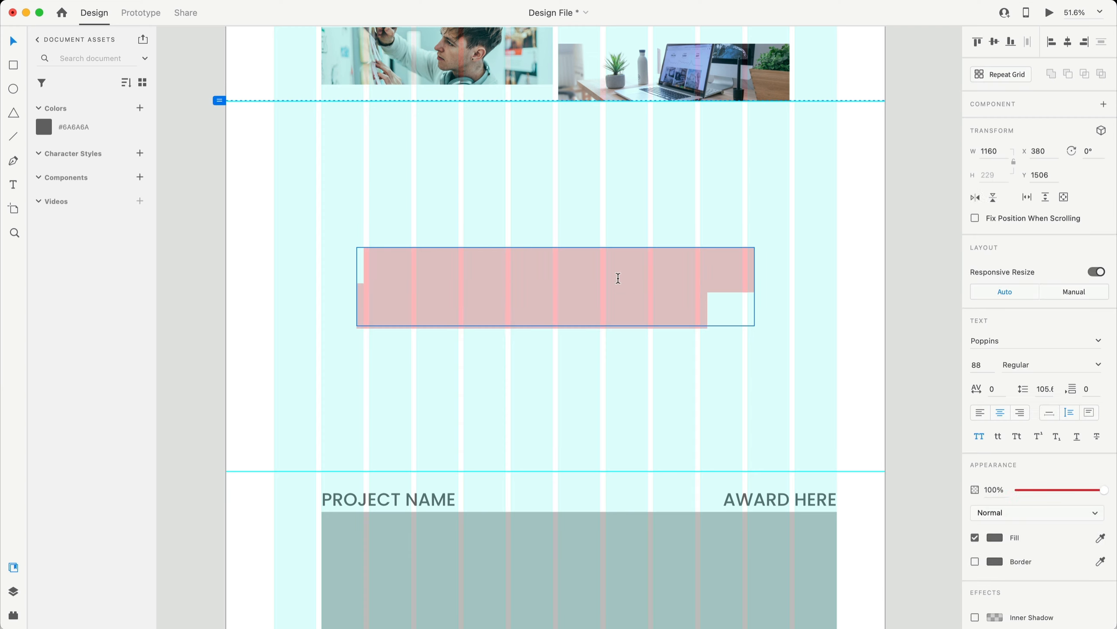
{"action": "left_click", "coordinate": [537, 260]}
{"action": "left_click_drag", "start_coordinate": [506, 264], "coordinate": [671, 263]}
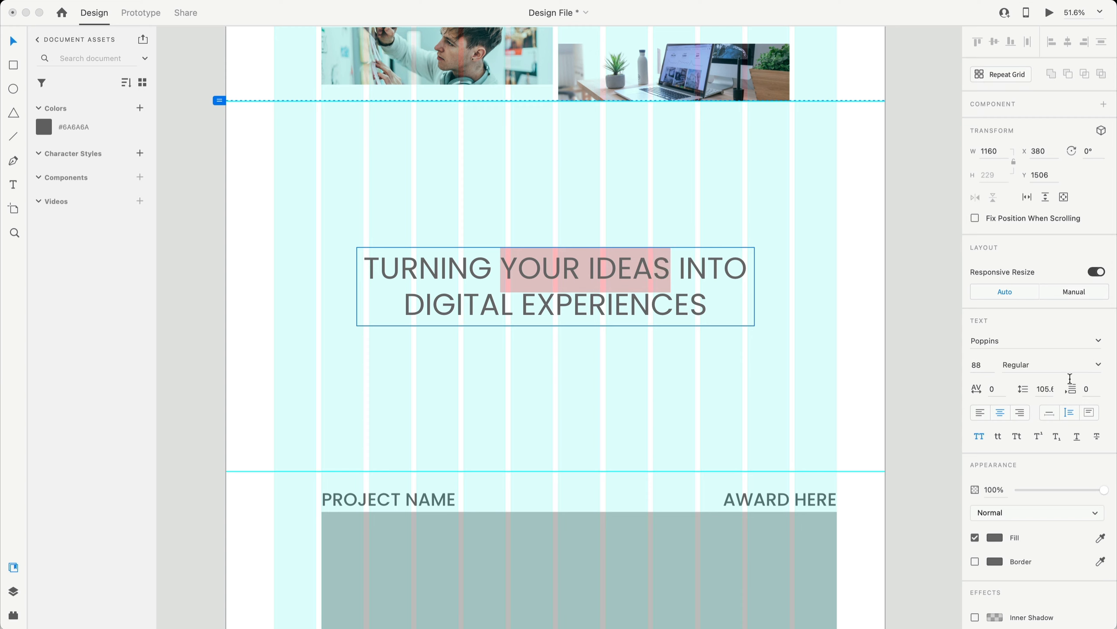
{"action": "left_click", "coordinate": [1098, 363]}
{"action": "left_click", "coordinate": [1050, 392]}
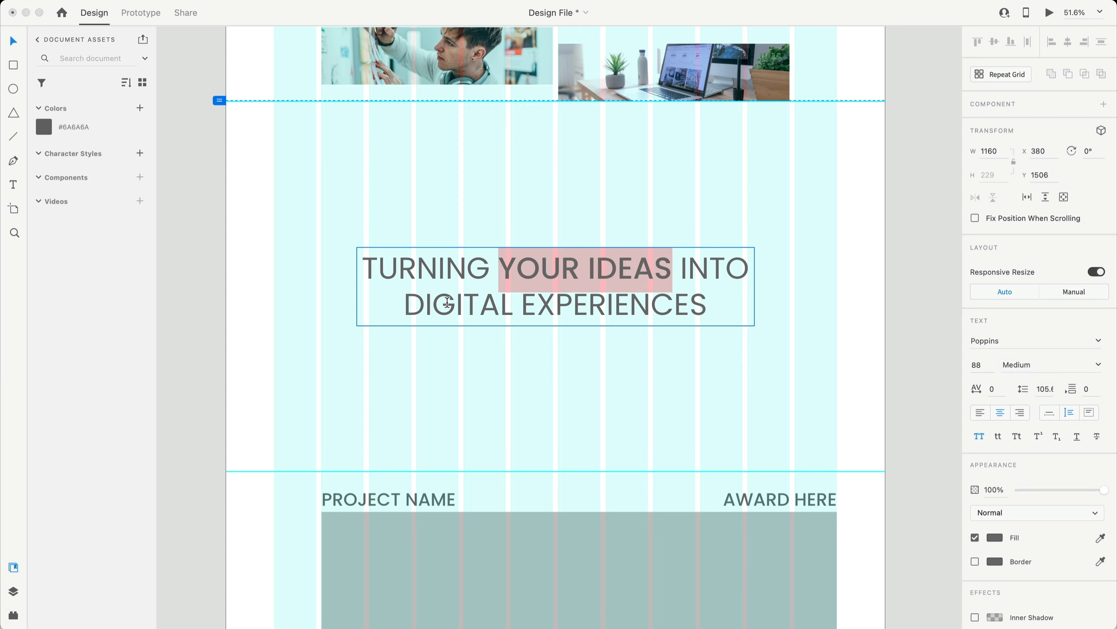
{"action": "left_click", "coordinate": [431, 304]}
{"action": "left_click_drag", "start_coordinate": [404, 304], "coordinate": [735, 303]}
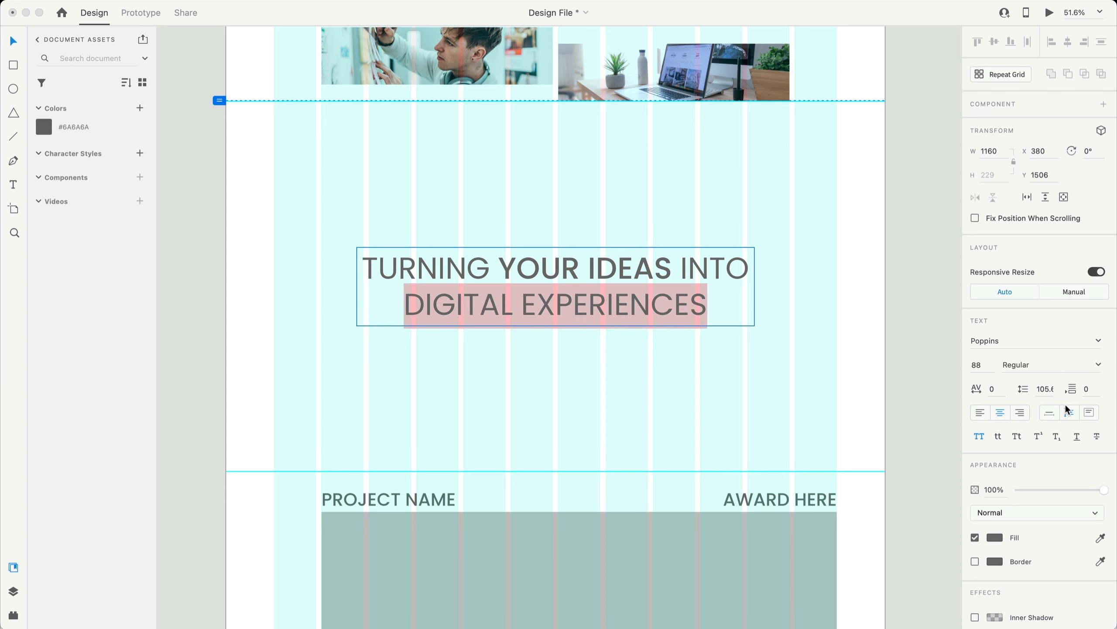
{"action": "left_click", "coordinate": [1098, 363]}
{"action": "left_click", "coordinate": [1037, 392]}
{"action": "key", "text": "Escape"}
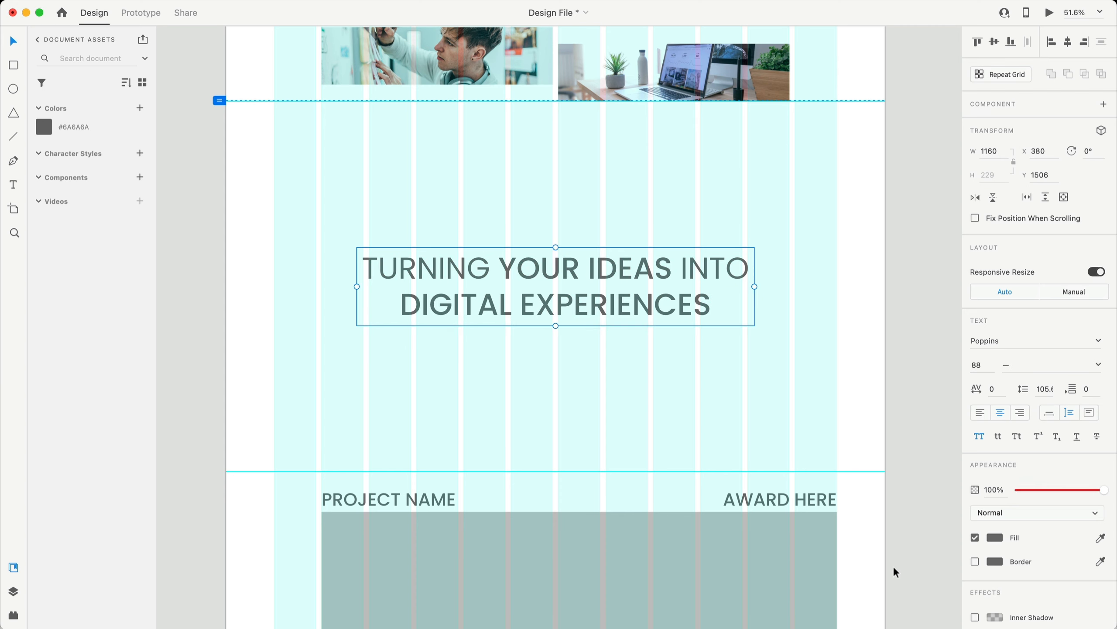
- Turn the whole tagline text black
{"action": "left_click", "coordinate": [901, 370]}
{"action": "left_click", "coordinate": [598, 265]}
{"action": "left_click", "coordinate": [995, 536]}
{"action": "left_click", "coordinate": [910, 293]}
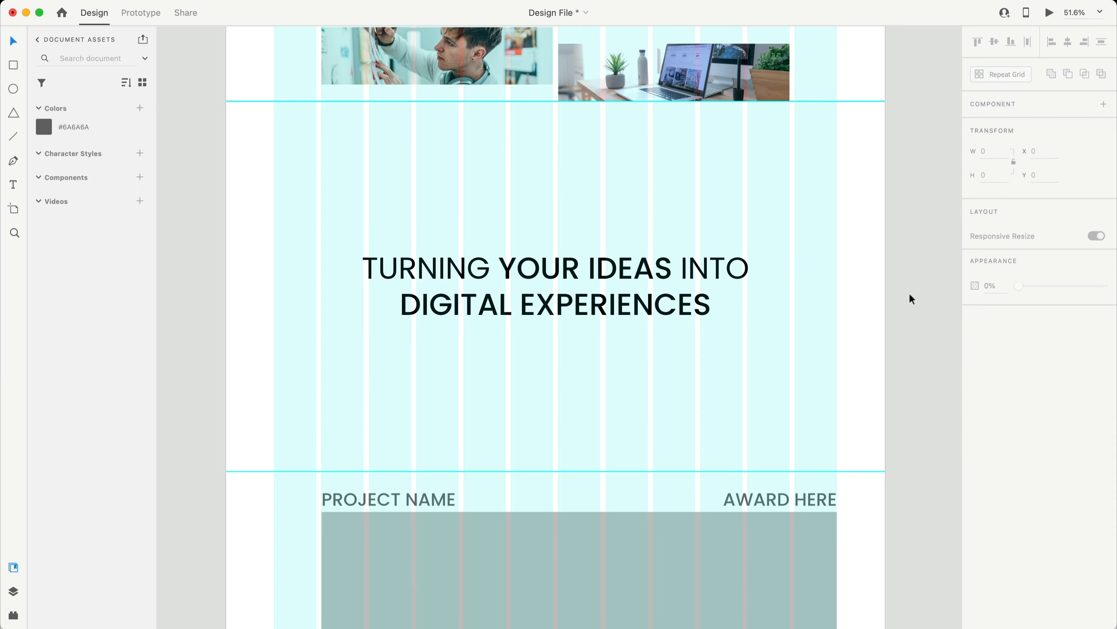
{"action": "scroll", "coordinate": [866, 247], "scroll_direction": "down", "scroll_amount": 10}
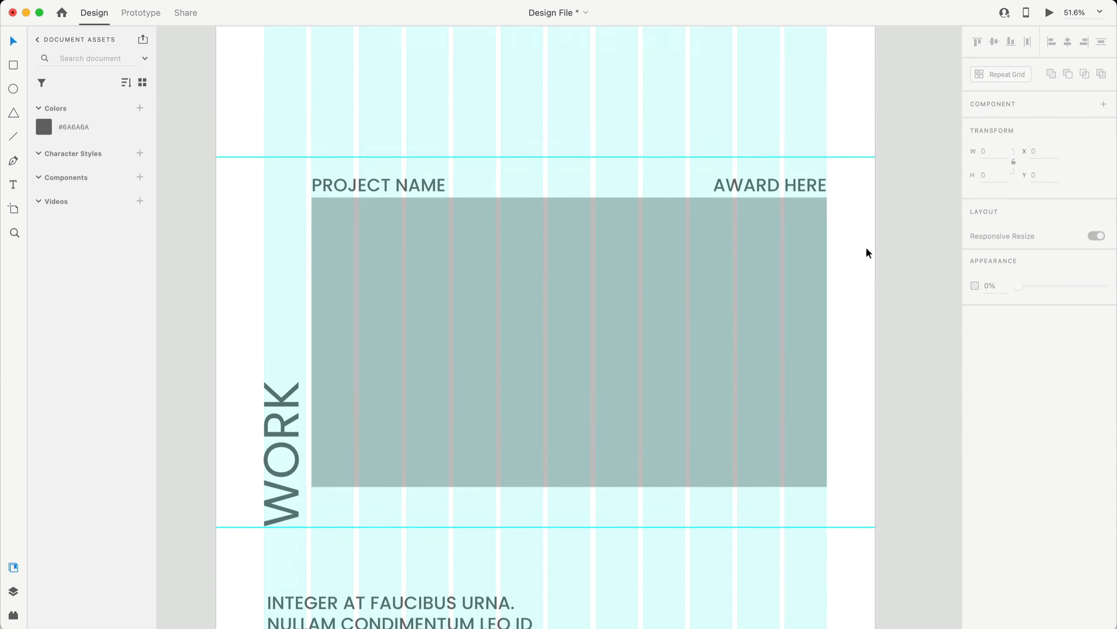
- Turn the WORK, PROJECT NAME and AWARD HERE labels black
{"action": "left_click", "coordinate": [290, 409]}
{"action": "left_click", "coordinate": [374, 170], "text": "shift"}
{"action": "left_click", "coordinate": [788, 167], "text": "shift"}
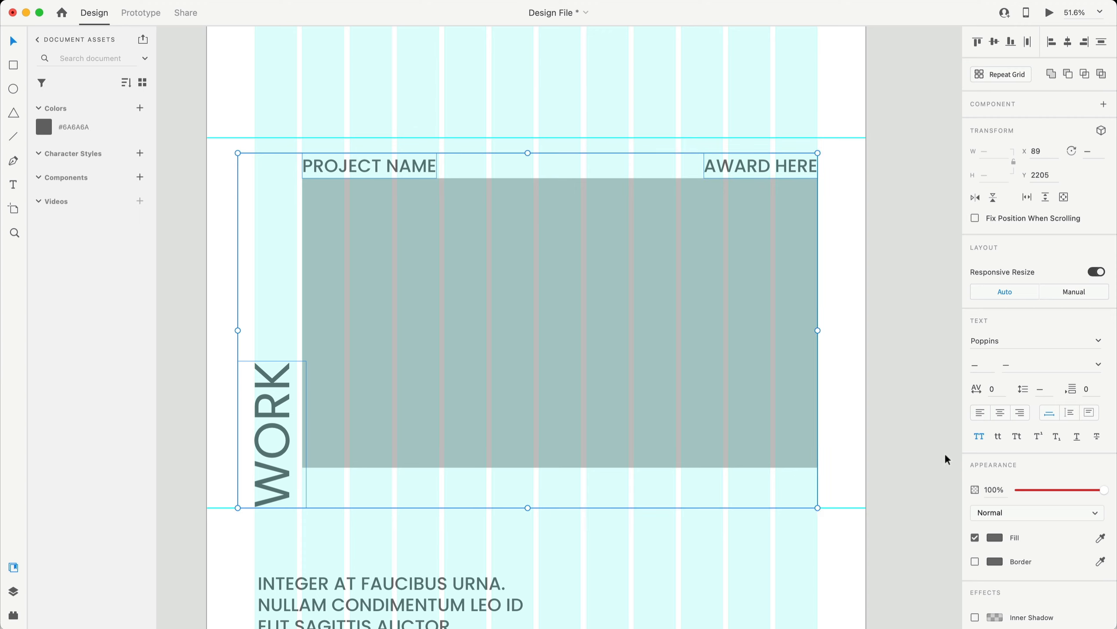
{"action": "left_click", "coordinate": [994, 538]}
{"action": "left_click_drag", "start_coordinate": [915, 533], "coordinate": [794, 598]}
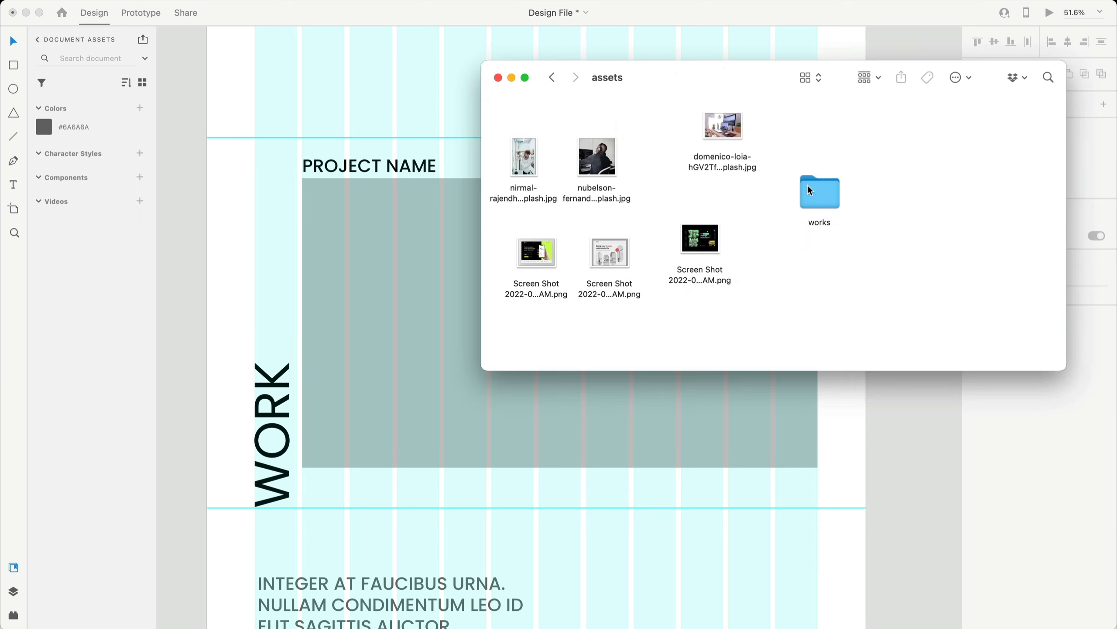
- Fill the grey placeholder with productvideo-thumbnail.png from the works folder
{"action": "double_click", "coordinate": [813, 191]}
{"action": "left_click_drag", "start_coordinate": [704, 76], "coordinate": [734, 48]}
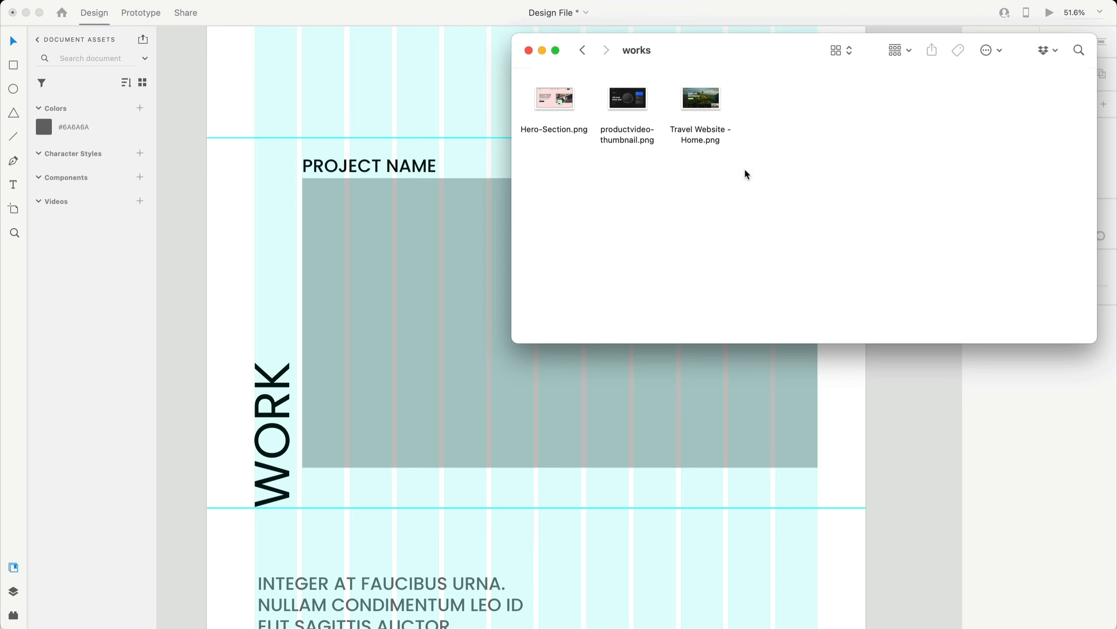
{"action": "left_click_drag", "start_coordinate": [744, 36], "coordinate": [774, 17]}
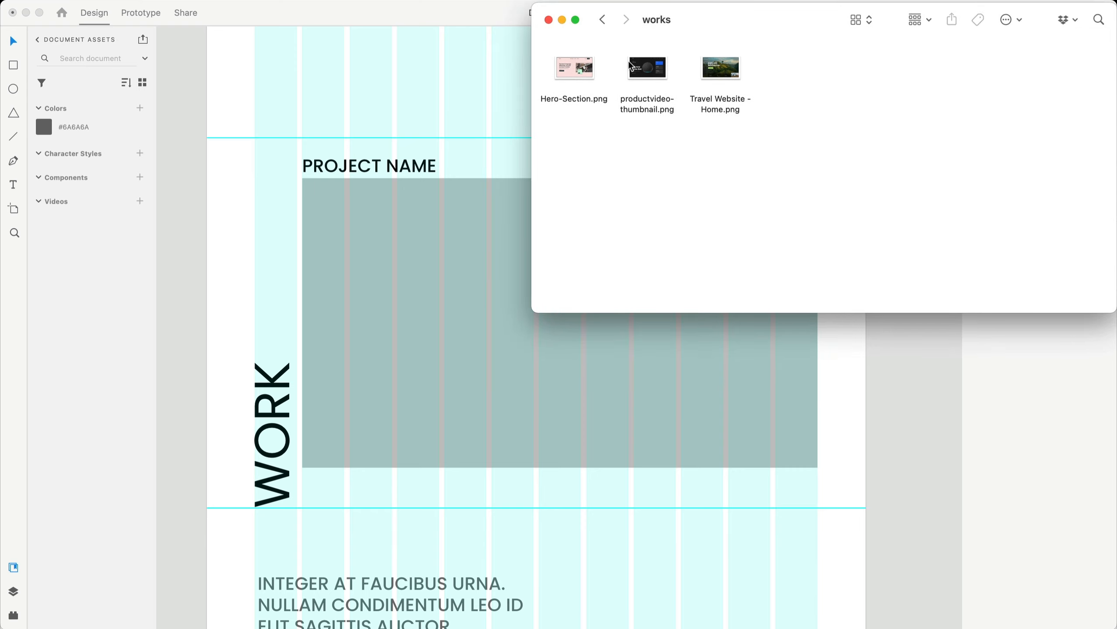
{"action": "left_click", "coordinate": [648, 67]}
{"action": "left_click_drag", "start_coordinate": [662, 74], "coordinate": [673, 352]}
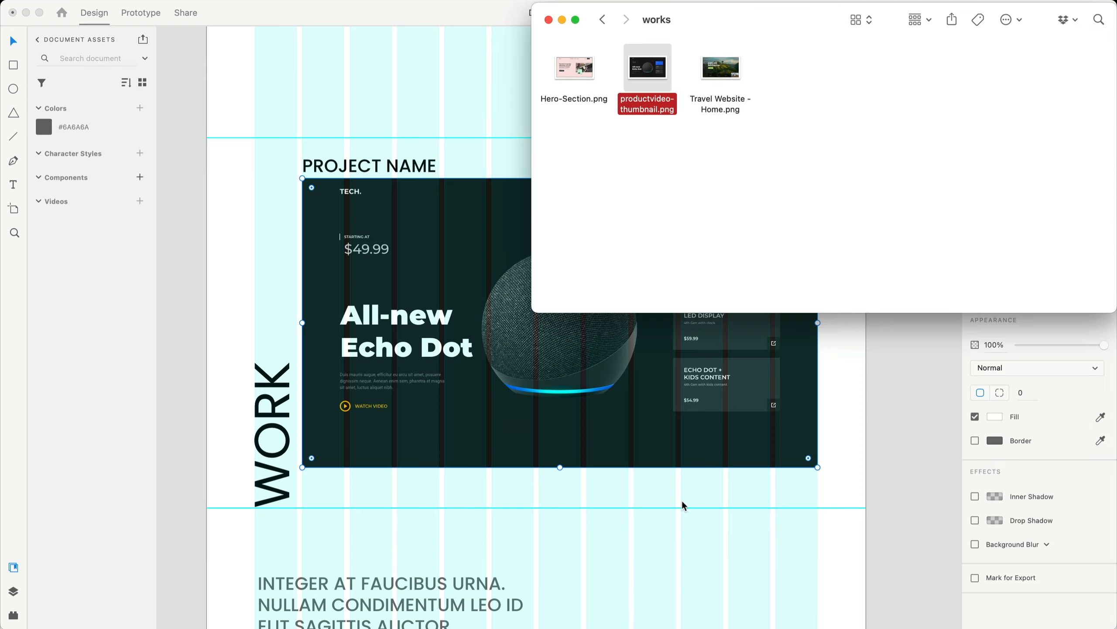
{"action": "left_click", "coordinate": [907, 474]}
{"action": "scroll", "coordinate": [786, 390], "scroll_direction": "down", "scroll_amount": 3}
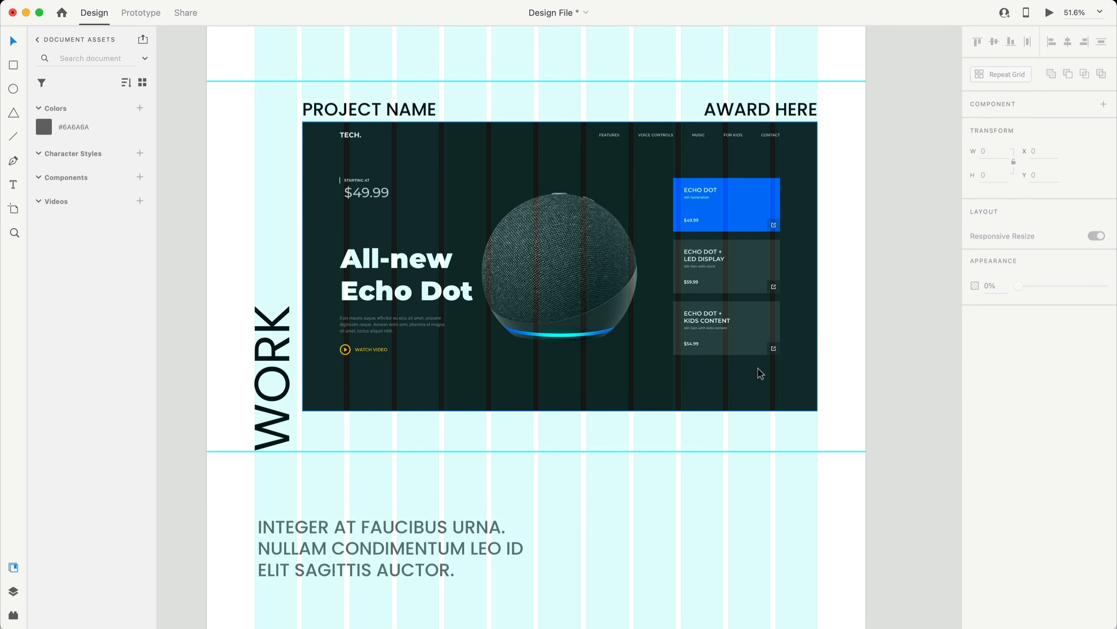
- Reword the project headings to ECHO DOT - AMAZON and SITE OF THE DAY
{"action": "left_click", "coordinate": [362, 116]}
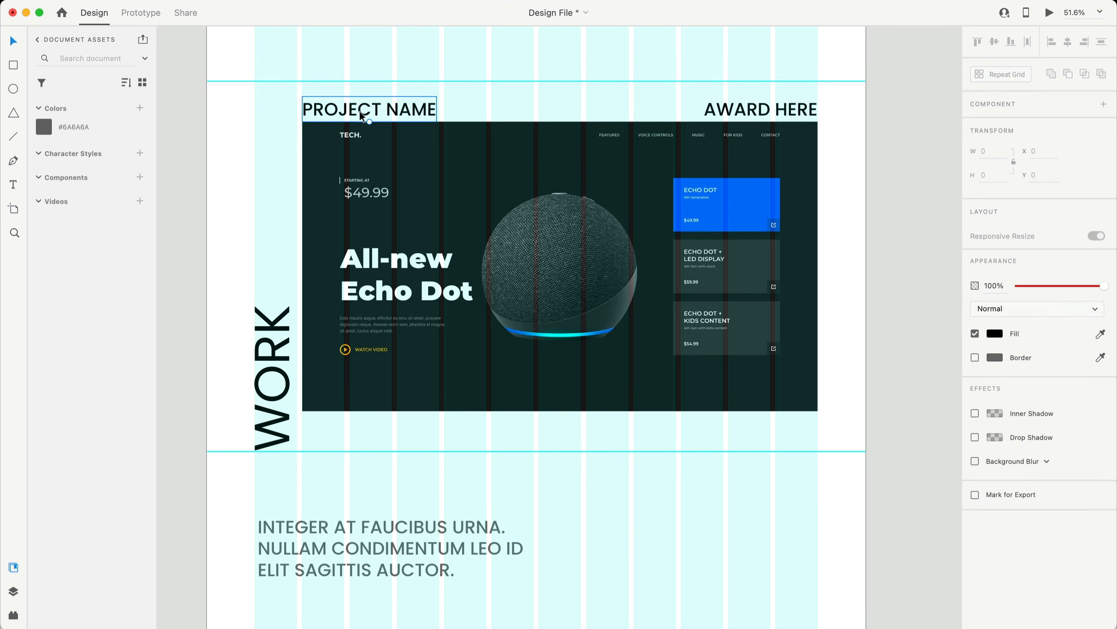
{"action": "double_click", "coordinate": [362, 116]}
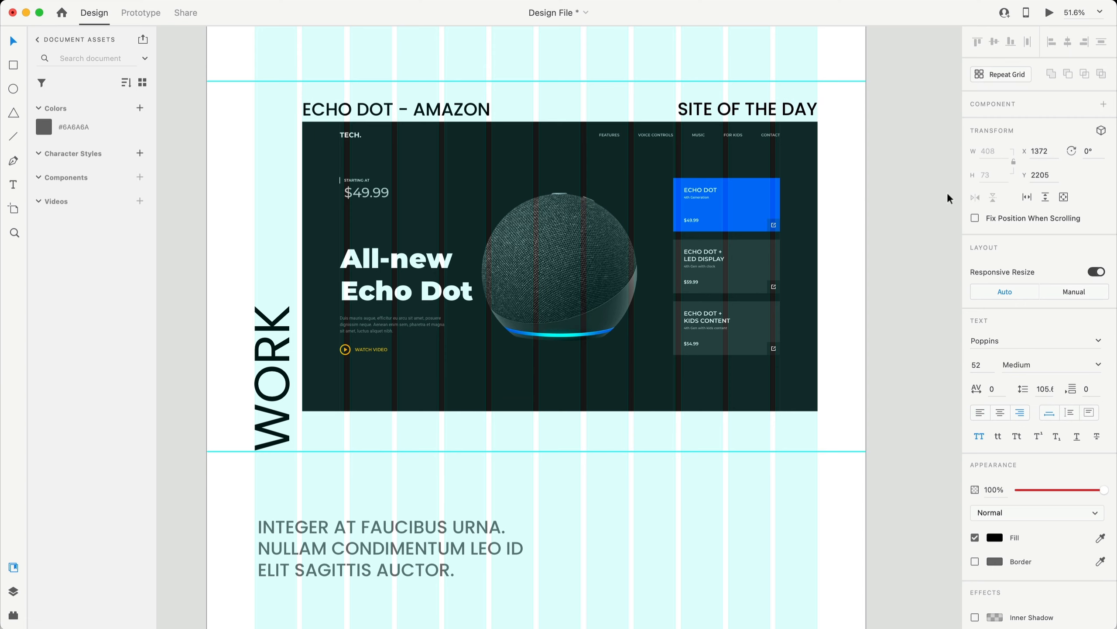
{"action": "left_click", "coordinate": [813, 117]}
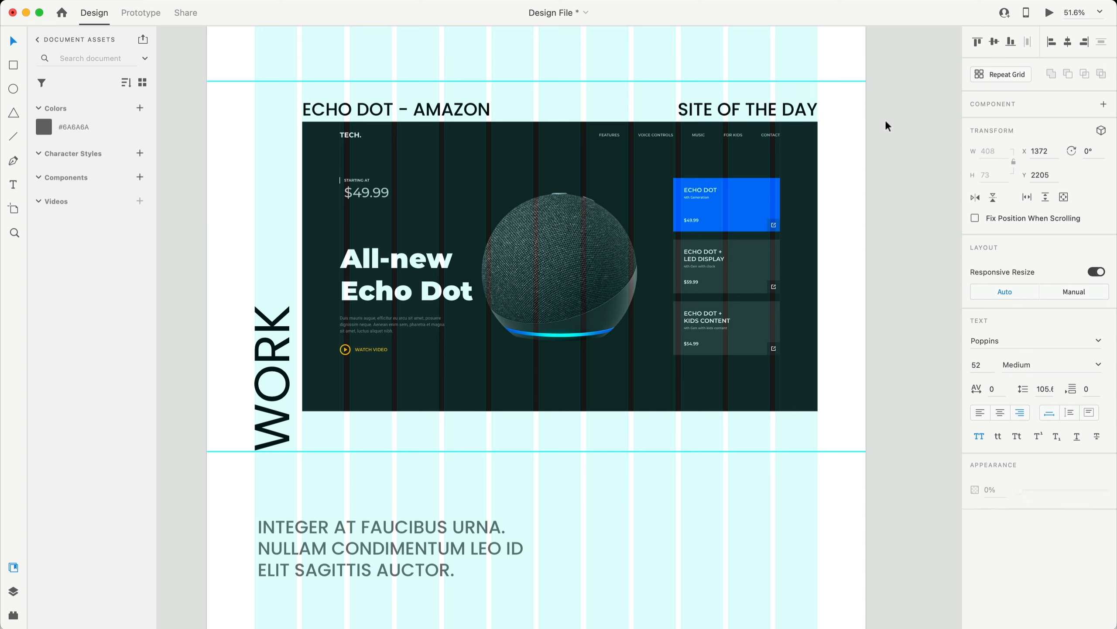
- Make the stats heading, PROJECTS COMPLETED, the body paragraph and the 14 black
{"action": "scroll", "coordinate": [926, 208], "scroll_direction": "down", "scroll_amount": 15}
{"action": "left_click", "coordinate": [375, 233]}
{"action": "left_click", "coordinate": [409, 418], "text": "shift"}
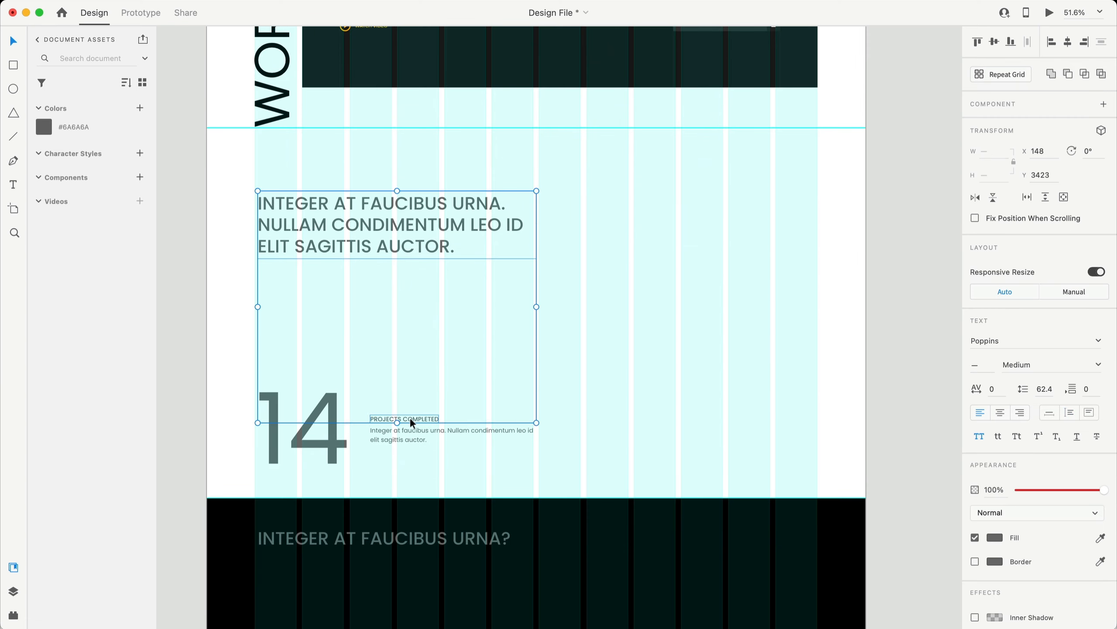
{"action": "left_click", "coordinate": [385, 434], "text": "shift"}
{"action": "left_click", "coordinate": [333, 440], "text": "shift"}
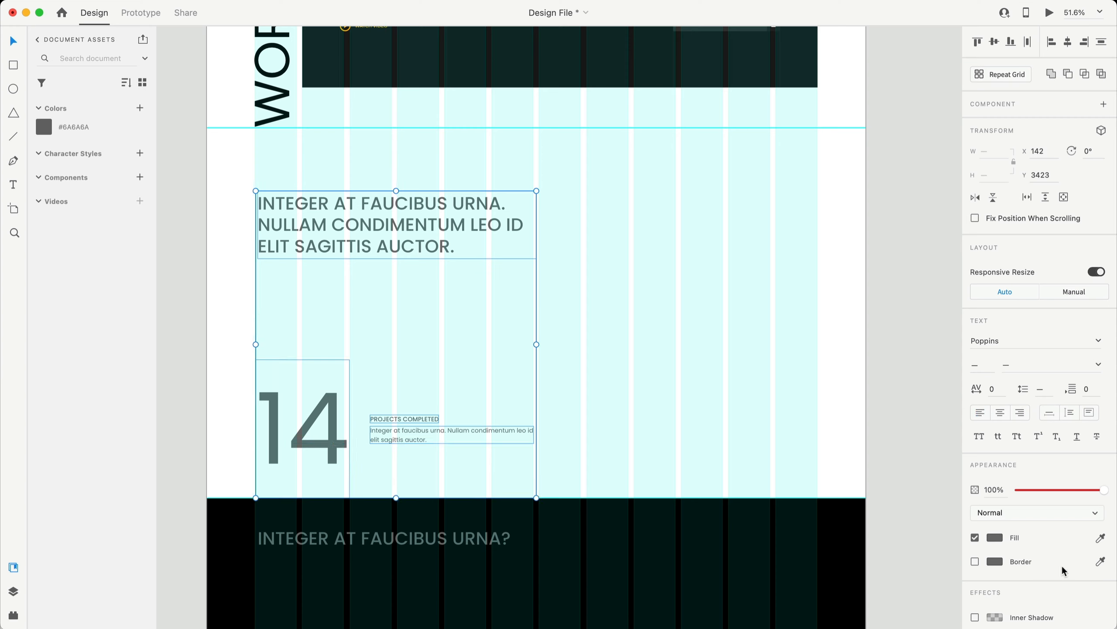
{"action": "left_click", "coordinate": [994, 536]}
{"action": "left_click_drag", "start_coordinate": [880, 541], "coordinate": [759, 623]}
{"action": "left_click", "coordinate": [876, 344]}
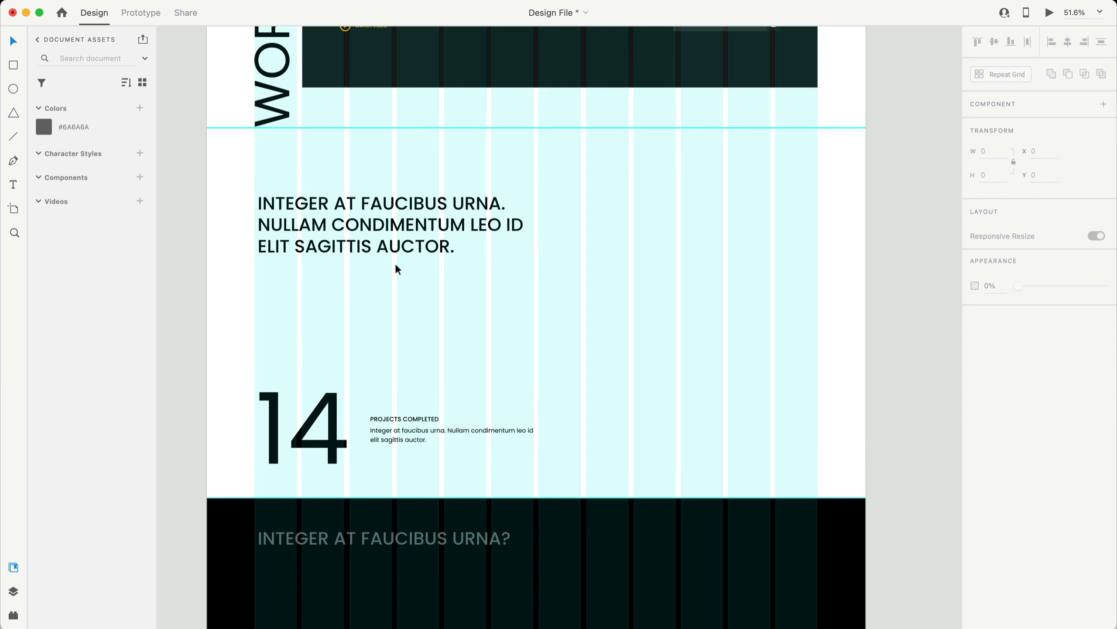
- Change the stats heading to BUILDING WEBSITES FOR THE LAST 5 YEARS, wrapped onto three lines
{"action": "triple_click", "coordinate": [384, 240]}
{"action": "type", "text": "BUILDING WEBSITES FOR THE LAST 5 YEARS"}
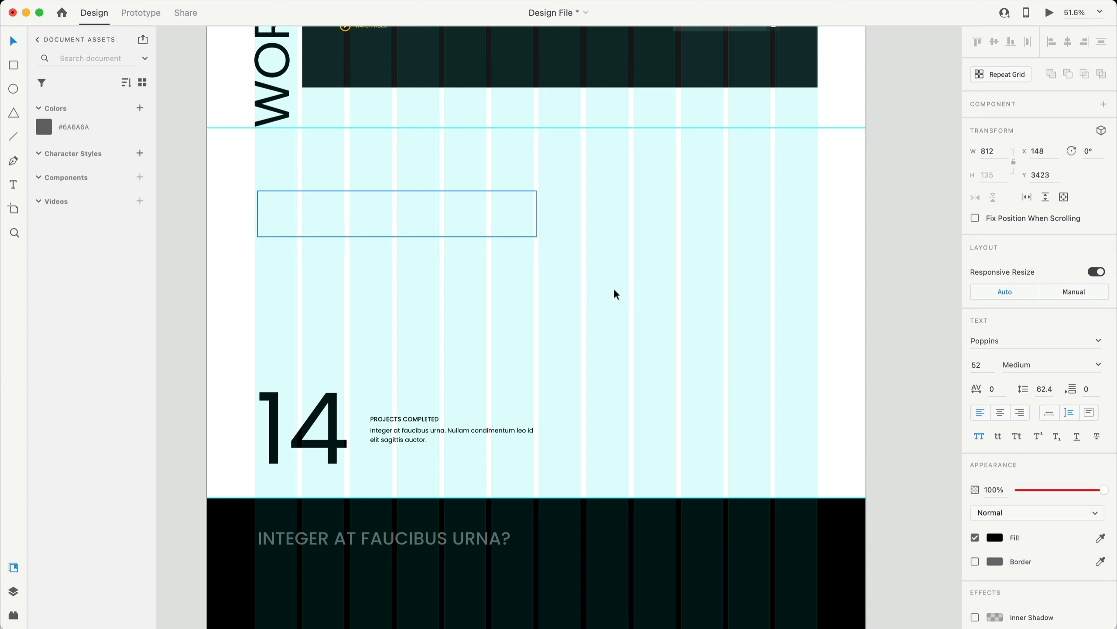
{"action": "left_click_drag", "start_coordinate": [536, 214], "coordinate": [438, 216]}
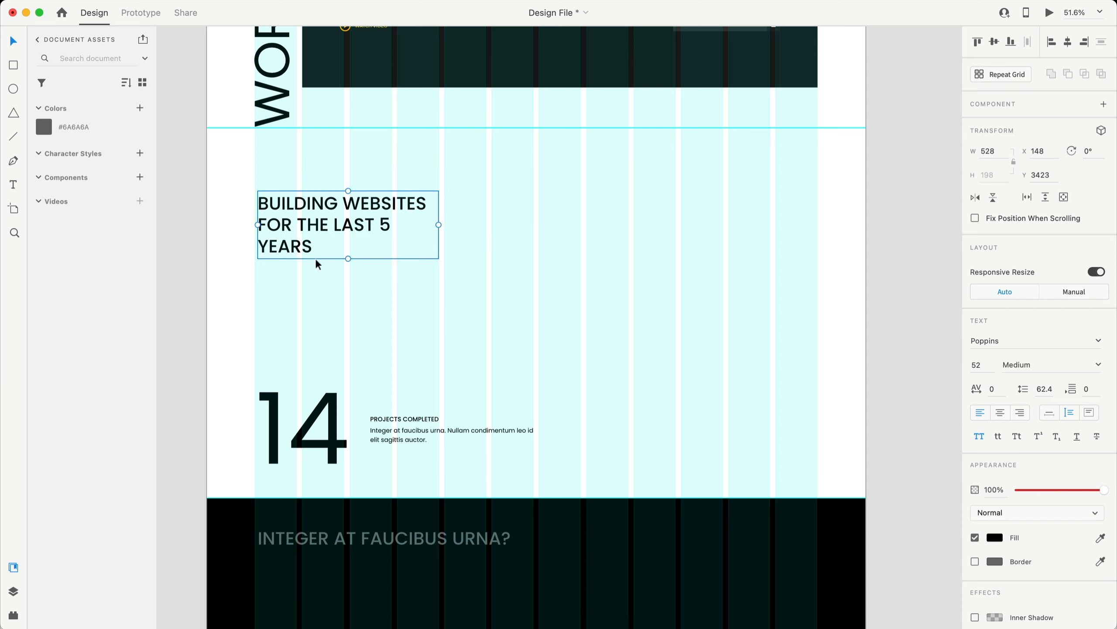
{"action": "left_click", "coordinate": [566, 329]}
- Widen the rewritten paragraph beside the 14 so it fits on two lines
{"action": "scroll", "coordinate": [565, 328], "scroll_direction": "down", "scroll_amount": 3}
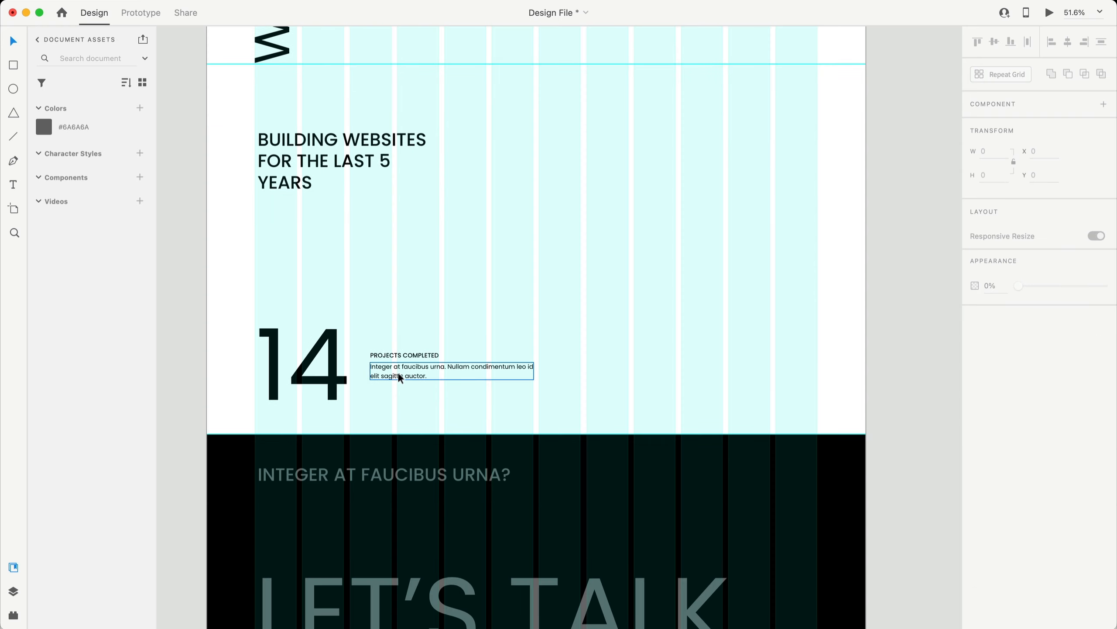
{"action": "left_click", "coordinate": [427, 362]}
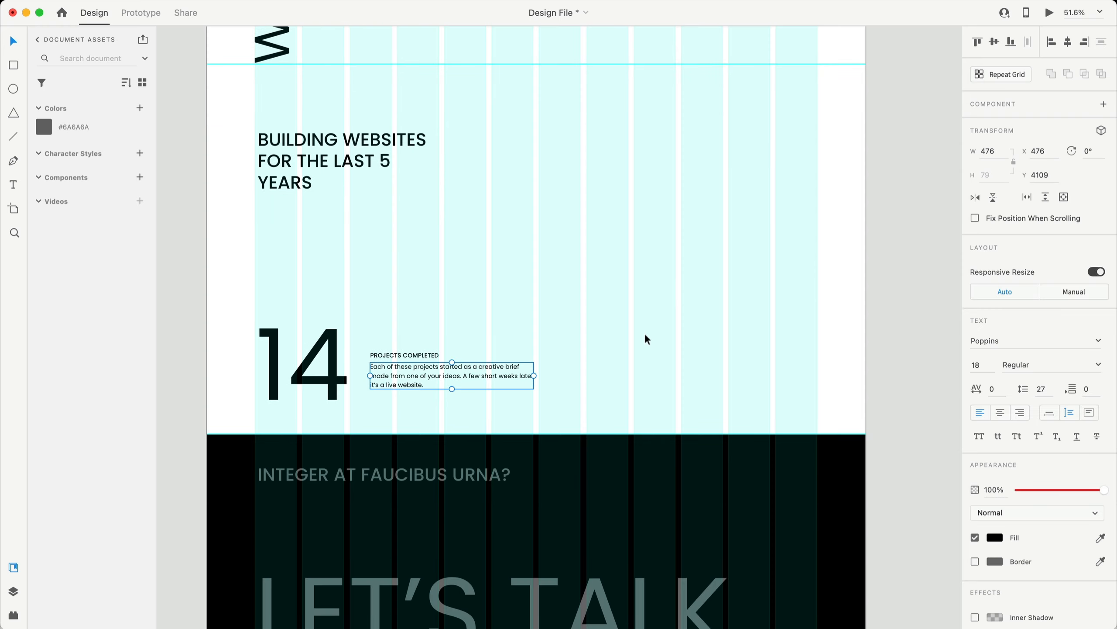
{"action": "left_click", "coordinate": [636, 358]}
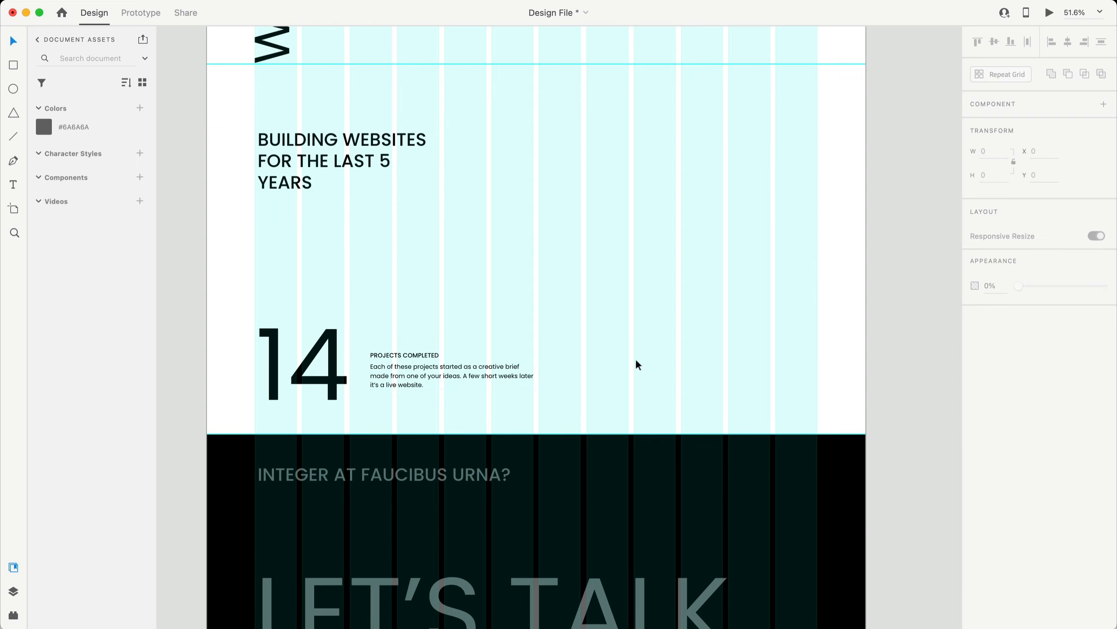
{"action": "left_click", "coordinate": [520, 375]}
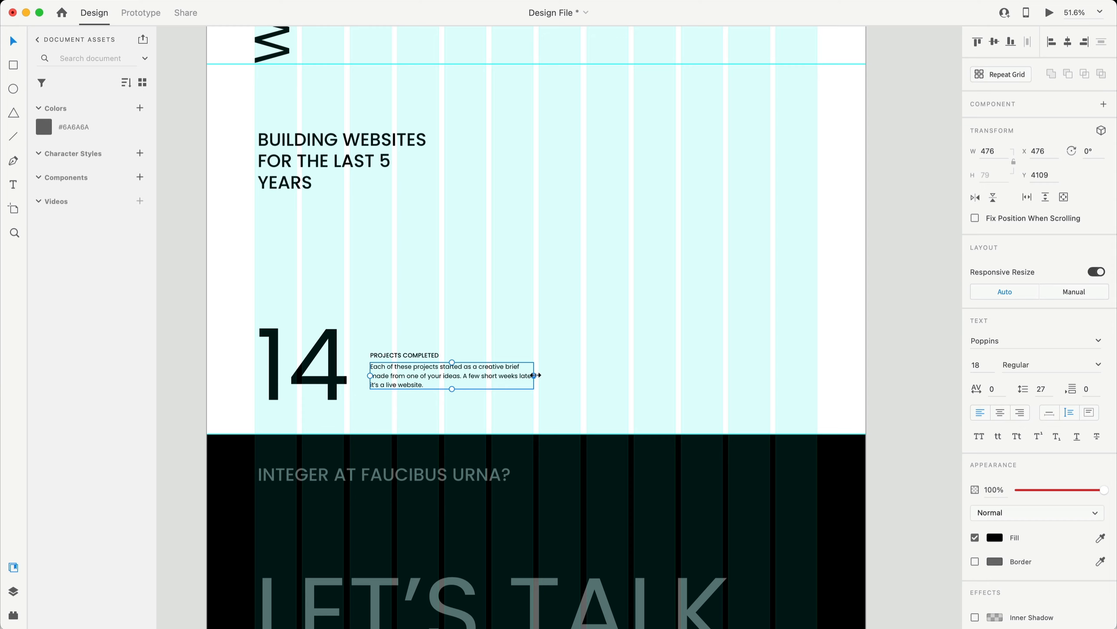
{"action": "left_click_drag", "start_coordinate": [533, 375], "coordinate": [585, 375]}
{"action": "left_click", "coordinate": [667, 361]}
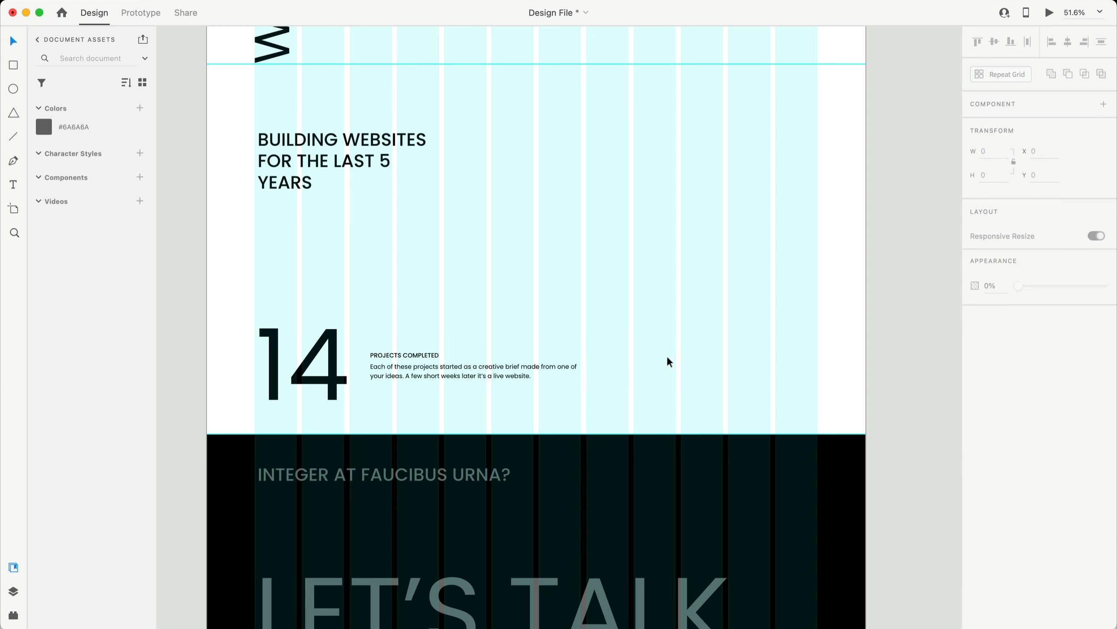
- Make the LET'S TALK footer text white
{"action": "scroll", "coordinate": [713, 447], "scroll_direction": "down", "scroll_amount": 5}
{"action": "left_click", "coordinate": [502, 387]}
{"action": "left_click", "coordinate": [998, 537]}
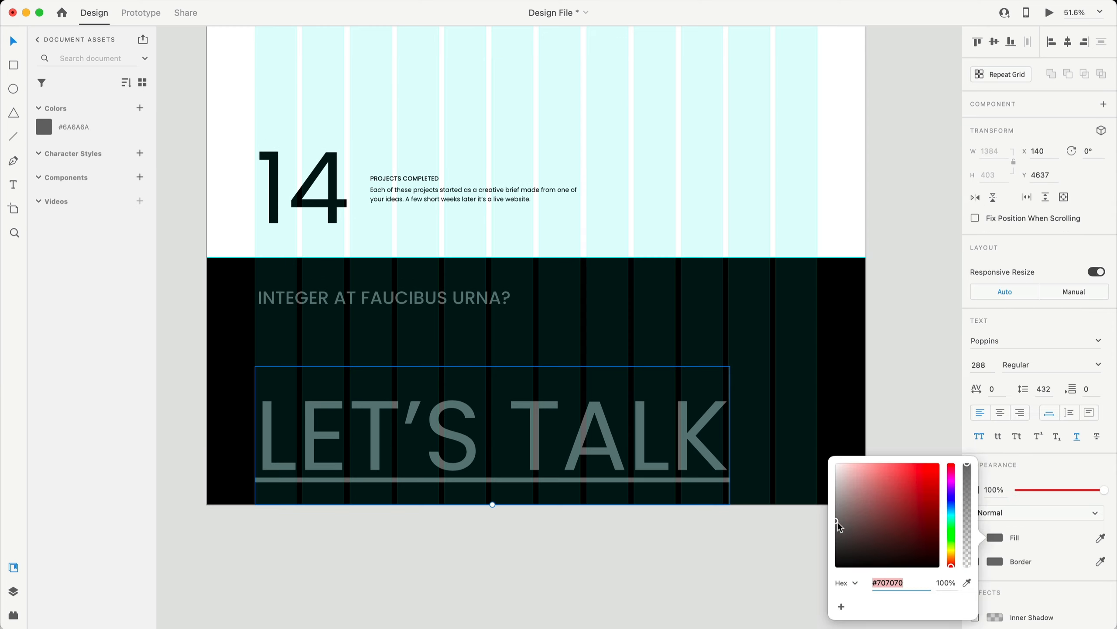
{"action": "left_click_drag", "start_coordinate": [839, 525], "coordinate": [792, 423]}
- Make the footer question line white and change it to GOT AN IDEA?
{"action": "left_click", "coordinate": [445, 303]}
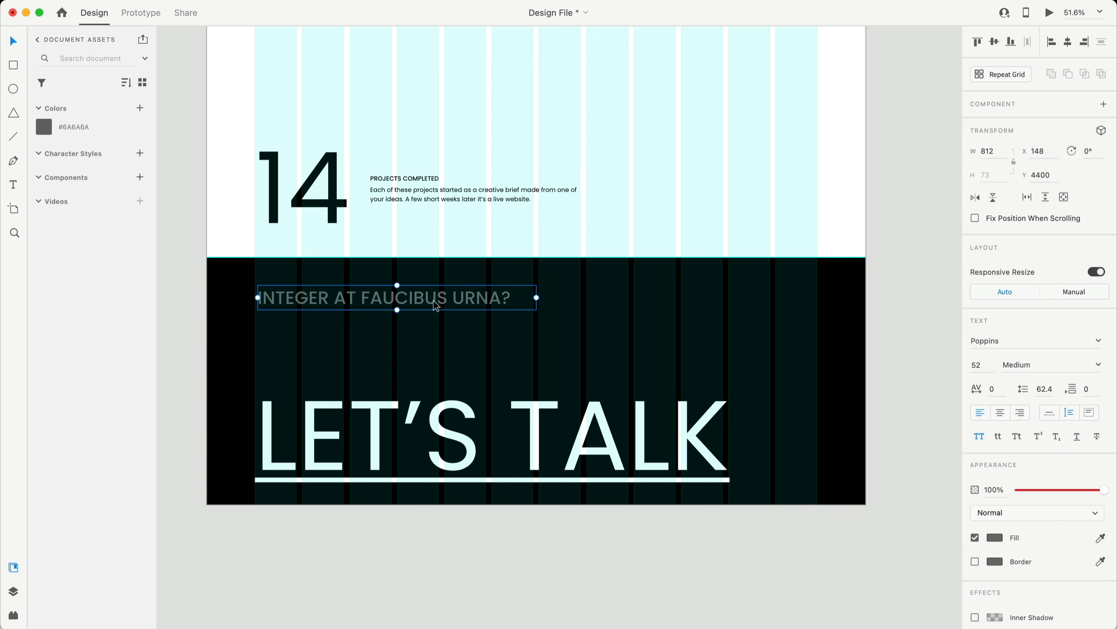
{"action": "left_click", "coordinate": [995, 537]}
{"action": "left_click_drag", "start_coordinate": [928, 531], "coordinate": [700, 409]}
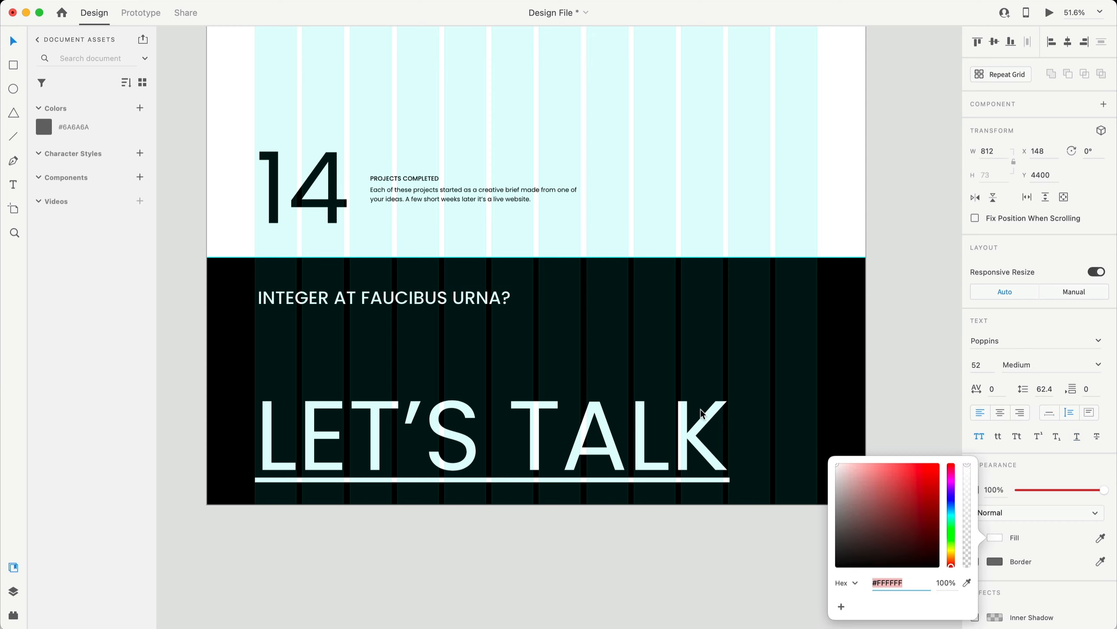
{"action": "double_click", "coordinate": [445, 304]}
{"action": "type", "text": "GOT AN IDEA?"}
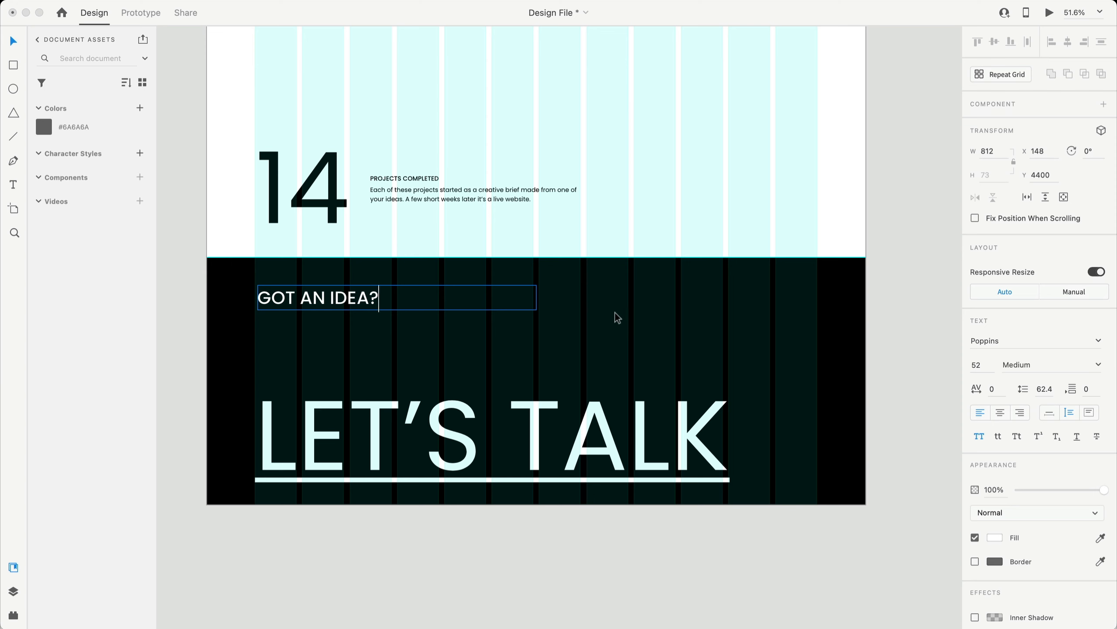
{"action": "key", "text": "Escape"}
{"action": "left_click", "coordinate": [891, 271]}
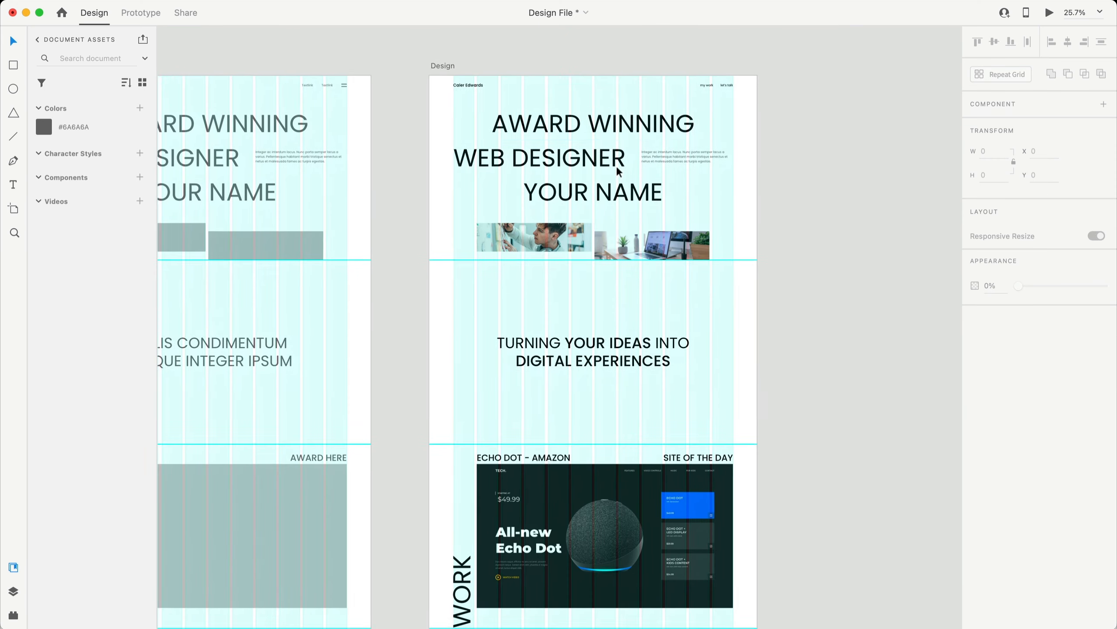
- Hide the Design artboard's layout grid
{"action": "left_click", "coordinate": [430, 68]}
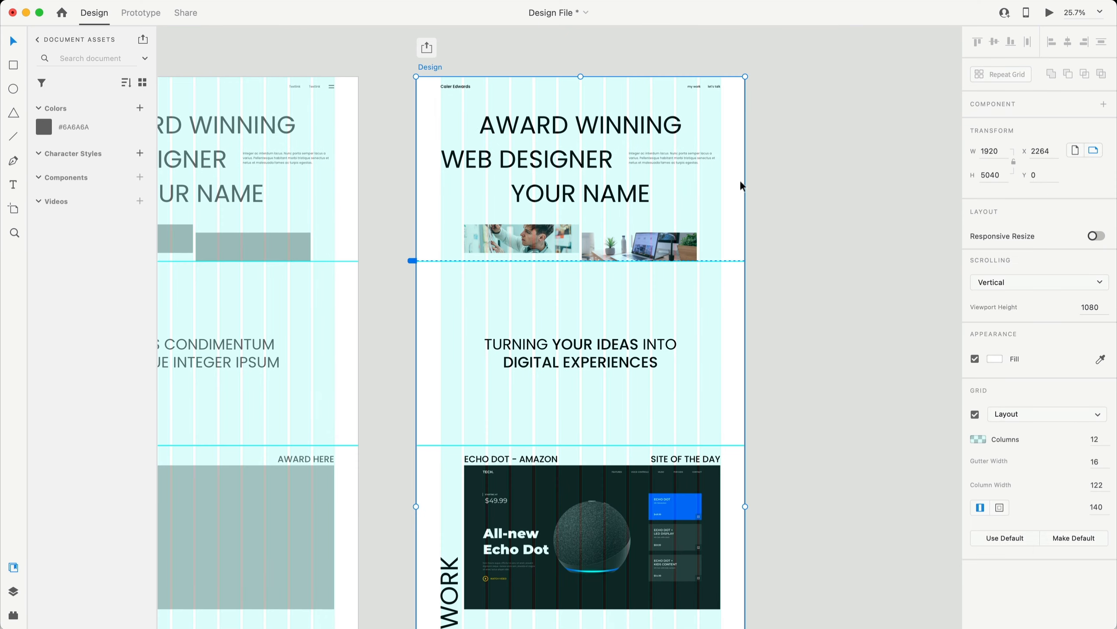
{"action": "left_click", "coordinate": [975, 413]}
{"action": "left_click", "coordinate": [910, 426]}
{"action": "scroll", "coordinate": [838, 395], "scroll_direction": "down", "scroll_amount": 3}
{"action": "scroll", "coordinate": [839, 397], "scroll_direction": "down", "scroll_amount": 4}
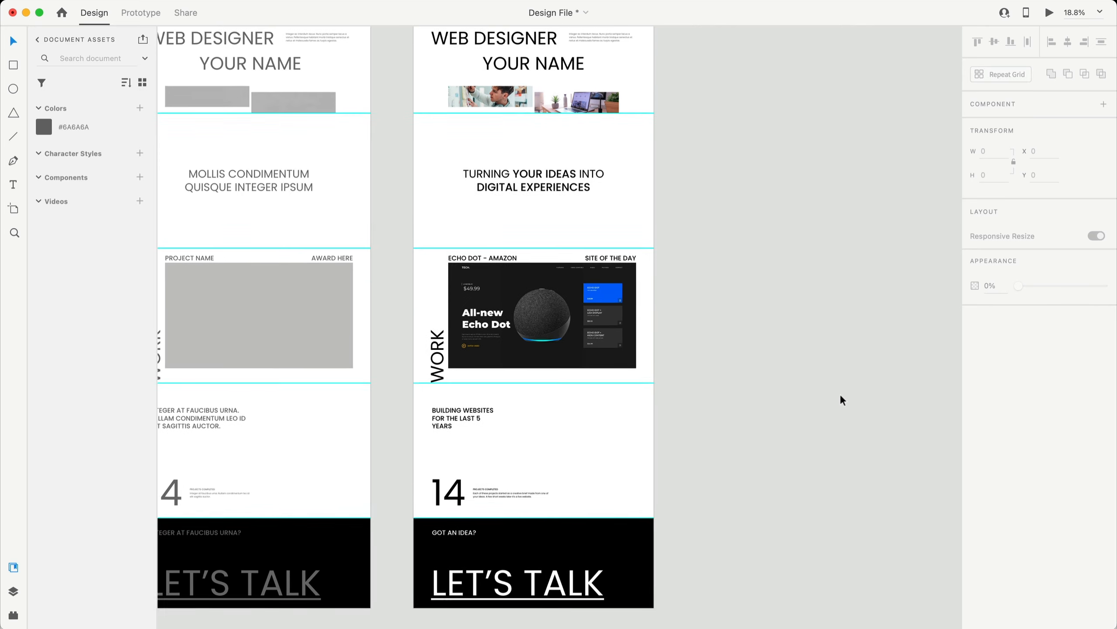
{"action": "scroll", "coordinate": [840, 394], "scroll_direction": "up", "scroll_amount": 1}
{"action": "scroll", "coordinate": [847, 396], "scroll_direction": "down", "scroll_amount": 2}
- Preview the Design artboard full size, scroll through it, then close the preview
{"action": "left_click", "coordinate": [514, 57]}
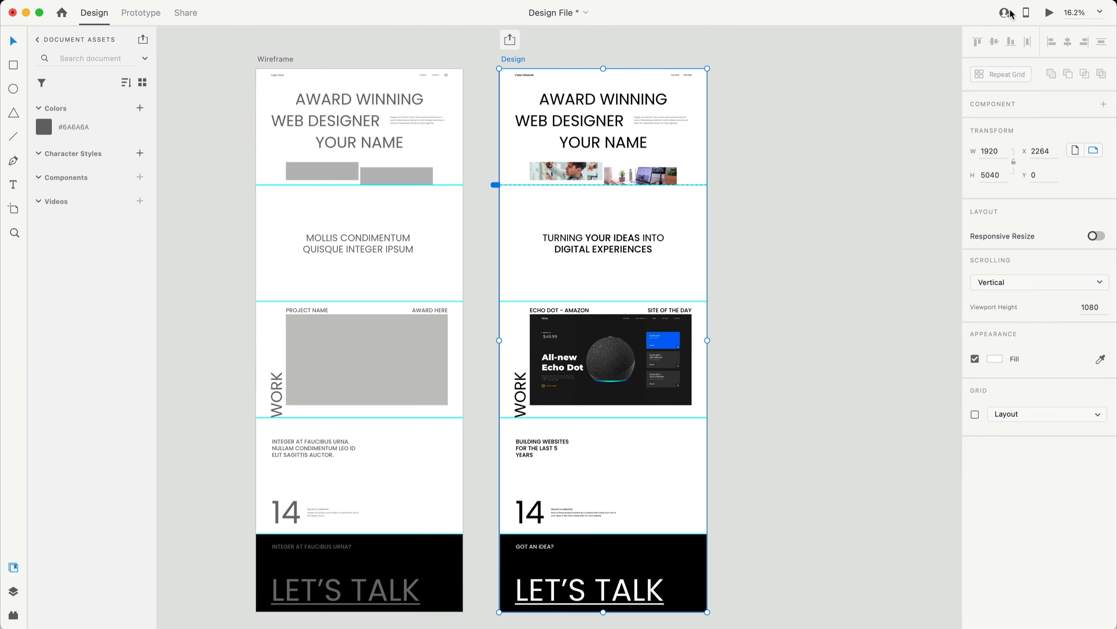
{"action": "left_click", "coordinate": [1049, 12]}
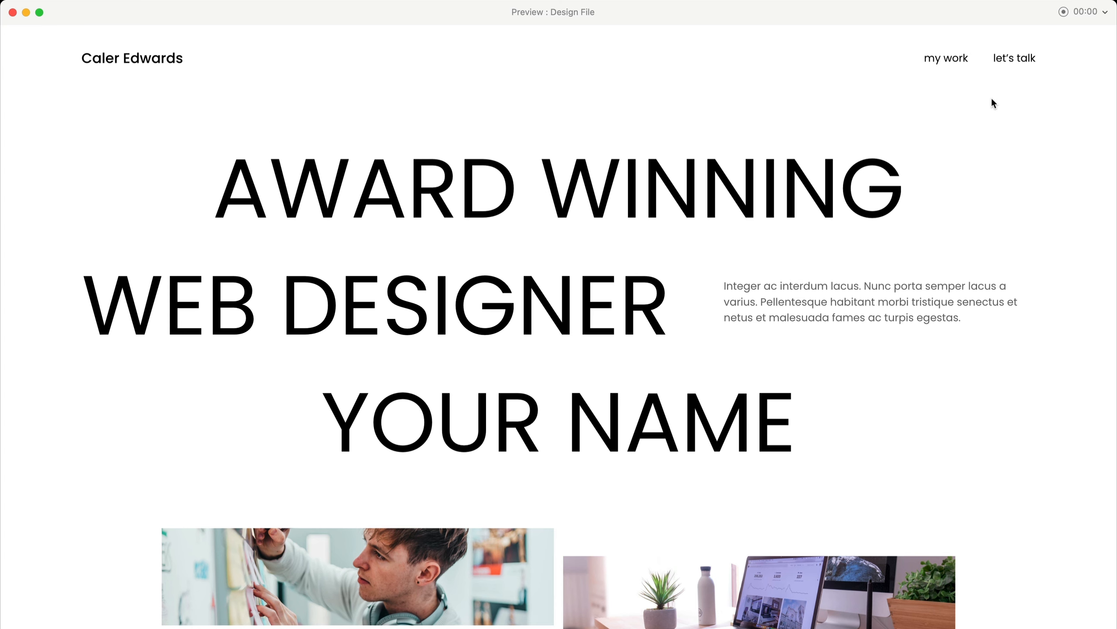
{"action": "scroll", "coordinate": [674, 70], "scroll_direction": "down", "scroll_amount": 2}
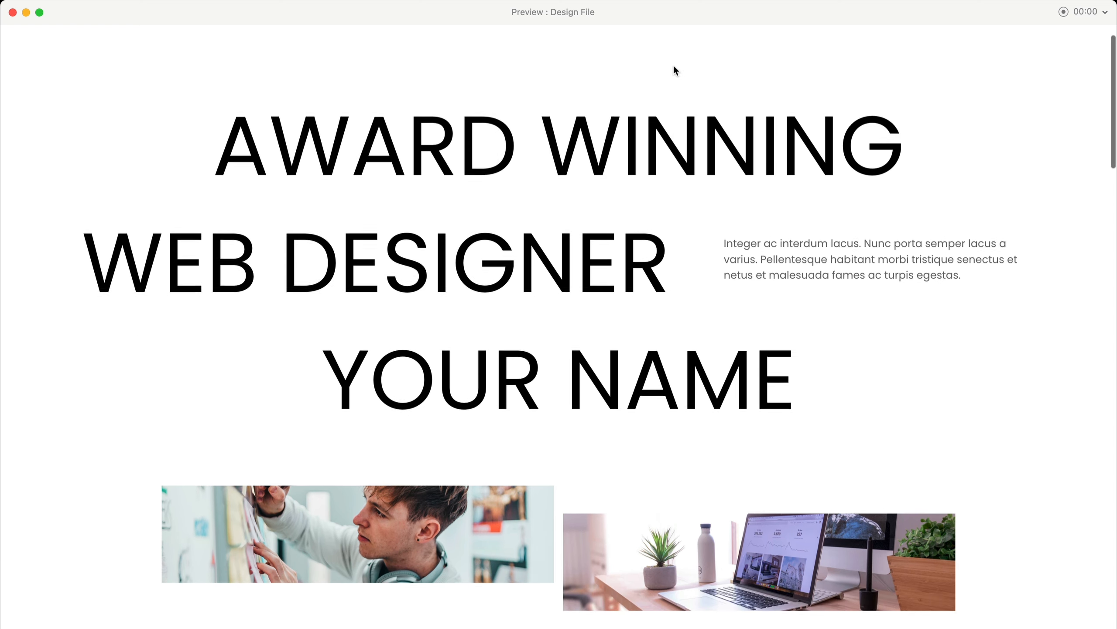
{"action": "scroll", "coordinate": [687, 79], "scroll_direction": "up", "scroll_amount": 2}
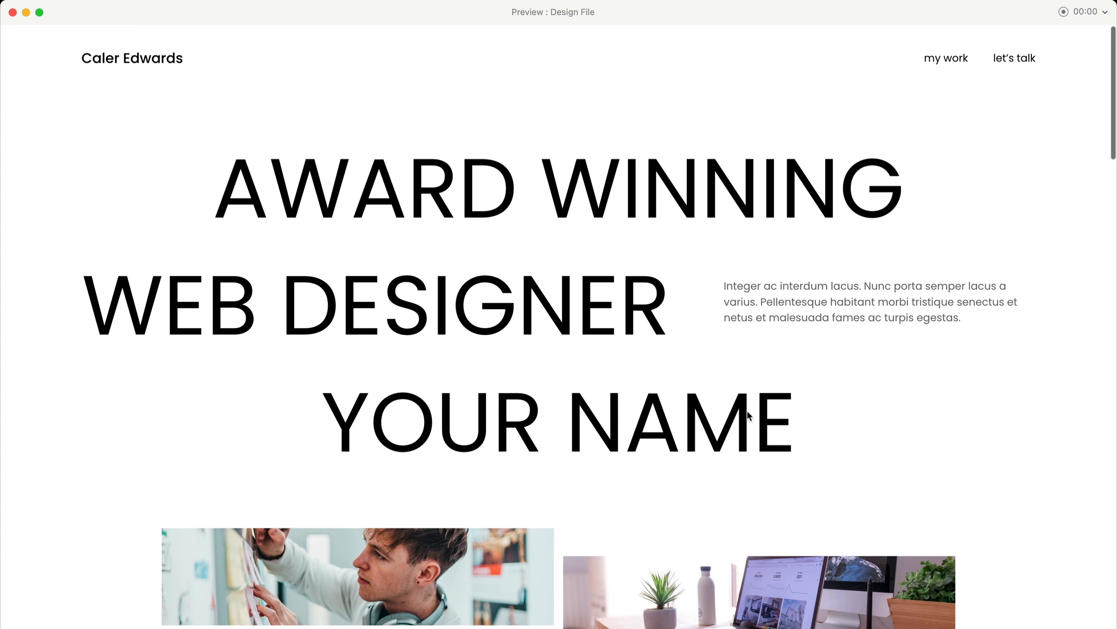
{"action": "left_click", "coordinate": [13, 12]}
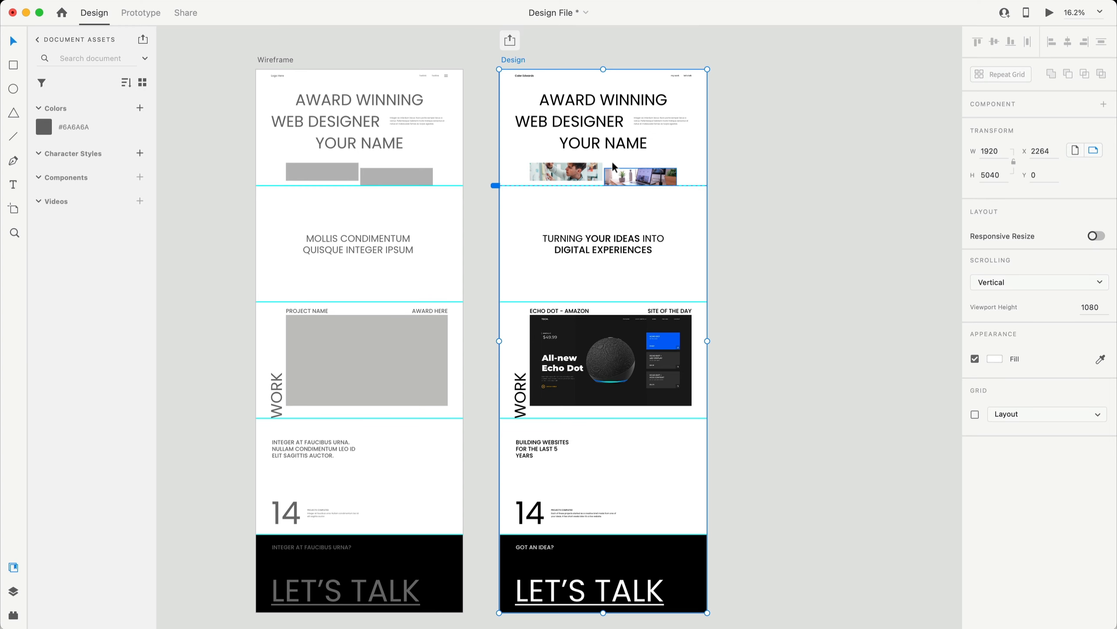
- Replace the YOUR NAME hero line with the designer's name
{"action": "left_click", "coordinate": [613, 146]}
{"action": "double_click", "coordinate": [612, 147]}
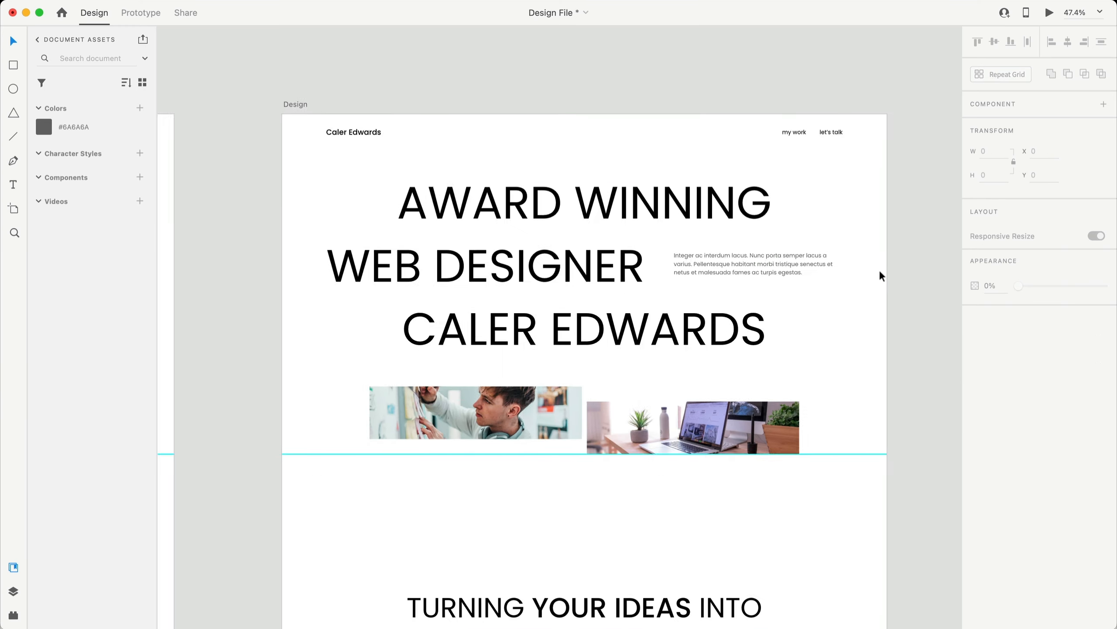
{"action": "scroll", "coordinate": [879, 269], "scroll_direction": "up", "scroll_amount": 2}
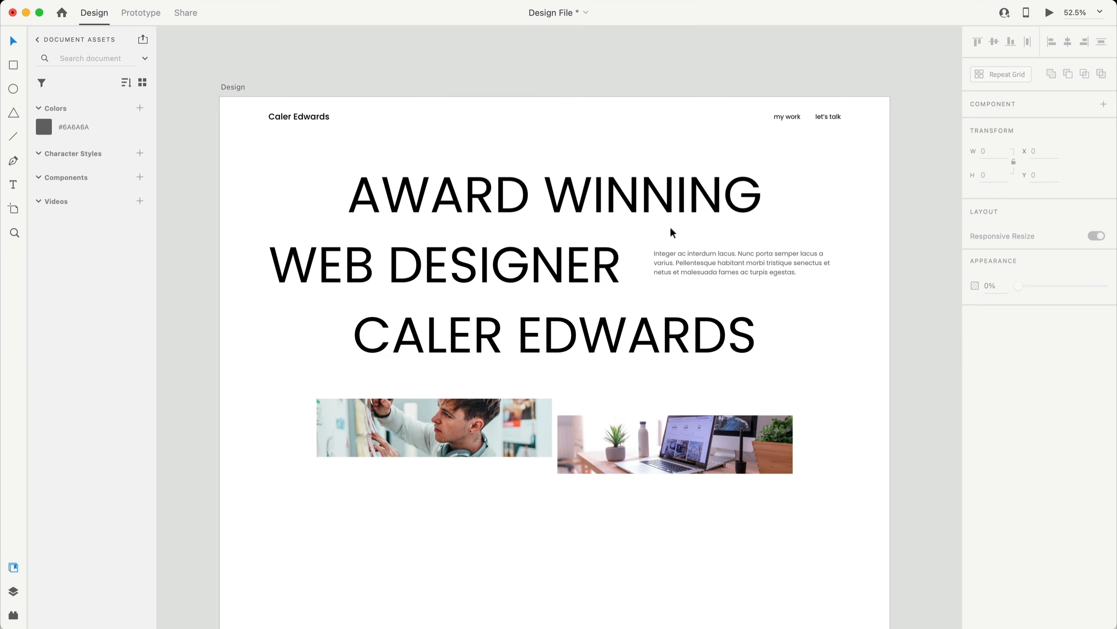
- Swap the lorem ipsum paragraph beside WEB DESIGNER for the pasted bio text
{"action": "left_click", "coordinate": [754, 253]}
{"action": "double_click", "coordinate": [754, 253]}
{"action": "type", "text": "Crafting digital experiences for businesses with a user interface and user experience focused approach. Based in Tokyo, Japan."}
{"action": "scroll", "coordinate": [747, 234], "scroll_direction": "up", "scroll_amount": 2}
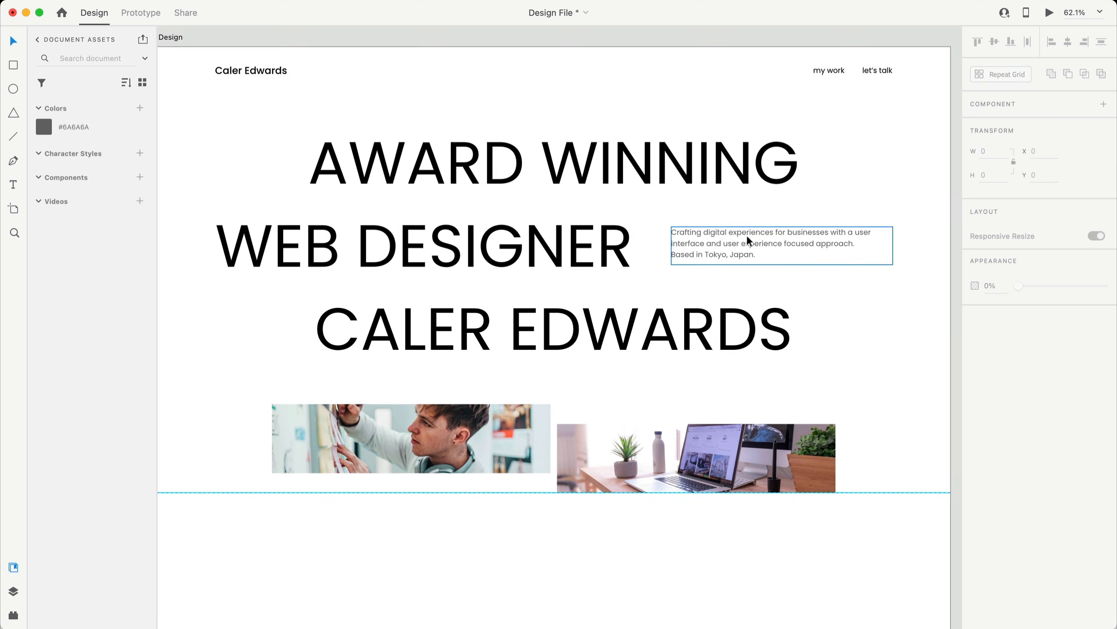
{"action": "key", "text": "Escape"}
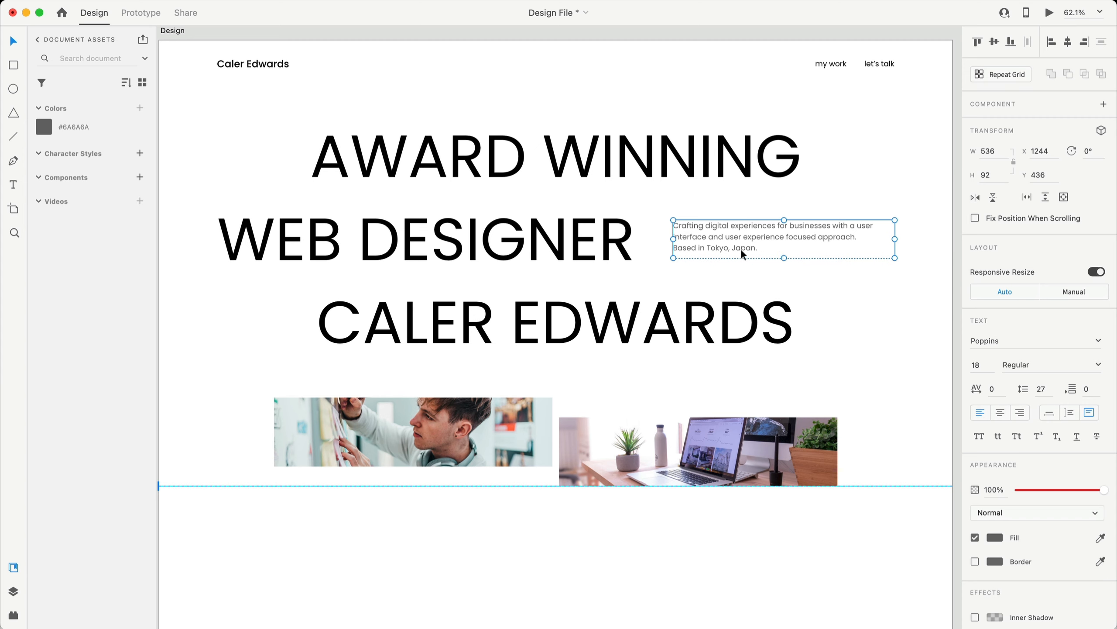
{"action": "left_click", "coordinate": [843, 274]}
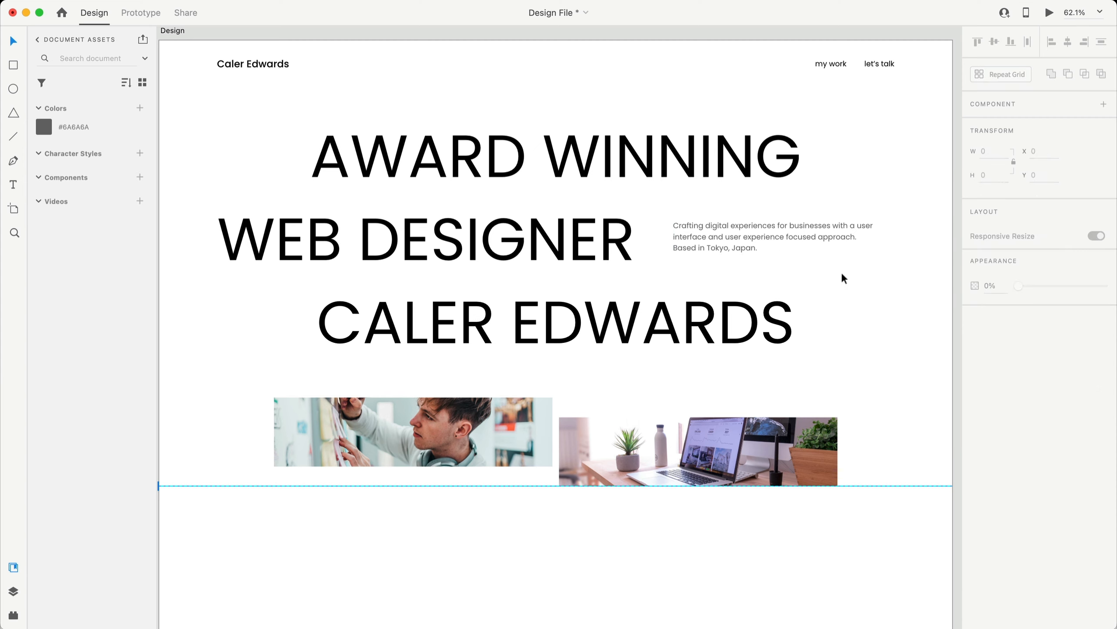
- Preview the updated Design artboard and scroll through it down to the LET'S TALK footer
{"action": "left_click", "coordinate": [1050, 14]}
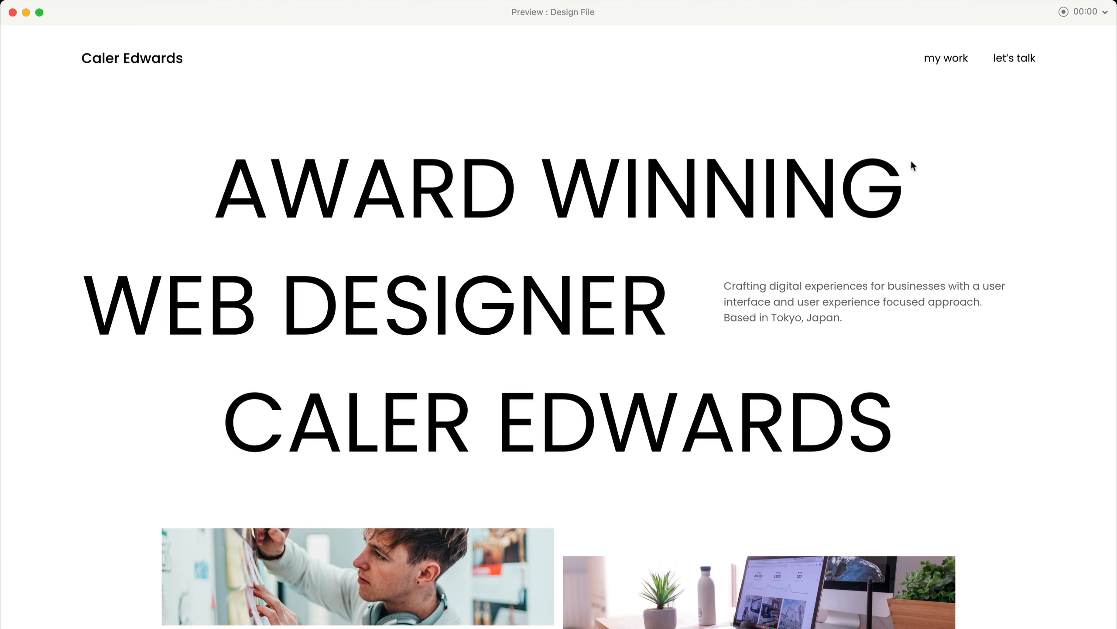
{"action": "scroll", "coordinate": [999, 374], "scroll_direction": "down", "scroll_amount": 15}
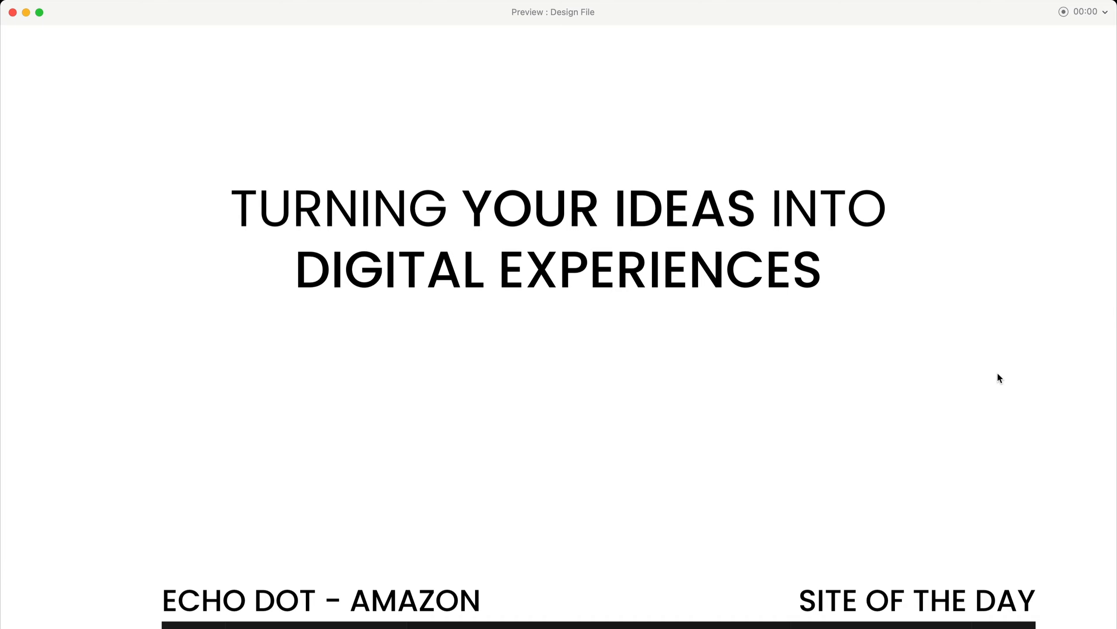
{"action": "scroll", "coordinate": [606, 247], "scroll_direction": "up", "scroll_amount": 15}
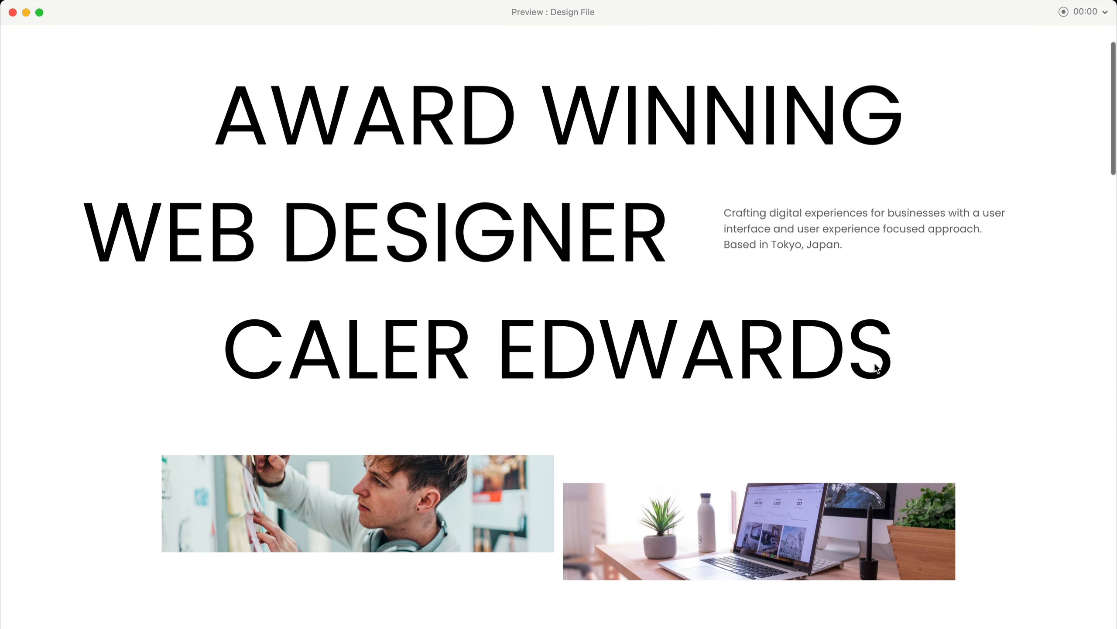
{"action": "scroll", "coordinate": [875, 368], "scroll_direction": "down", "scroll_amount": 15}
{"action": "scroll", "coordinate": [858, 301], "scroll_direction": "down", "scroll_amount": 10}
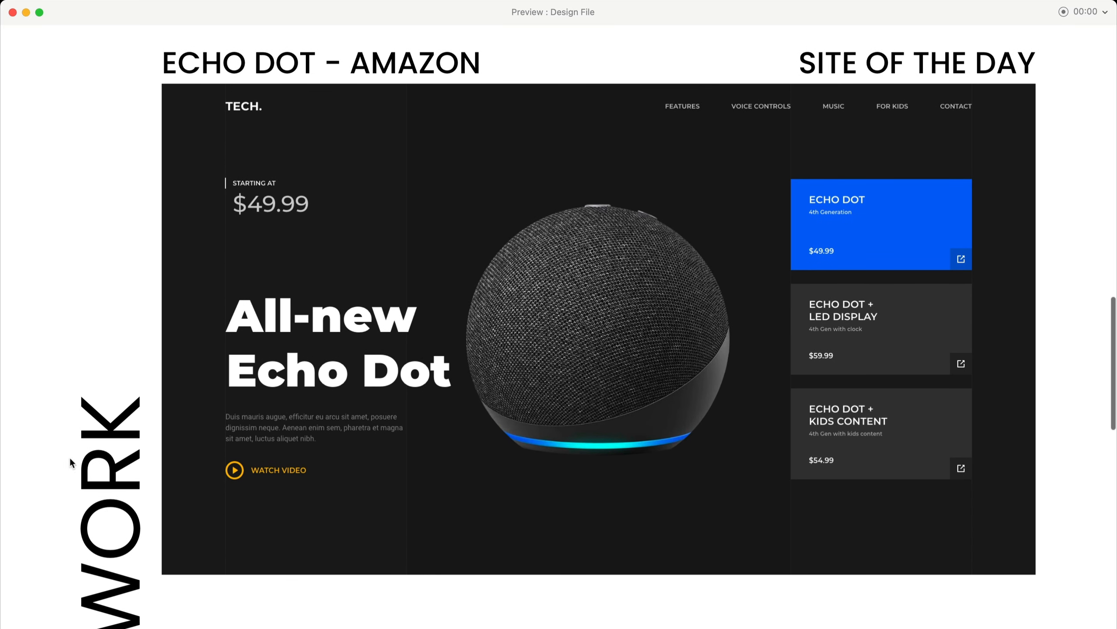
{"action": "scroll", "coordinate": [112, 406], "scroll_direction": "down", "scroll_amount": 5}
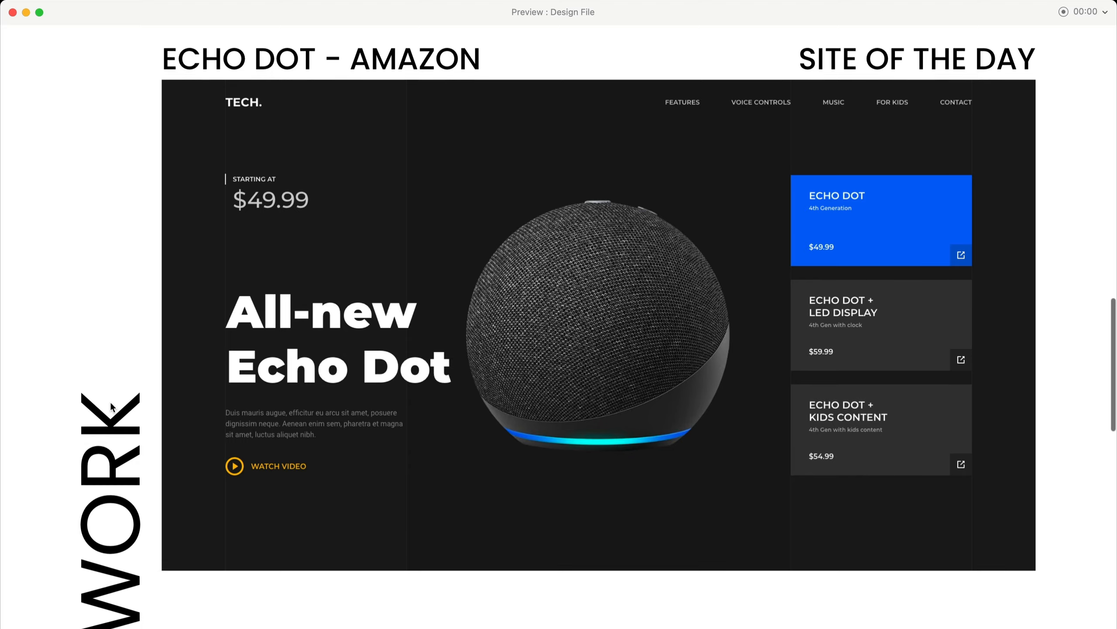
{"action": "scroll", "coordinate": [115, 405], "scroll_direction": "down", "scroll_amount": 2}
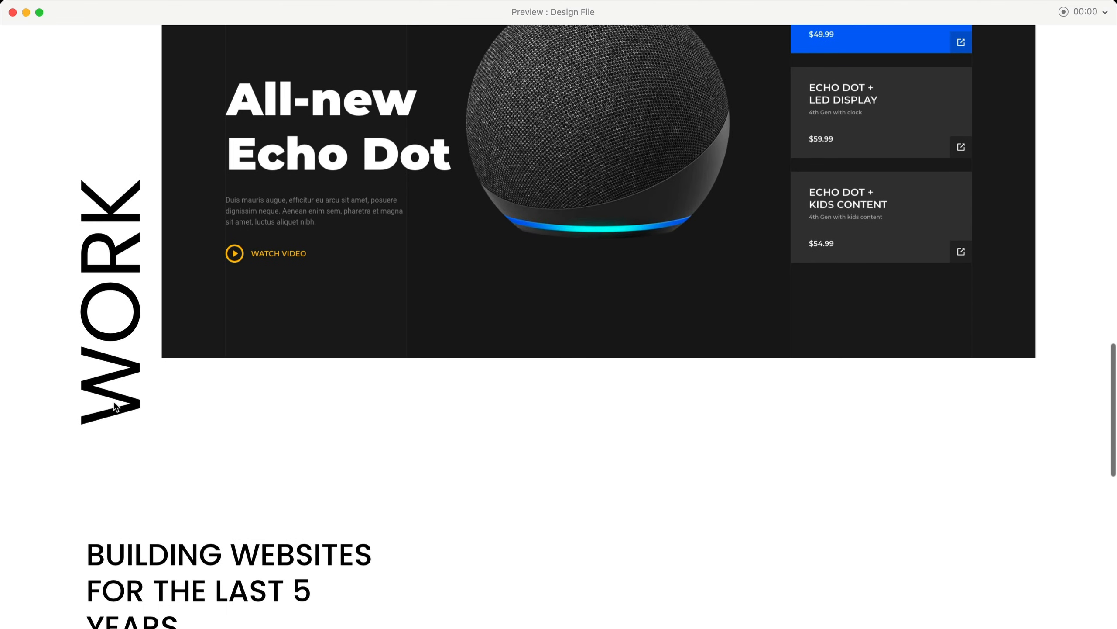
{"action": "scroll", "coordinate": [554, 471], "scroll_direction": "down", "scroll_amount": 3}
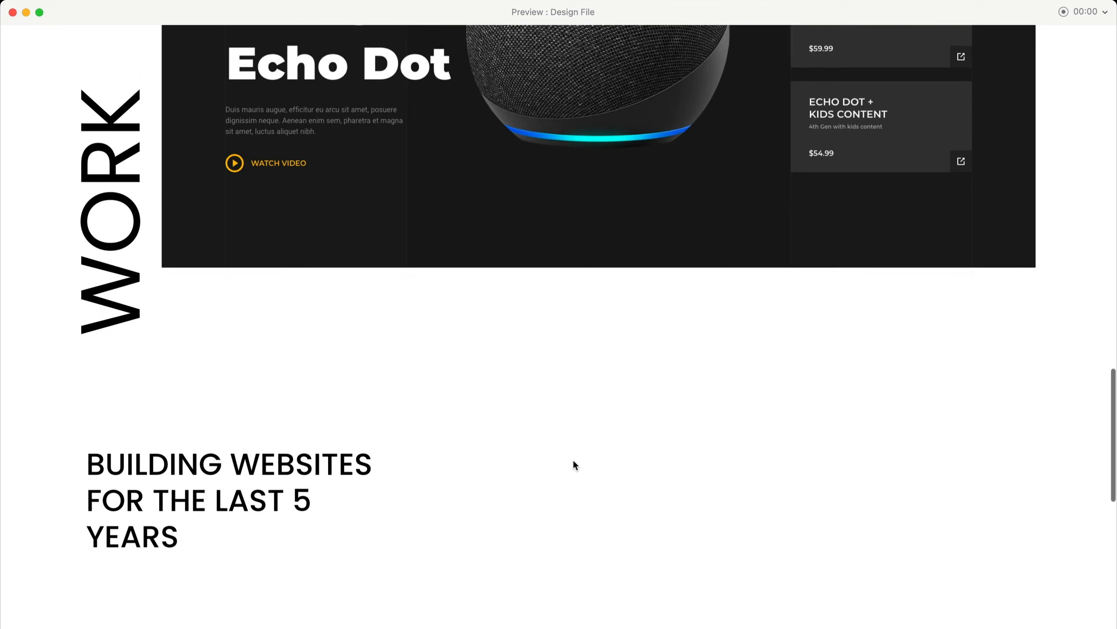
{"action": "scroll", "coordinate": [601, 442], "scroll_direction": "up", "scroll_amount": 10}
{"action": "scroll", "coordinate": [709, 369], "scroll_direction": "down", "scroll_amount": 1}
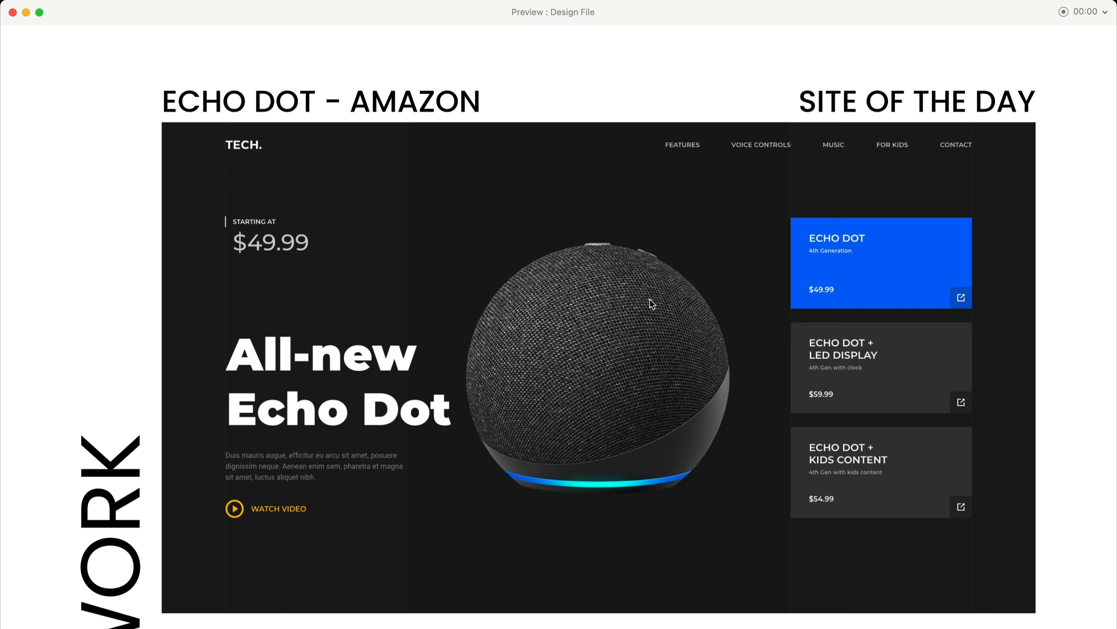
{"action": "scroll", "coordinate": [650, 303], "scroll_direction": "down", "scroll_amount": 5}
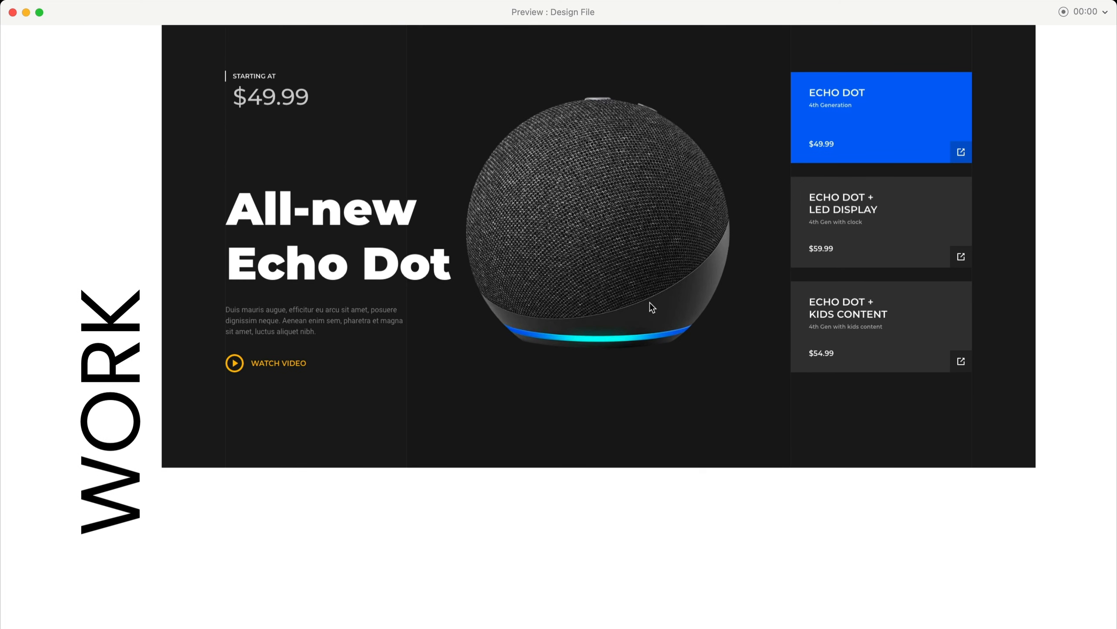
{"action": "scroll", "coordinate": [650, 304], "scroll_direction": "down", "scroll_amount": 7}
{"action": "scroll", "coordinate": [651, 303], "scroll_direction": "down", "scroll_amount": 6}
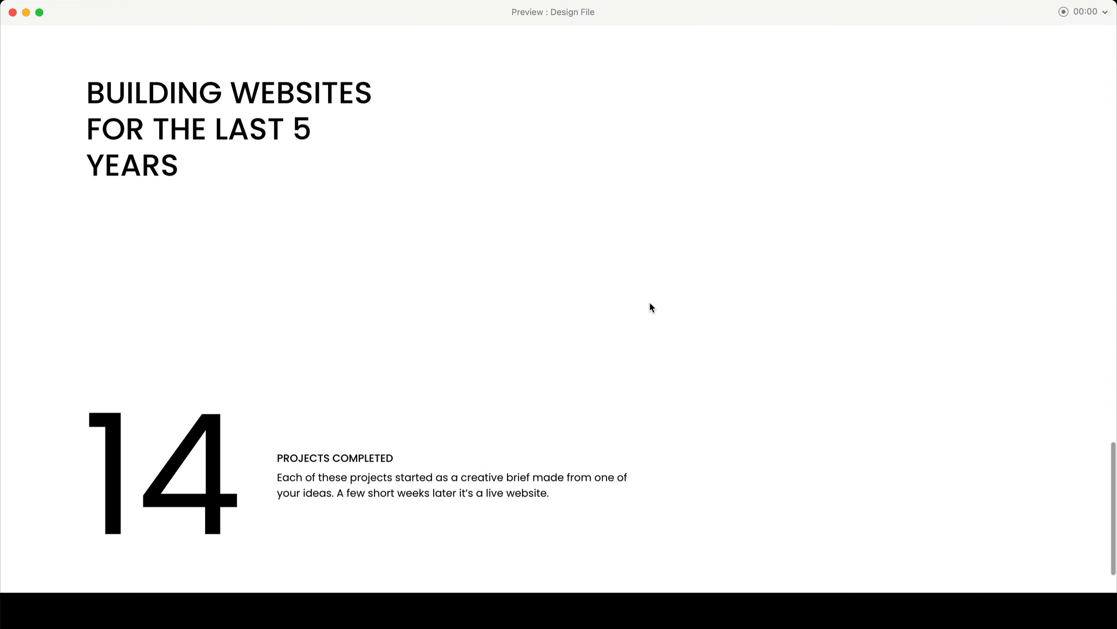
{"action": "scroll", "coordinate": [659, 277], "scroll_direction": "up", "scroll_amount": 1}
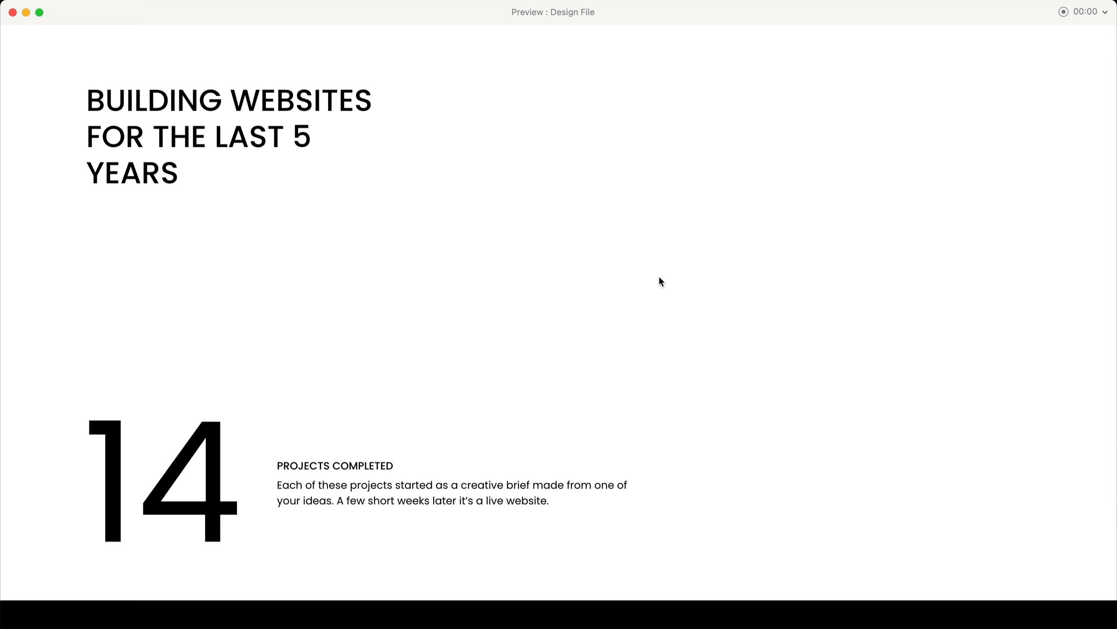
{"action": "scroll", "coordinate": [647, 269], "scroll_direction": "up", "scroll_amount": 1}
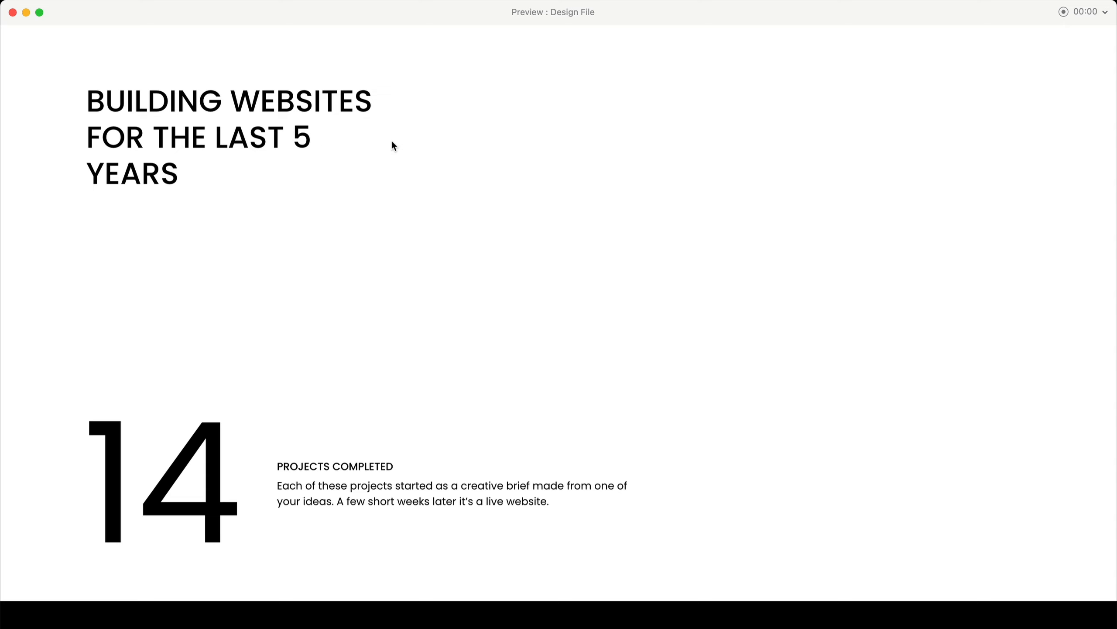
{"action": "scroll", "coordinate": [814, 359], "scroll_direction": "down", "scroll_amount": 10}
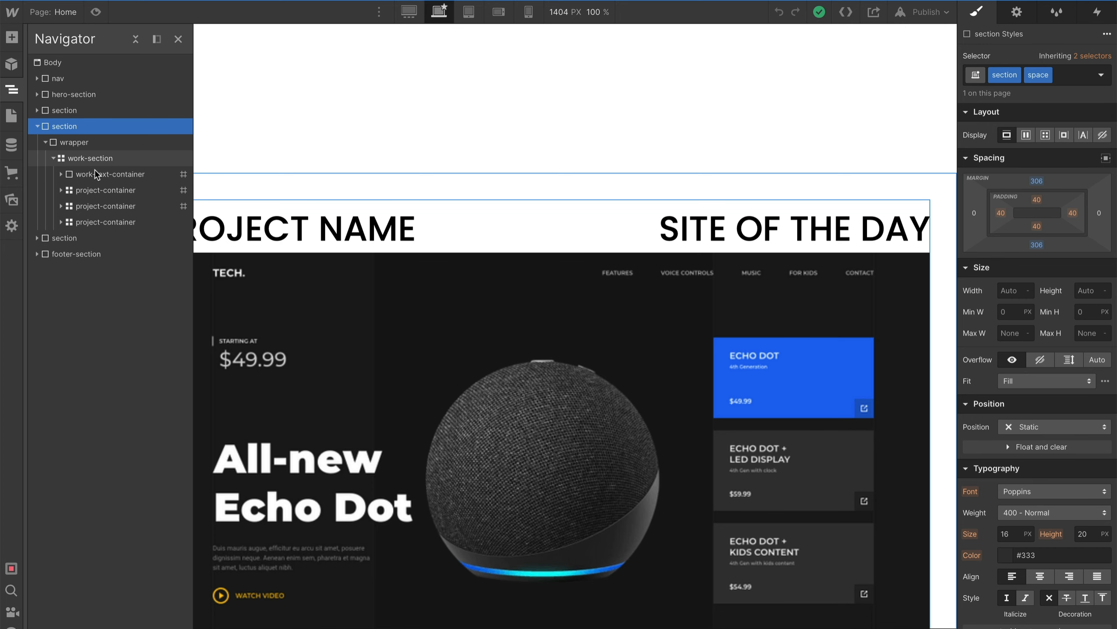
- Open the work-section's grid for editing, showing its columns and rows
{"action": "left_click", "coordinate": [96, 159]}
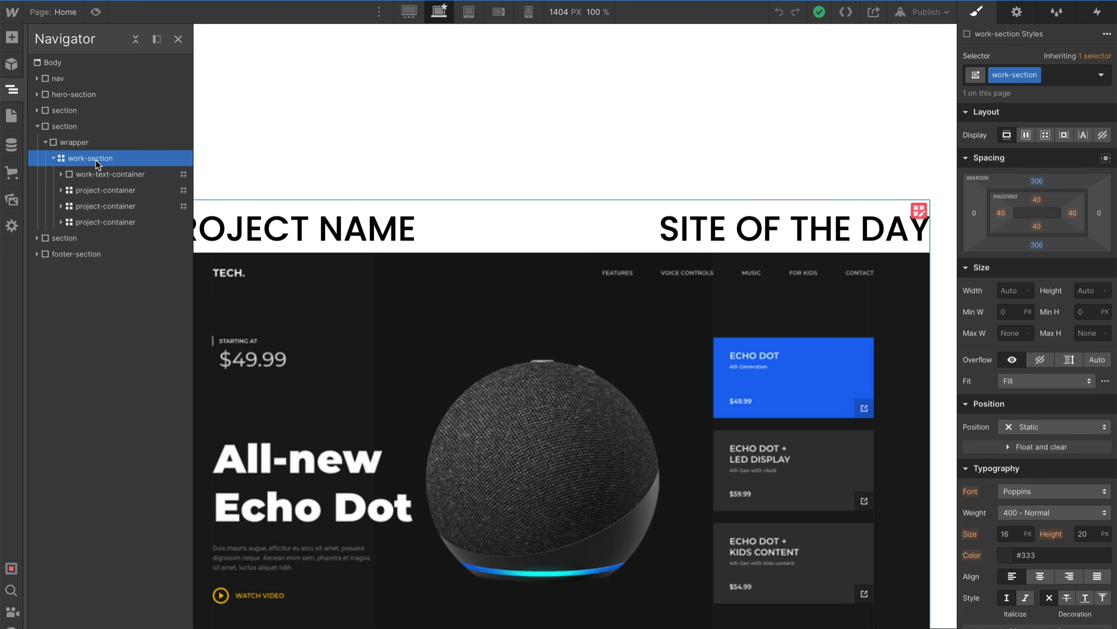
{"action": "left_click", "coordinate": [919, 210]}
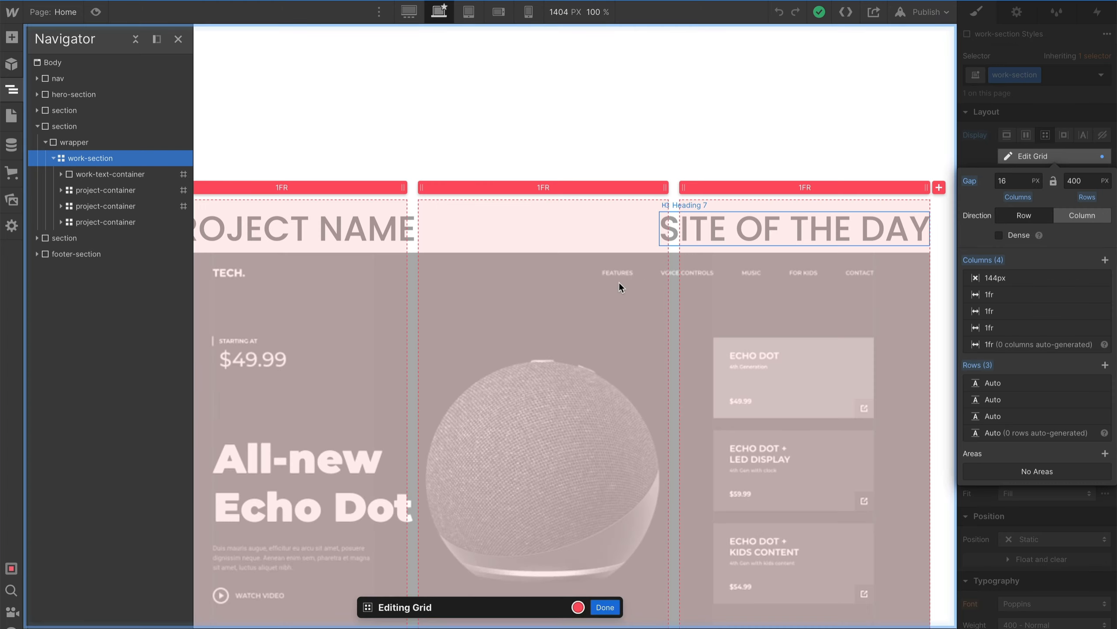